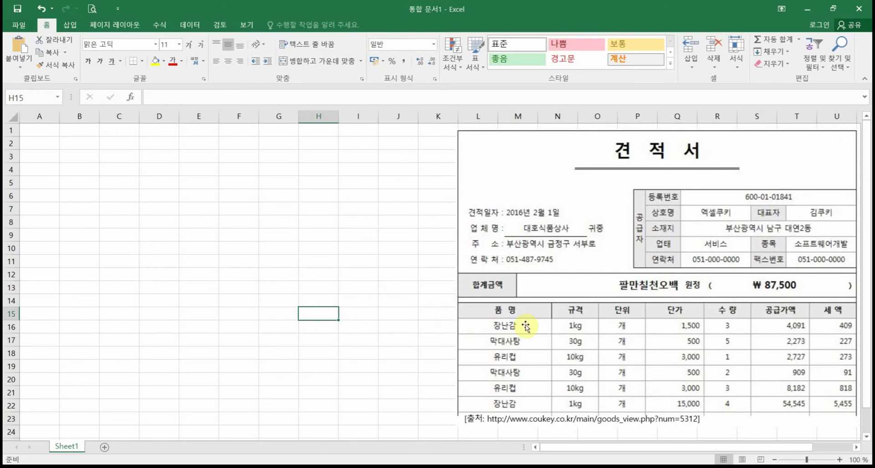
Step: Move the 견적서 reference picture from the right edge to the middle of the sheet
{"action": "left_click_drag", "start_coordinate": [642, 260], "coordinate": [452, 255]}
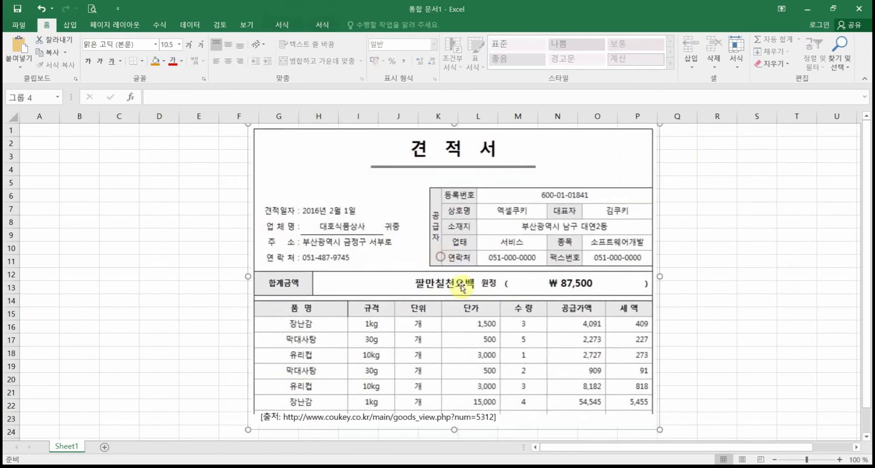
{"action": "left_click", "coordinate": [690, 299]}
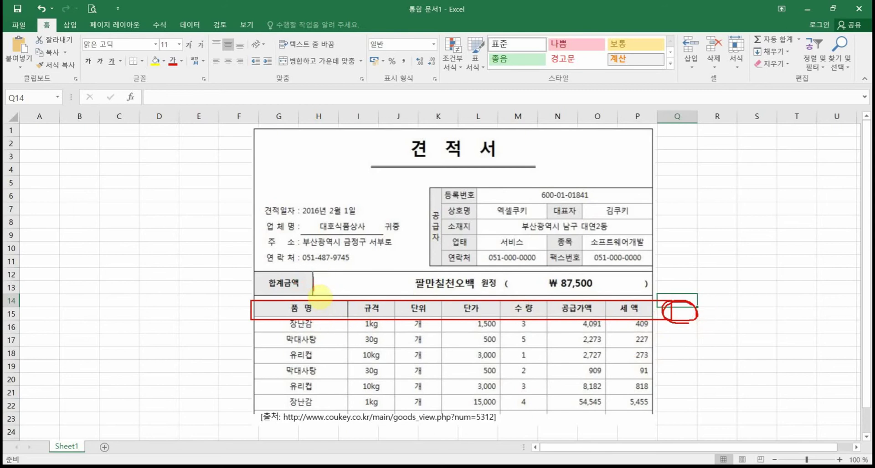
{"action": "left_click_drag", "start_coordinate": [319, 296], "coordinate": [313, 361]}
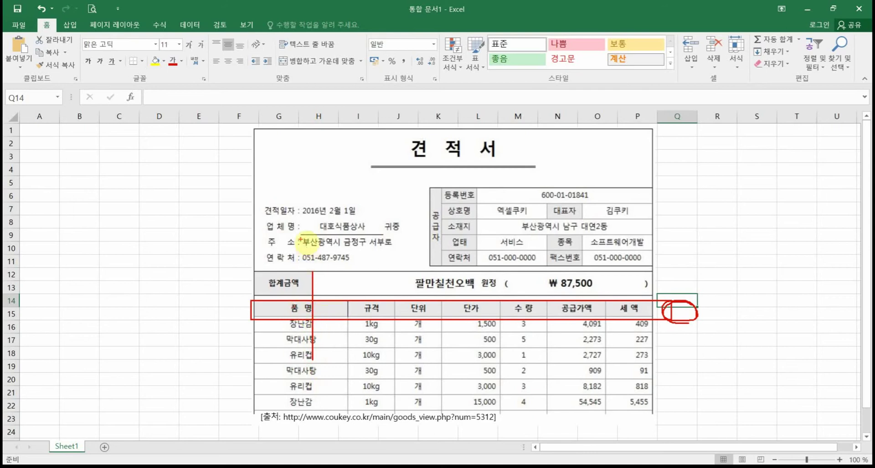
{"action": "mouse_move", "coordinate": [299, 199]}
{"action": "left_mouse_down"}
{"action": "mouse_move", "coordinate": [299, 390]}
{"action": "mouse_move", "coordinate": [298, 381]}
{"action": "left_mouse_up"}
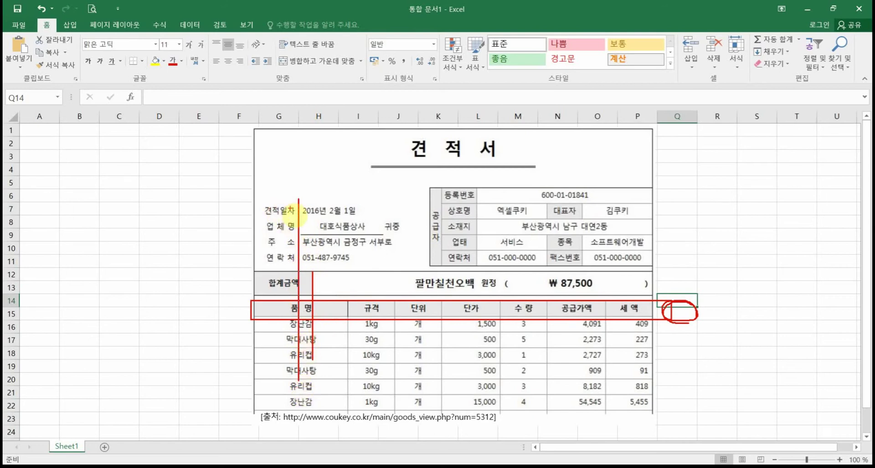
{"action": "left_click_drag", "start_coordinate": [249, 199], "coordinate": [364, 218]}
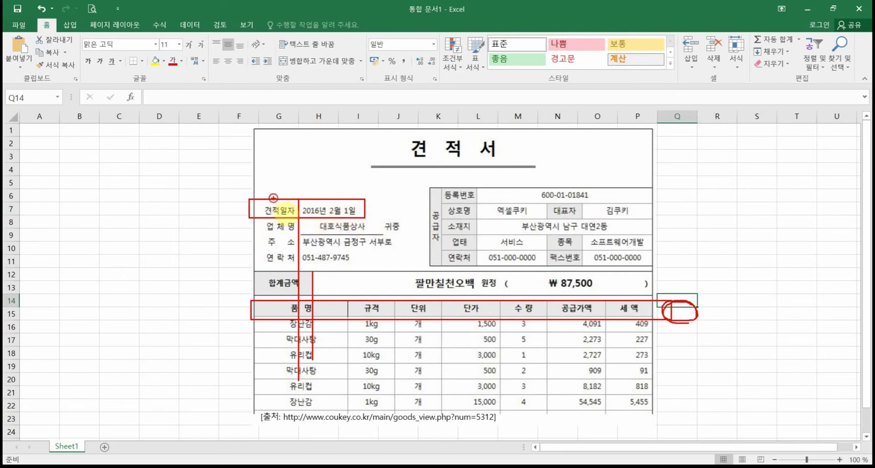
{"action": "mouse_move", "coordinate": [273, 198]}
{"action": "left_mouse_down"}
{"action": "mouse_move", "coordinate": [329, 206]}
{"action": "mouse_move", "coordinate": [344, 198]}
{"action": "left_mouse_up"}
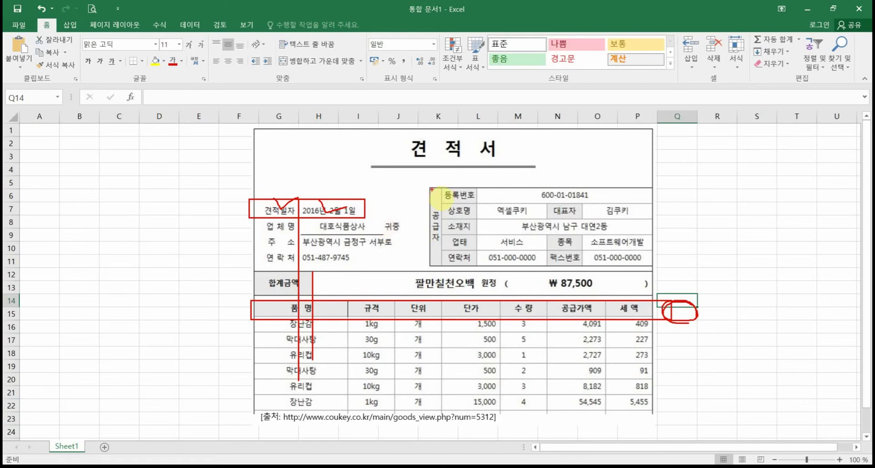
{"action": "left_click_drag", "start_coordinate": [432, 190], "coordinate": [432, 338]}
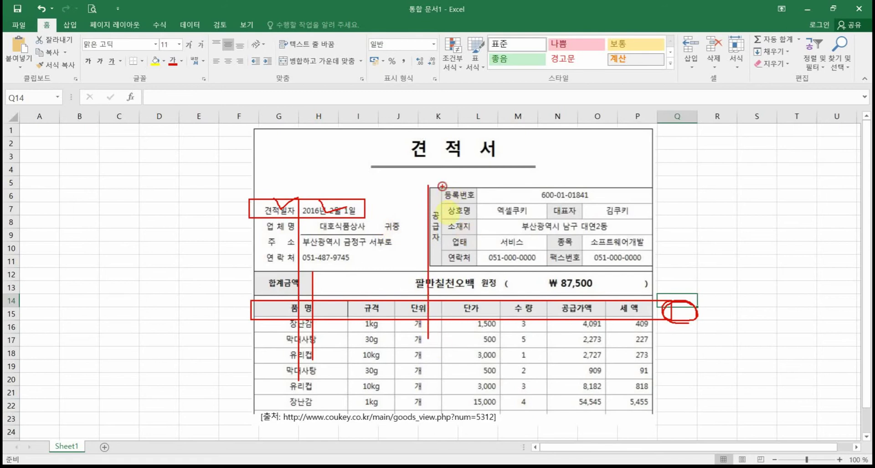
{"action": "left_click_drag", "start_coordinate": [442, 186], "coordinate": [442, 344]}
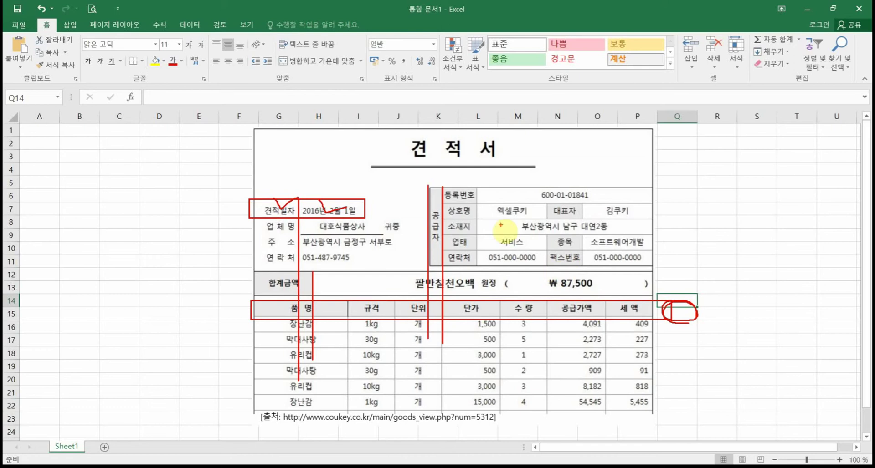
{"action": "left_click_drag", "start_coordinate": [474, 186], "coordinate": [474, 365]}
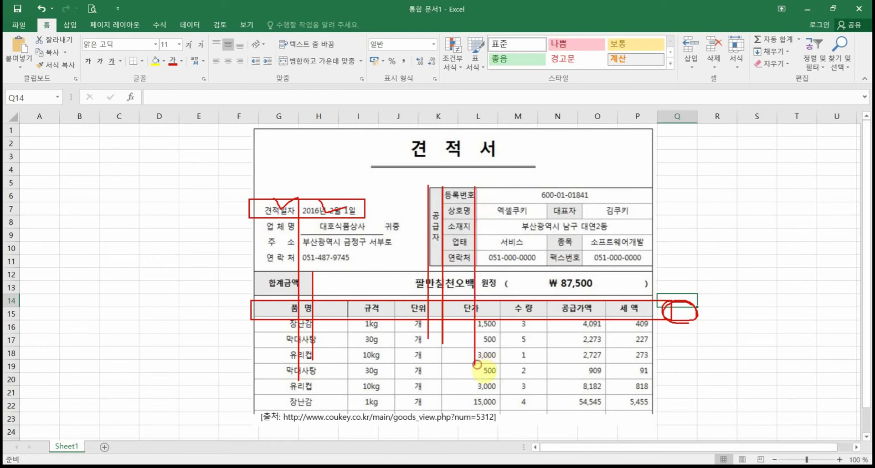
{"action": "left_click_drag", "start_coordinate": [549, 204], "coordinate": [549, 385]}
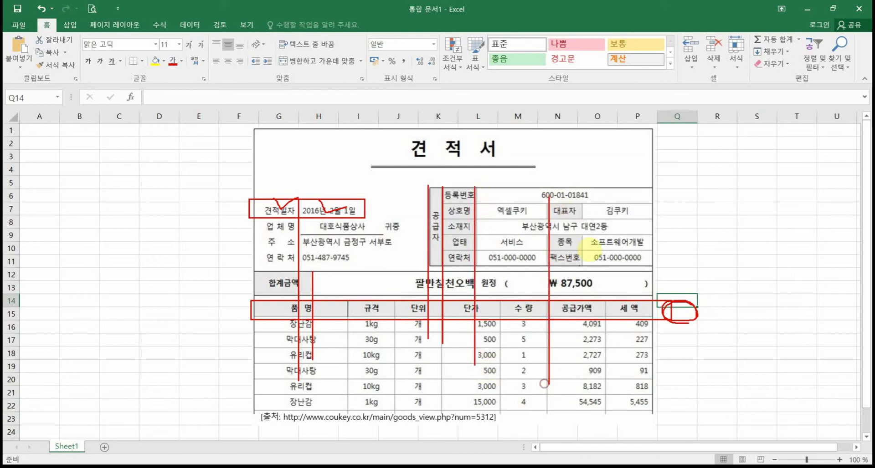
{"action": "left_click_drag", "start_coordinate": [581, 201], "coordinate": [582, 382]}
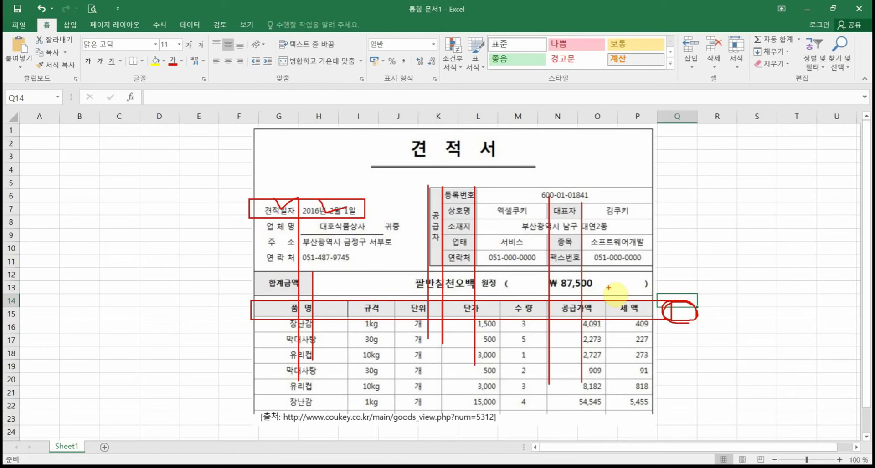
Step: Move the 견적서 reference picture back to the right side of the sheet
{"action": "key", "text": "Escape"}
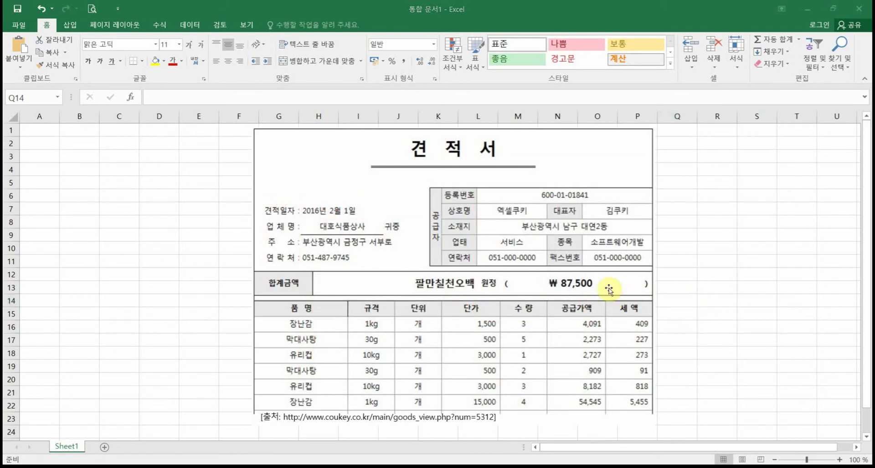
{"action": "left_click_drag", "start_coordinate": [420, 169], "coordinate": [625, 171]}
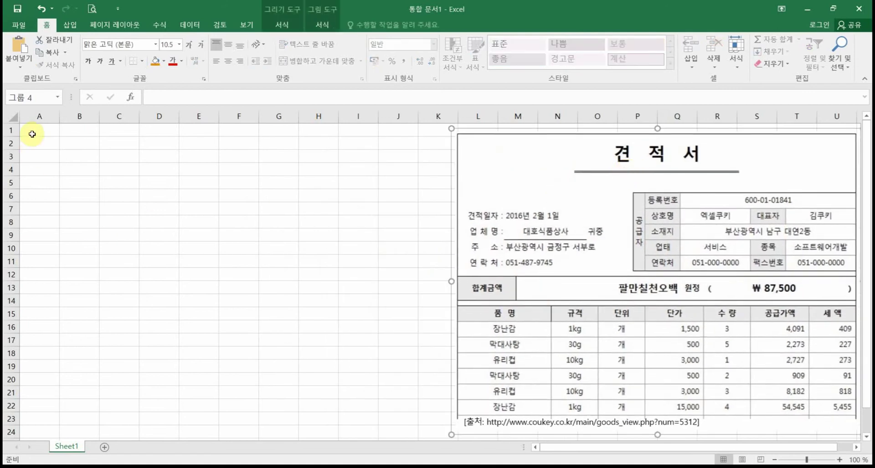
{"action": "left_click", "coordinate": [31, 159]}
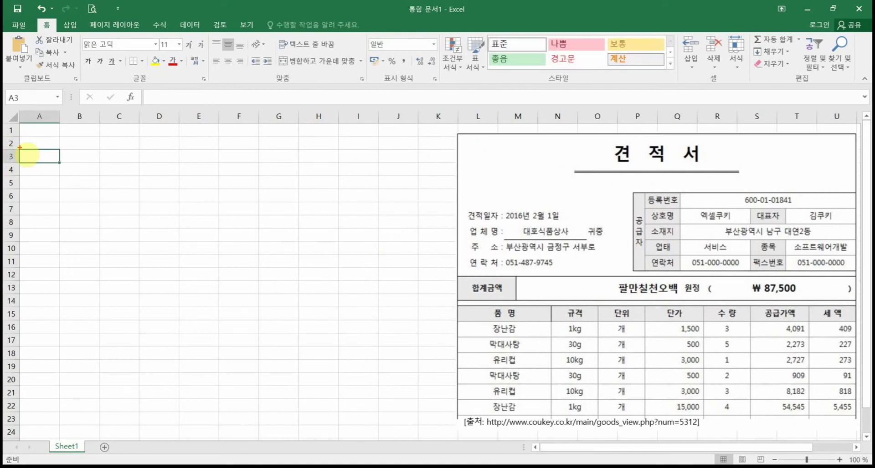
{"action": "mouse_move", "coordinate": [20, 147]}
{"action": "left_mouse_down"}
{"action": "mouse_move", "coordinate": [28, 174]}
{"action": "mouse_move", "coordinate": [24, 251]}
{"action": "left_mouse_up"}
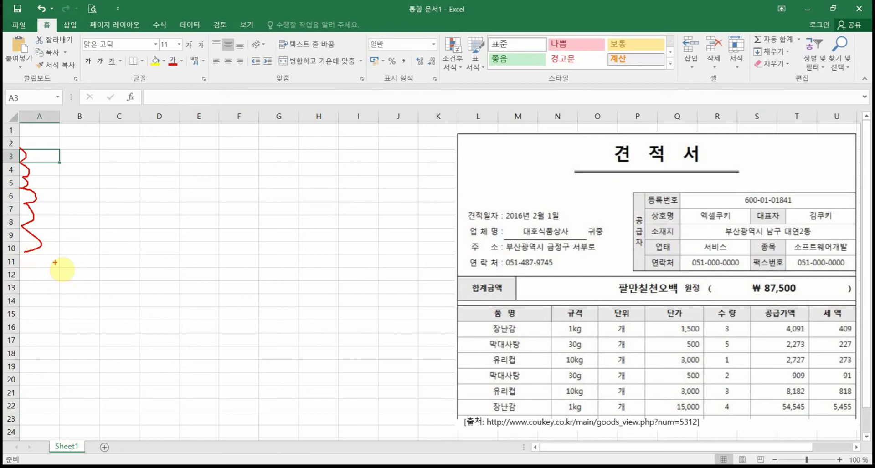
Step: Set every row on the sheet to height 22.20 and centre all cell contents
{"action": "left_click", "coordinate": [11, 116]}
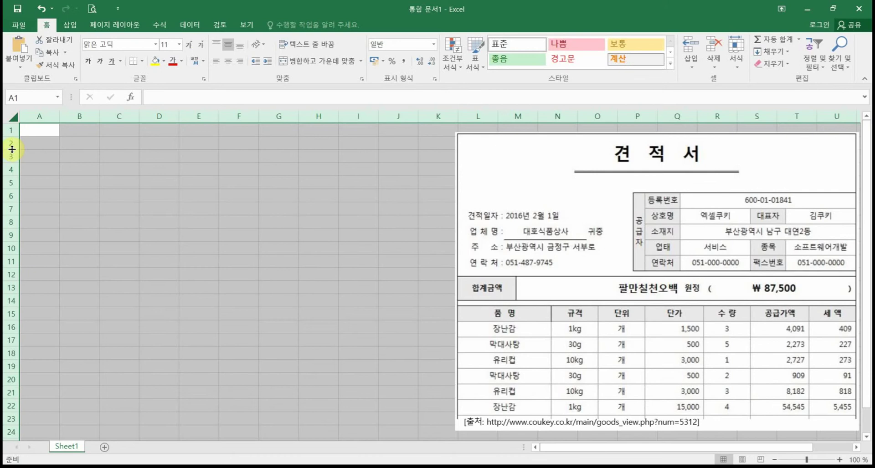
{"action": "left_click_drag", "start_coordinate": [11, 149], "coordinate": [12, 155]}
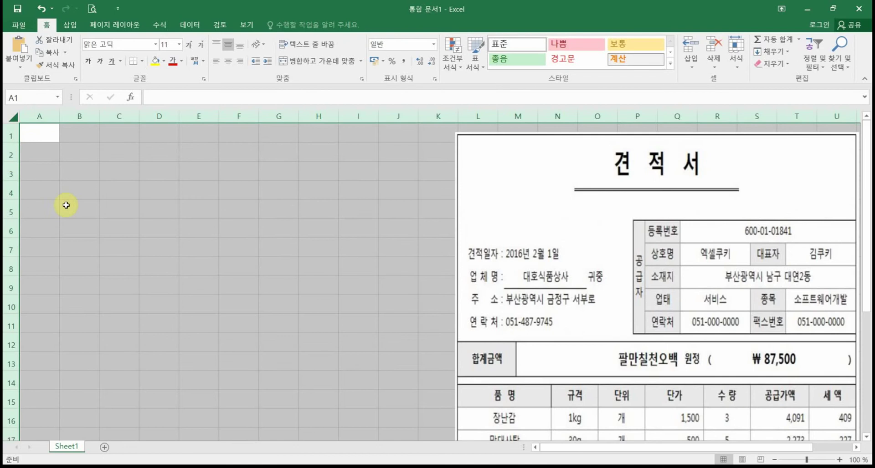
{"action": "left_click", "coordinate": [489, 252]}
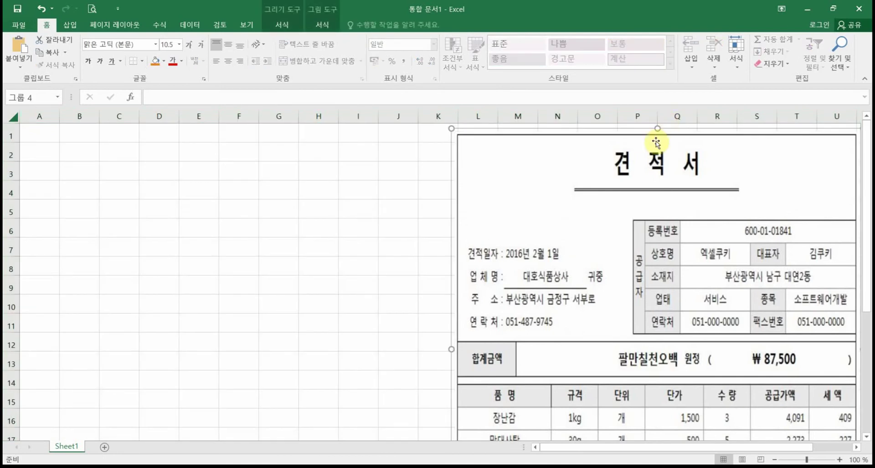
{"action": "mouse_move", "coordinate": [655, 159]}
{"action": "left_mouse_down"}
{"action": "mouse_move", "coordinate": [654, 211]}
{"action": "mouse_move", "coordinate": [677, 187]}
{"action": "mouse_move", "coordinate": [677, 149]}
{"action": "mouse_move", "coordinate": [667, 136]}
{"action": "mouse_move", "coordinate": [658, 136]}
{"action": "mouse_move", "coordinate": [656, 164]}
{"action": "mouse_move", "coordinate": [672, 156]}
{"action": "mouse_move", "coordinate": [657, 123]}
{"action": "mouse_move", "coordinate": [655, 136]}
{"action": "mouse_move", "coordinate": [673, 152]}
{"action": "mouse_move", "coordinate": [660, 162]}
{"action": "left_mouse_up"}
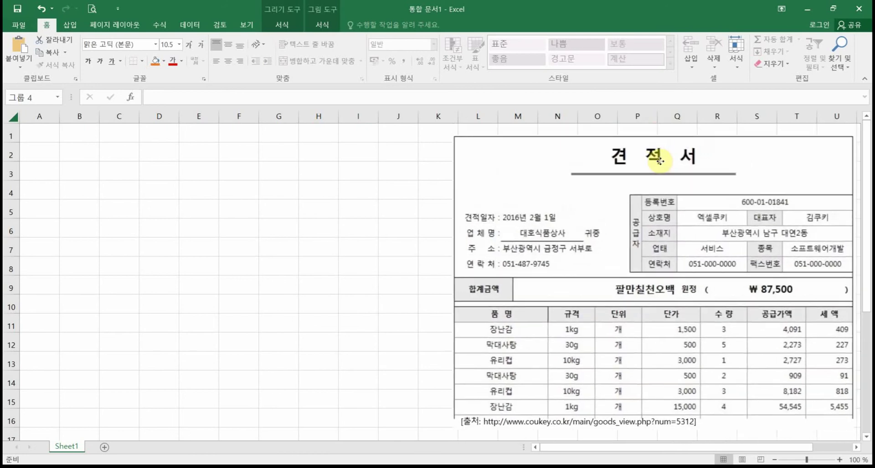
{"action": "left_click", "coordinate": [231, 235]}
{"action": "left_click", "coordinate": [13, 117]}
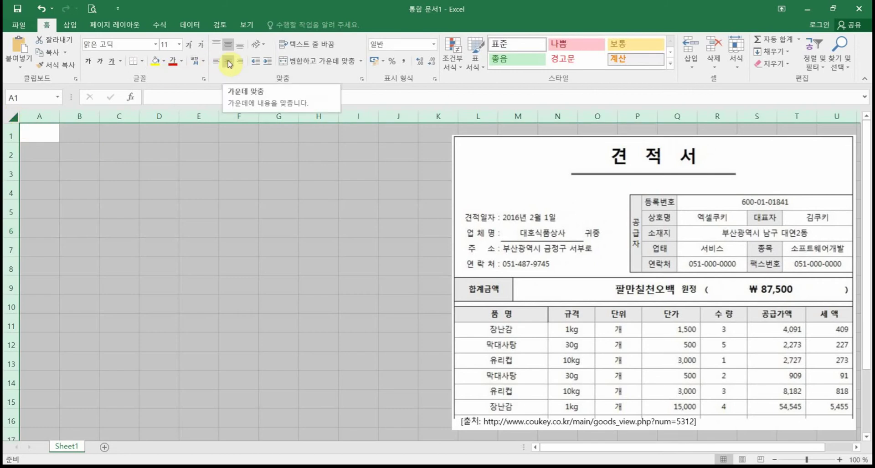
{"action": "left_click", "coordinate": [229, 62]}
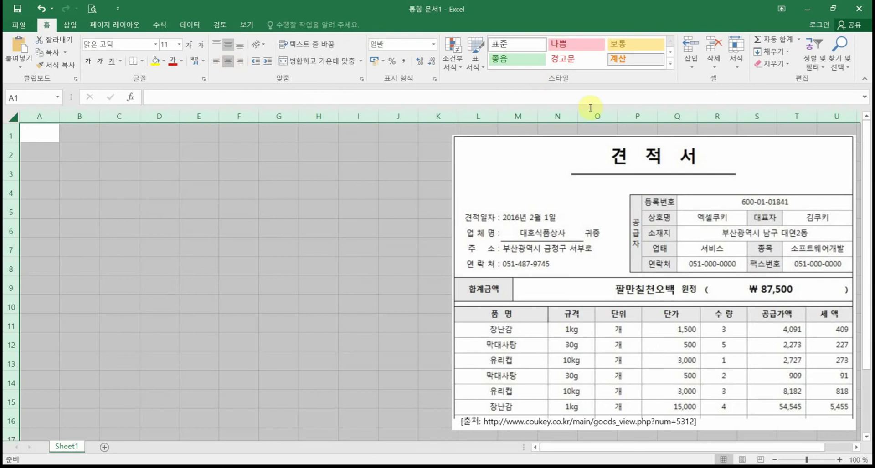
Step: Enter the title 견적서 in cell A1
{"action": "left_click", "coordinate": [41, 134]}
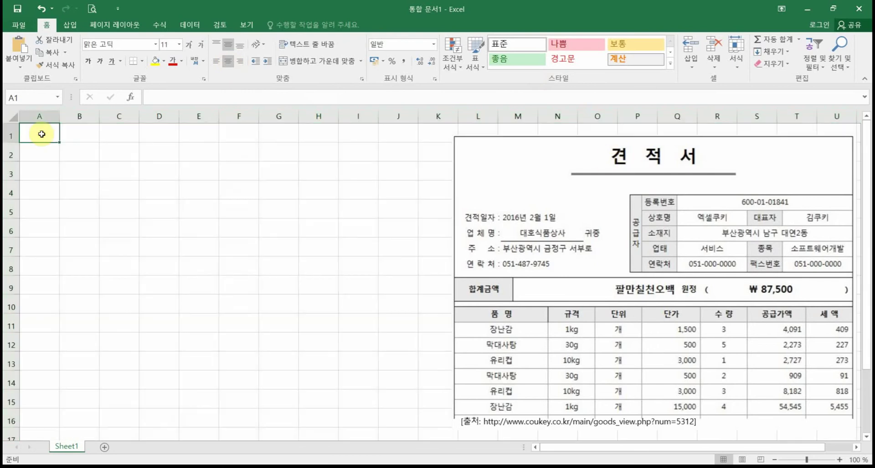
{"action": "type", "text": "견적"}
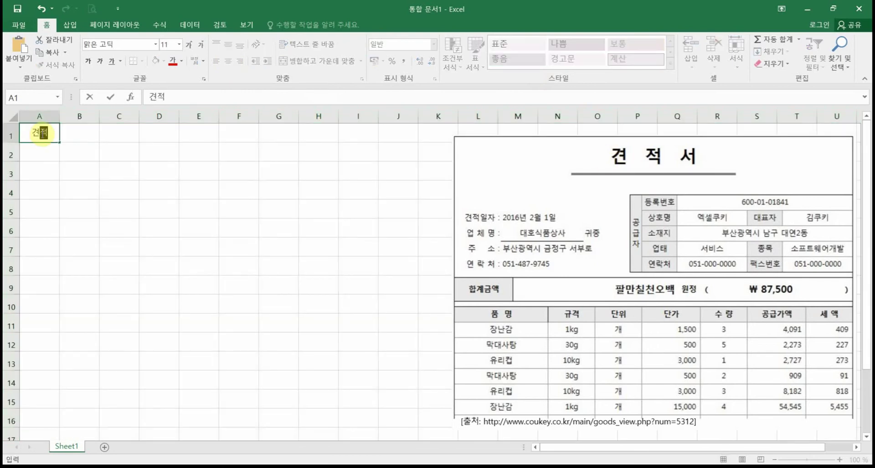
{"action": "type", "text": "서"}
{"action": "key", "text": "Return"}
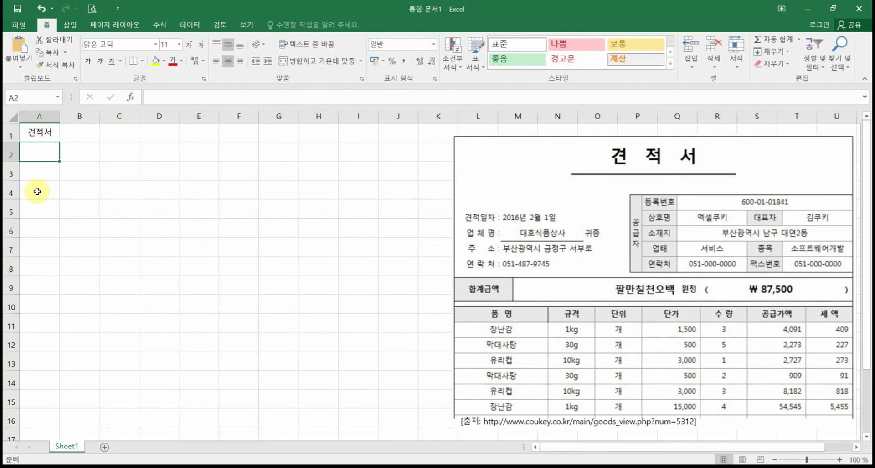
Step: Shrink row 2 into a thin spacer row
{"action": "left_click", "coordinate": [21, 168]}
{"action": "type", "text": "ㅇ"}
{"action": "left_click_drag", "start_coordinate": [15, 162], "coordinate": [15, 149]}
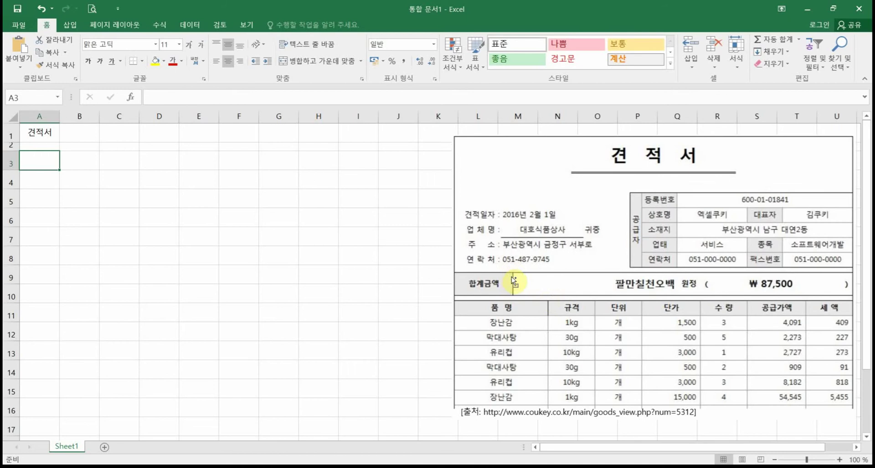
{"action": "mouse_move", "coordinate": [511, 212]}
{"action": "left_mouse_down"}
{"action": "mouse_move", "coordinate": [511, 399]}
{"action": "mouse_move", "coordinate": [509, 388]}
{"action": "left_mouse_up"}
{"action": "left_click_drag", "start_coordinate": [495, 211], "coordinate": [495, 390]}
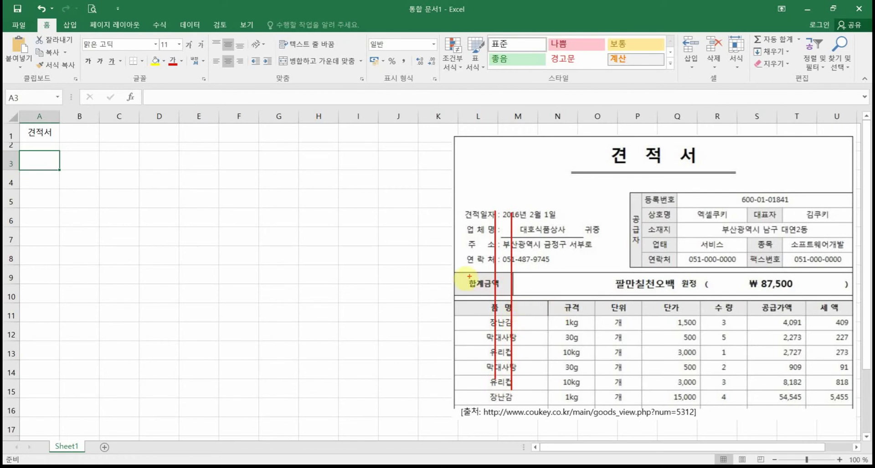
{"action": "mouse_move", "coordinate": [457, 272]}
{"action": "left_mouse_down"}
{"action": "mouse_move", "coordinate": [474, 289]}
{"action": "mouse_move", "coordinate": [556, 301]}
{"action": "left_mouse_up"}
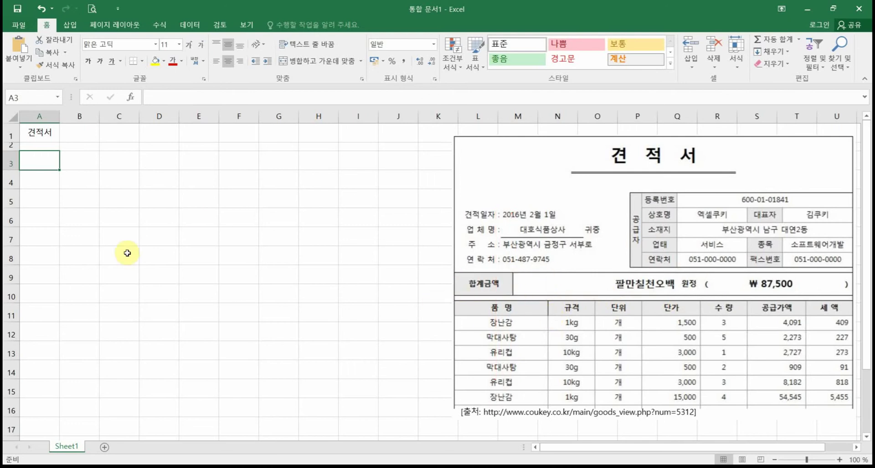
Step: Merge and centre A10:B10 and enter the heading 품 명
{"action": "left_click", "coordinate": [49, 259]}
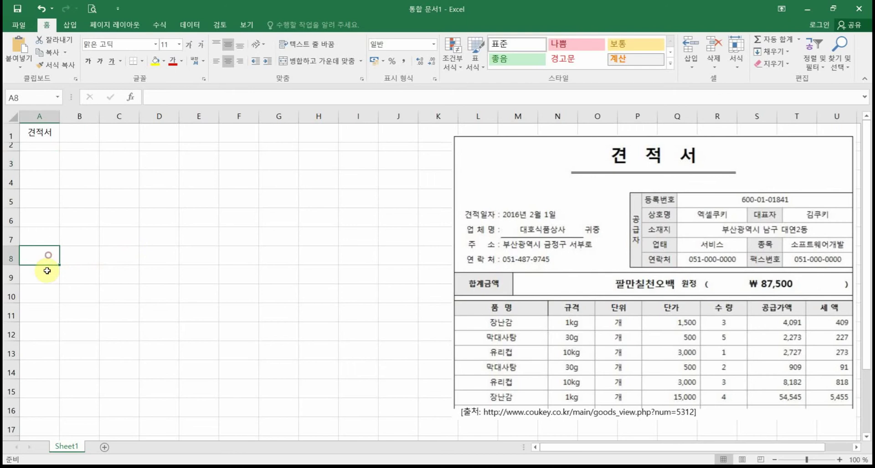
{"action": "left_click_drag", "start_coordinate": [47, 272], "coordinate": [80, 276]}
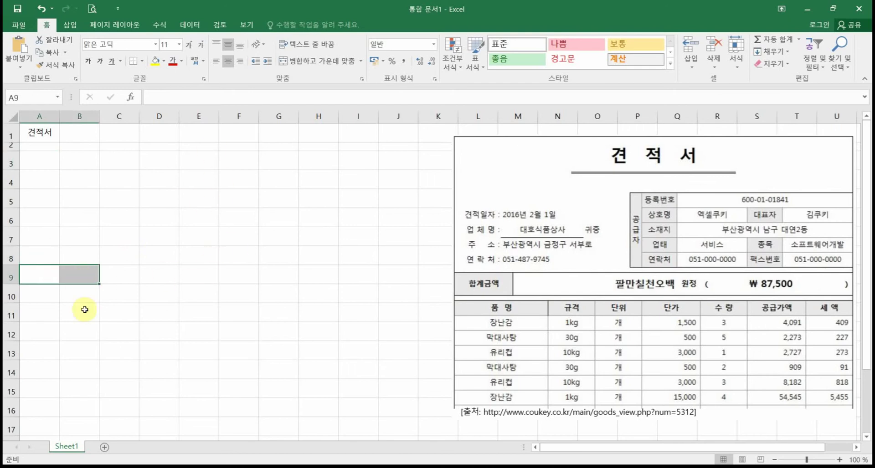
{"action": "left_click_drag", "start_coordinate": [49, 297], "coordinate": [81, 294]}
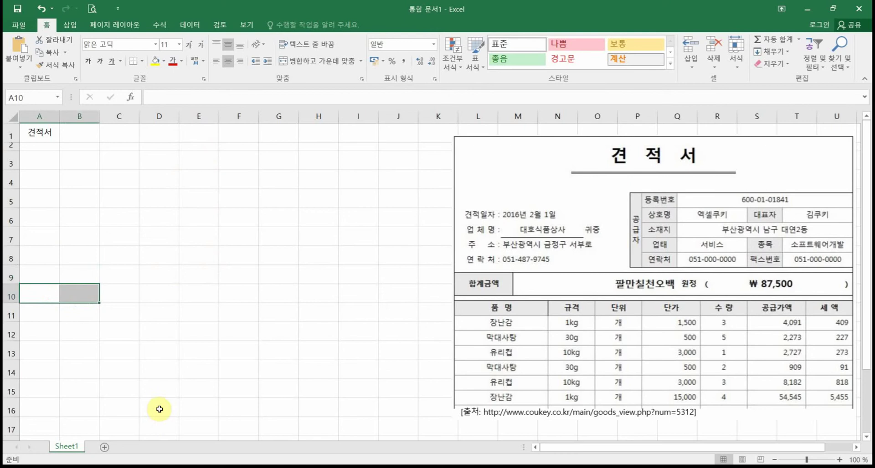
{"action": "left_click", "coordinate": [319, 68]}
{"action": "type", "text": "품 명"}
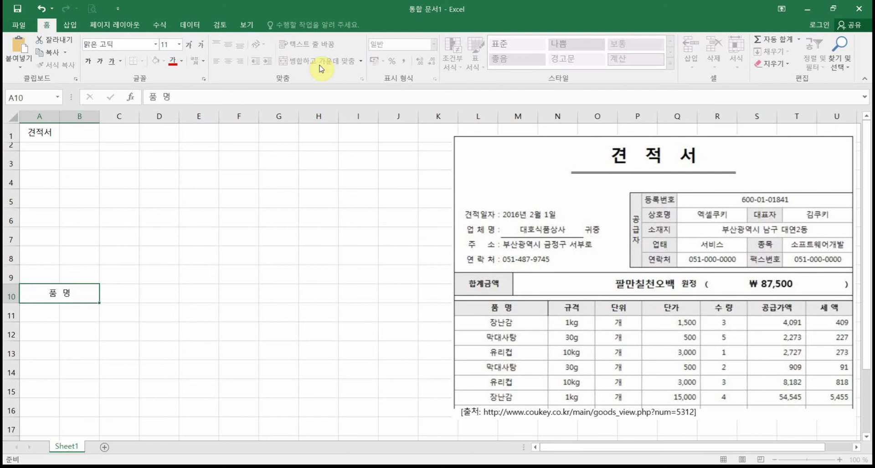
{"action": "key", "text": "Tab"}
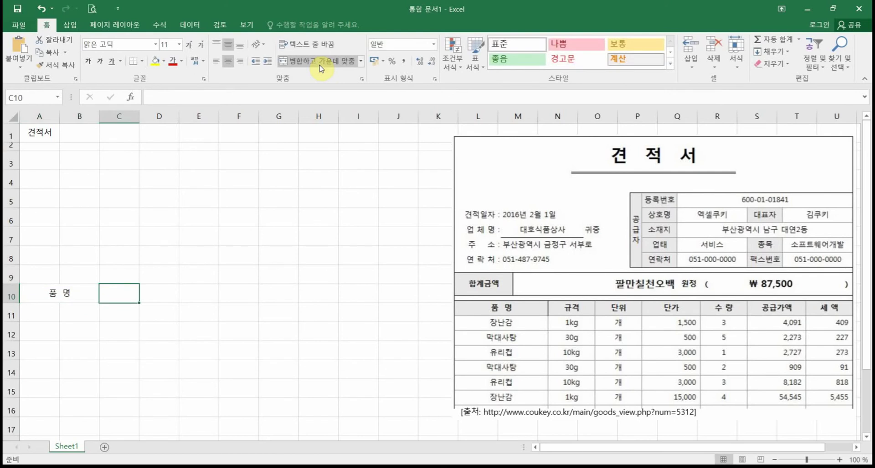
Step: Enter 규격 in C10 and 단위 across D10:E10
{"action": "type", "text": "ㄱㅠㄱㅕ"}
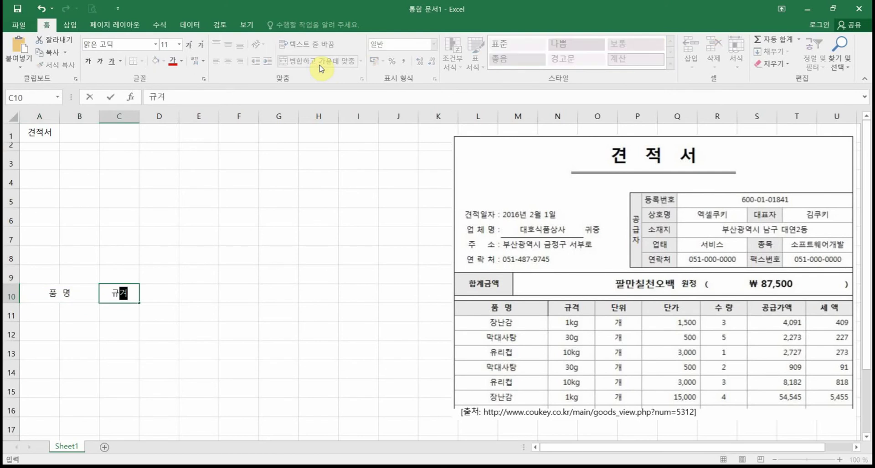
{"action": "type", "text": "ㄱ"}
{"action": "key", "text": "Tab"}
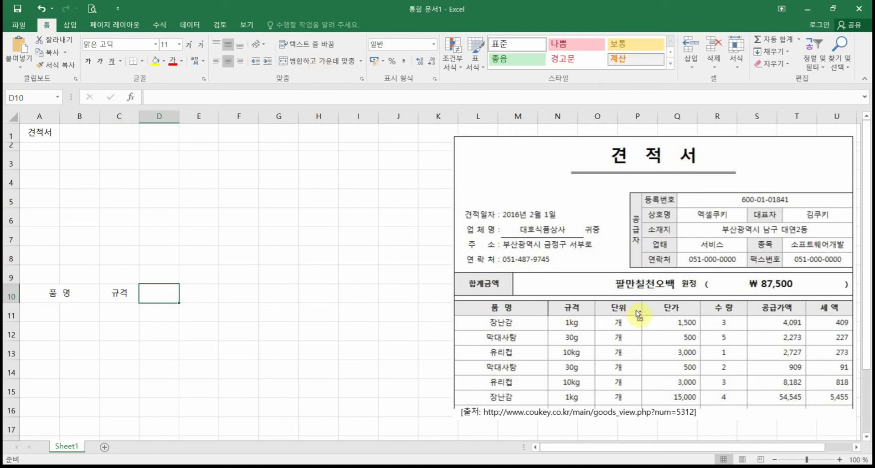
{"action": "left_click_drag", "start_coordinate": [594, 302], "coordinate": [642, 318]}
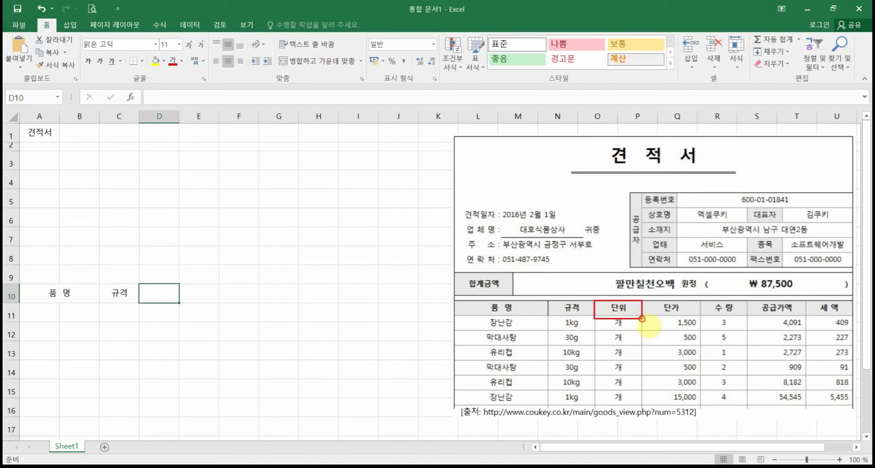
{"action": "left_click_drag", "start_coordinate": [630, 178], "coordinate": [630, 367]}
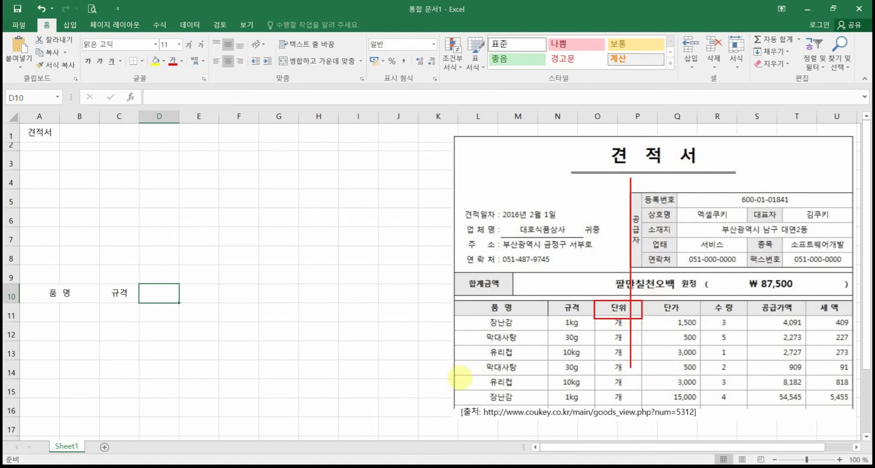
{"action": "key", "text": "Escape"}
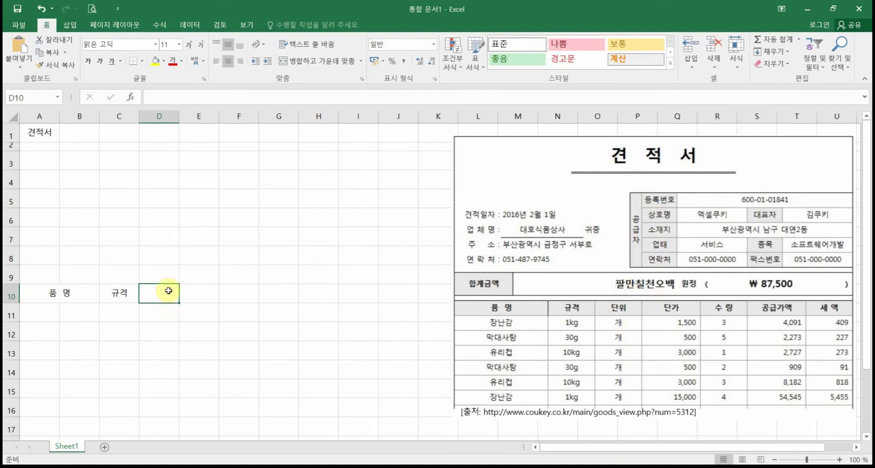
{"action": "left_click_drag", "start_coordinate": [167, 295], "coordinate": [191, 296]}
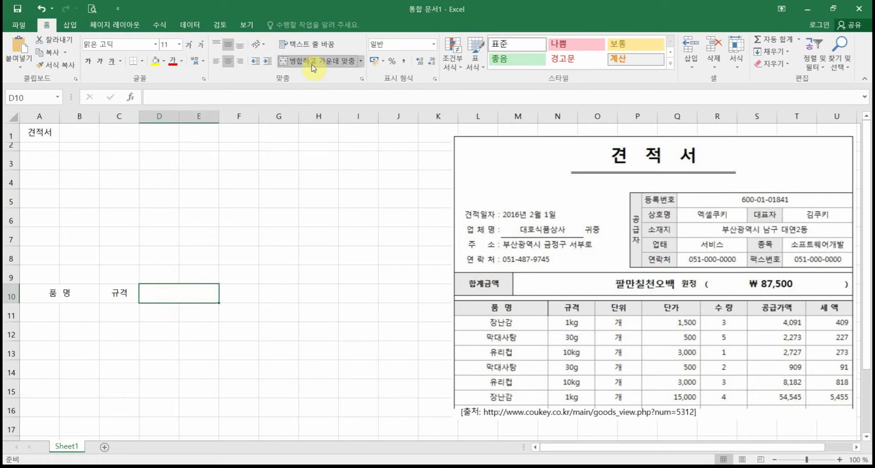
{"action": "type", "text": "단위"}
{"action": "key", "text": "Tab"}
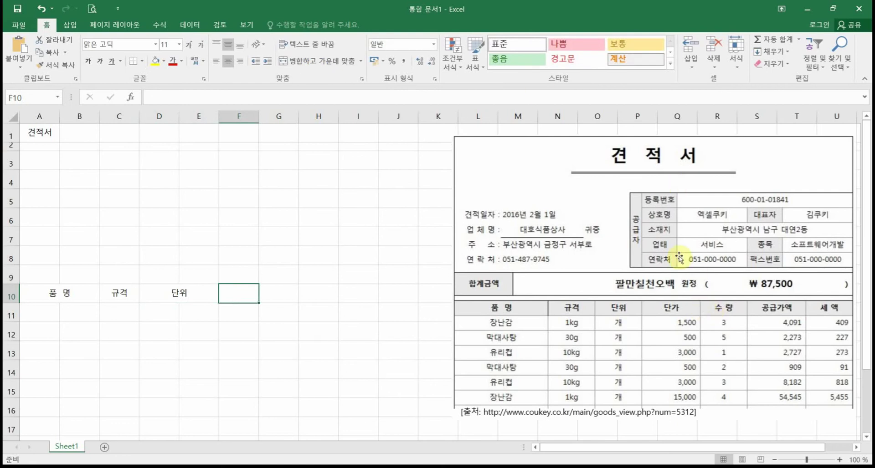
Step: Merge and centre F10:G10 and enter the heading 단가
{"action": "mouse_move", "coordinate": [680, 245]}
{"action": "left_mouse_down"}
{"action": "mouse_move", "coordinate": [679, 269]}
{"action": "mouse_move", "coordinate": [681, 242]}
{"action": "left_mouse_up"}
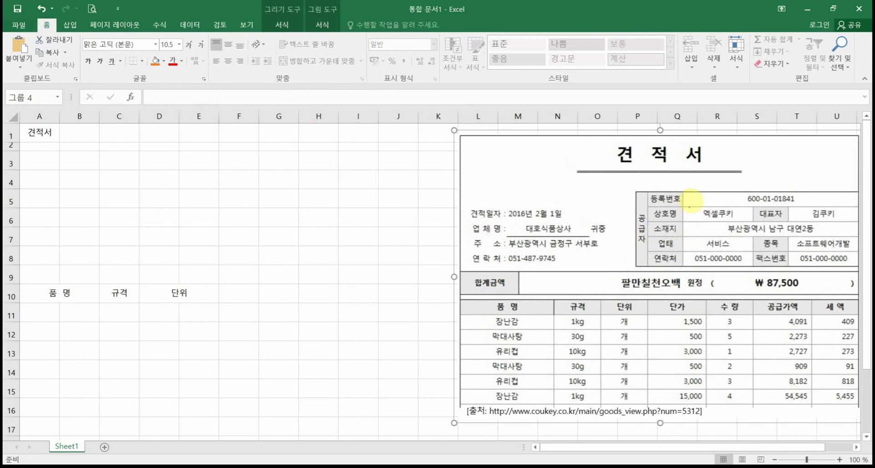
{"action": "left_click_drag", "start_coordinate": [679, 186], "coordinate": [678, 358]}
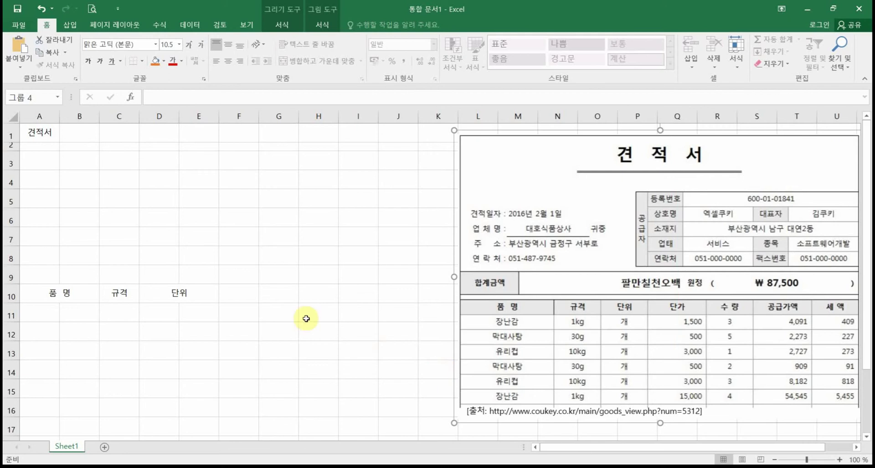
{"action": "left_click_drag", "start_coordinate": [236, 293], "coordinate": [287, 301]}
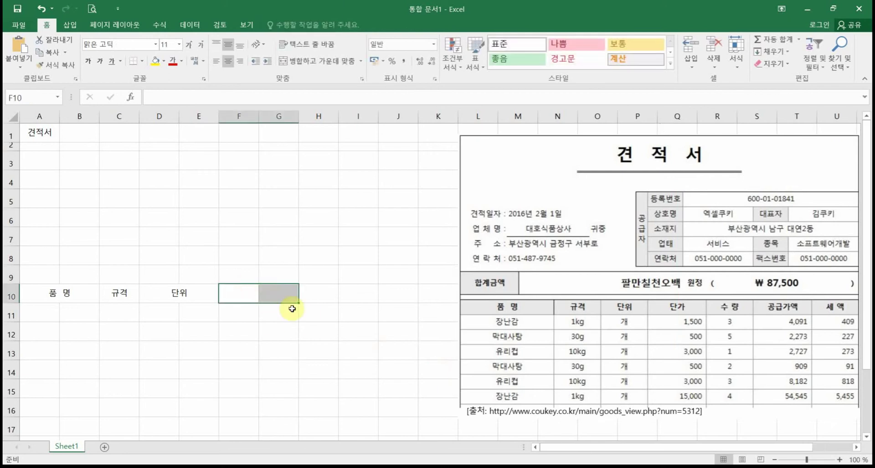
{"action": "left_click", "coordinate": [321, 61]}
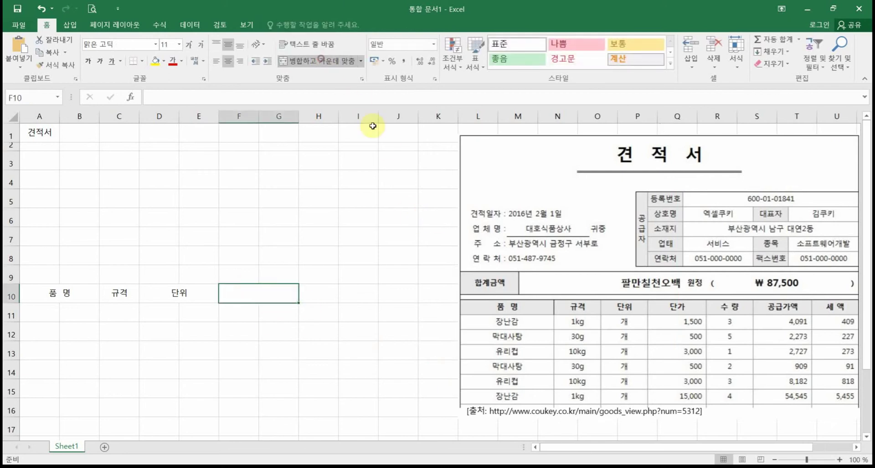
{"action": "type", "text": "ㄷㅏㄴㄱ"}
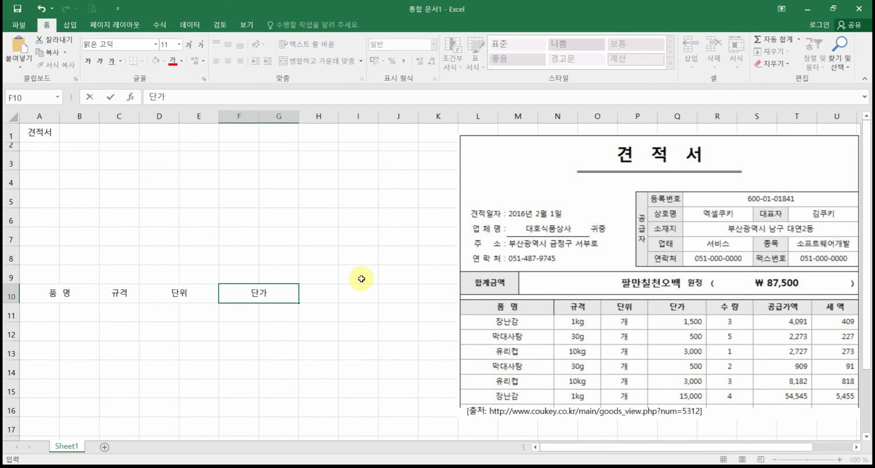
{"action": "left_click", "coordinate": [385, 315]}
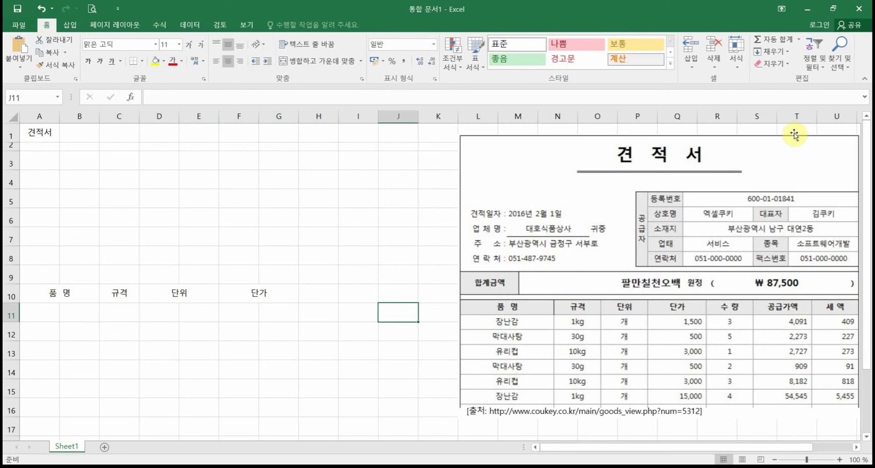
{"action": "left_click_drag", "start_coordinate": [793, 137], "coordinate": [696, 141]}
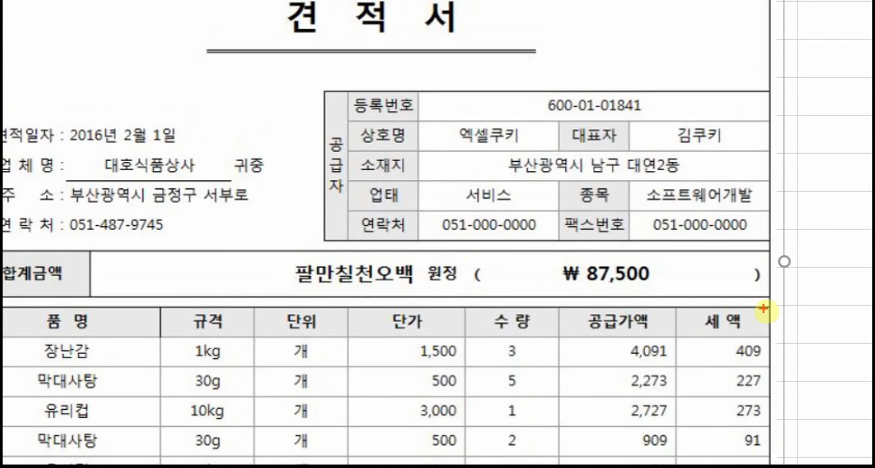
{"action": "left_click_drag", "start_coordinate": [763, 308], "coordinate": [857, 335]}
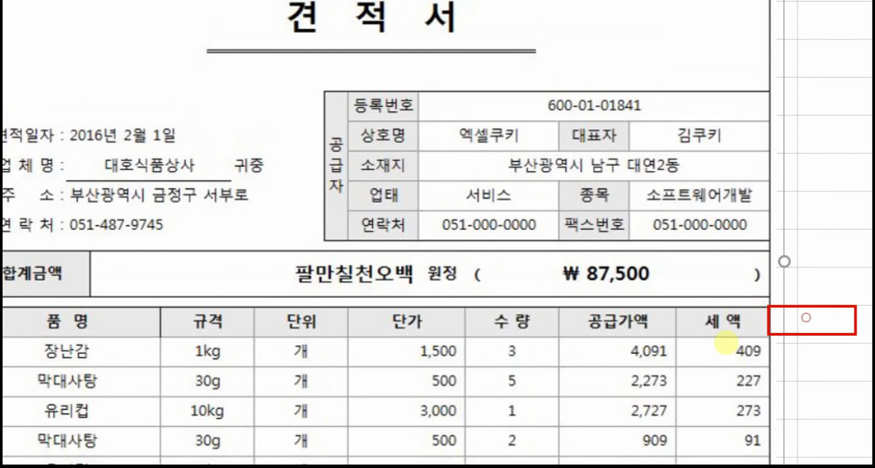
{"action": "mouse_move", "coordinate": [87, 360]}
{"action": "left_mouse_down"}
{"action": "mouse_move", "coordinate": [59, 364]}
{"action": "mouse_move", "coordinate": [118, 337]}
{"action": "mouse_move", "coordinate": [69, 365]}
{"action": "left_mouse_up"}
{"action": "left_click_drag", "start_coordinate": [187, 333], "coordinate": [257, 369]}
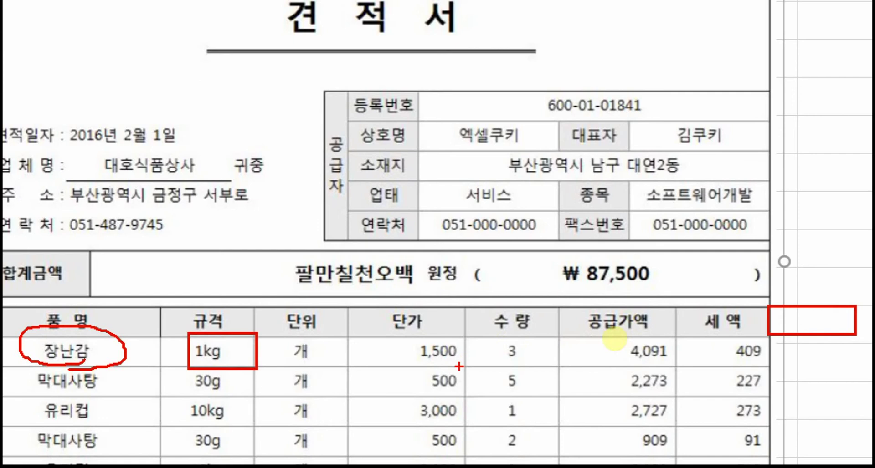
{"action": "mouse_move", "coordinate": [450, 364]}
{"action": "left_mouse_down"}
{"action": "mouse_move", "coordinate": [413, 364]}
{"action": "mouse_move", "coordinate": [520, 351]}
{"action": "mouse_move", "coordinate": [484, 377]}
{"action": "mouse_move", "coordinate": [528, 324]}
{"action": "mouse_move", "coordinate": [529, 367]}
{"action": "left_mouse_up"}
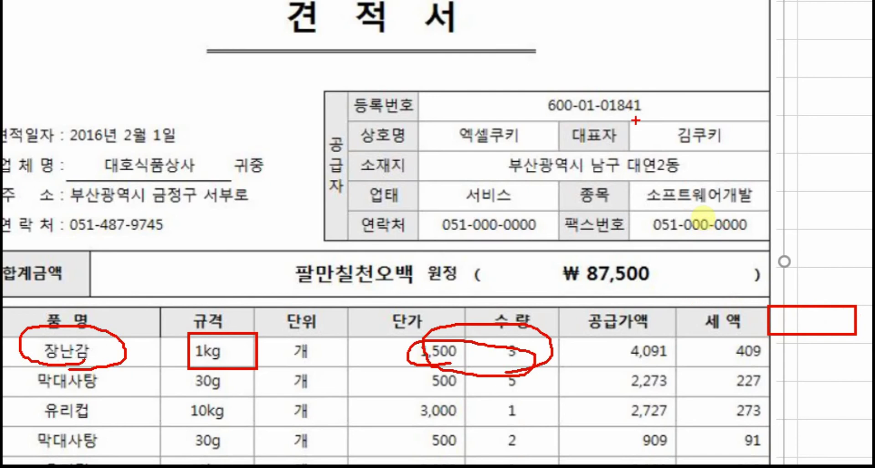
{"action": "left_click_drag", "start_coordinate": [629, 120], "coordinate": [629, 423]}
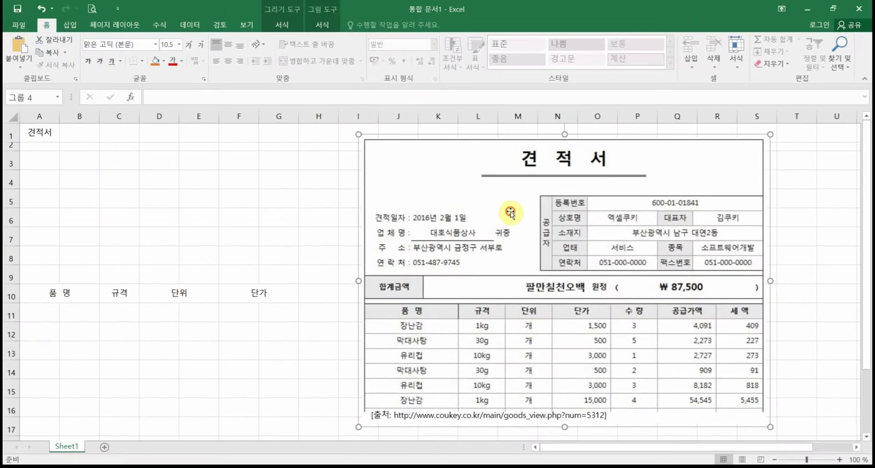
{"action": "left_click_drag", "start_coordinate": [282, 123], "coordinate": [431, 125]}
{"action": "left_click_drag", "start_coordinate": [582, 211], "coordinate": [609, 203]}
Step: Cancel the stray entry in H11 and enter the heading 수량 in H10
{"action": "left_click", "coordinate": [323, 301]}
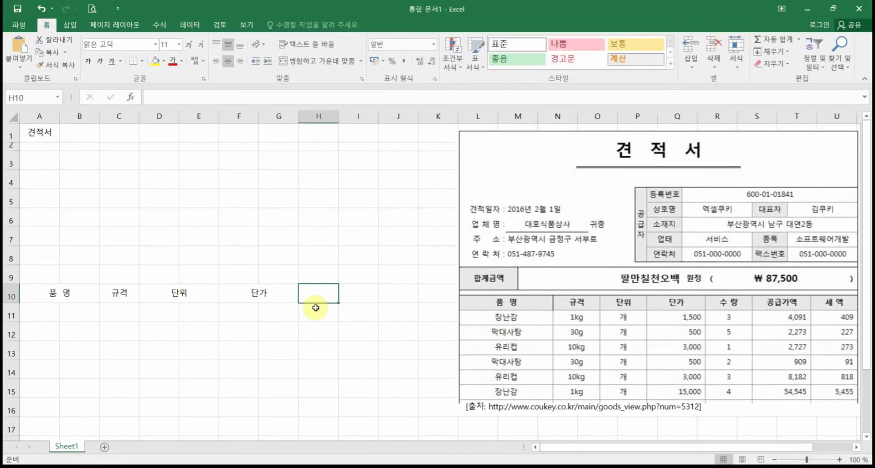
{"action": "left_click", "coordinate": [316, 308]}
{"action": "type", "text": "랴"}
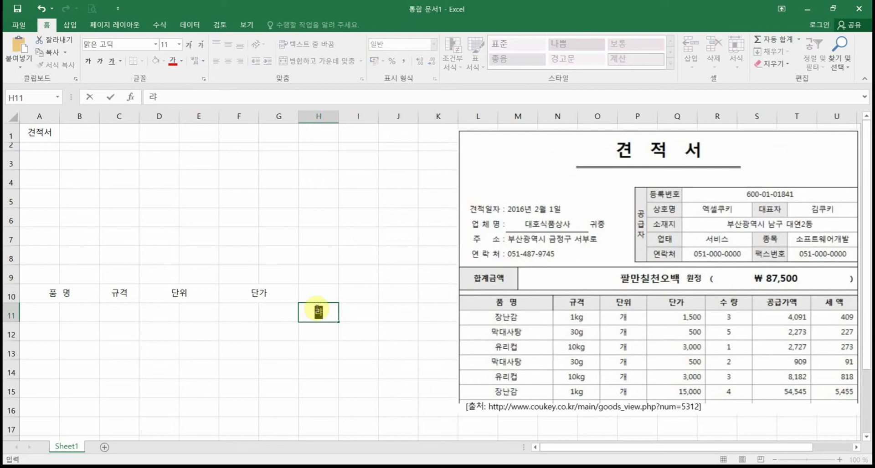
{"action": "type", "text": "ㅅ"}
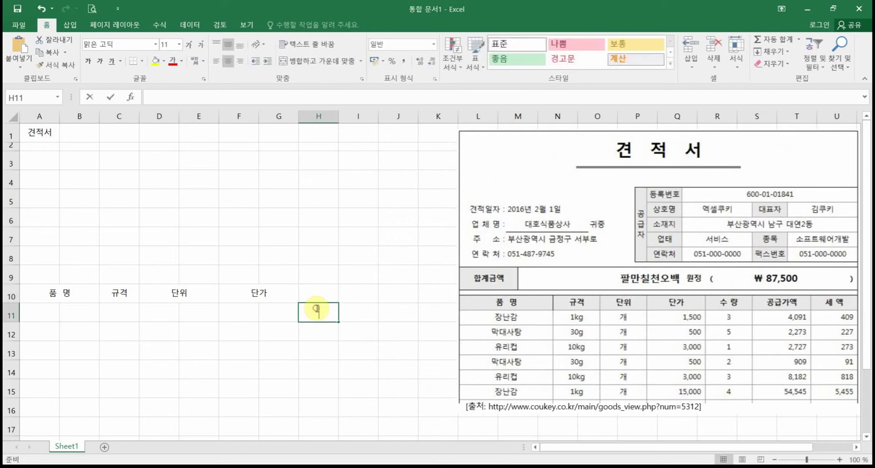
{"action": "key", "text": "Escape"}
{"action": "key", "text": "Up"}
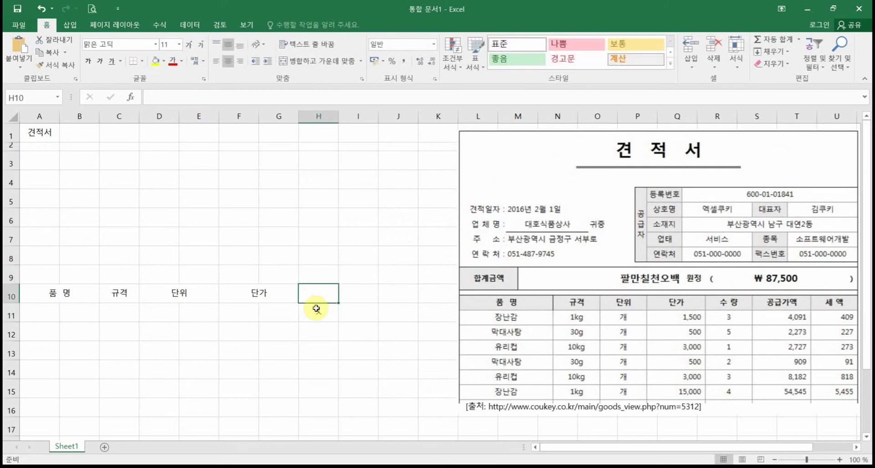
{"action": "left_click", "coordinate": [316, 309]}
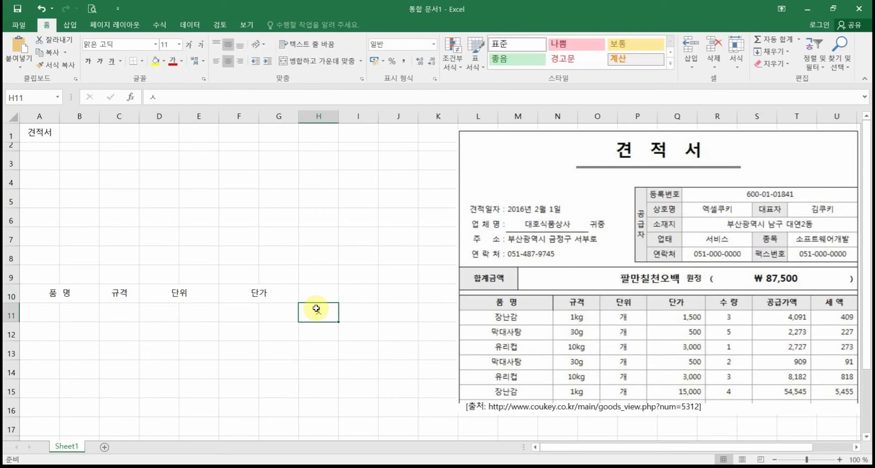
{"action": "left_click", "coordinate": [318, 297]}
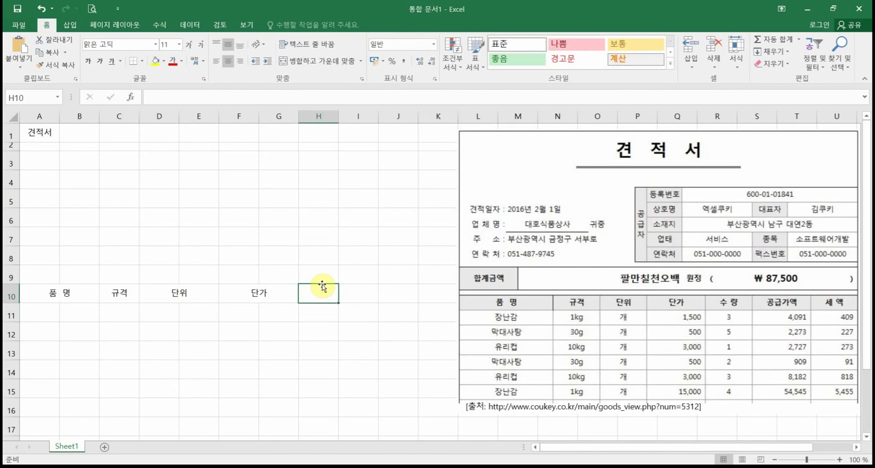
{"action": "type", "text": "ㅅㅜ량"}
{"action": "key", "text": "Tab"}
Step: Enter the headings 공급가액, 세액 and 합계 in I10 through K10
{"action": "type", "text": "공"}
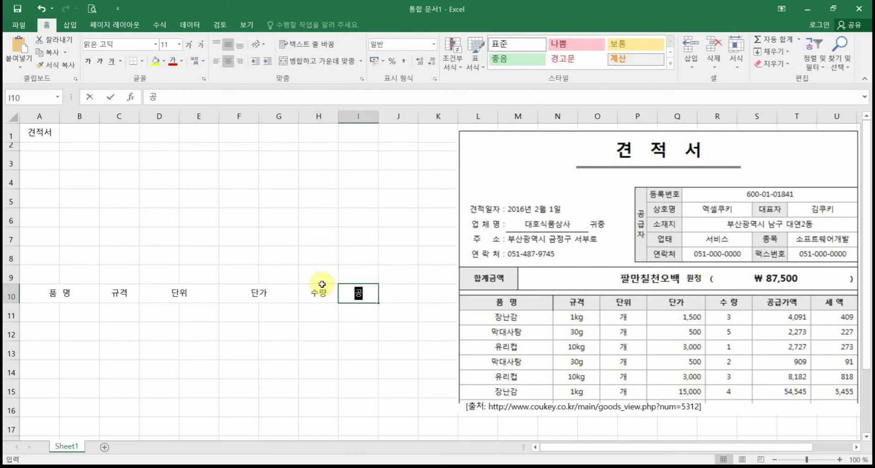
{"action": "type", "text": "급가액"}
{"action": "key", "text": "Tab"}
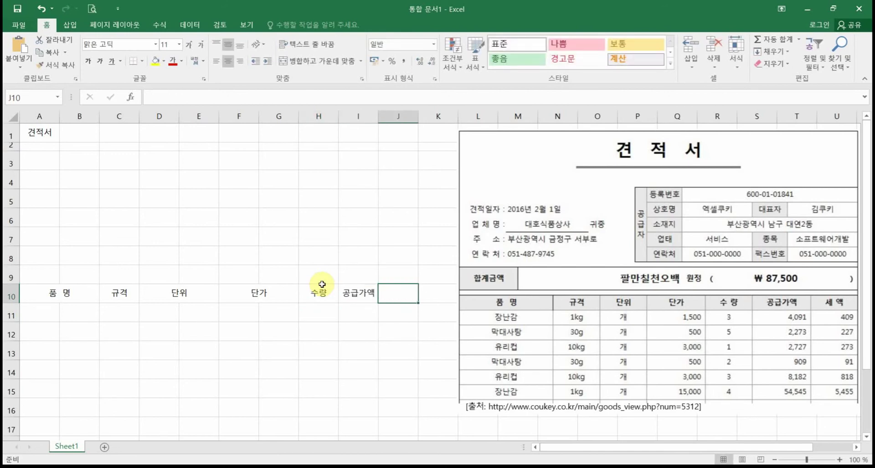
{"action": "type", "text": "세액"}
{"action": "key", "text": "Tab"}
{"action": "type", "text": "합"}
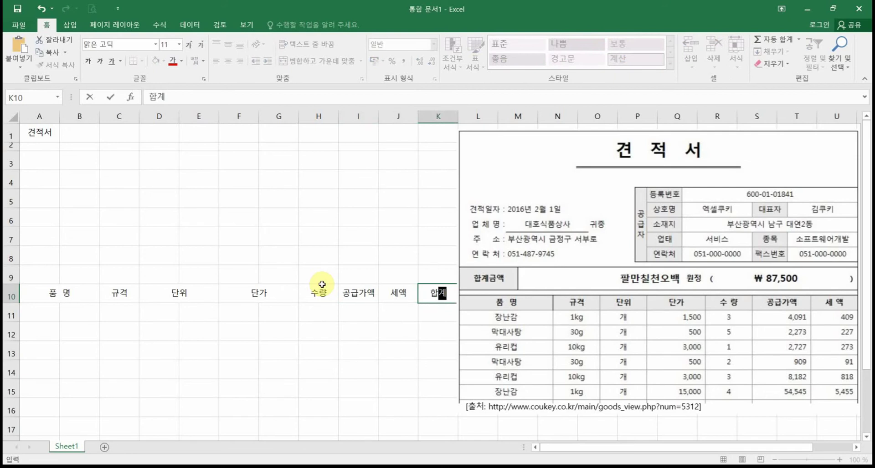
{"action": "key", "text": "Return"}
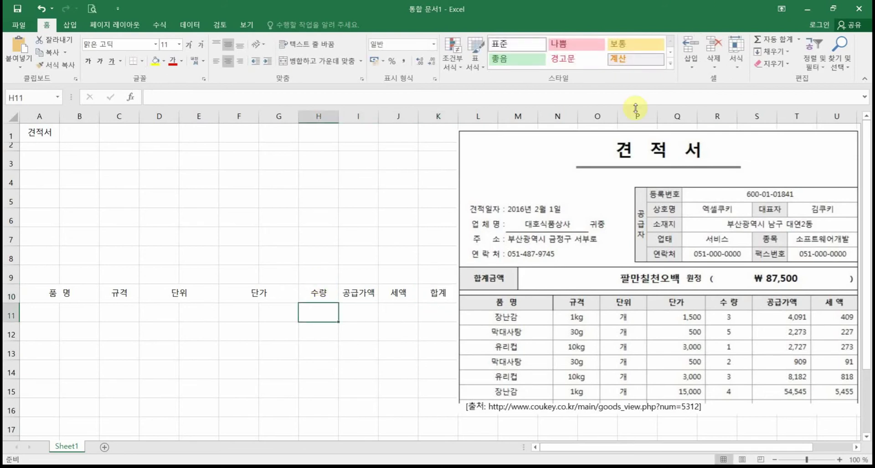
Step: Apply All Borders to the heading cells A10 through K10
{"action": "left_click_drag", "start_coordinate": [633, 132], "coordinate": [646, 135]}
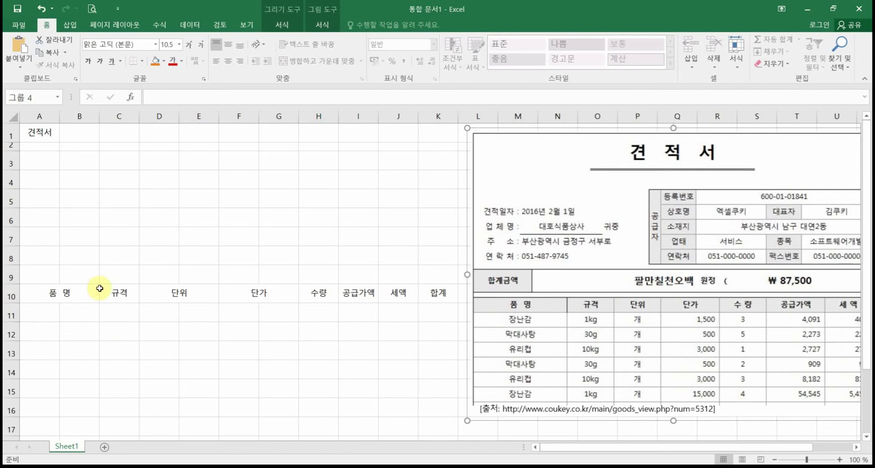
{"action": "left_click_drag", "start_coordinate": [73, 293], "coordinate": [429, 287]}
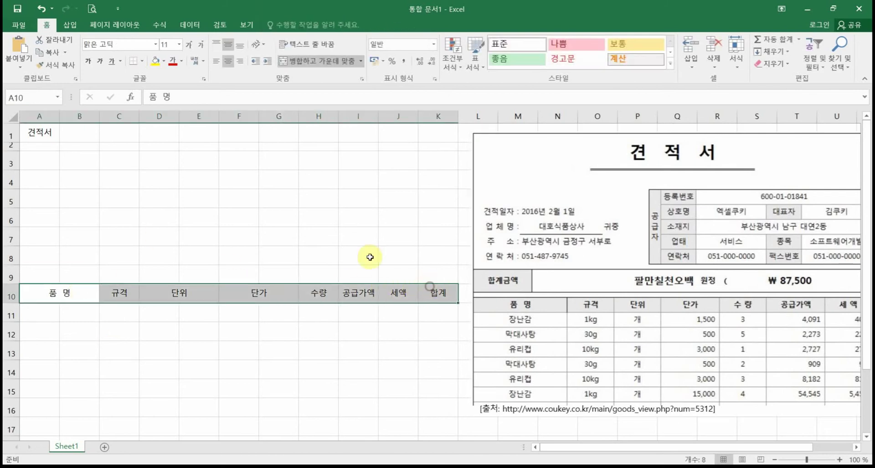
{"action": "left_click", "coordinate": [142, 61]}
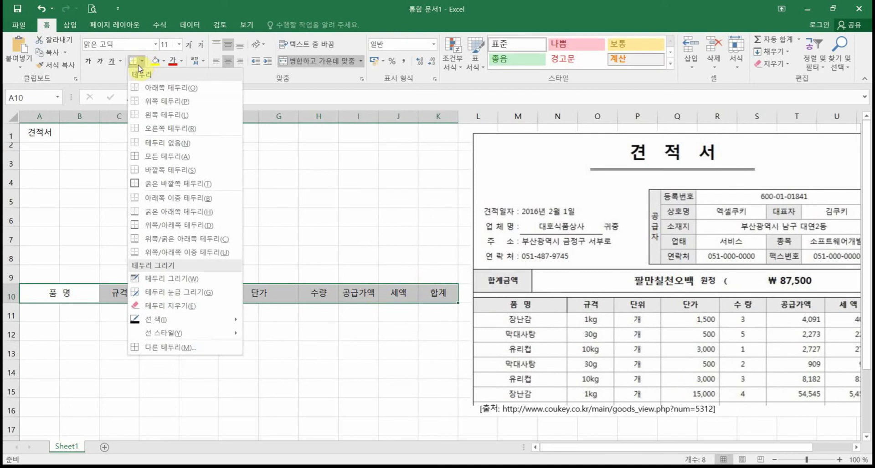
{"action": "left_click", "coordinate": [167, 157]}
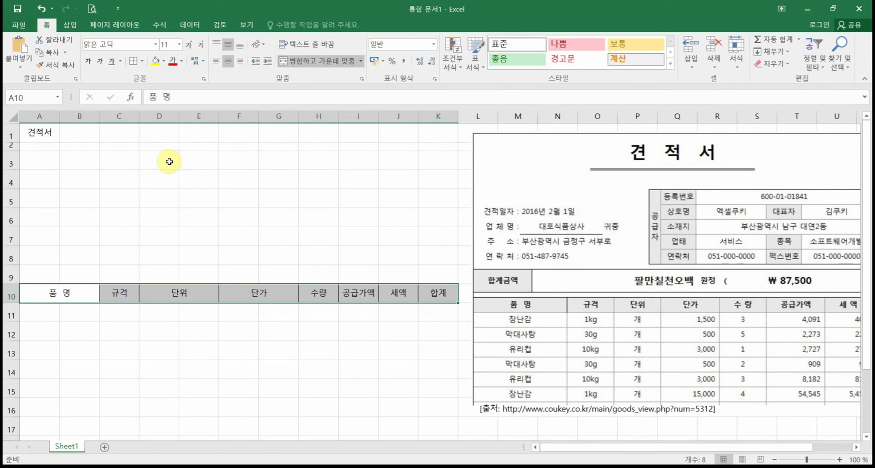
{"action": "left_click", "coordinate": [281, 346]}
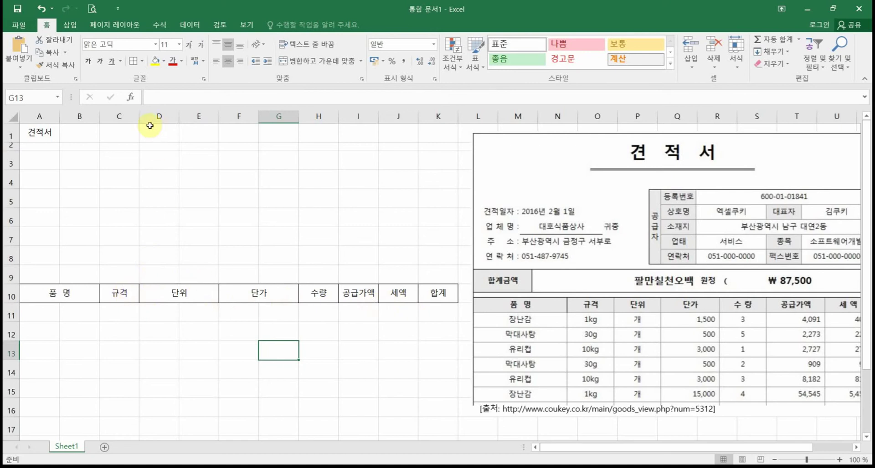
Step: Widen columns A and C and narrow column B to match the sample table
{"action": "left_click_drag", "start_coordinate": [137, 117], "coordinate": [163, 119]}
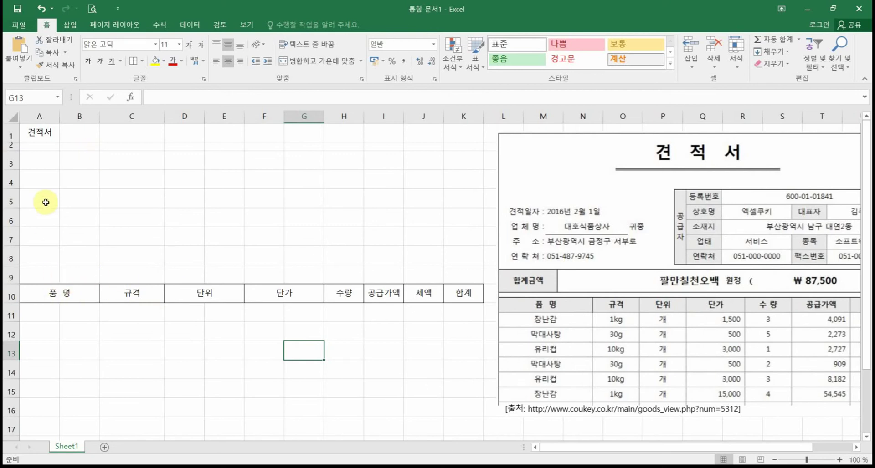
{"action": "left_click", "coordinate": [43, 187]}
{"action": "left_click", "coordinate": [40, 214]}
{"action": "key", "text": "Return"}
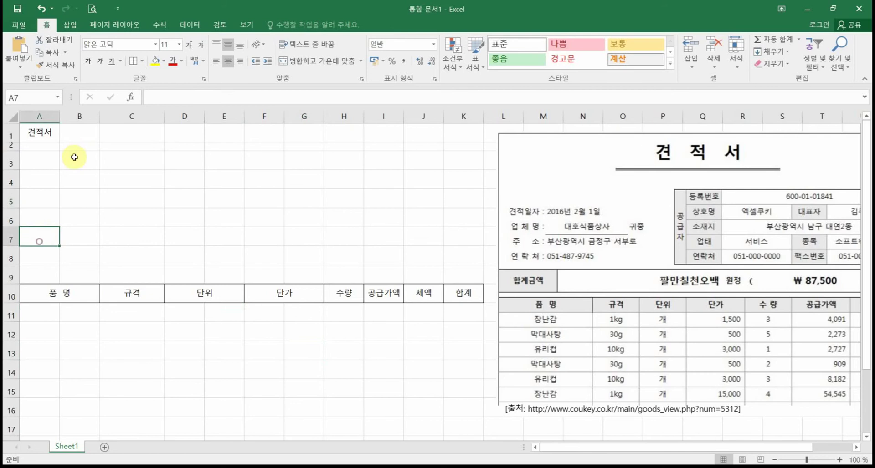
{"action": "left_click_drag", "start_coordinate": [60, 118], "coordinate": [78, 123]}
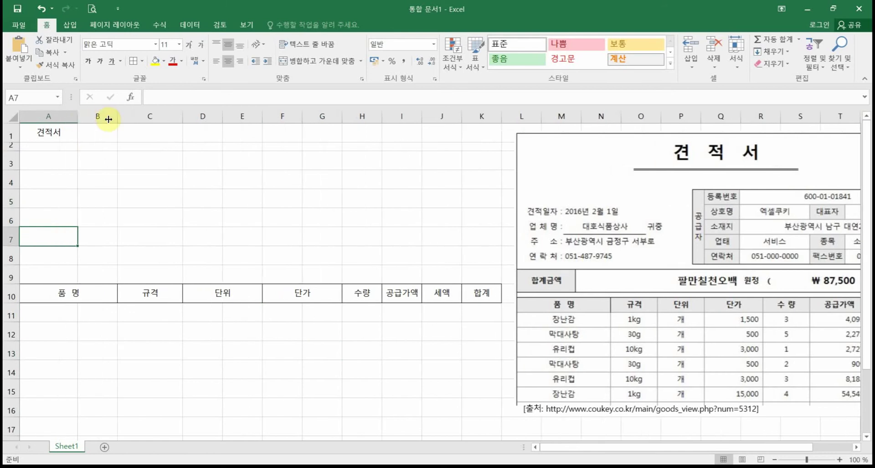
{"action": "mouse_move", "coordinate": [116, 119]}
{"action": "left_mouse_down"}
{"action": "mouse_move", "coordinate": [97, 117]}
{"action": "mouse_move", "coordinate": [109, 120]}
{"action": "left_mouse_up"}
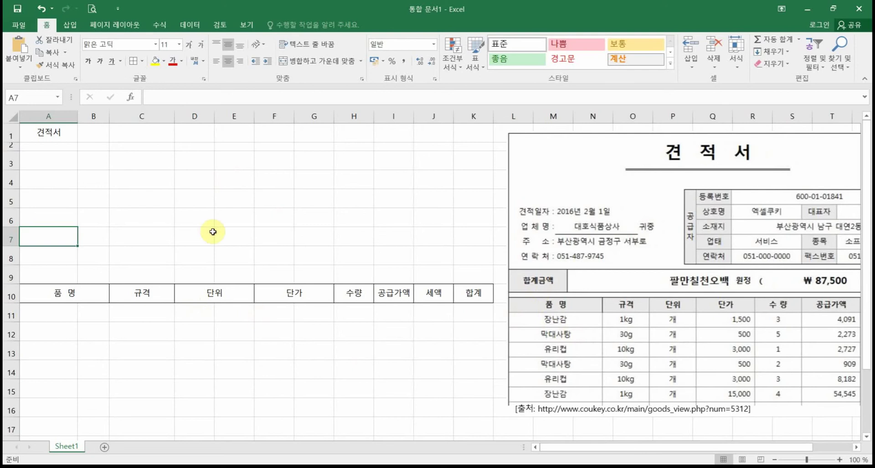
{"action": "left_click_drag", "start_coordinate": [194, 116], "coordinate": [227, 238]}
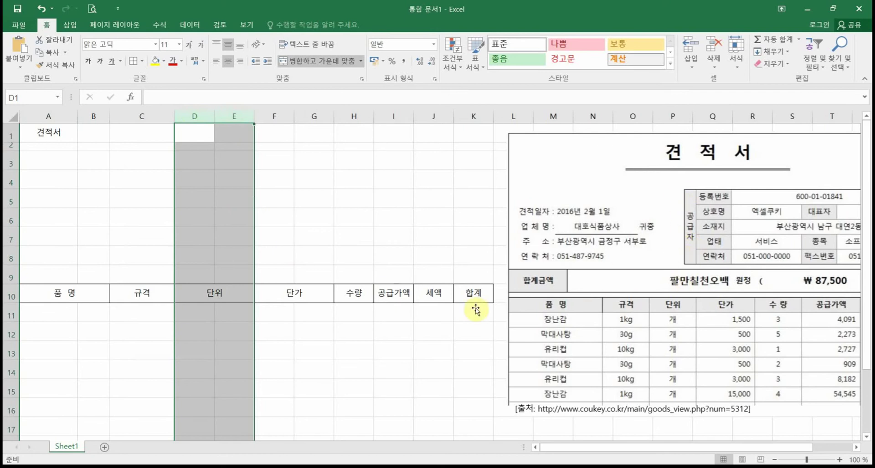
Step: Narrow column E and widen columns F and I through K
{"action": "left_click", "coordinate": [225, 117]}
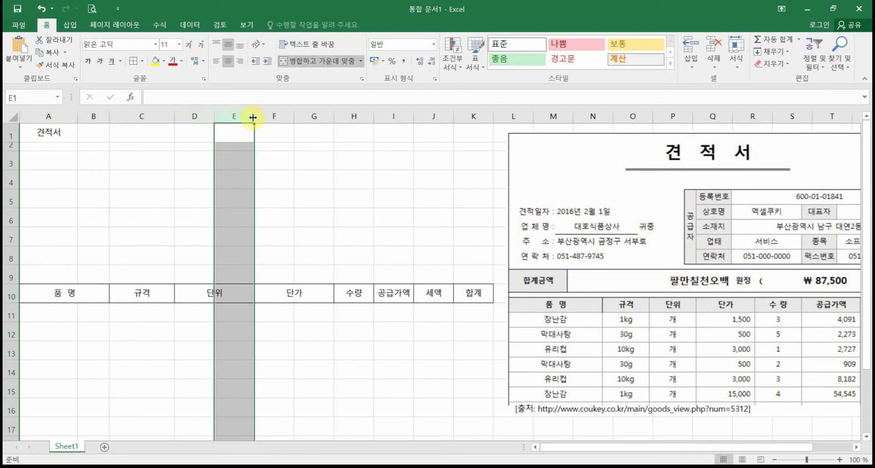
{"action": "left_click_drag", "start_coordinate": [253, 118], "coordinate": [234, 117]}
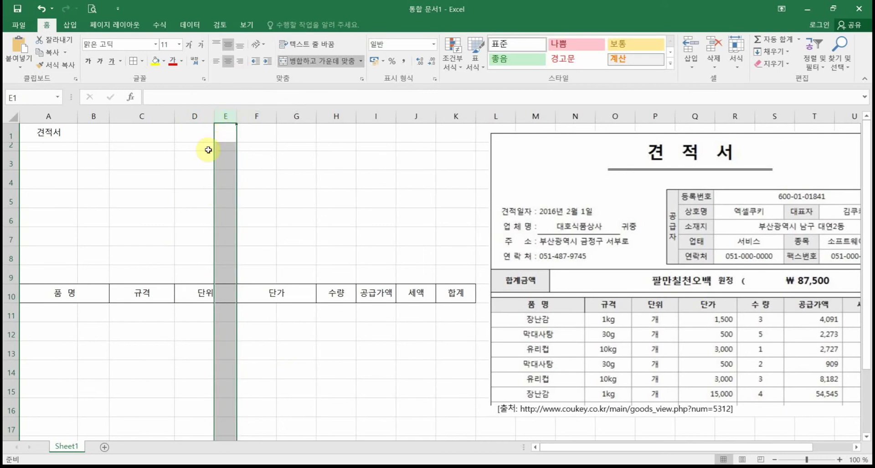
{"action": "left_click_drag", "start_coordinate": [210, 117], "coordinate": [209, 118]}
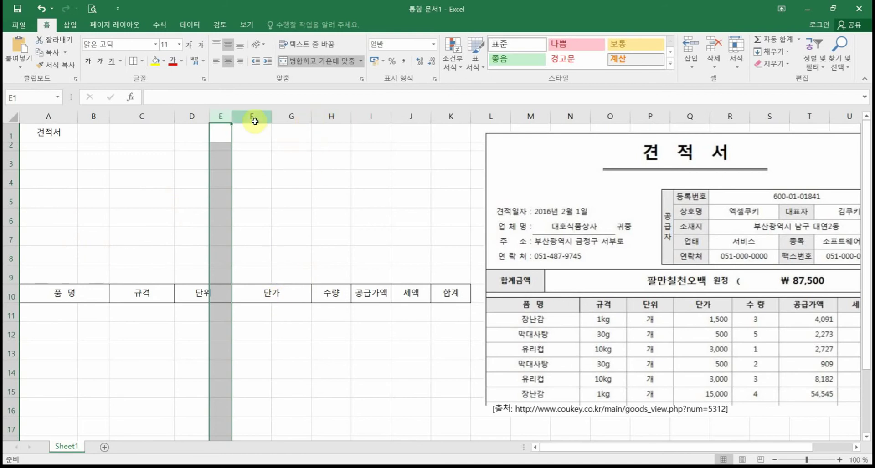
{"action": "left_click_drag", "start_coordinate": [254, 117], "coordinate": [283, 117]}
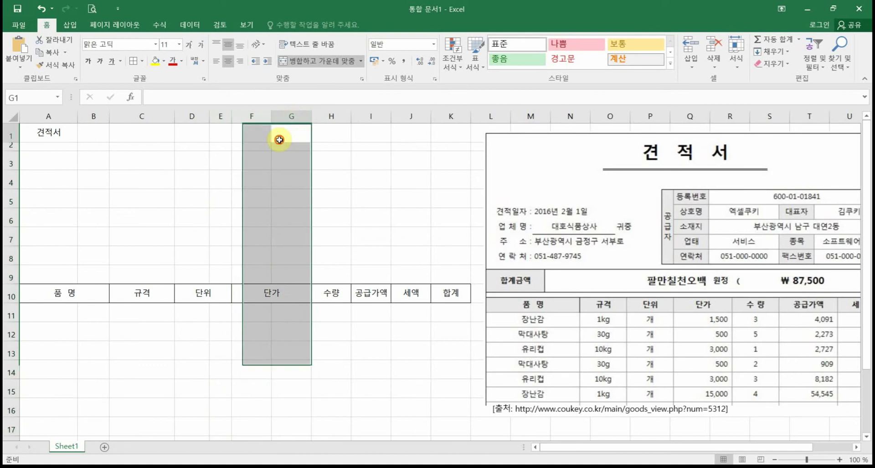
{"action": "left_click", "coordinate": [288, 135]}
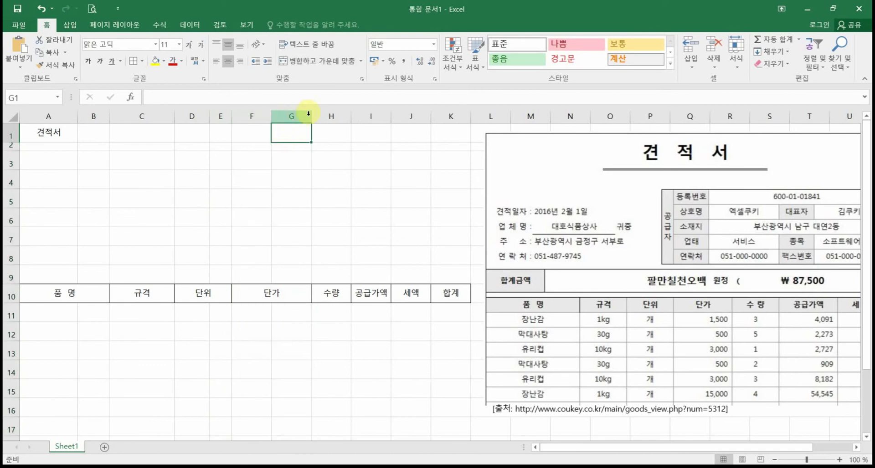
{"action": "left_click_drag", "start_coordinate": [271, 117], "coordinate": [437, 113]}
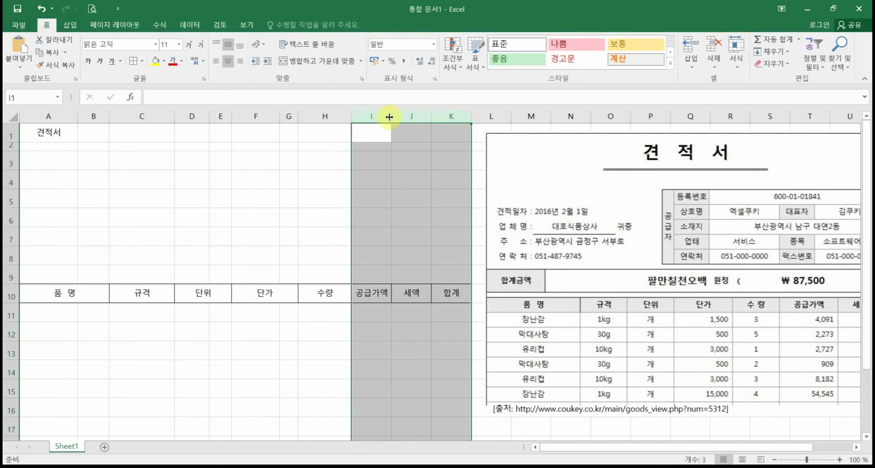
{"action": "left_click_drag", "start_coordinate": [390, 119], "coordinate": [404, 118]}
{"action": "left_click", "coordinate": [433, 351]}
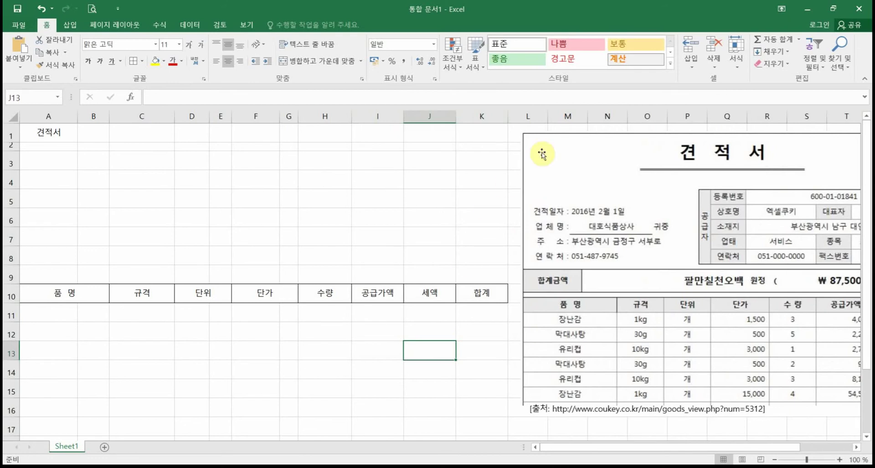
Step: Shift the 견적서 reference picture left so its whole item table, including 세액, shows
{"action": "mouse_move", "coordinate": [592, 148]}
{"action": "left_mouse_down"}
{"action": "mouse_move", "coordinate": [523, 149]}
{"action": "mouse_move", "coordinate": [581, 143]}
{"action": "mouse_move", "coordinate": [571, 143]}
{"action": "left_mouse_up"}
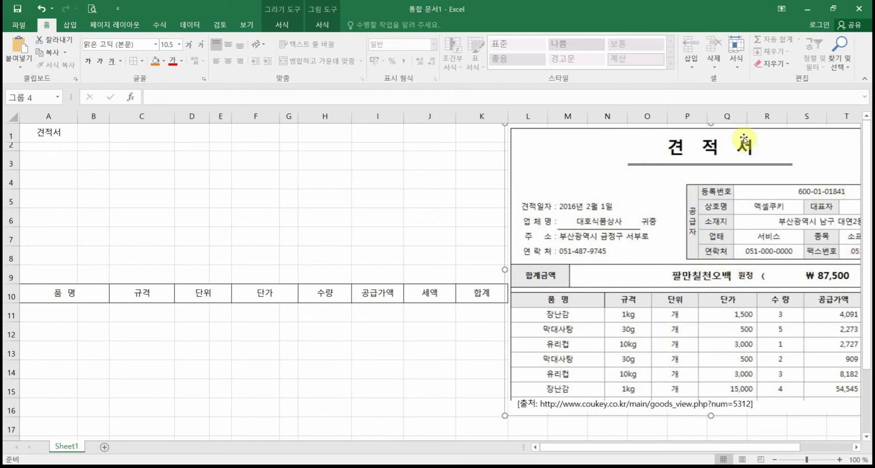
{"action": "left_click_drag", "start_coordinate": [743, 138], "coordinate": [697, 134]}
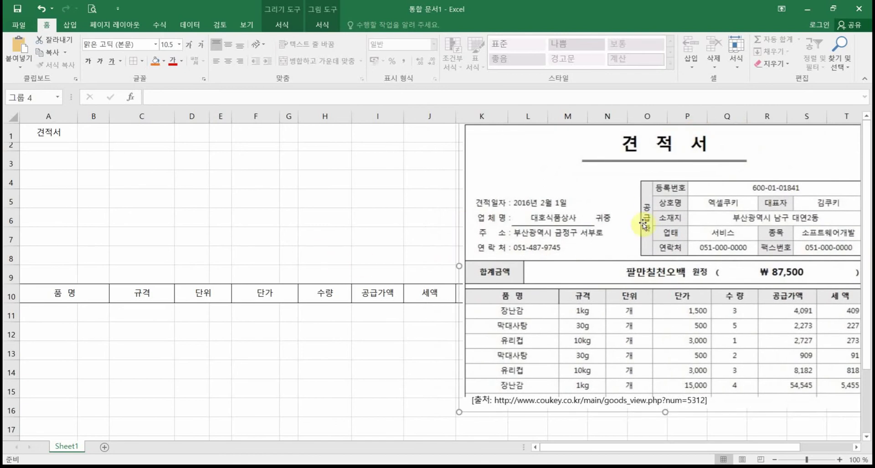
{"action": "left_click", "coordinate": [274, 299]}
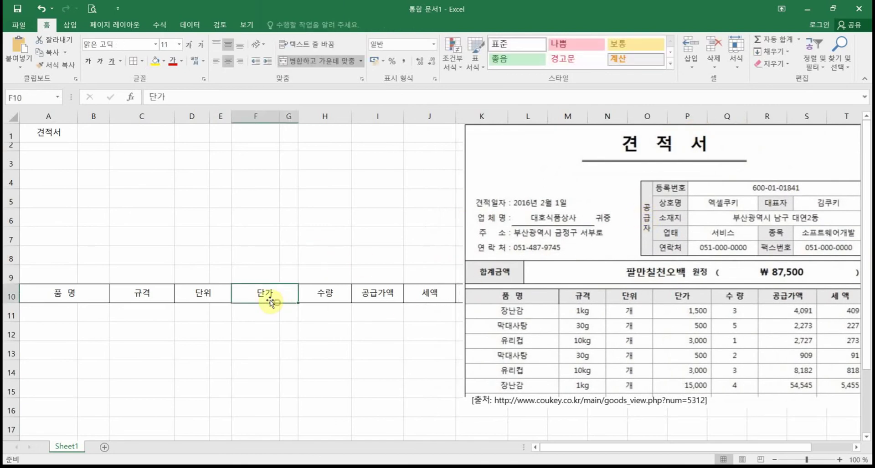
{"action": "left_click", "coordinate": [290, 117]}
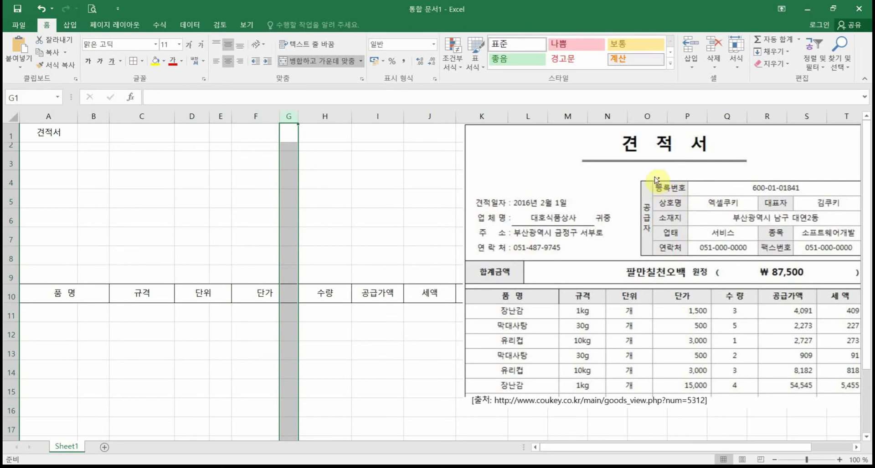
{"action": "left_click_drag", "start_coordinate": [650, 181], "coordinate": [689, 255]}
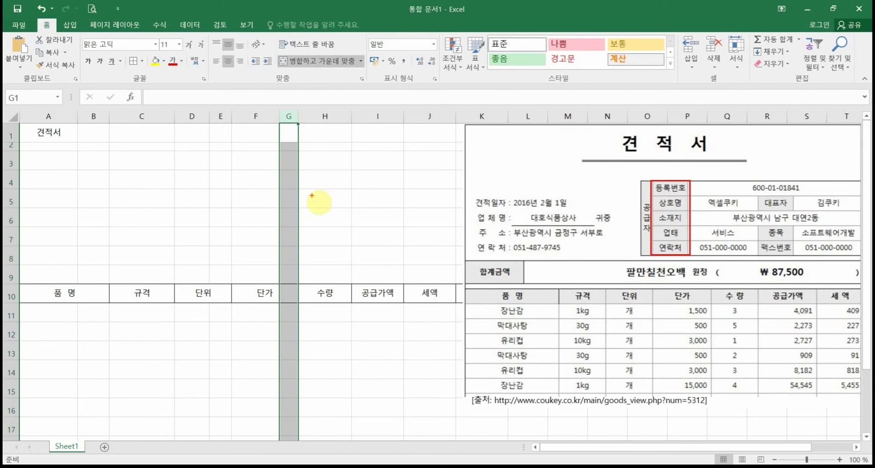
{"action": "mouse_move", "coordinate": [319, 188]}
{"action": "left_mouse_down"}
{"action": "mouse_move", "coordinate": [349, 195]}
{"action": "mouse_move", "coordinate": [317, 182]}
{"action": "left_mouse_up"}
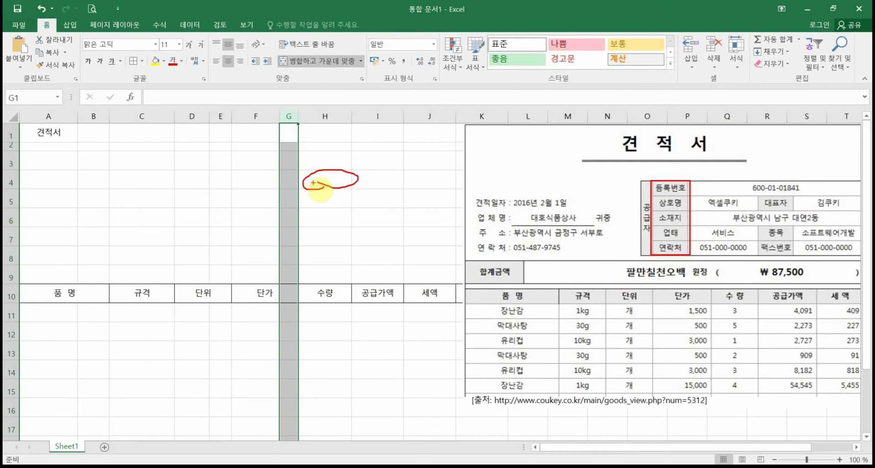
Step: Enter the supplier labels 등록번호 and 상호명 in I4 and I5
{"action": "left_click", "coordinate": [11, 198]}
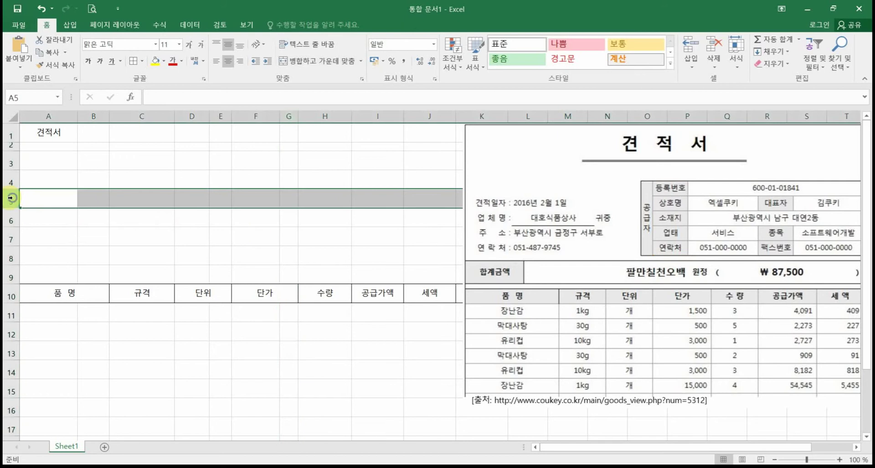
{"action": "right_click", "coordinate": [11, 197]}
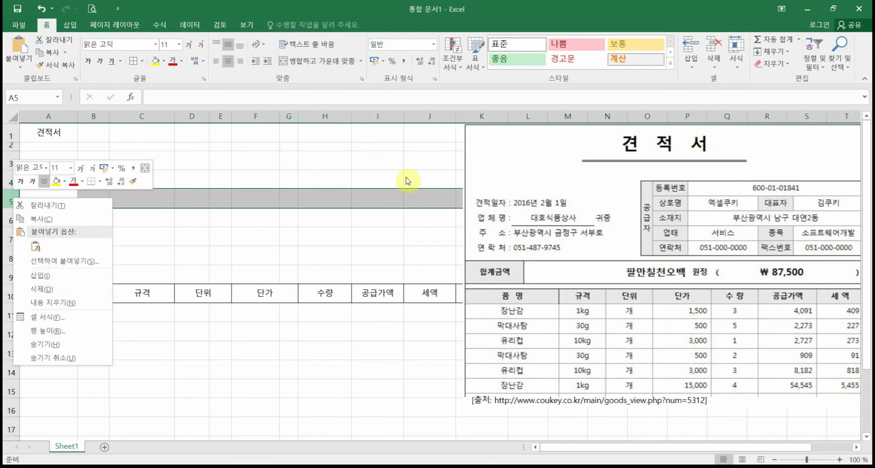
{"action": "left_click", "coordinate": [371, 178]}
{"action": "left_click", "coordinate": [370, 178]}
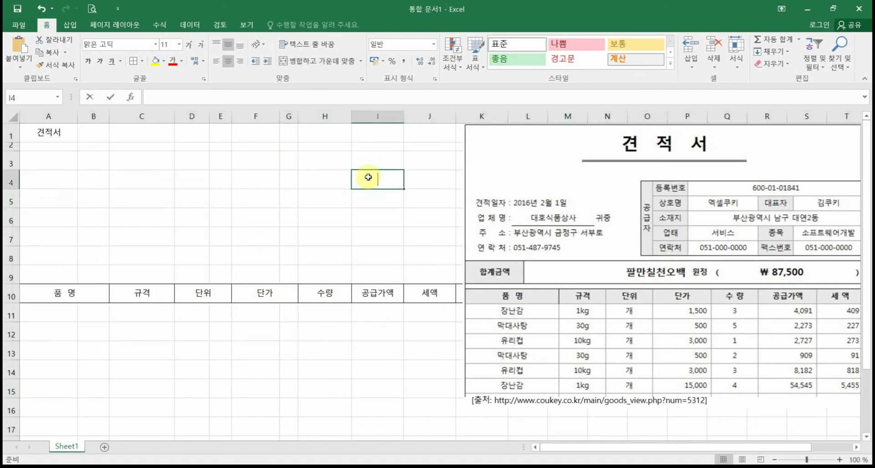
{"action": "type", "text": "등록번호"}
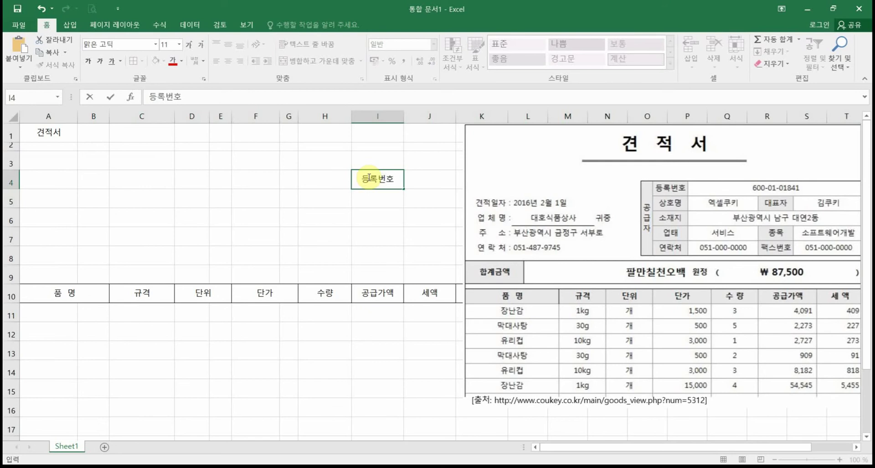
{"action": "key", "text": "Return"}
{"action": "type", "text": "ㅏ"}
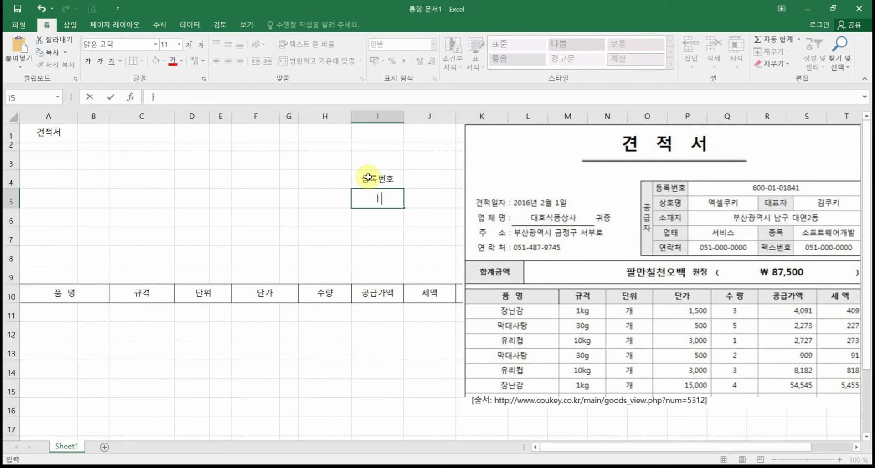
{"action": "type", "text": "호명"}
{"action": "key", "text": "Return"}
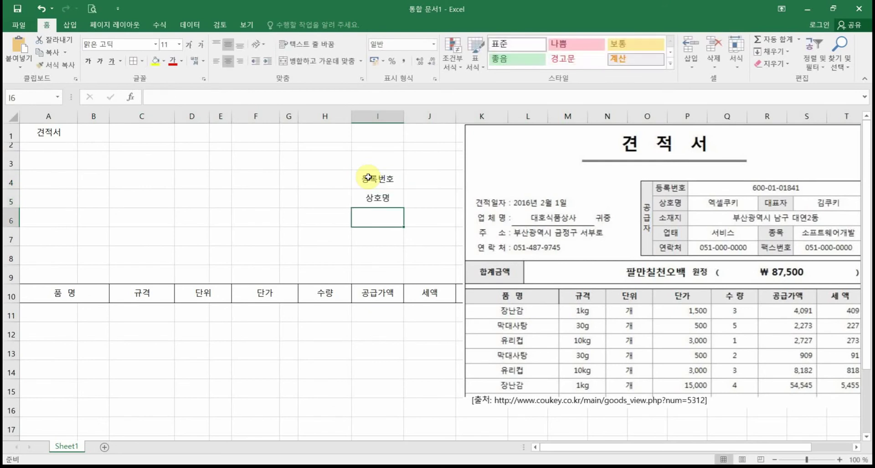
Step: Correct I6 from 소새지 to 소재지, then enter 업태 and 연락처 in I7 and I8
{"action": "type", "text": "소새지"}
{"action": "key", "text": "Return"}
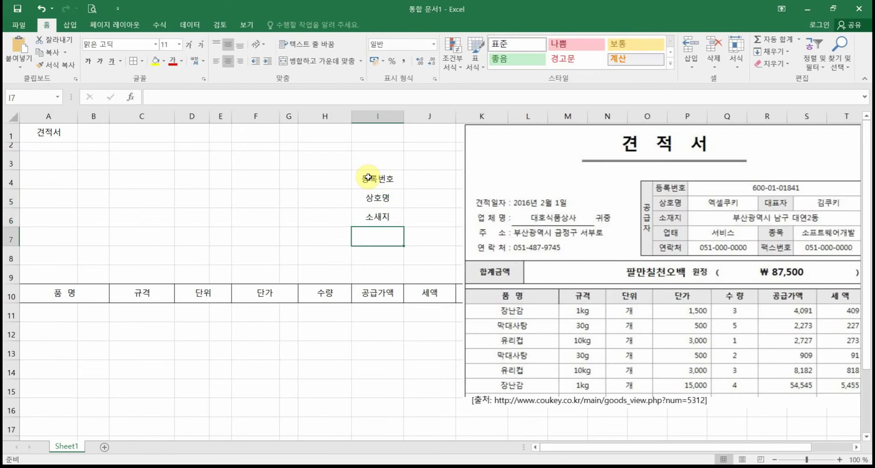
{"action": "key", "text": "Up"}
{"action": "type", "text": "소재지"}
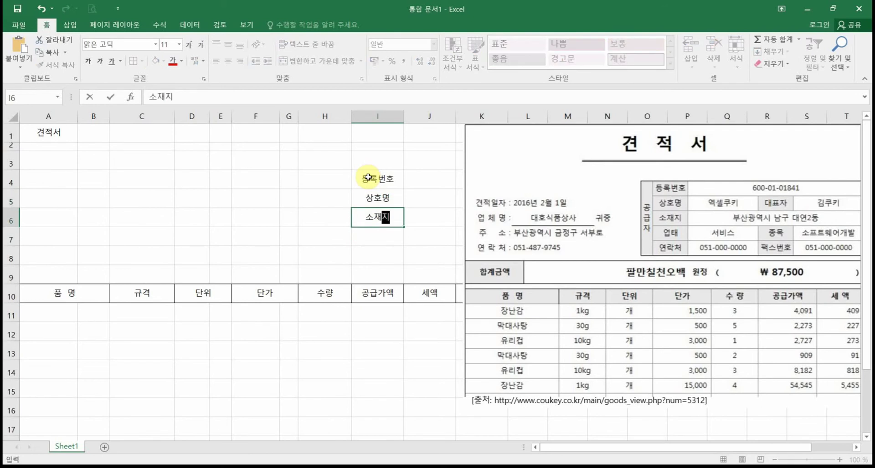
{"action": "key", "text": "Return"}
{"action": "type", "text": "어ㅂ태"}
{"action": "key", "text": "Return"}
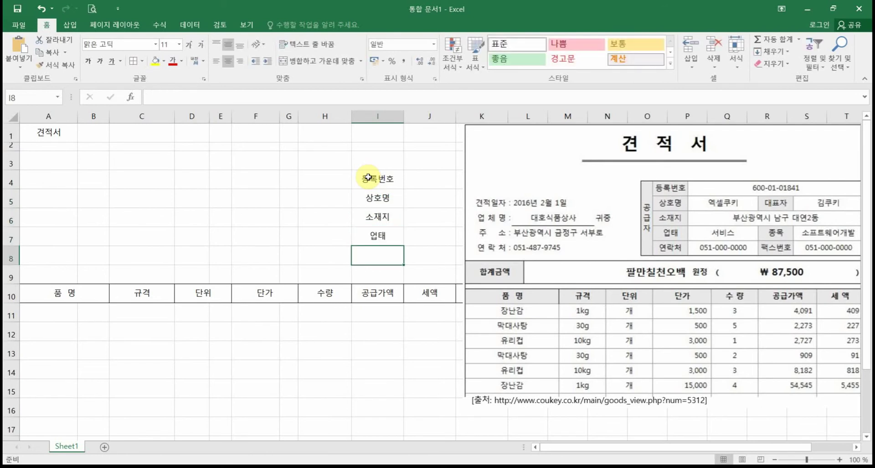
{"action": "type", "text": "연ㄹㅏㄱㅊ"}
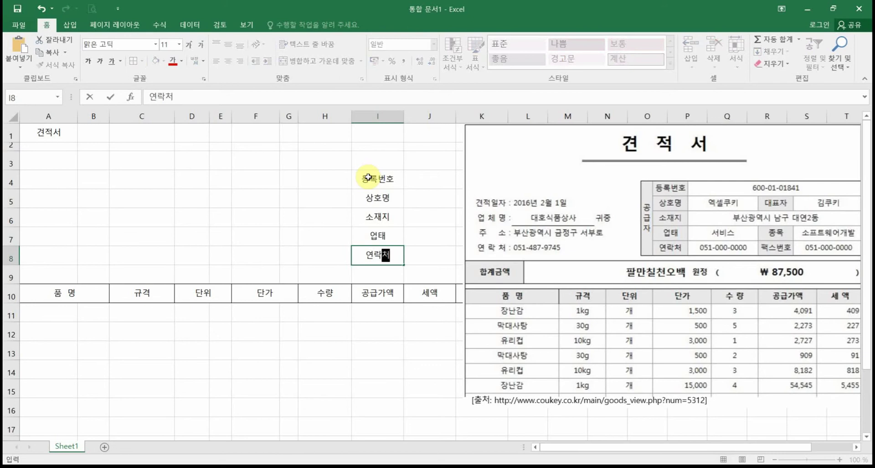
{"action": "type", "text": "ㅓ"}
{"action": "key", "text": "Return"}
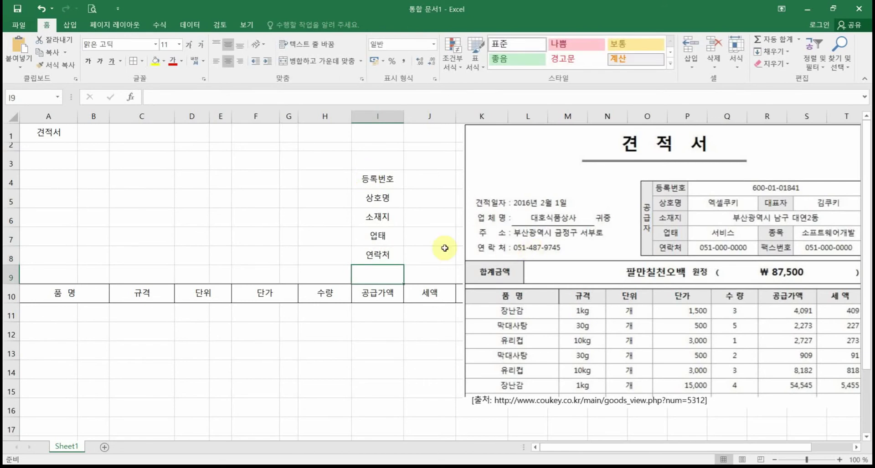
Step: Move the five supplier labels 등록번호 through 연락처 from I4:I8 into H4:H8
{"action": "left_click_drag", "start_coordinate": [390, 182], "coordinate": [381, 247]}
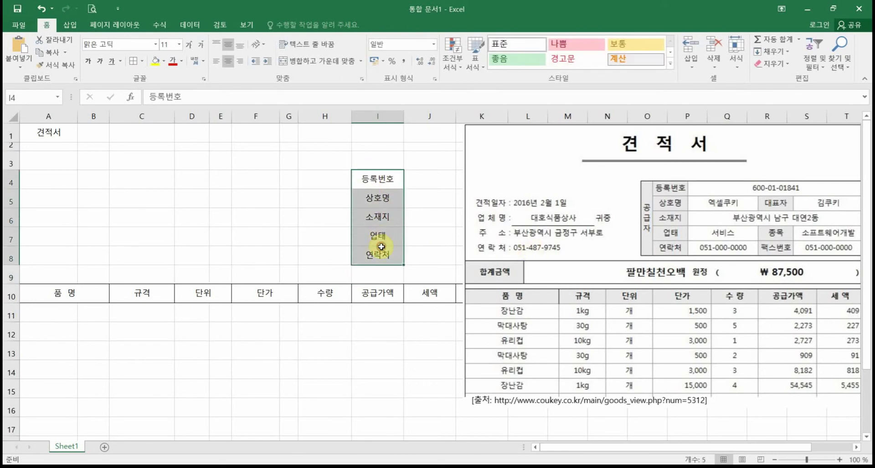
{"action": "left_click", "coordinate": [327, 186]}
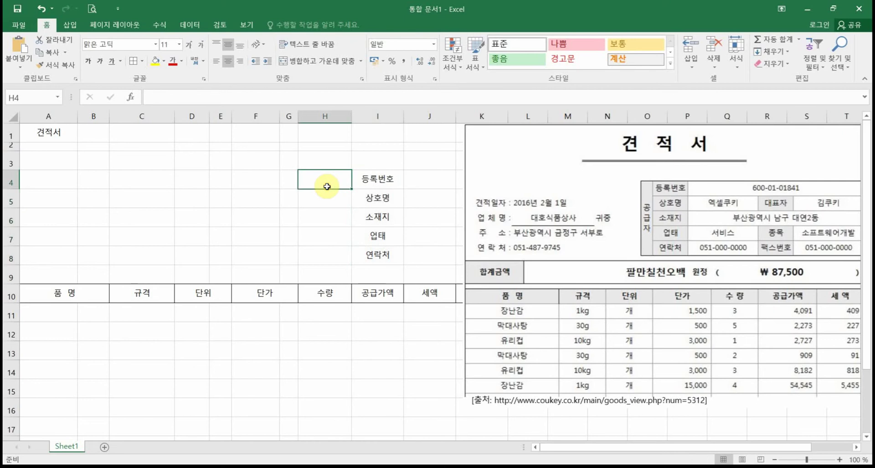
{"action": "left_click_drag", "start_coordinate": [365, 179], "coordinate": [374, 253]}
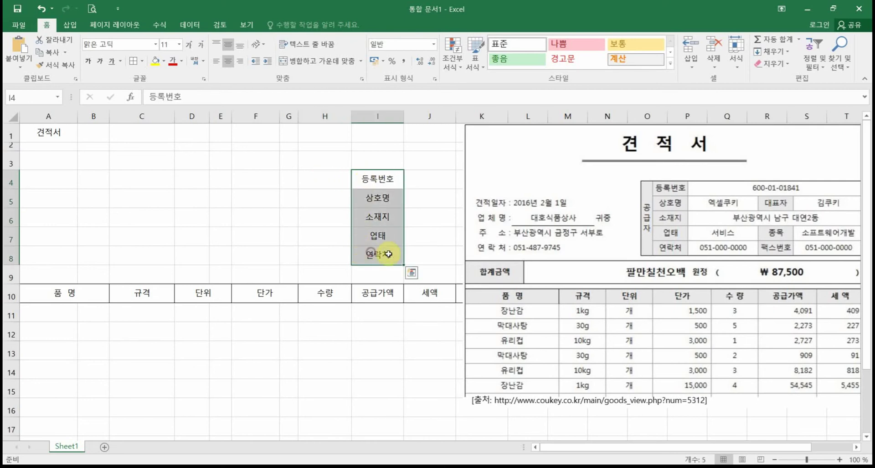
{"action": "left_click", "coordinate": [380, 177]}
{"action": "left_click_drag", "start_coordinate": [380, 178], "coordinate": [378, 253]}
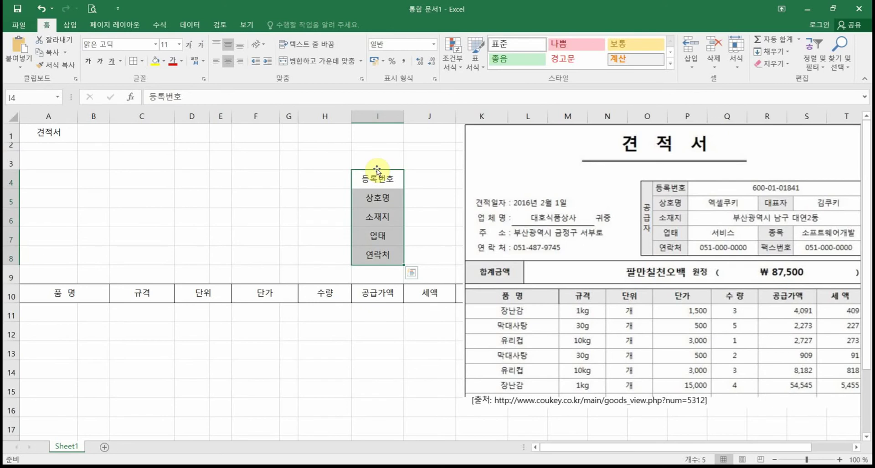
{"action": "left_click_drag", "start_coordinate": [376, 170], "coordinate": [341, 181]}
{"action": "left_click", "coordinate": [395, 218]}
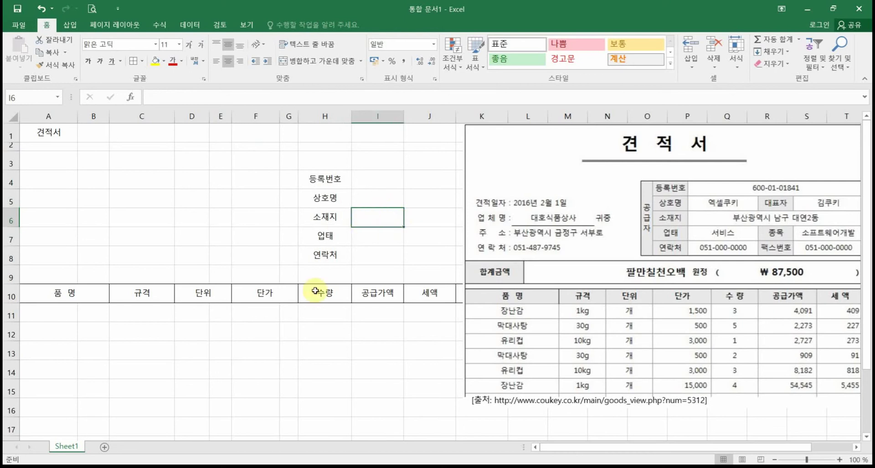
Step: Border the H4:H8 labels and merge G4:G8 into a single cell
{"action": "left_click_drag", "start_coordinate": [305, 188], "coordinate": [323, 255]}
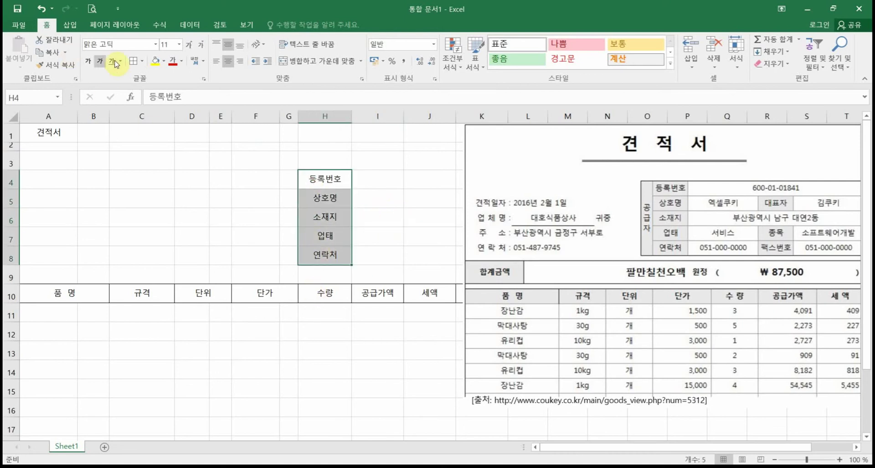
{"action": "left_click", "coordinate": [136, 59]}
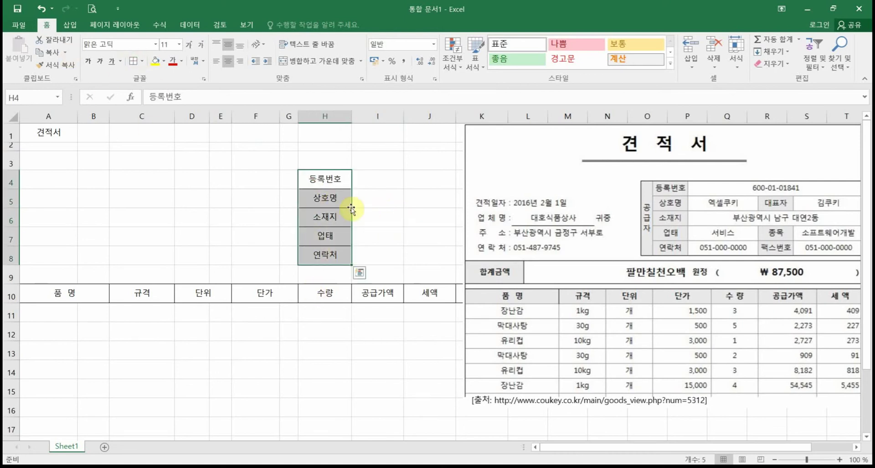
{"action": "left_click", "coordinate": [291, 183]}
{"action": "left_click_drag", "start_coordinate": [290, 183], "coordinate": [294, 255]}
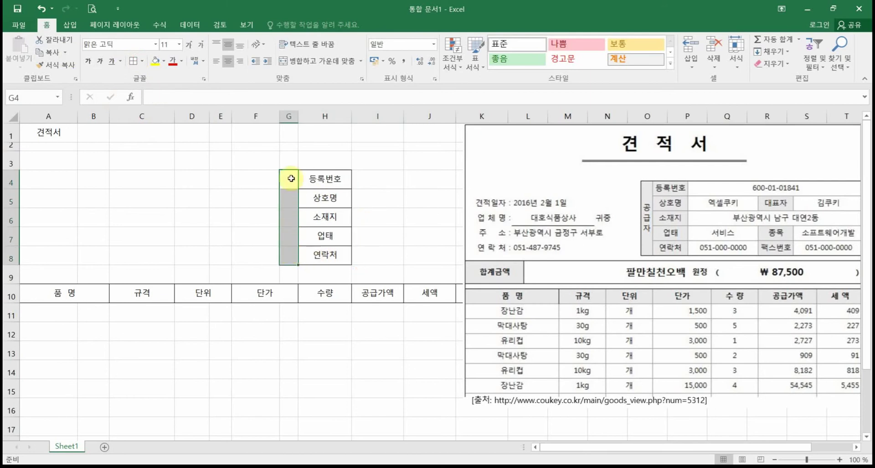
{"action": "left_click_drag", "start_coordinate": [291, 178], "coordinate": [288, 260]}
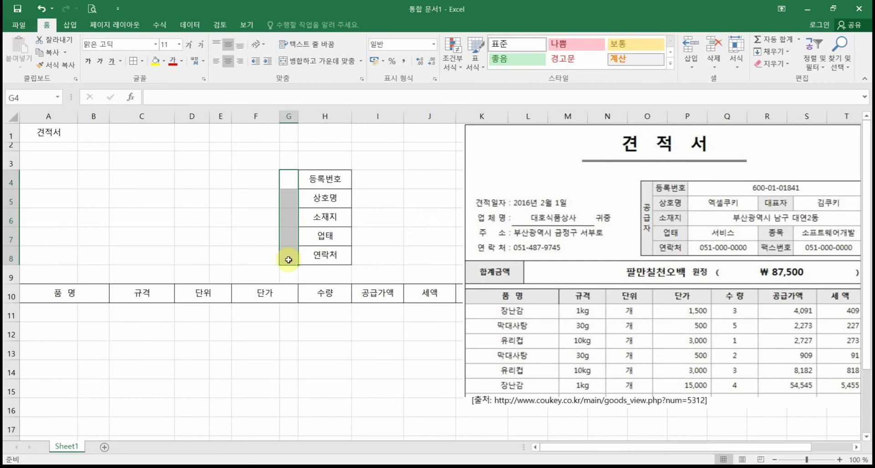
{"action": "left_click", "coordinate": [325, 60]}
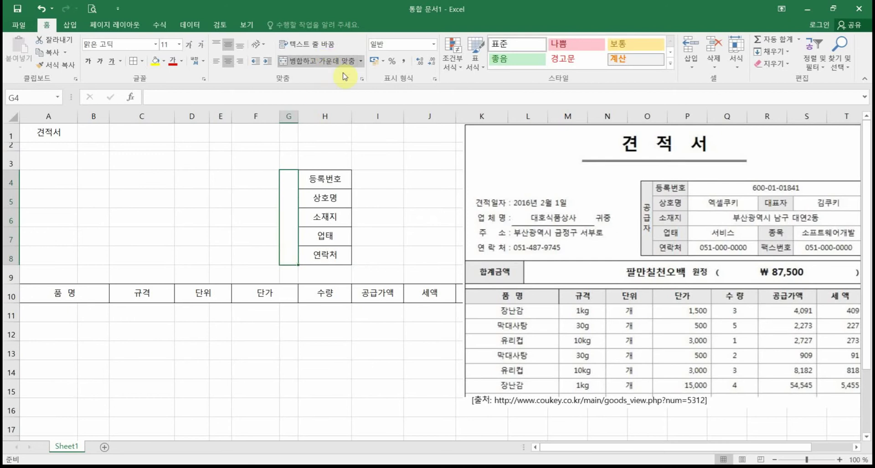
Step: Enter 공급자 in the merged G4:G8 cell and set it to vertical text
{"action": "type", "text": "공급자"}
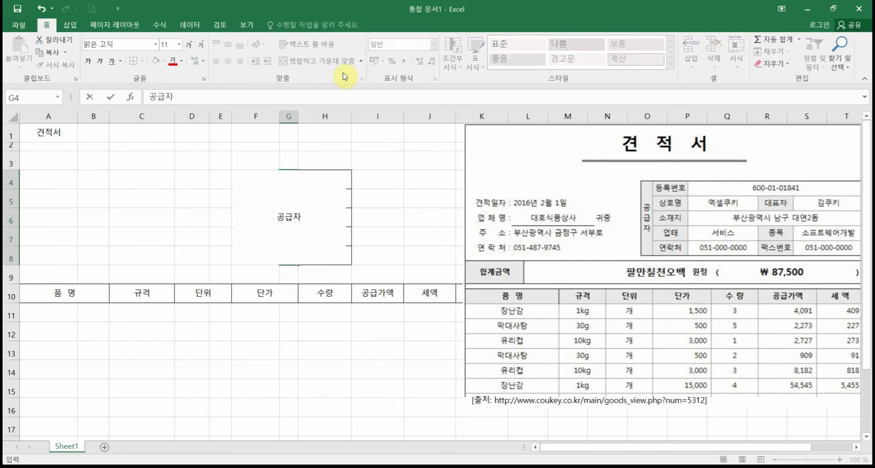
{"action": "key", "text": "Return"}
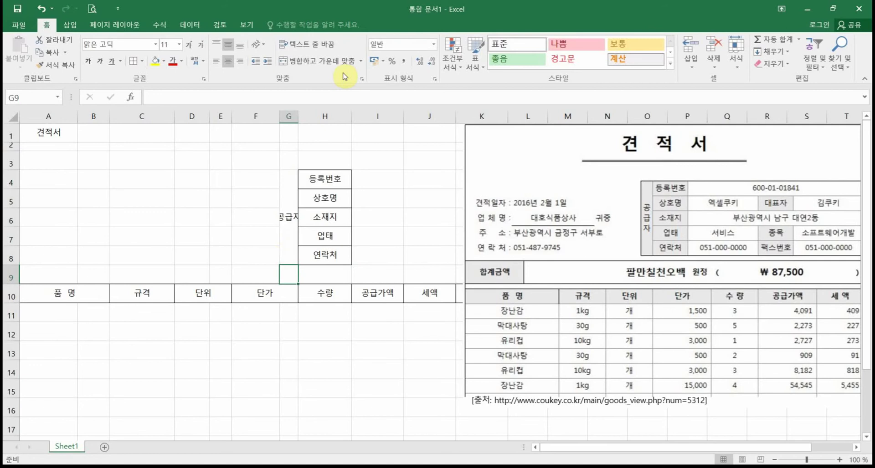
{"action": "left_click", "coordinate": [290, 230]}
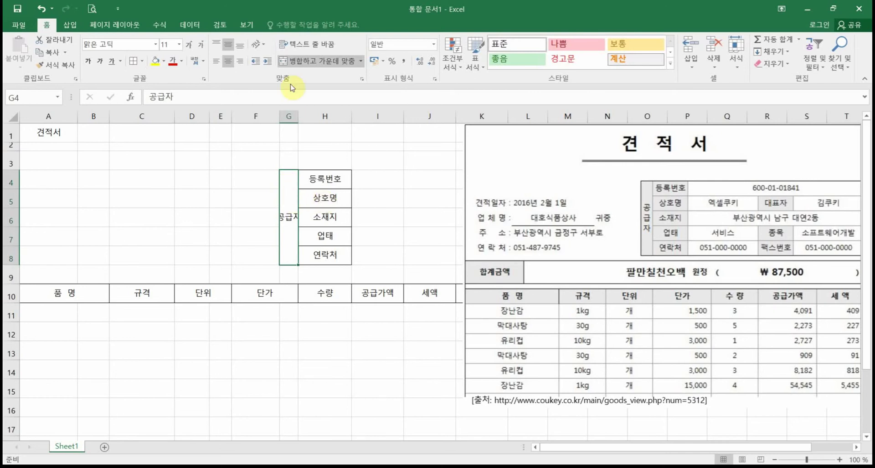
{"action": "left_click", "coordinate": [256, 48]}
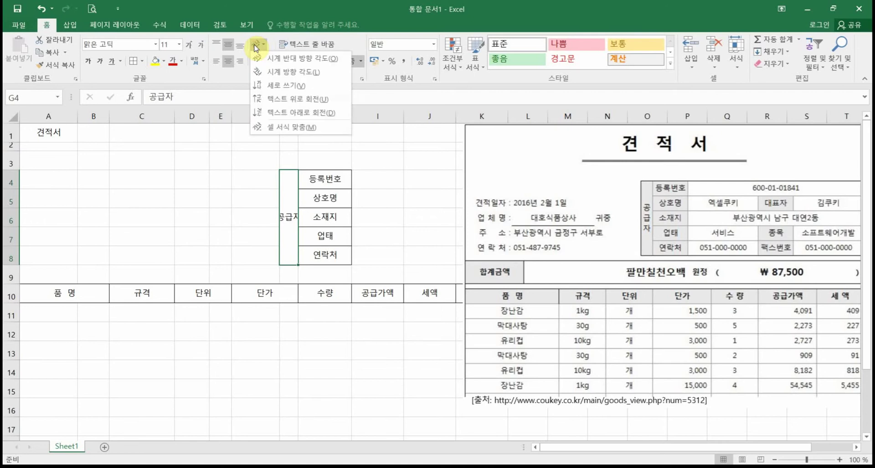
{"action": "left_click", "coordinate": [280, 91]}
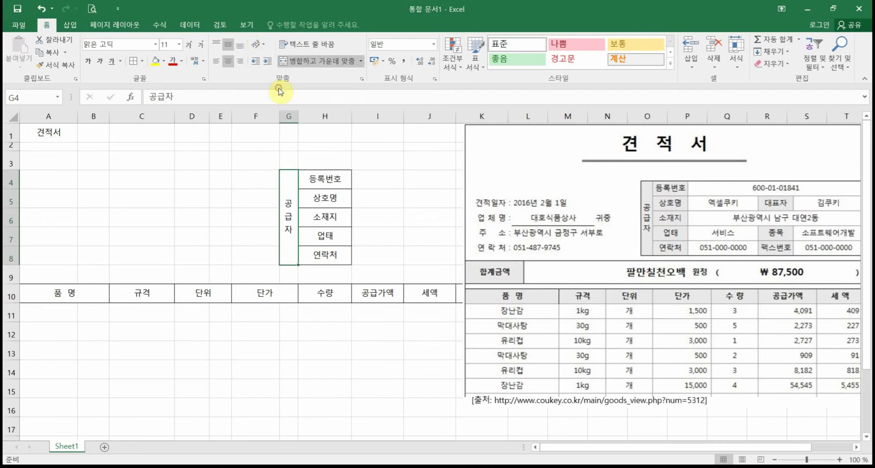
{"action": "left_click", "coordinate": [412, 234]}
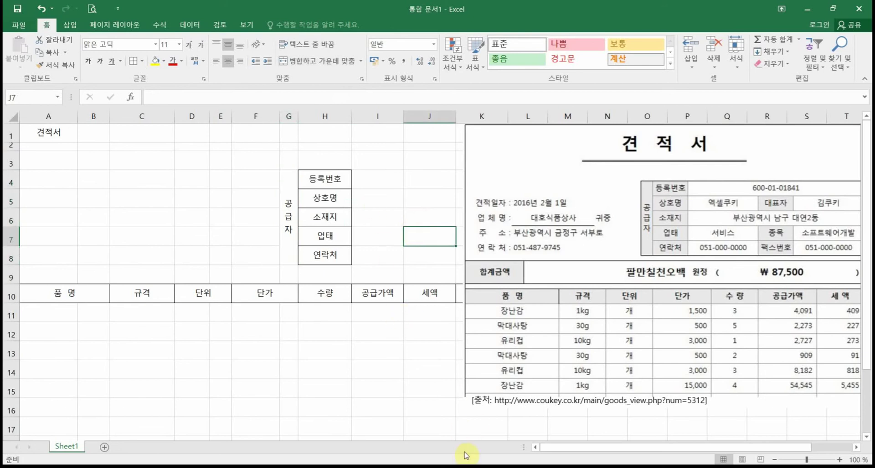
Step: Move the reference quotation picture below row 10
{"action": "mouse_move", "coordinate": [531, 136]}
{"action": "left_mouse_down"}
{"action": "mouse_move", "coordinate": [381, 316]}
{"action": "mouse_move", "coordinate": [214, 303]}
{"action": "mouse_move", "coordinate": [209, 316]}
{"action": "left_mouse_up"}
{"action": "left_click", "coordinate": [209, 315]}
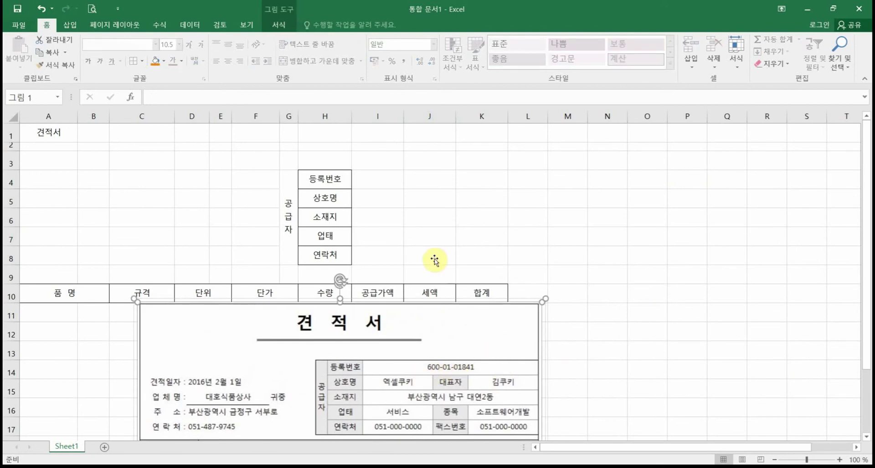
{"action": "left_click", "coordinate": [370, 205]}
Step: Apply All Borders to I4:K8, then select I4:K4
{"action": "left_click_drag", "start_coordinate": [391, 182], "coordinate": [472, 251]}
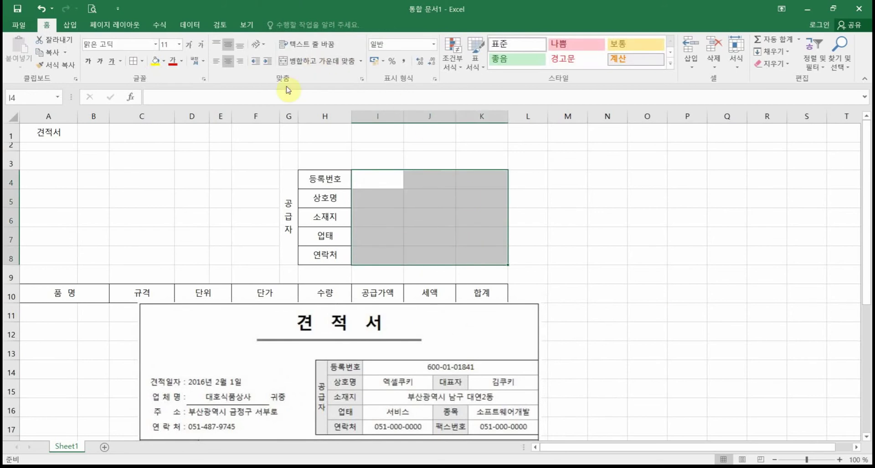
{"action": "left_click", "coordinate": [139, 67]}
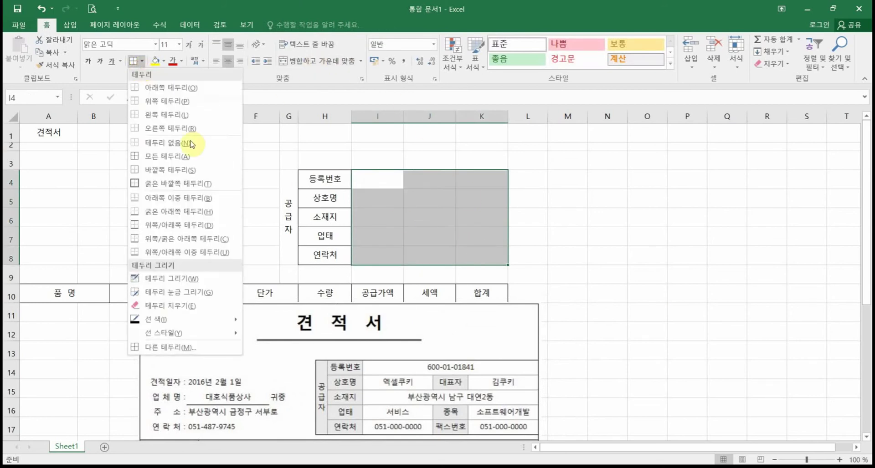
{"action": "left_click", "coordinate": [130, 63]}
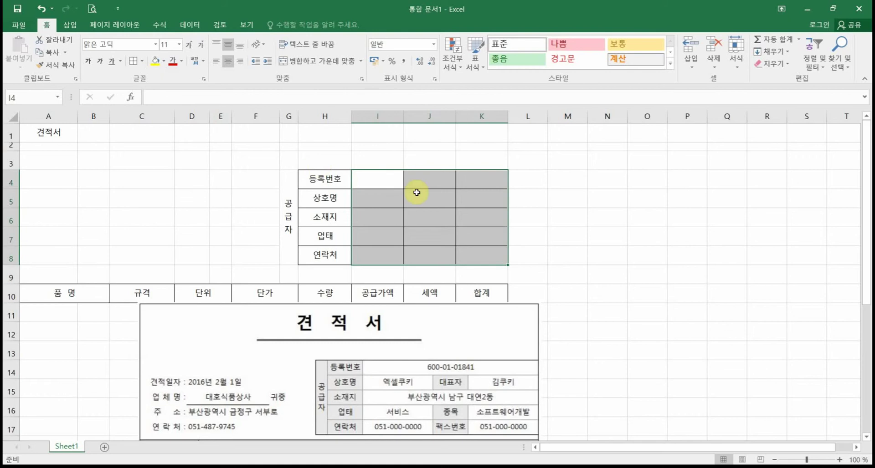
{"action": "left_click", "coordinate": [358, 181]}
{"action": "left_click_drag", "start_coordinate": [359, 181], "coordinate": [458, 177]}
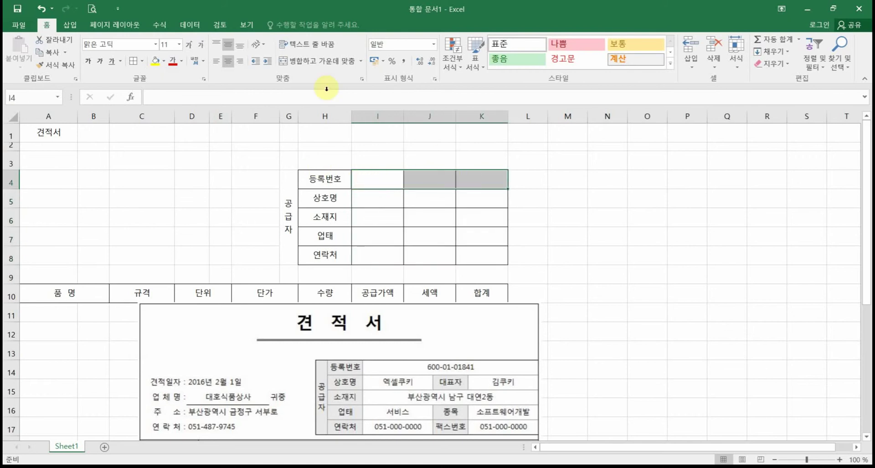
Step: Merge I4:K4 with the registration number, then enter 엑셀쿠키, 대표자 and the representative's name in row 5
{"action": "left_click", "coordinate": [315, 61]}
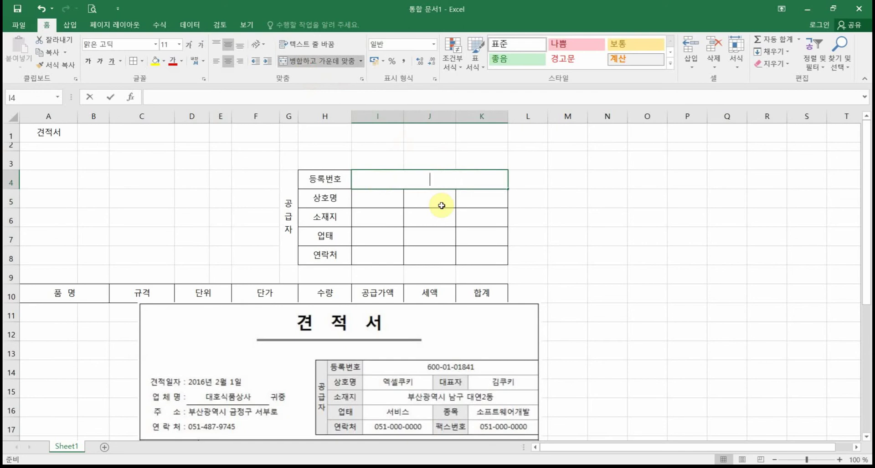
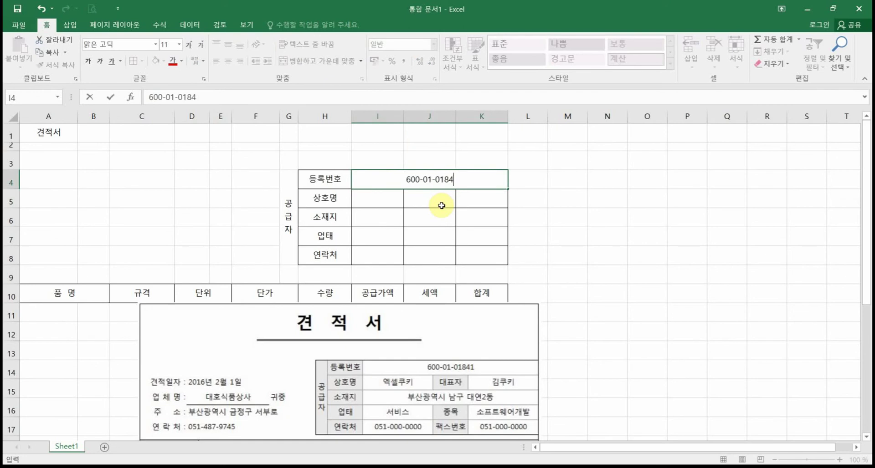
{"action": "key", "text": "Return"}
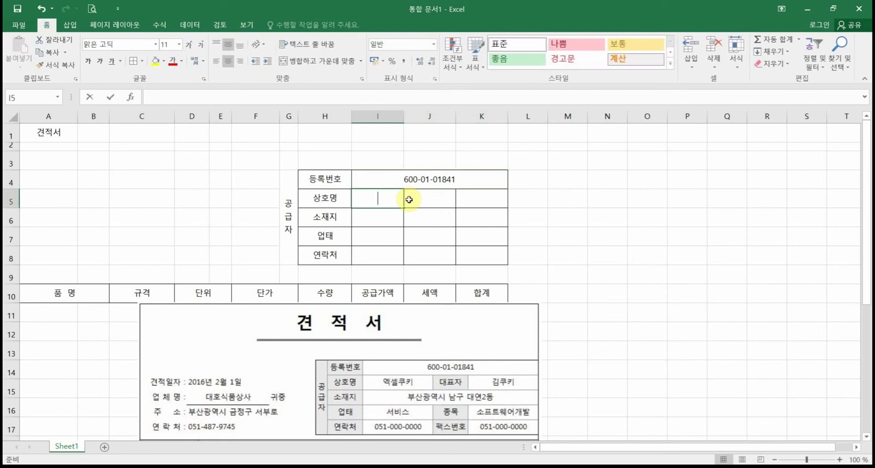
{"action": "key", "text": "Tab"}
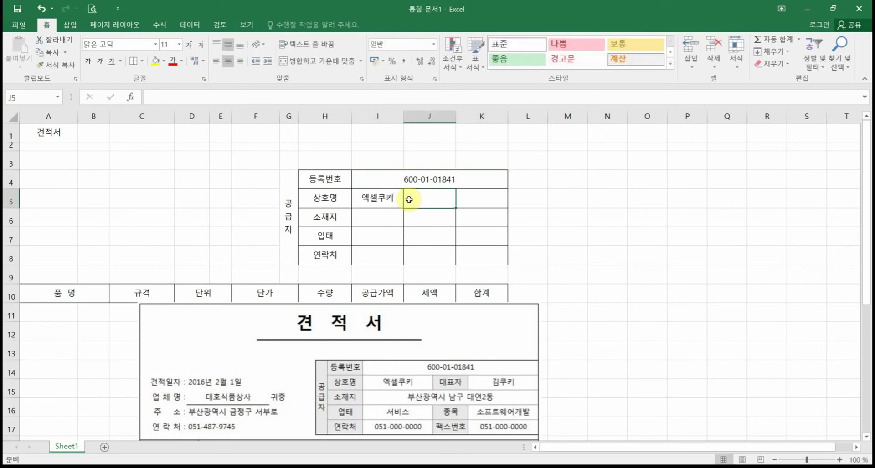
{"action": "key", "text": "Tab"}
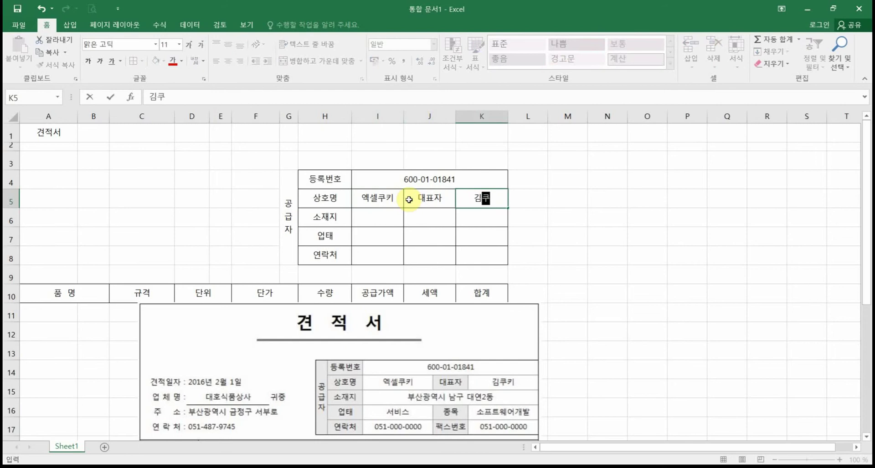
{"action": "key", "text": "Return"}
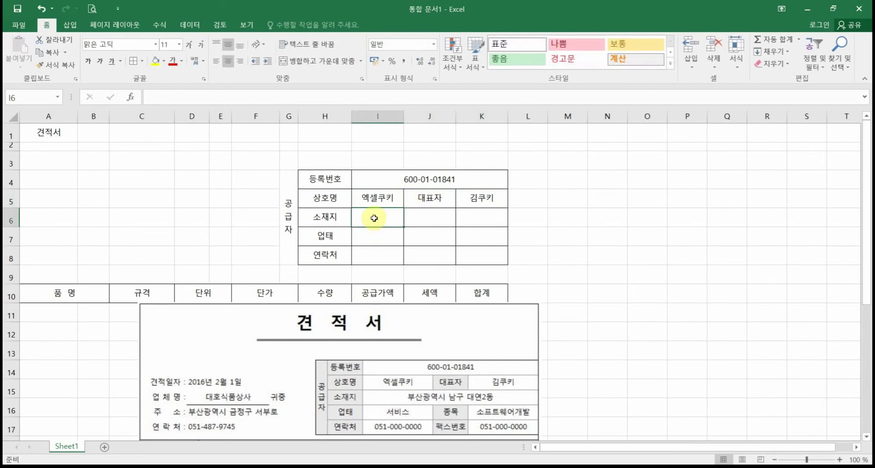
Step: Merge I6:K6 and enter the supplier's address there
{"action": "left_click_drag", "start_coordinate": [374, 218], "coordinate": [478, 218]}
{"action": "left_click", "coordinate": [305, 61]}
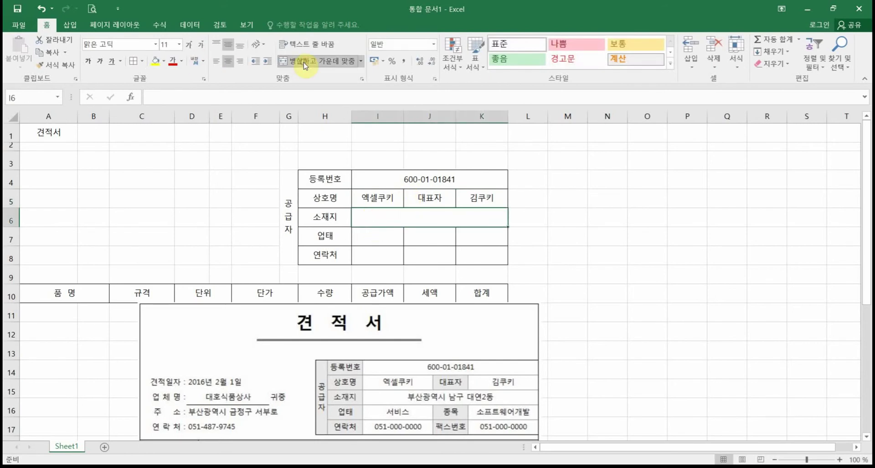
{"action": "type", "text": "부산광"}
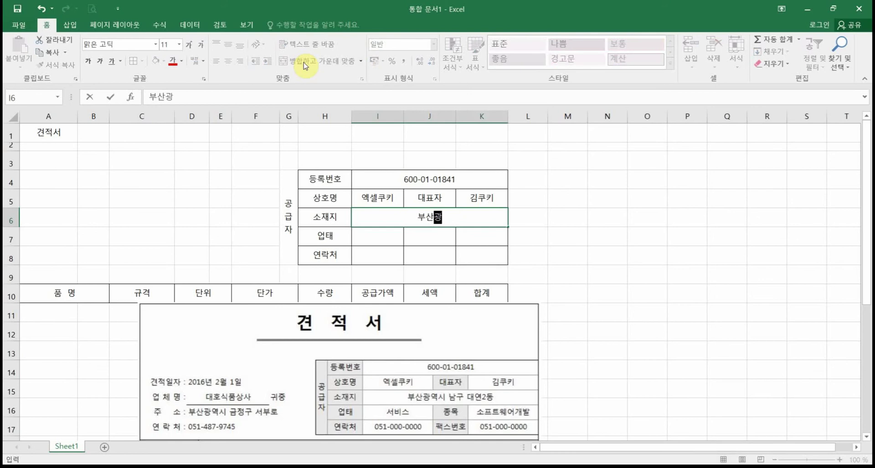
{"action": "type", "text": "역시 나ㅁ구 대여"}
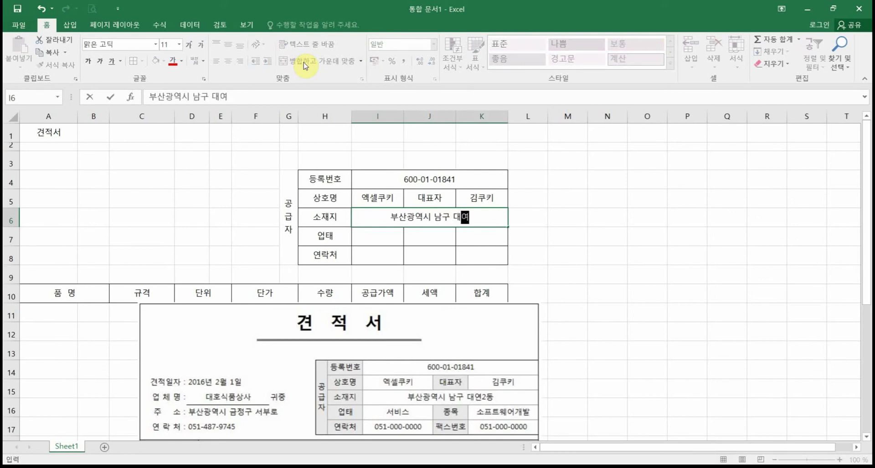
{"action": "type", "text": "ㄴ2동"}
{"action": "key", "text": "Return"}
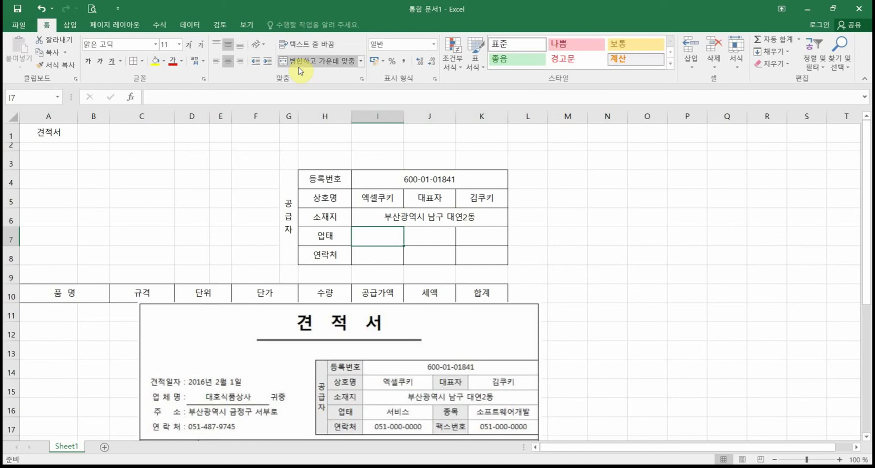
Step: Fill row 7 with 서비스, 종목 and 소프트웨어개발
{"action": "type", "text": "서비스"}
{"action": "key", "text": "Tab"}
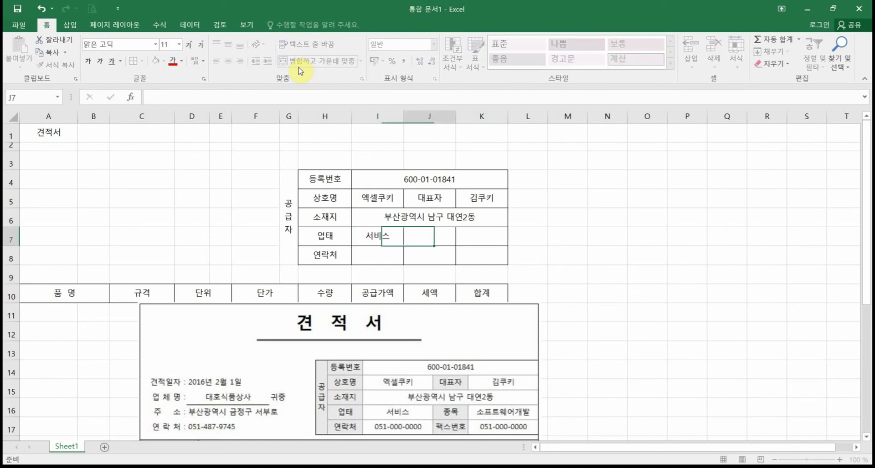
{"action": "type", "text": "종모"}
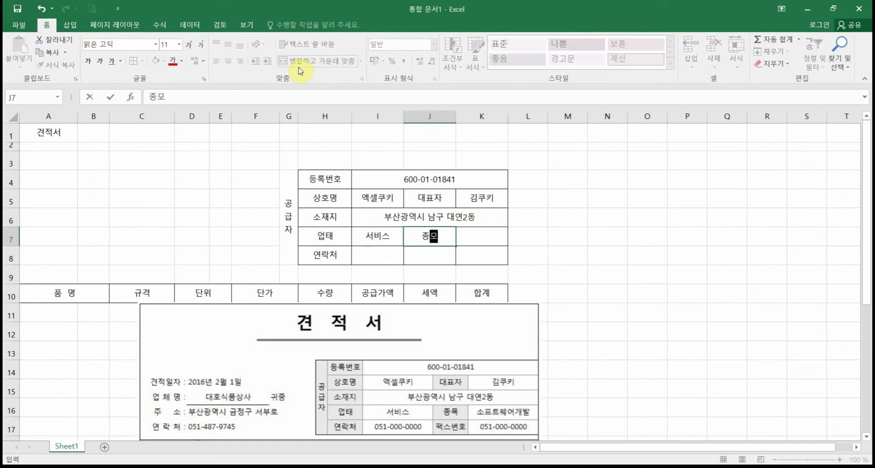
{"action": "key", "text": "Tab"}
{"action": "type", "text": "소"}
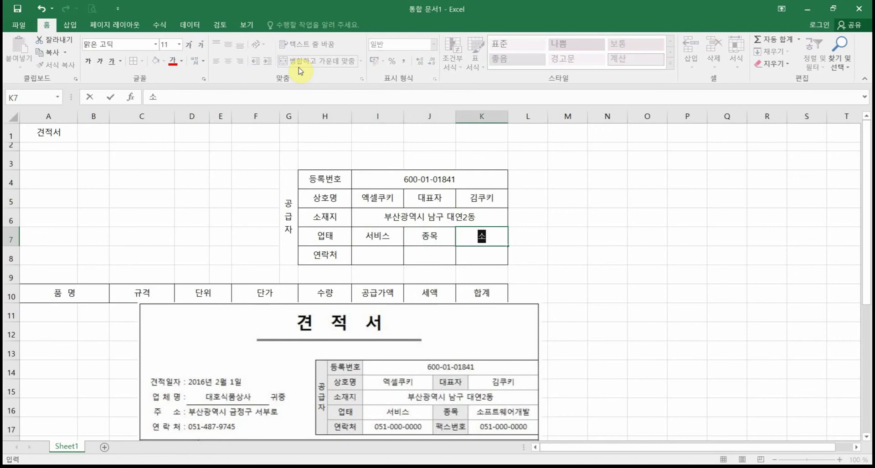
{"action": "type", "text": "프트웨어개발"}
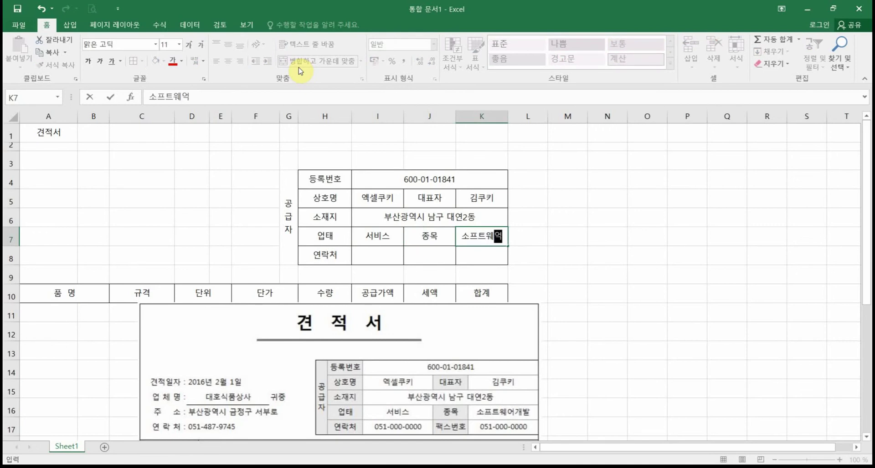
{"action": "key", "text": "Return"}
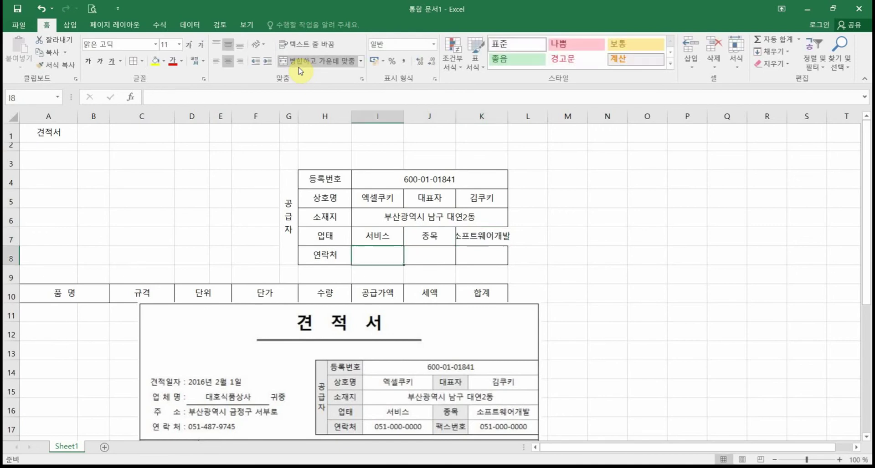
Step: Fill row 8 with the phone number, a 팩스번호 label and the fax number
{"action": "type", "text": "051-000"}
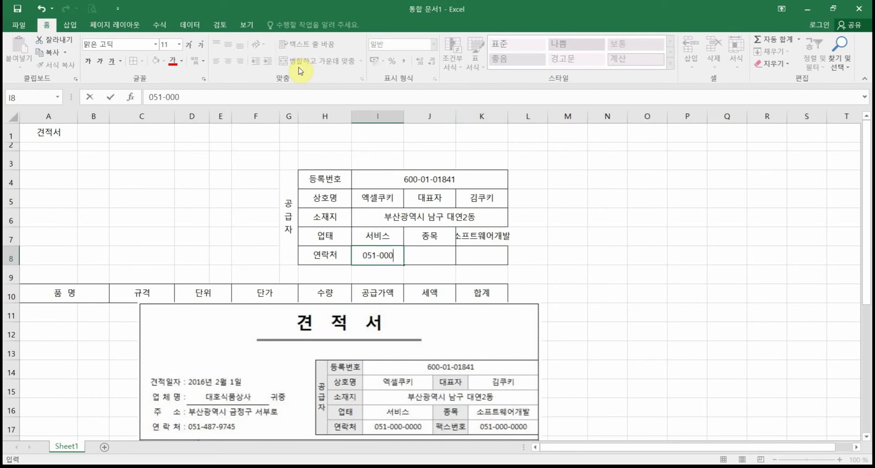
{"action": "type", "text": "-0000"}
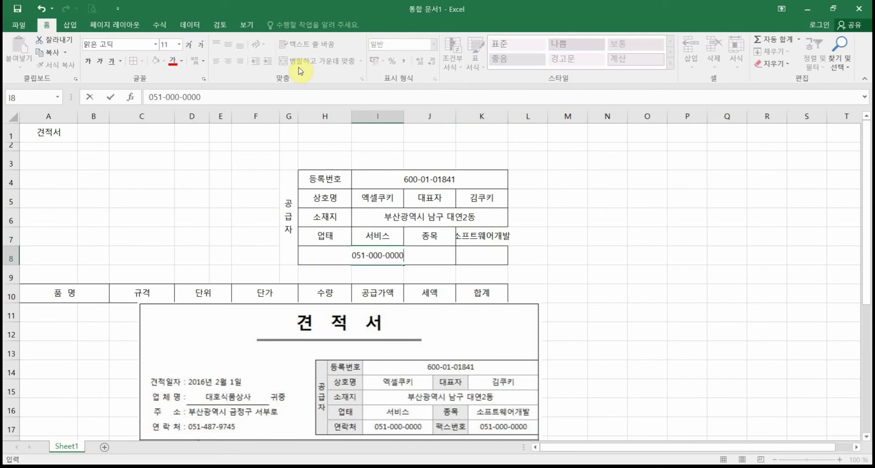
{"action": "left_click", "coordinate": [423, 263]}
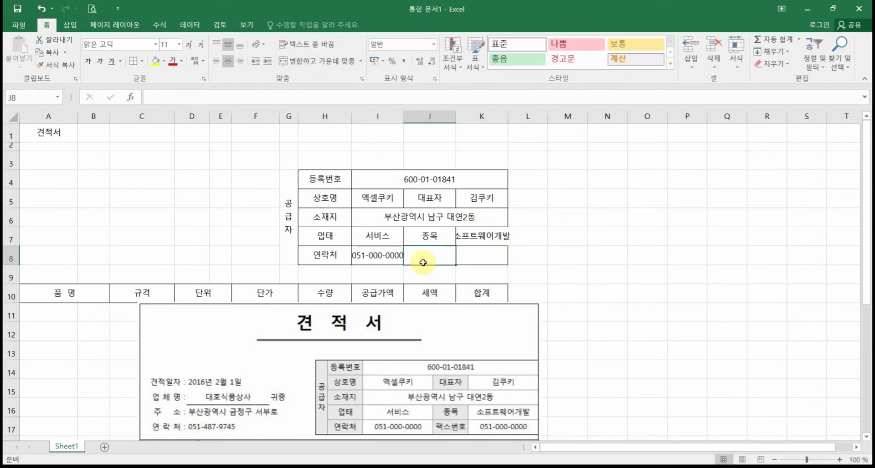
{"action": "type", "text": "패"}
{"action": "key", "text": "BackSpace"}
{"action": "key", "text": "BackSpace"}
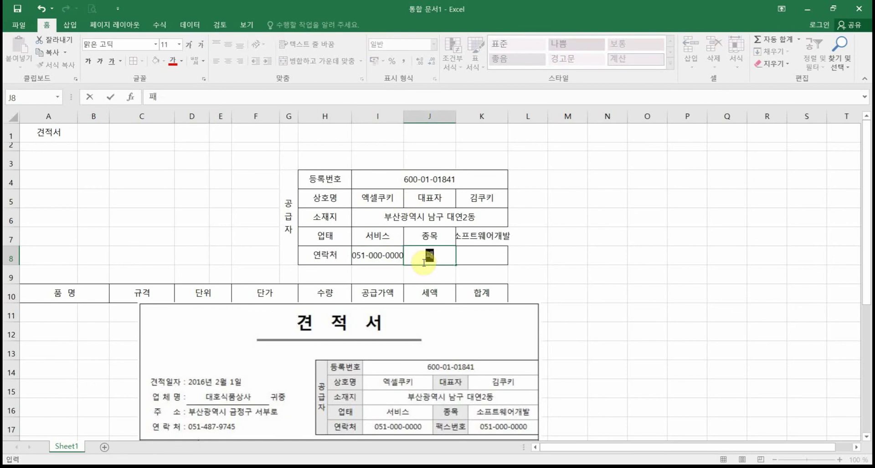
{"action": "type", "text": "스번호"}
{"action": "key", "text": "Tab"}
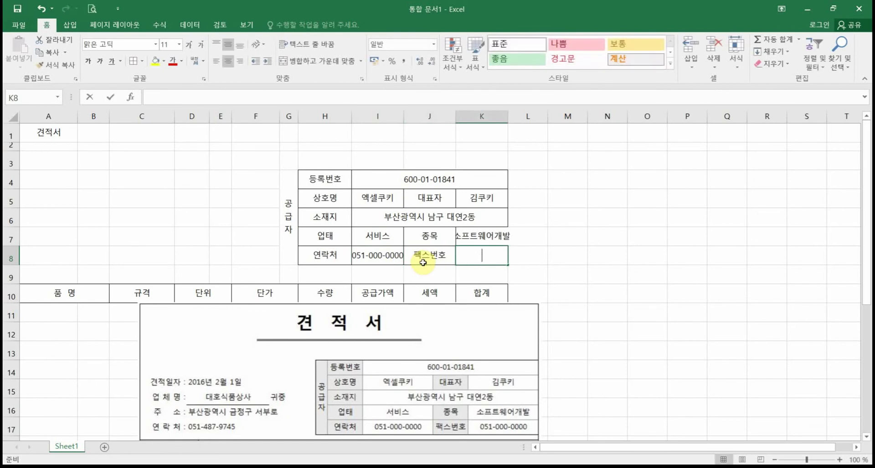
{"action": "type", "text": "051-000-0000"}
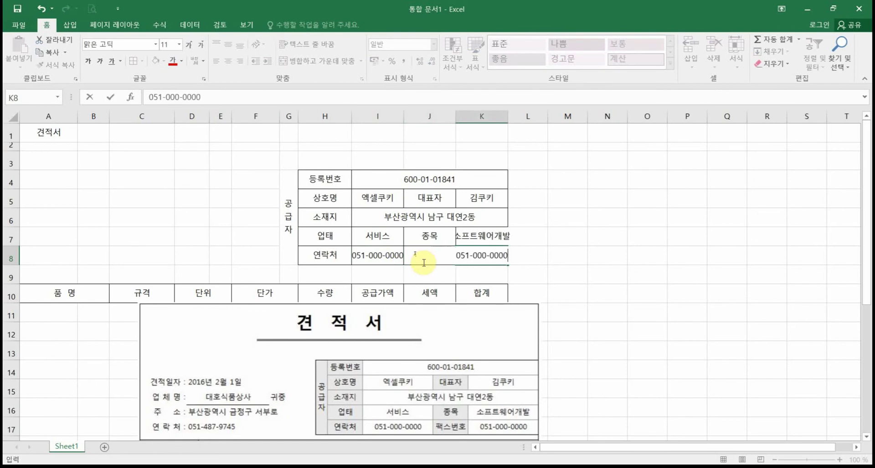
{"action": "key", "text": "Return"}
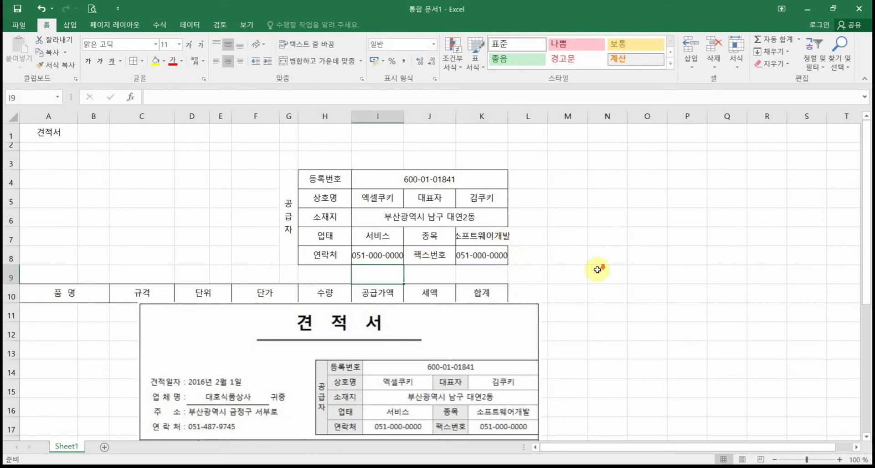
Step: Widen columns I and K so the supplier entries fit
{"action": "scroll", "coordinate": [597, 270], "scroll_direction": "down", "scroll_amount": 1}
{"action": "scroll", "coordinate": [600, 269], "scroll_direction": "up", "scroll_amount": 1}
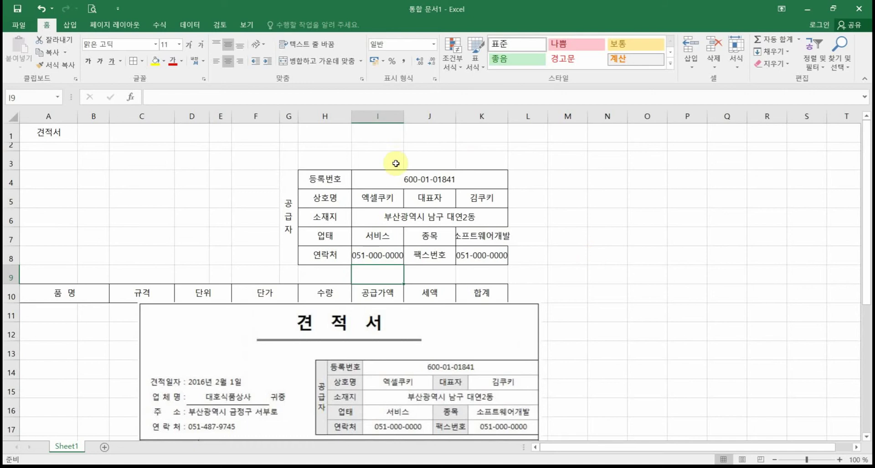
{"action": "left_click_drag", "start_coordinate": [404, 118], "coordinate": [411, 118]}
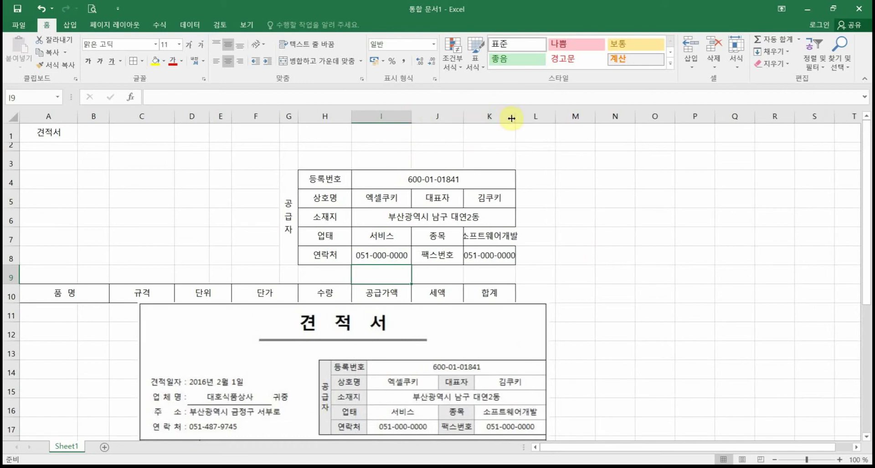
{"action": "left_click_drag", "start_coordinate": [513, 118], "coordinate": [523, 117]}
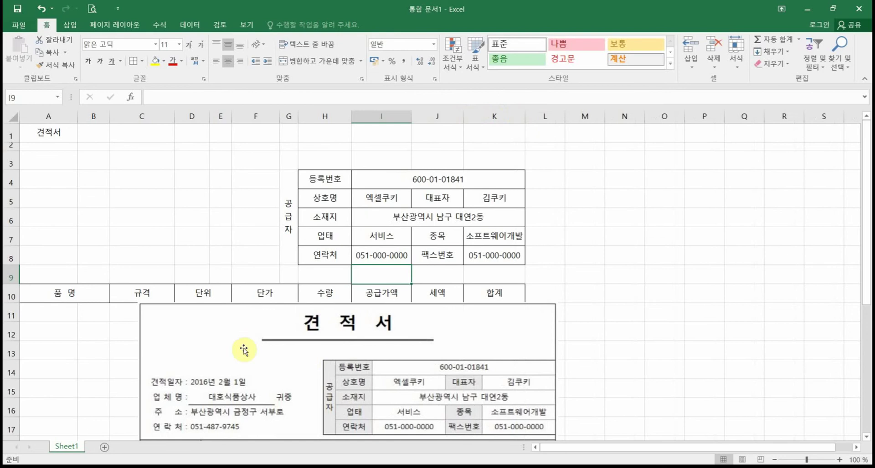
Step: Move the reference quotation picture right, over columns L–S
{"action": "left_click", "coordinate": [235, 332]}
{"action": "left_click_drag", "start_coordinate": [369, 355], "coordinate": [625, 164]}
{"action": "left_click", "coordinate": [403, 383]}
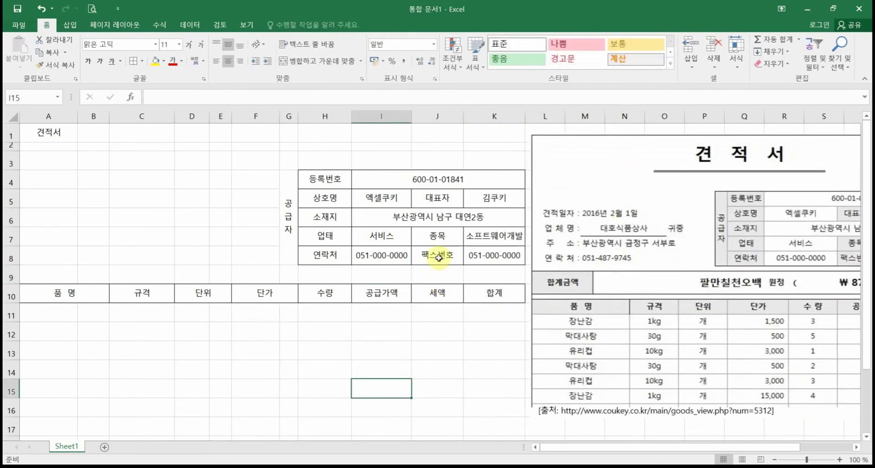
{"action": "left_click", "coordinate": [378, 295]}
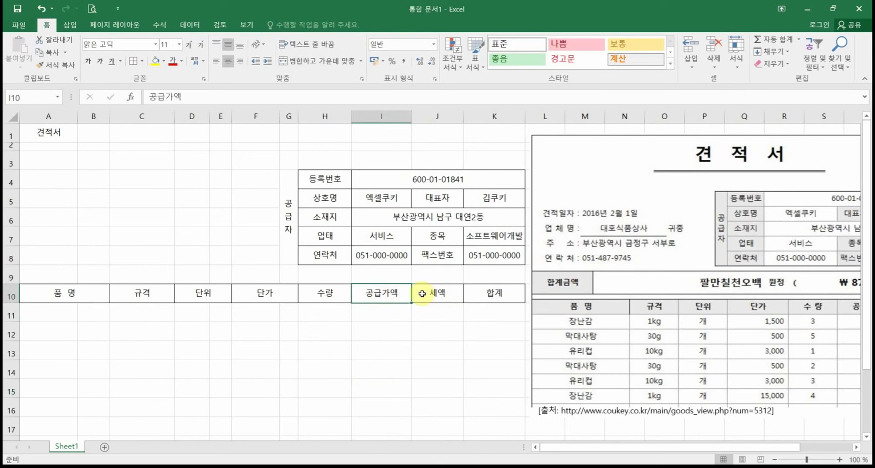
{"action": "left_click", "coordinate": [427, 296]}
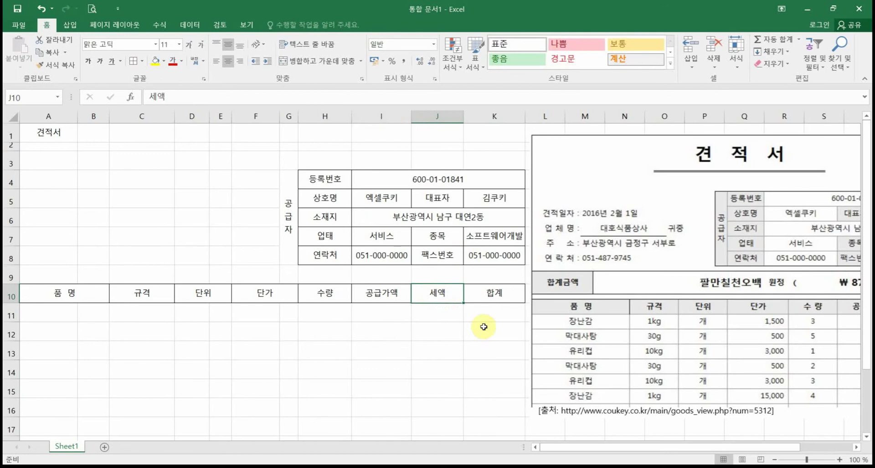
{"action": "left_click", "coordinate": [432, 219]}
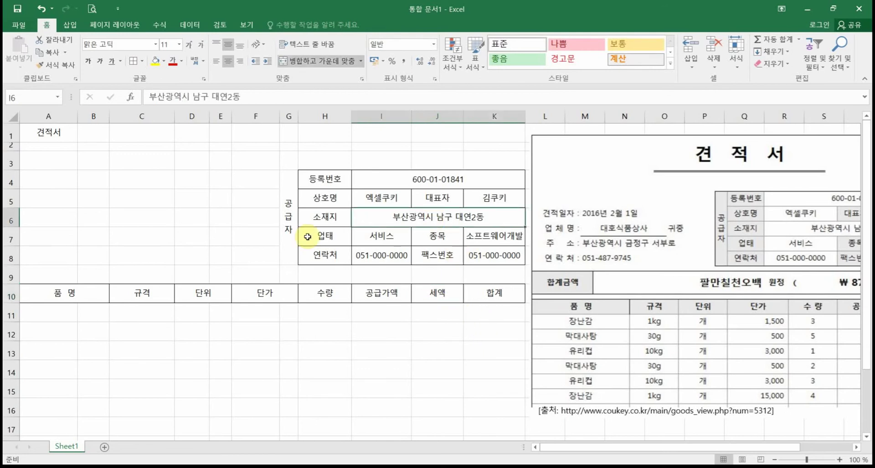
{"action": "left_click", "coordinate": [295, 209]}
{"action": "left_click", "coordinate": [329, 218]}
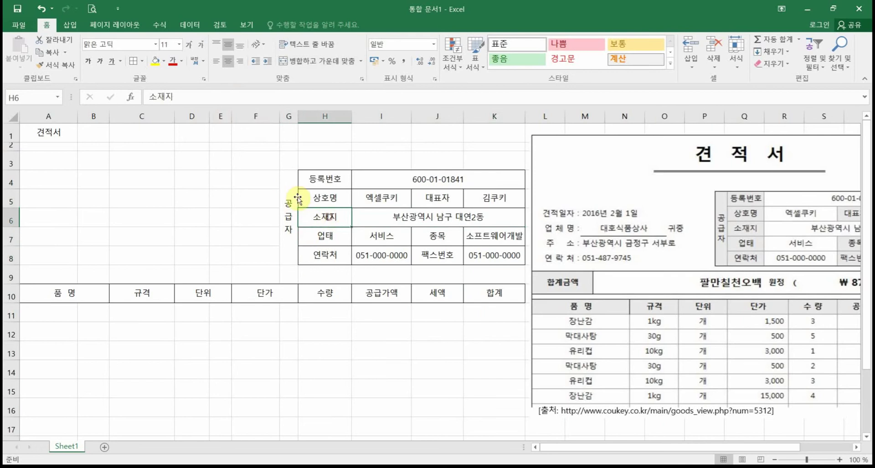
{"action": "left_click", "coordinate": [291, 178]}
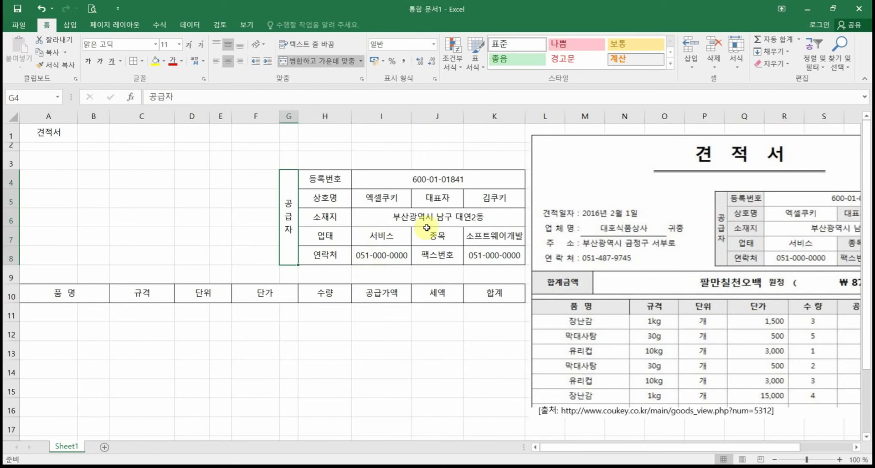
{"action": "left_click", "coordinate": [287, 230]}
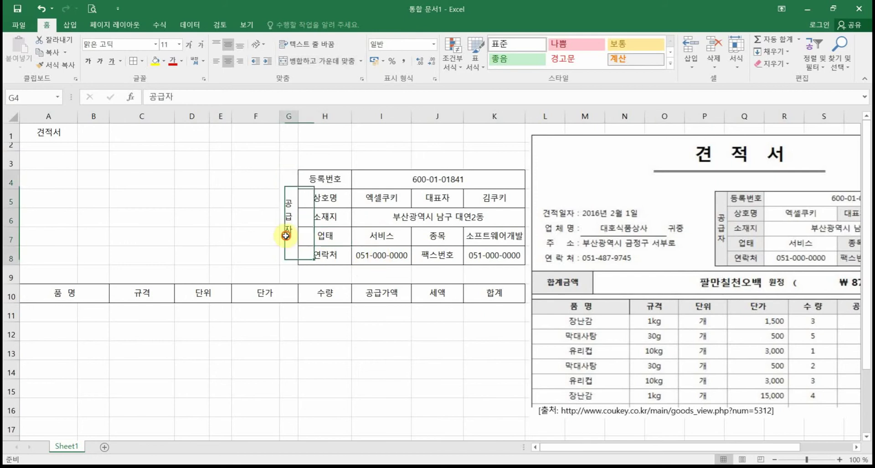
{"action": "left_click", "coordinate": [361, 391]}
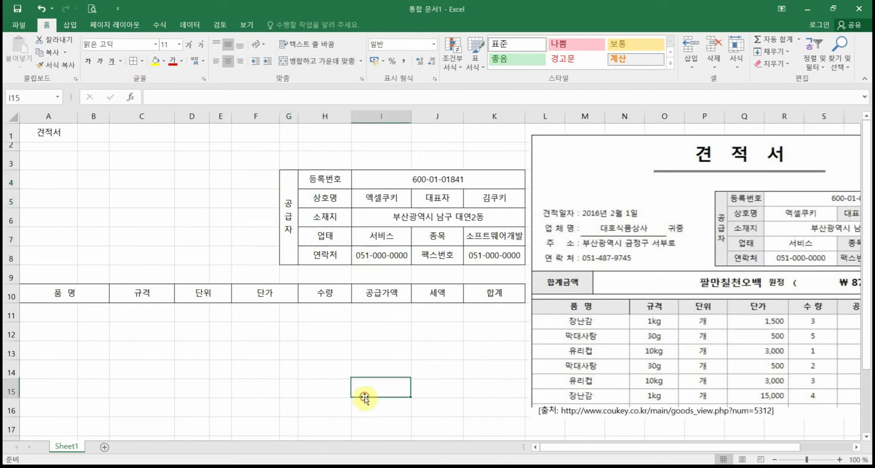
{"action": "left_click", "coordinate": [398, 227]}
{"action": "left_click", "coordinate": [417, 219]}
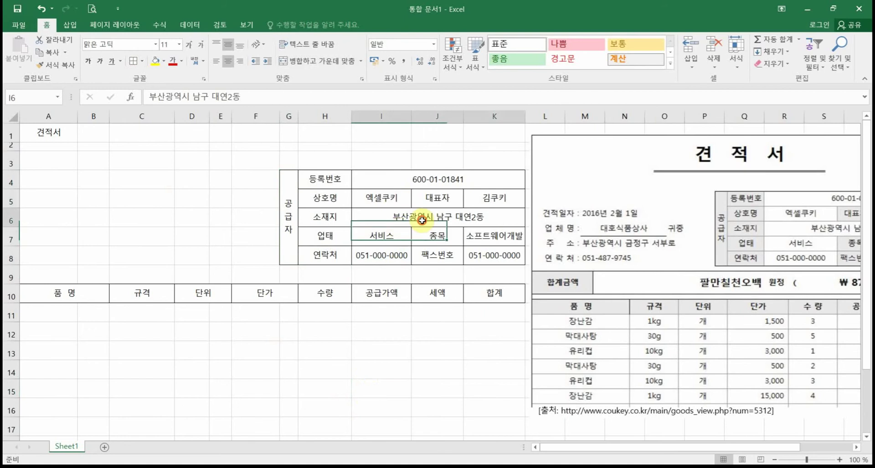
{"action": "double_click", "coordinate": [497, 219]}
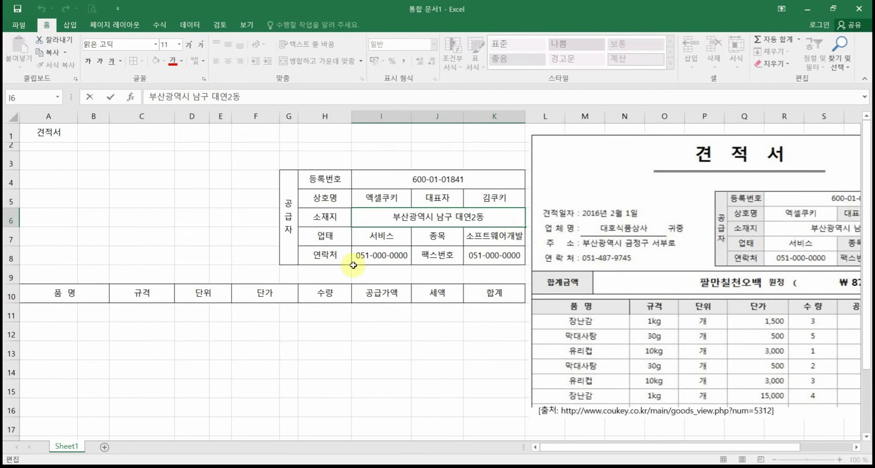
{"action": "left_click", "coordinate": [406, 338]}
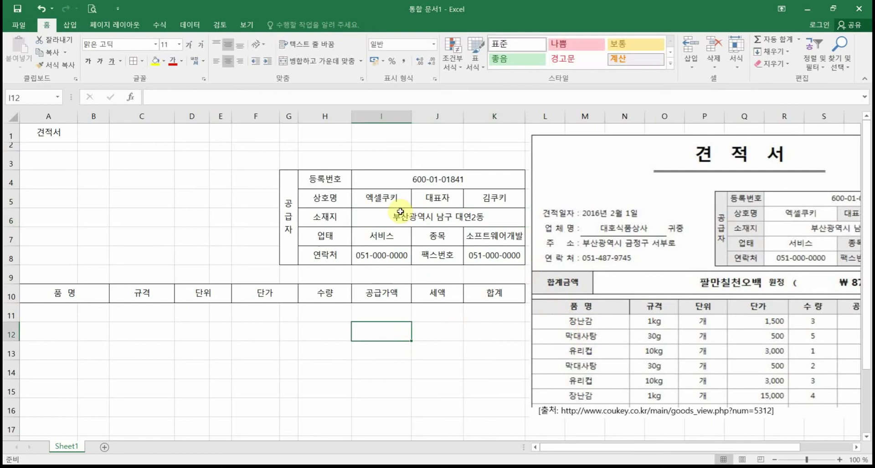
{"action": "left_click", "coordinate": [490, 237]}
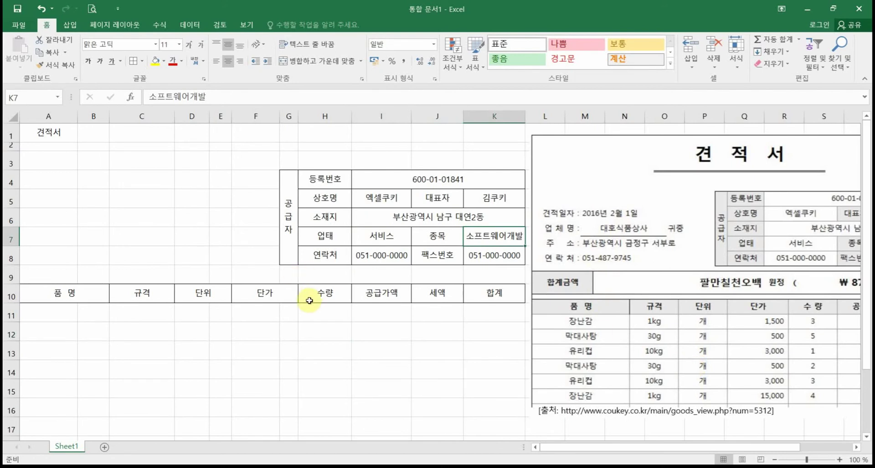
{"action": "left_click", "coordinate": [45, 200]}
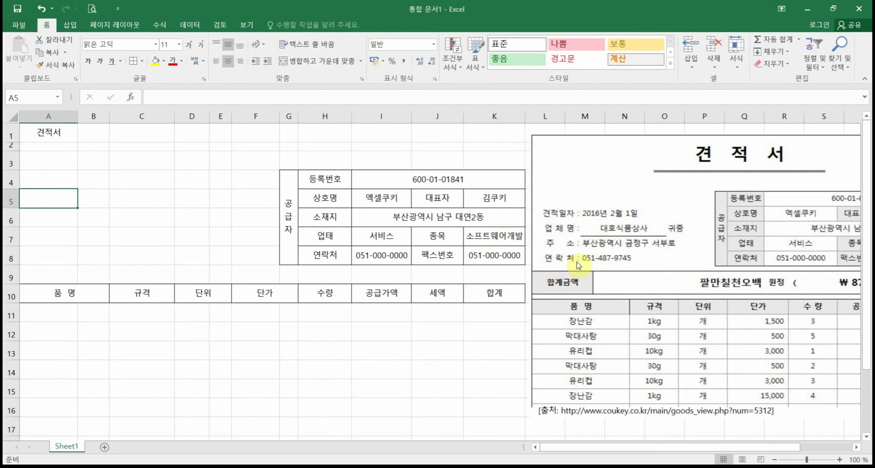
{"action": "left_click_drag", "start_coordinate": [544, 208], "coordinate": [542, 276]}
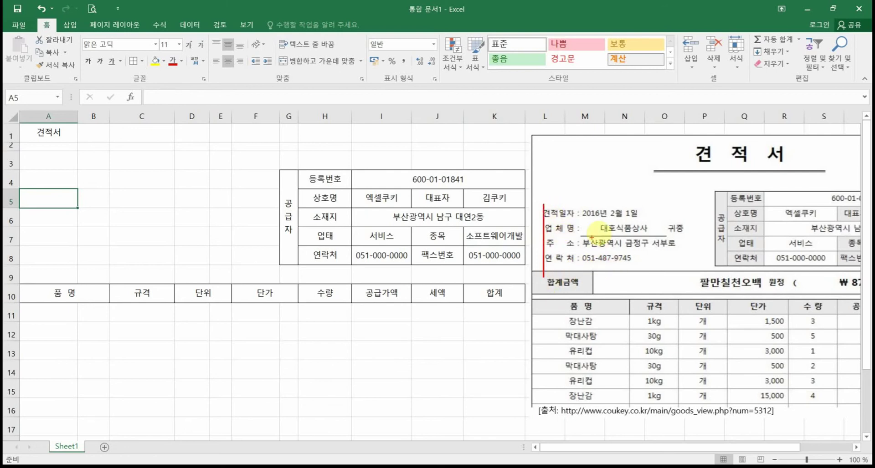
{"action": "left_click_drag", "start_coordinate": [581, 206], "coordinate": [582, 272]}
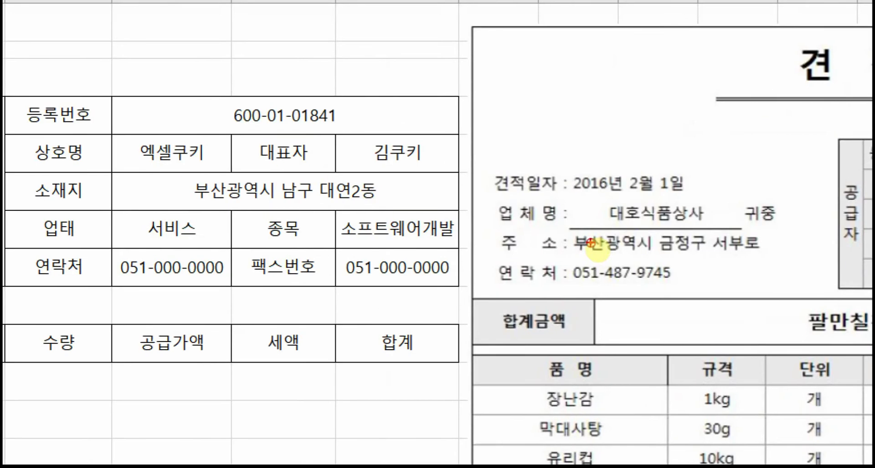
{"action": "left_click_drag", "start_coordinate": [558, 172], "coordinate": [571, 283]}
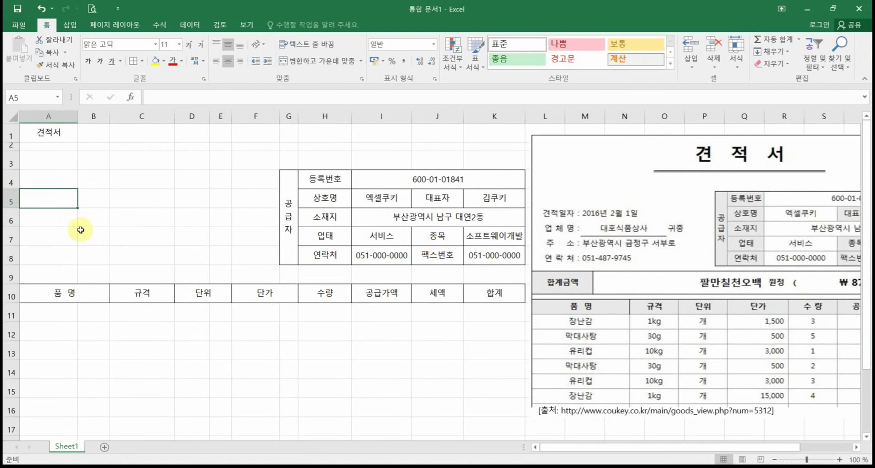
Step: Enter 견적일자 :, 업 체 명 : and 주 소 : in A5:A7
{"action": "left_click", "coordinate": [53, 201]}
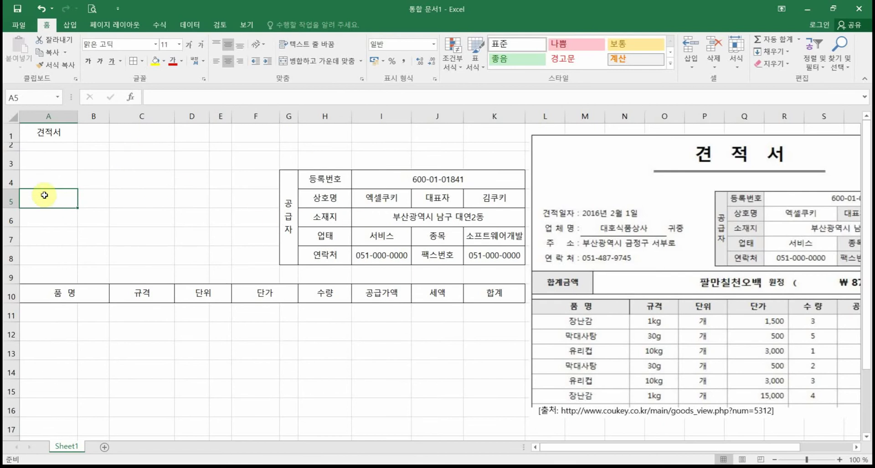
{"action": "type", "text": "견"}
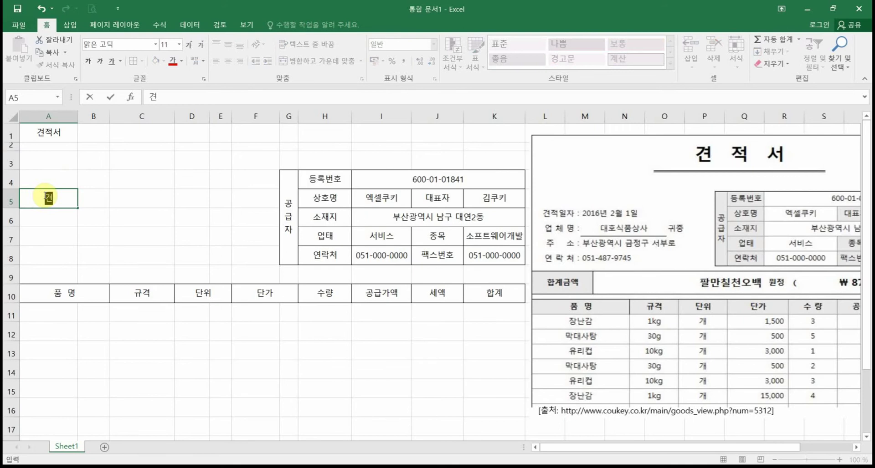
{"action": "type", "text": "적일자"}
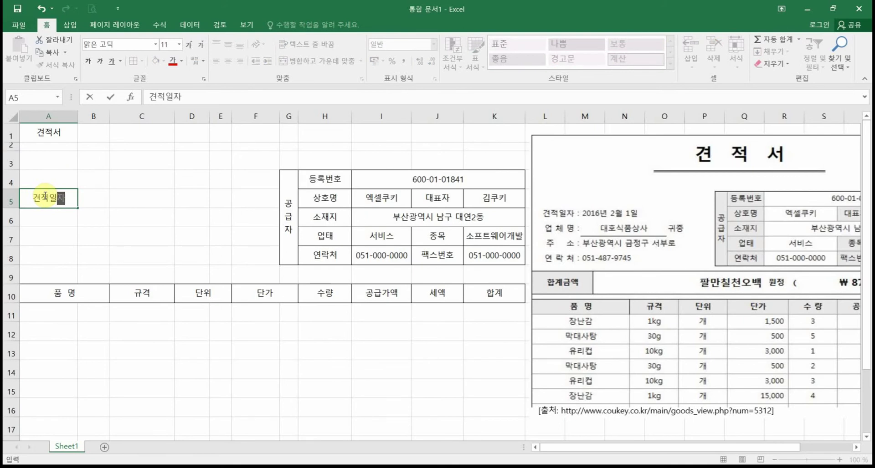
{"action": "type", "text": " :"}
{"action": "key", "text": "Return"}
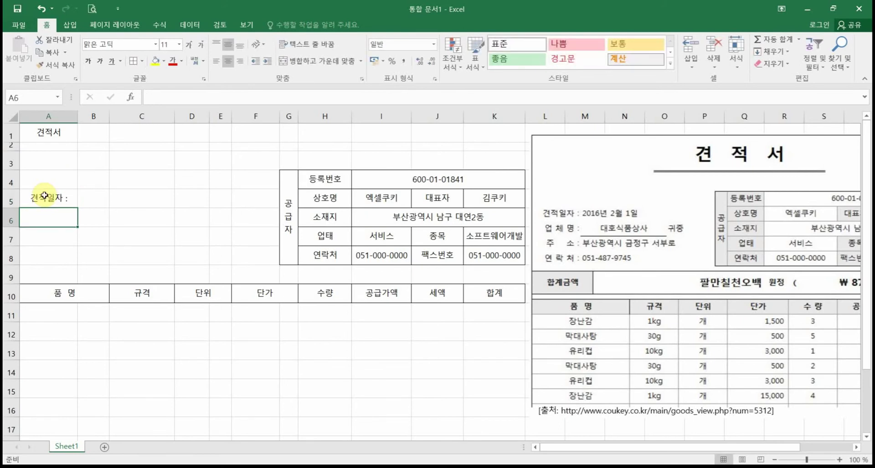
{"action": "type", "text": "업 ㅊㅔ "}
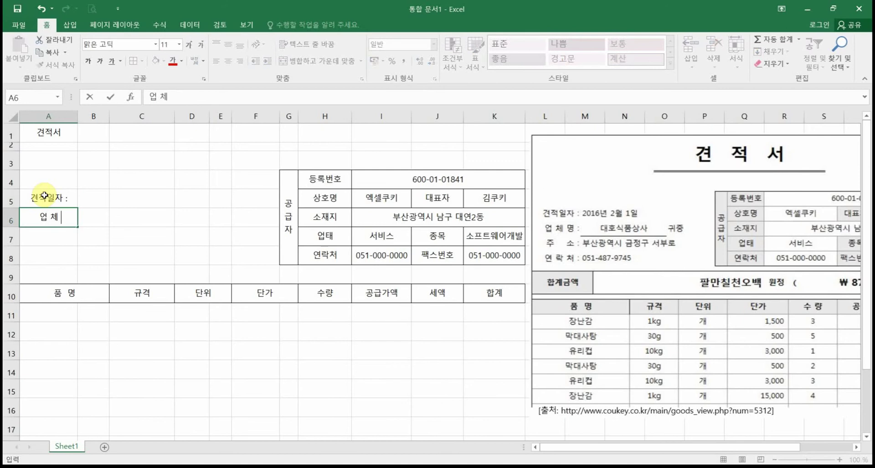
{"action": "type", "text": "명 :"}
{"action": "key", "text": "Return"}
{"action": "type", "text": "주"}
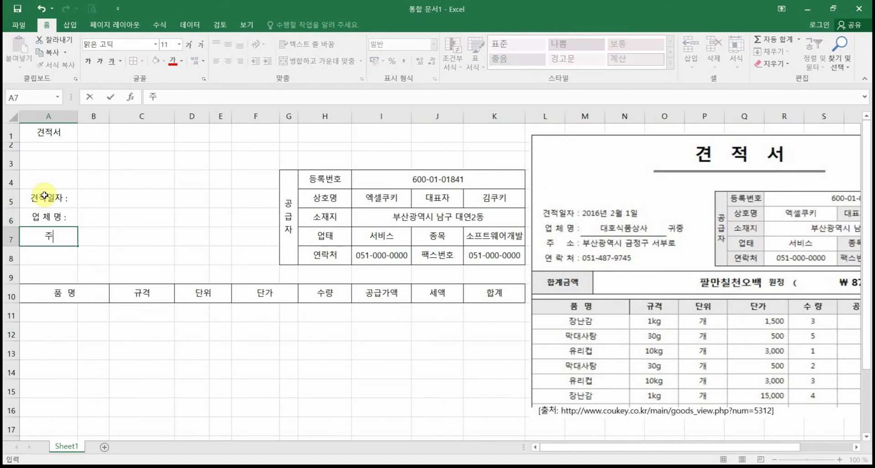
{"action": "type", "text": "    ㅅ"}
{"action": "type", "text": " :"}
{"action": "key", "text": "Return"}
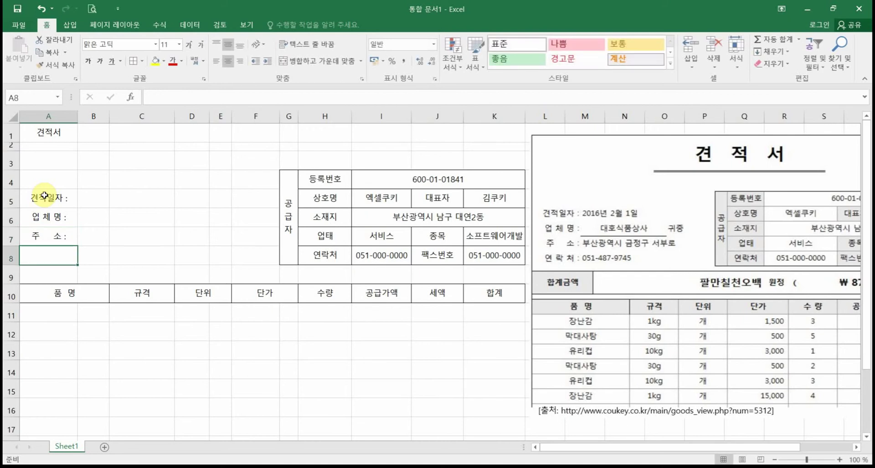
Step: Enter 연 락 처 : in A8 and check the cell's text
{"action": "type", "text": "연 아"}
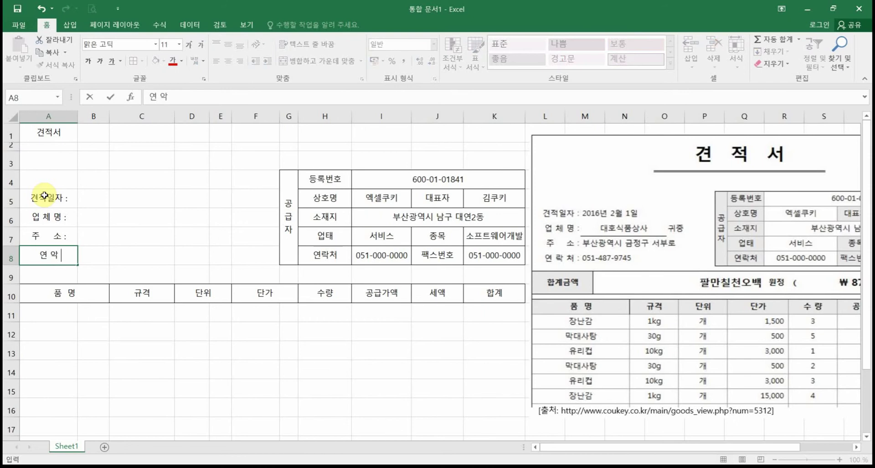
{"action": "key", "text": "BackSpace"}
{"action": "key", "text": "BackSpace"}
{"action": "key", "text": "BackSpace"}
{"action": "type", "text": "락 처 :"}
{"action": "left_click", "coordinate": [127, 241]}
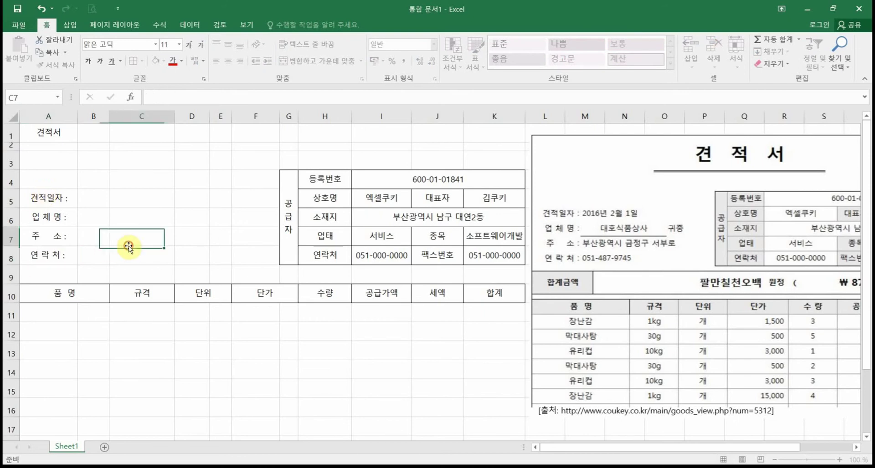
{"action": "left_click", "coordinate": [73, 256]}
{"action": "double_click", "coordinate": [72, 256]}
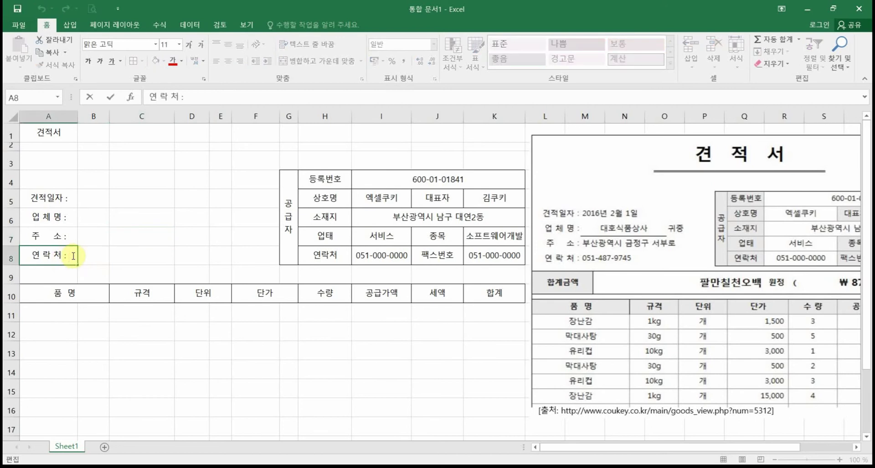
{"action": "key", "text": "Return"}
{"action": "left_click", "coordinate": [89, 259]}
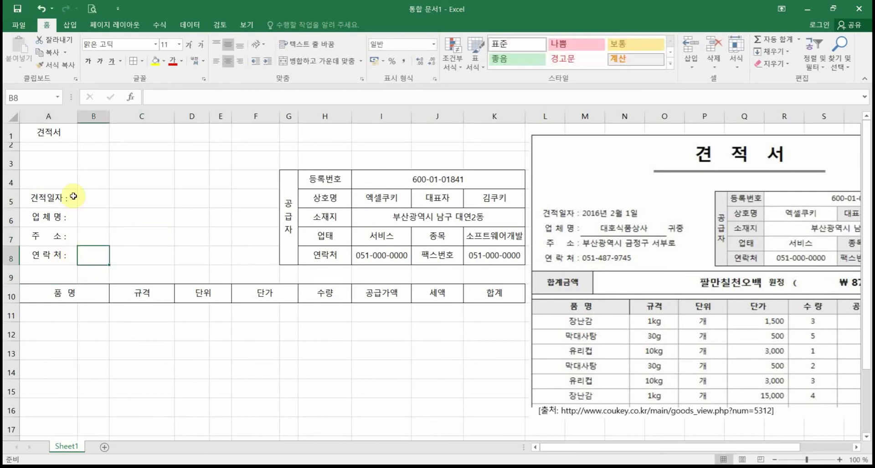
Step: Set A5:A8's horizontal alignment to 균등 분할 (들여쓰기) in Format Cells
{"action": "left_click_drag", "start_coordinate": [73, 197], "coordinate": [55, 253]}
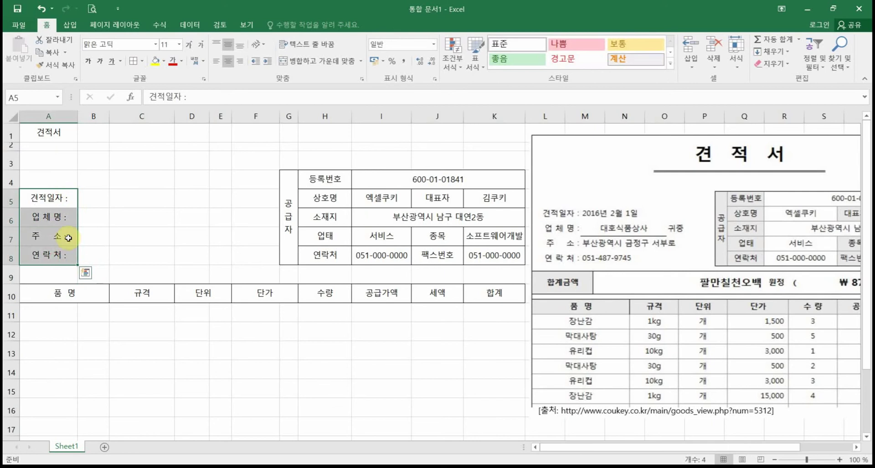
{"action": "left_click", "coordinate": [113, 237]}
{"action": "left_click", "coordinate": [48, 196]}
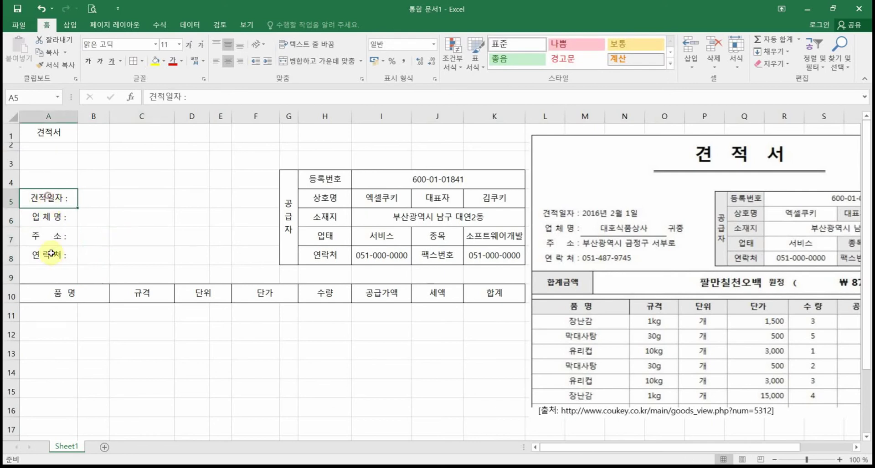
{"action": "left_click", "coordinate": [52, 253], "text": "shift"}
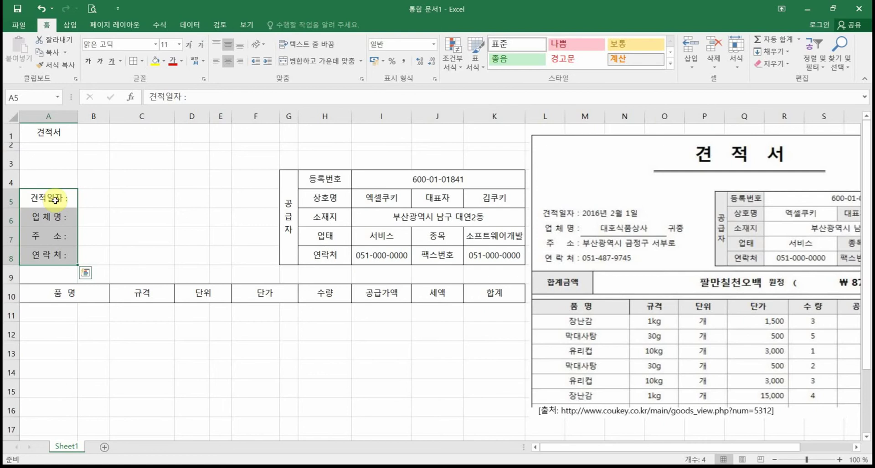
{"action": "left_click_drag", "start_coordinate": [51, 200], "coordinate": [49, 255]}
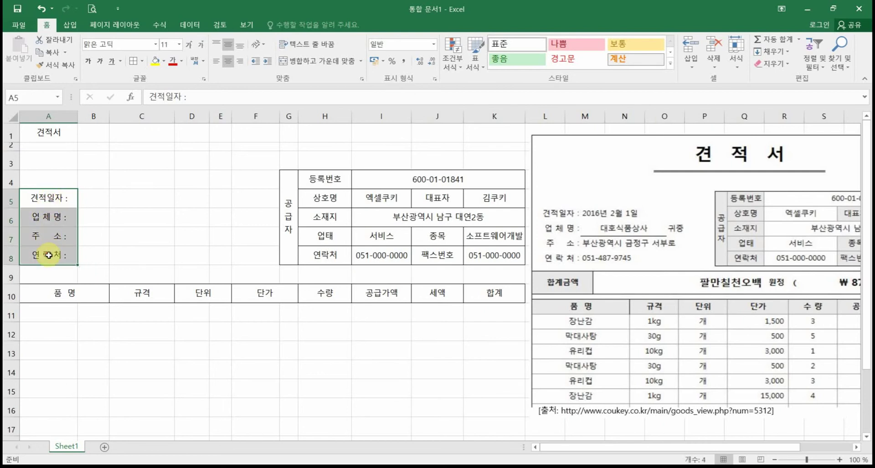
{"action": "right_click", "coordinate": [56, 202]}
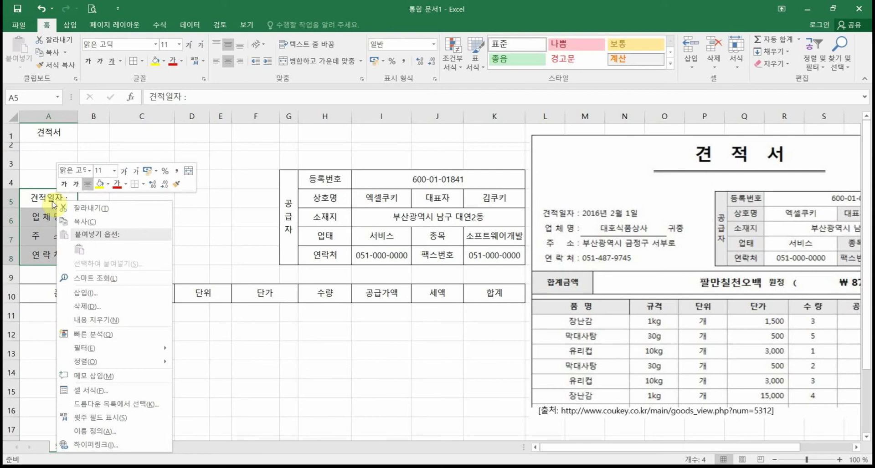
{"action": "left_click", "coordinate": [92, 397]}
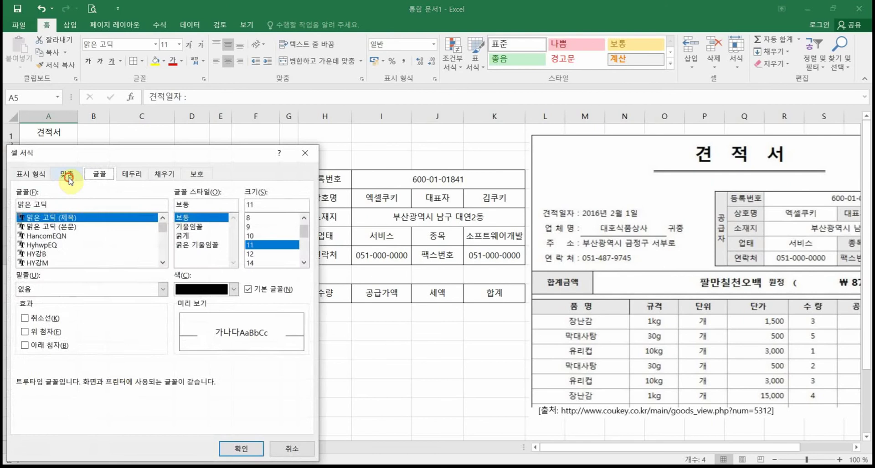
{"action": "left_click", "coordinate": [68, 178]}
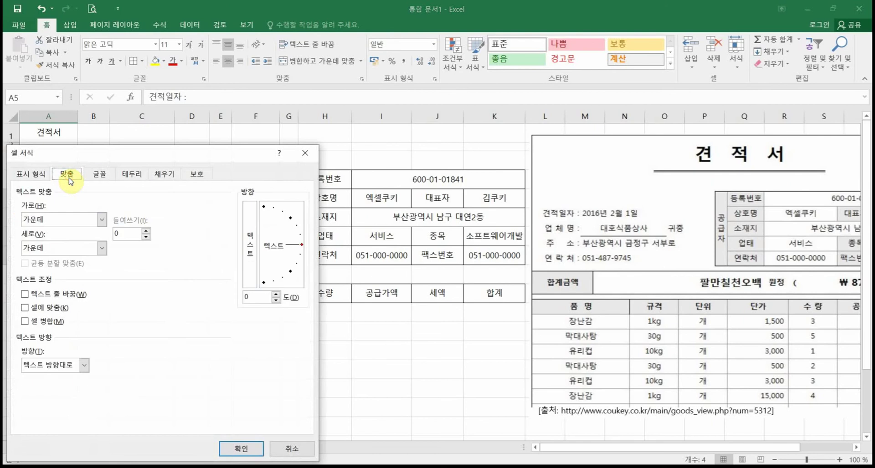
{"action": "left_click", "coordinate": [66, 226]}
{"action": "left_click", "coordinate": [67, 296]}
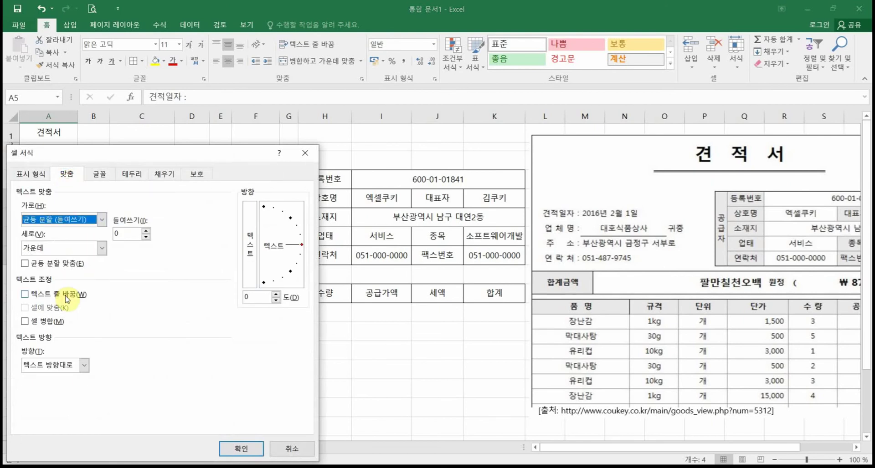
{"action": "left_click", "coordinate": [239, 449]}
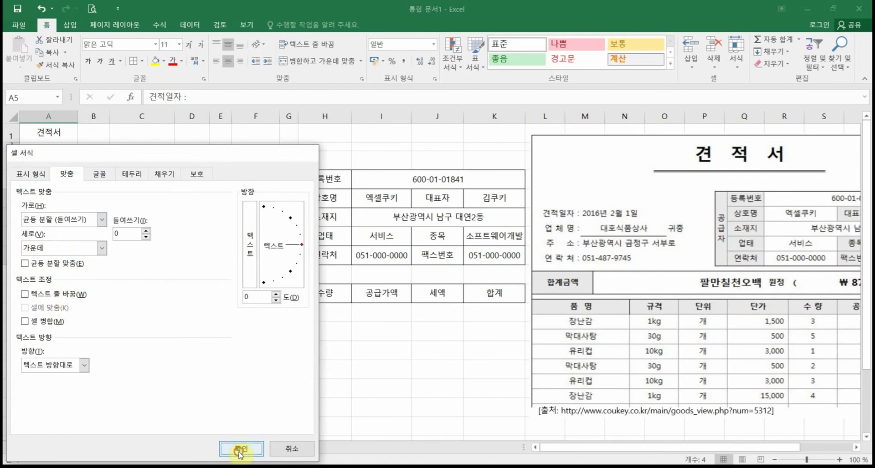
{"action": "left_click", "coordinate": [163, 388]}
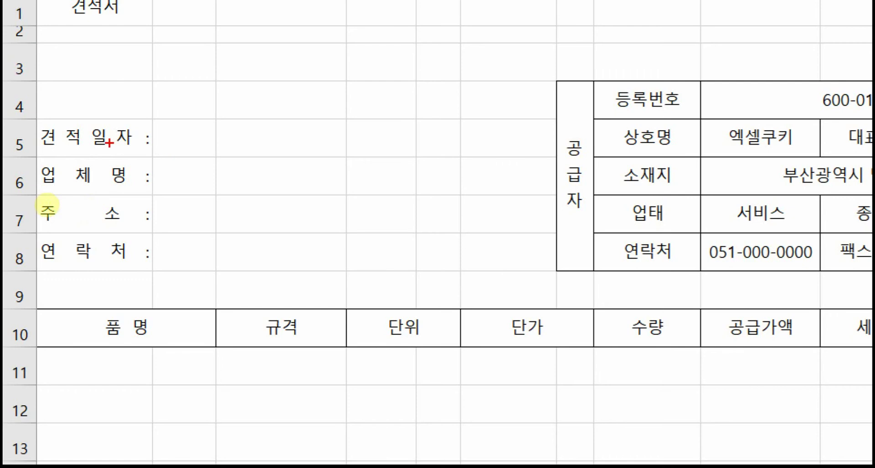
{"action": "mouse_move", "coordinate": [55, 121]}
{"action": "left_mouse_down"}
{"action": "mouse_move", "coordinate": [136, 121]}
{"action": "mouse_move", "coordinate": [160, 104]}
{"action": "left_mouse_up"}
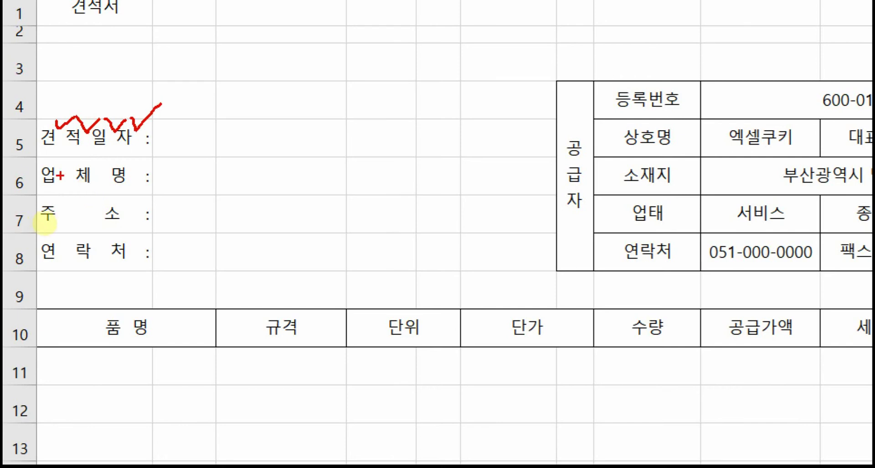
{"action": "mouse_move", "coordinate": [68, 168]}
{"action": "left_mouse_down"}
{"action": "mouse_move", "coordinate": [71, 175]}
{"action": "mouse_move", "coordinate": [84, 163]}
{"action": "mouse_move", "coordinate": [135, 172]}
{"action": "mouse_move", "coordinate": [148, 160]}
{"action": "left_mouse_up"}
{"action": "left_click_drag", "start_coordinate": [69, 203], "coordinate": [81, 220]}
{"action": "mouse_move", "coordinate": [81, 220]}
{"action": "left_mouse_down"}
{"action": "mouse_move", "coordinate": [95, 201]}
{"action": "mouse_move", "coordinate": [149, 195]}
{"action": "left_mouse_up"}
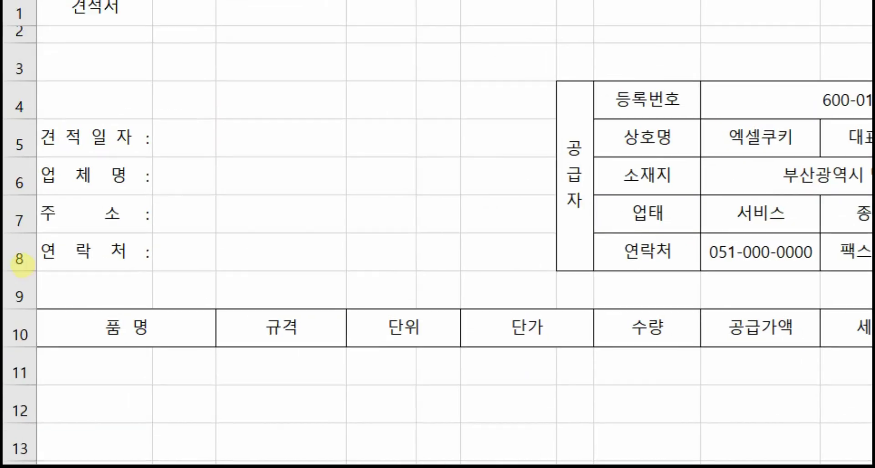
{"action": "left_click_drag", "start_coordinate": [144, 124], "coordinate": [151, 283]}
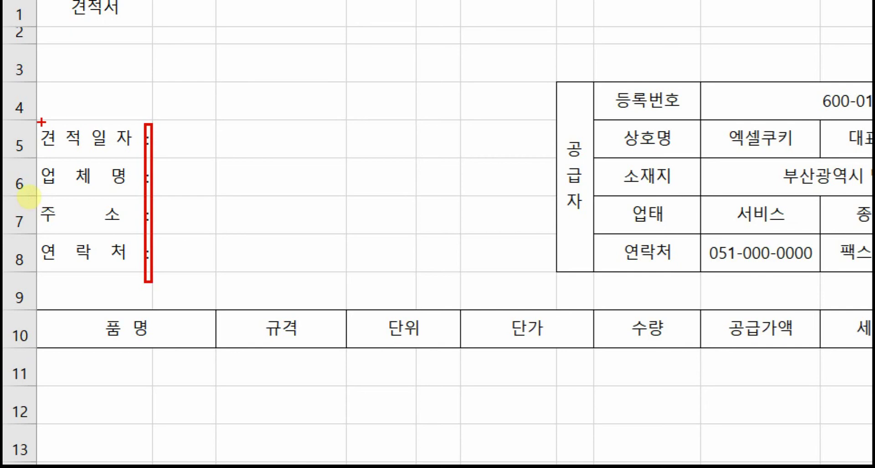
{"action": "left_click_drag", "start_coordinate": [42, 122], "coordinate": [43, 294]}
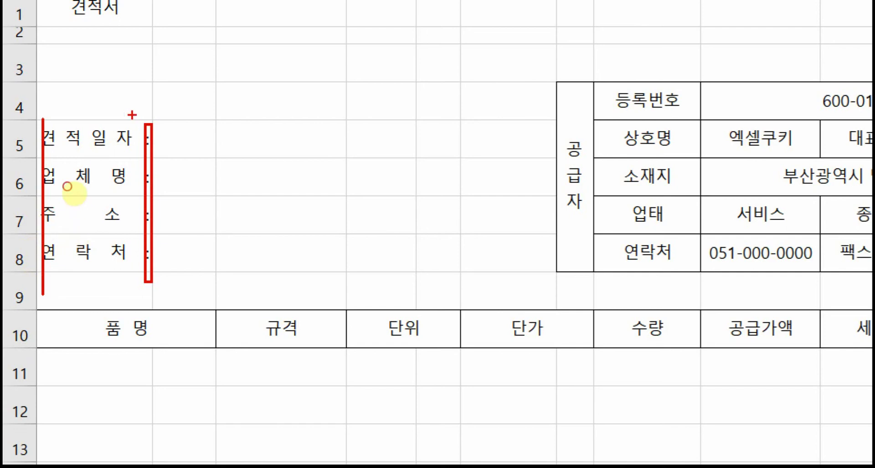
{"action": "left_click_drag", "start_coordinate": [132, 115], "coordinate": [130, 299]}
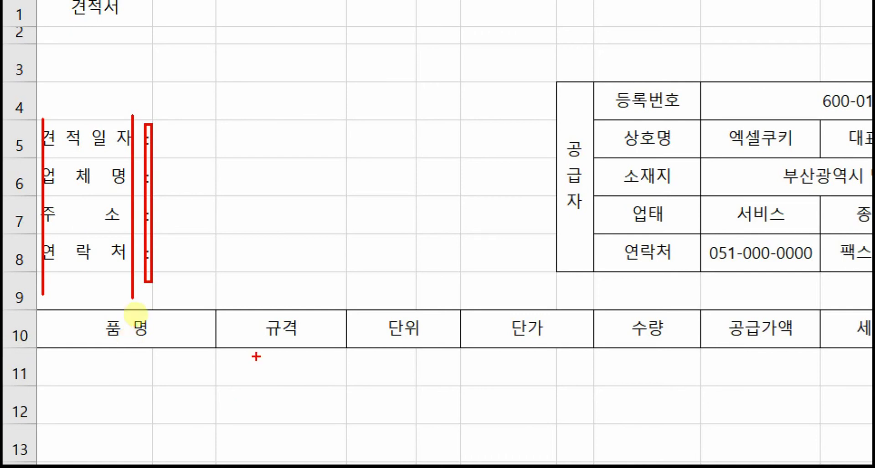
{"action": "mouse_move", "coordinate": [121, 278]}
{"action": "left_mouse_down"}
{"action": "mouse_move", "coordinate": [109, 260]}
{"action": "mouse_move", "coordinate": [120, 113]}
{"action": "mouse_move", "coordinate": [132, 196]}
{"action": "left_mouse_up"}
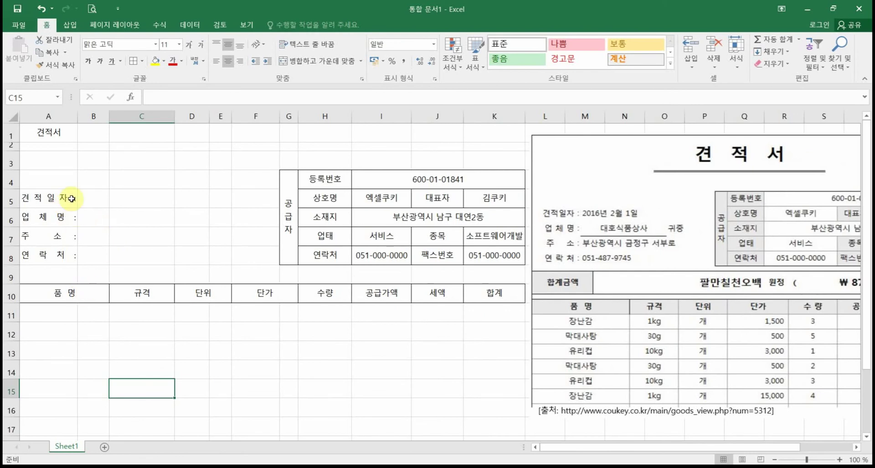
Step: Undo the distributed alignment on A5:A8, restoring labels like 견적일자 :
{"action": "left_click_drag", "start_coordinate": [68, 198], "coordinate": [67, 251]}
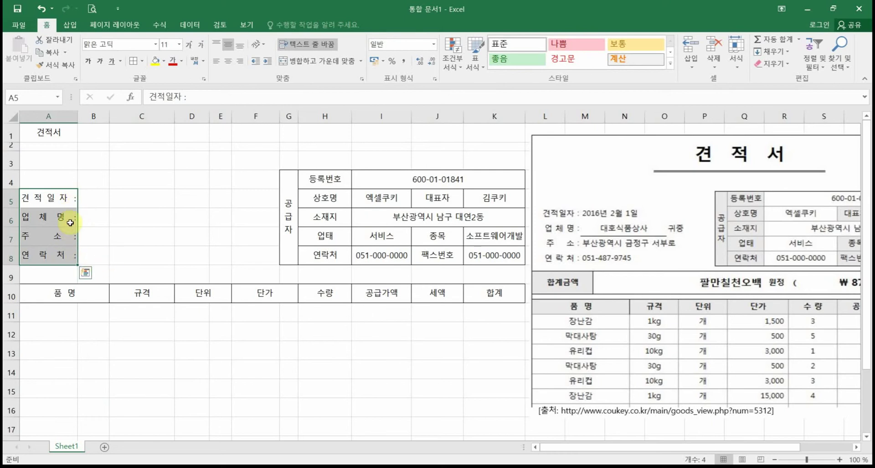
{"action": "left_click", "coordinate": [41, 9]}
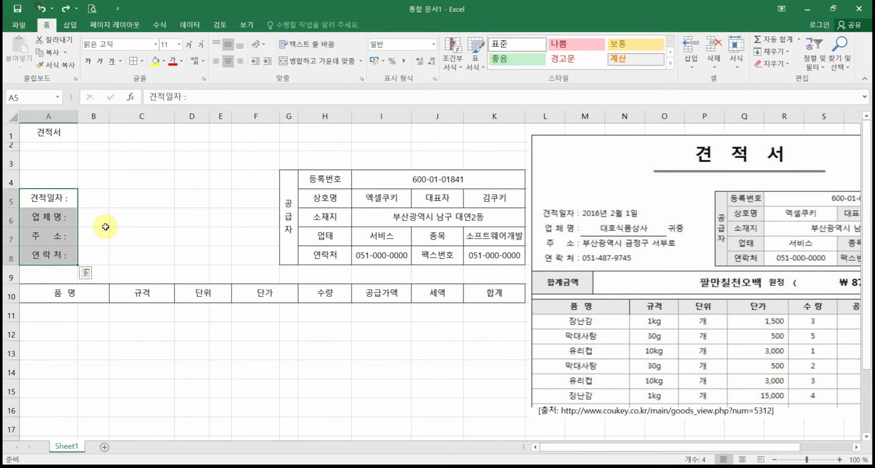
{"action": "left_click", "coordinate": [105, 228]}
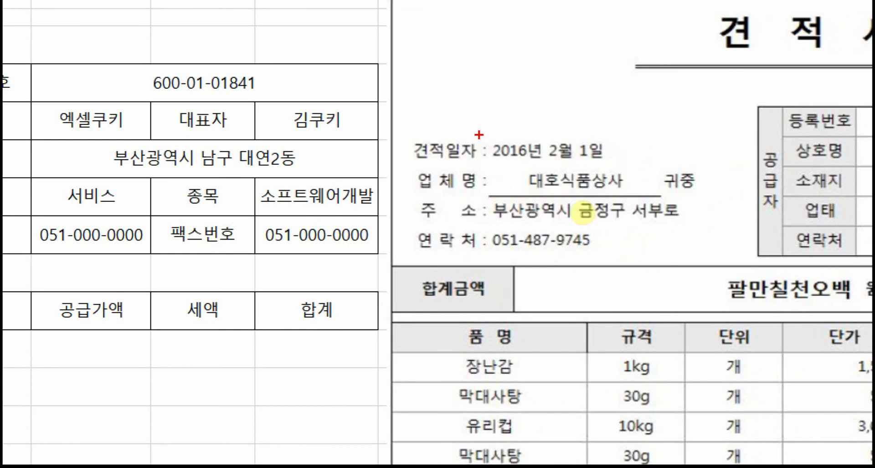
{"action": "left_click_drag", "start_coordinate": [479, 135], "coordinate": [479, 392]}
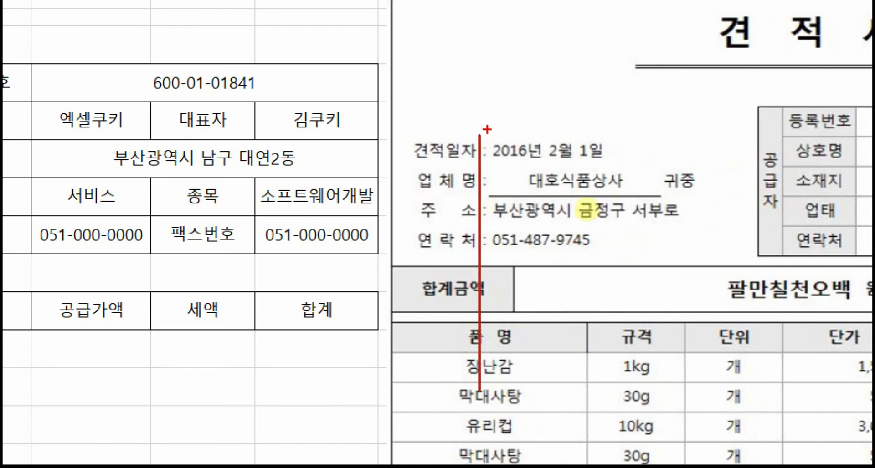
{"action": "left_click_drag", "start_coordinate": [487, 129], "coordinate": [488, 352]}
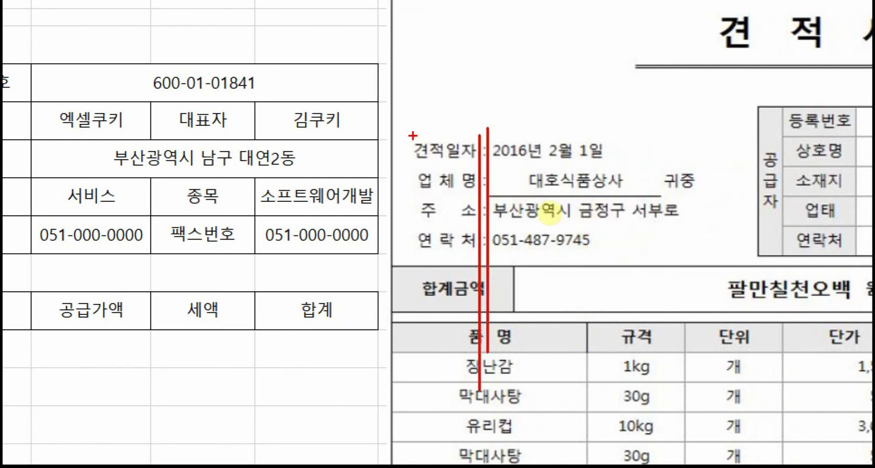
{"action": "left_click_drag", "start_coordinate": [402, 133], "coordinate": [477, 165]}
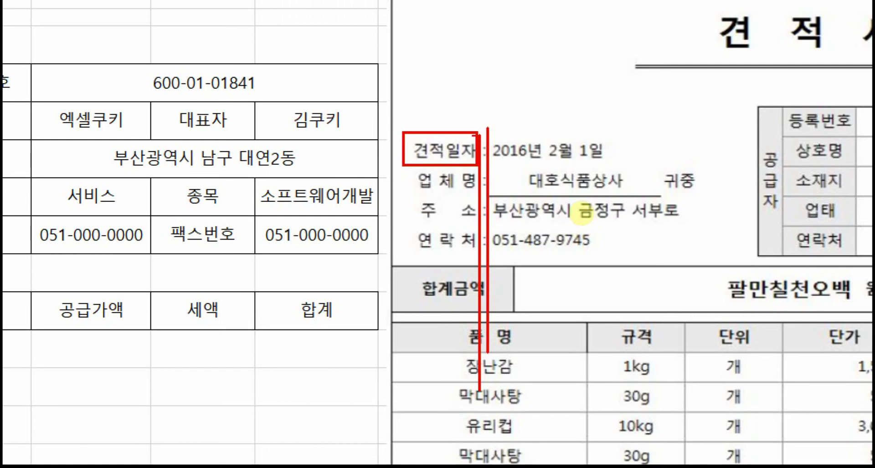
{"action": "mouse_move", "coordinate": [487, 133]}
{"action": "left_mouse_down"}
{"action": "mouse_move", "coordinate": [524, 164]}
{"action": "mouse_move", "coordinate": [694, 163]}
{"action": "left_mouse_up"}
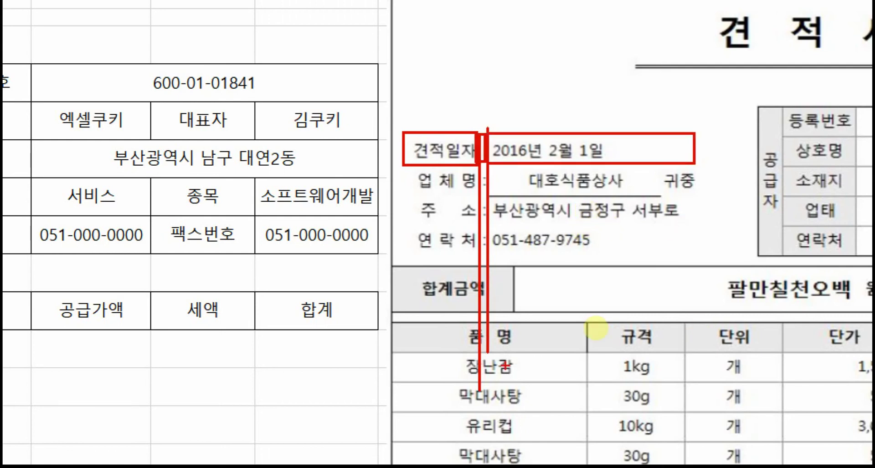
{"action": "key", "text": "Escape"}
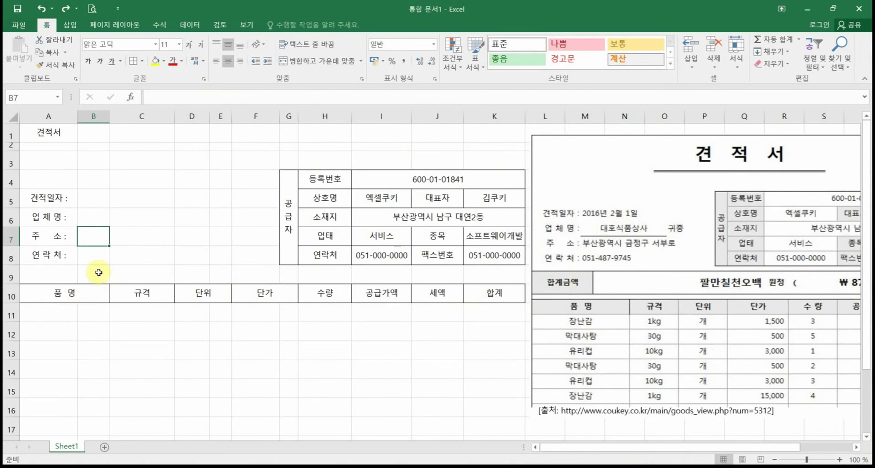
Step: Insert a blank column at column B
{"action": "left_click", "coordinate": [88, 116]}
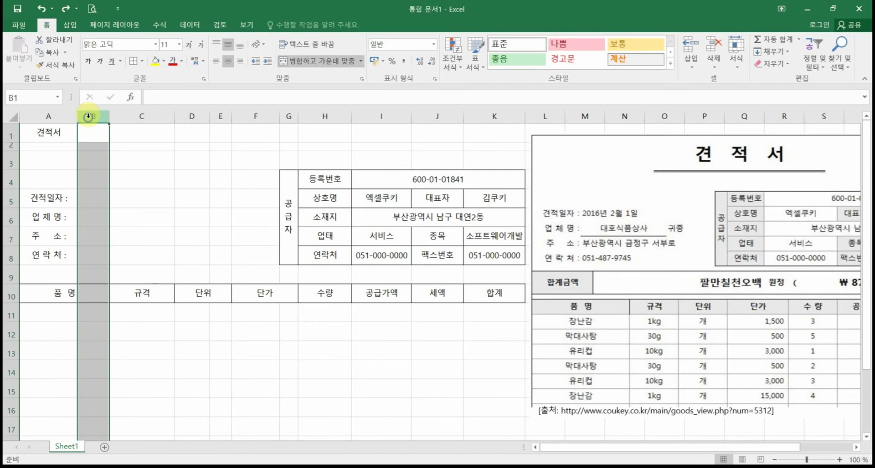
{"action": "right_click", "coordinate": [88, 116]}
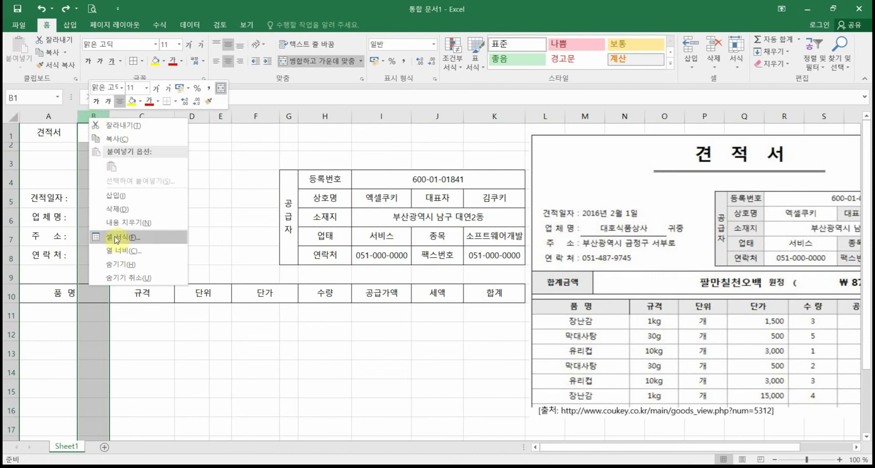
{"action": "left_click", "coordinate": [115, 195]}
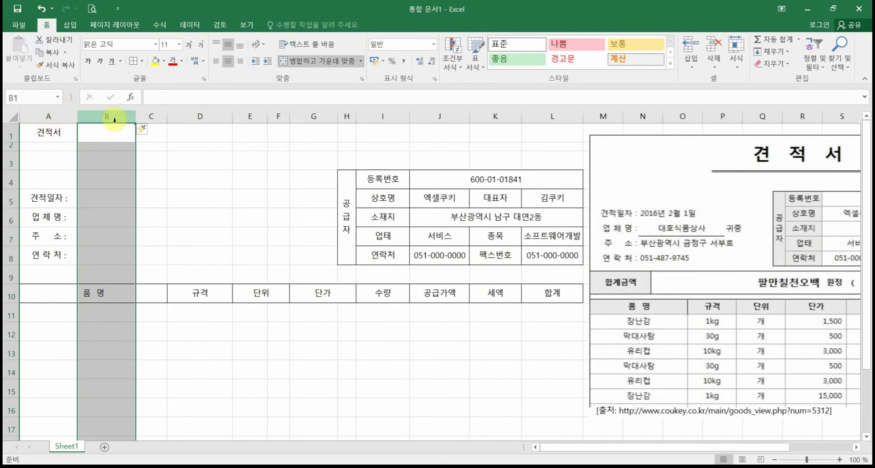
Step: Adjust the new column's Insert Options formatting, dismissing the merged-cell warning
{"action": "left_click", "coordinate": [145, 131]}
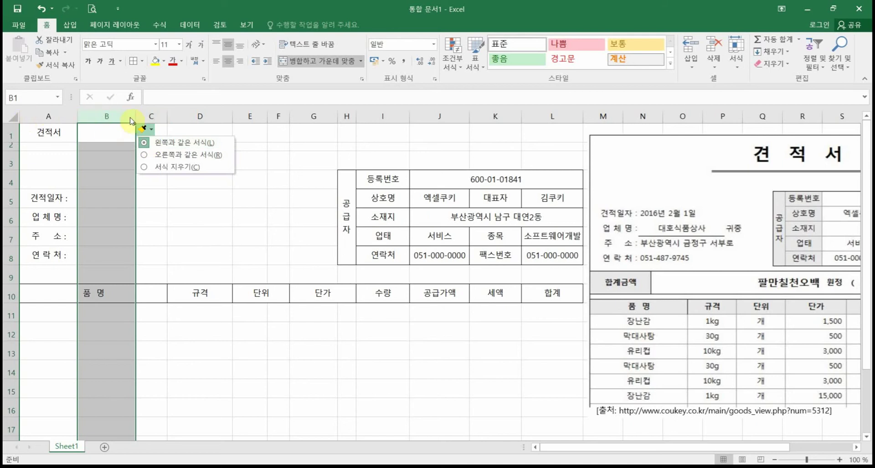
{"action": "left_click", "coordinate": [184, 156]}
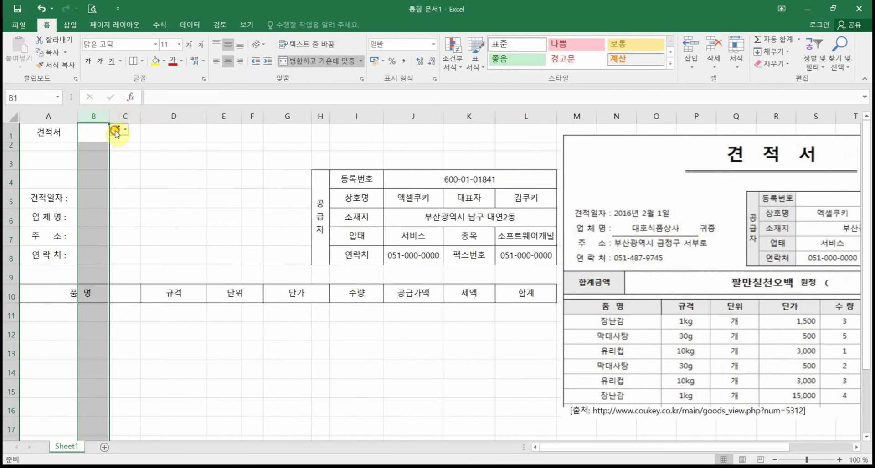
{"action": "left_click", "coordinate": [116, 132]}
{"action": "left_click", "coordinate": [148, 167]}
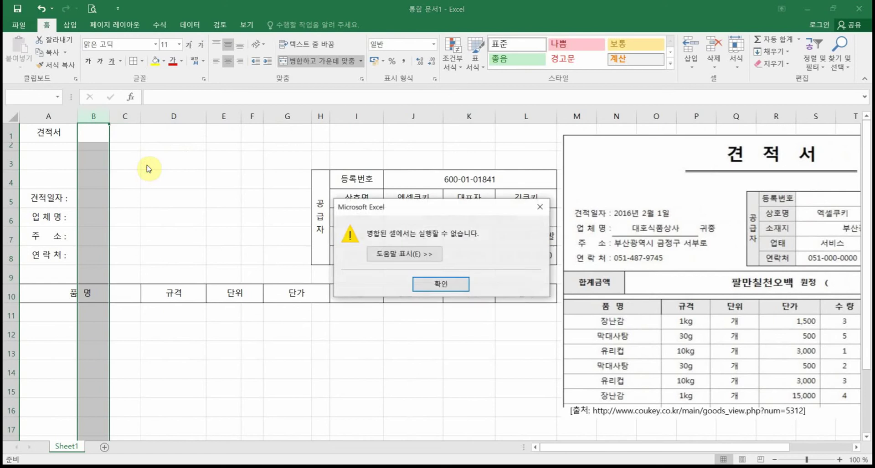
{"action": "left_click", "coordinate": [441, 284]}
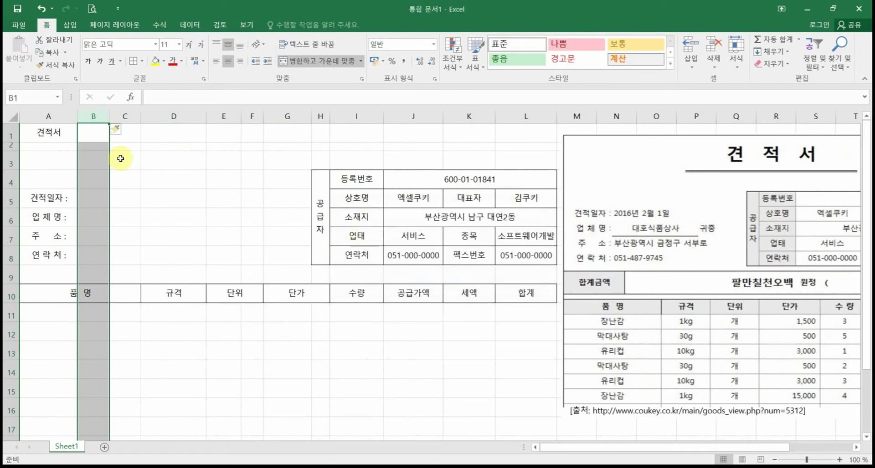
{"action": "left_click", "coordinate": [117, 131]}
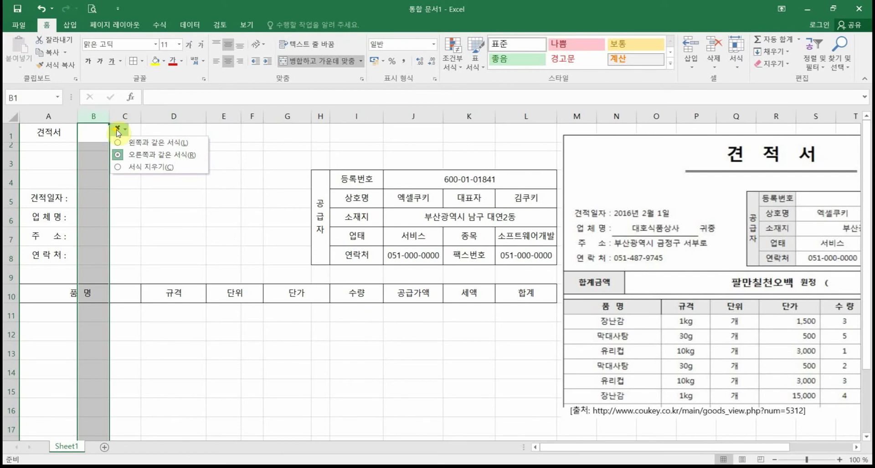
{"action": "left_click", "coordinate": [49, 385]}
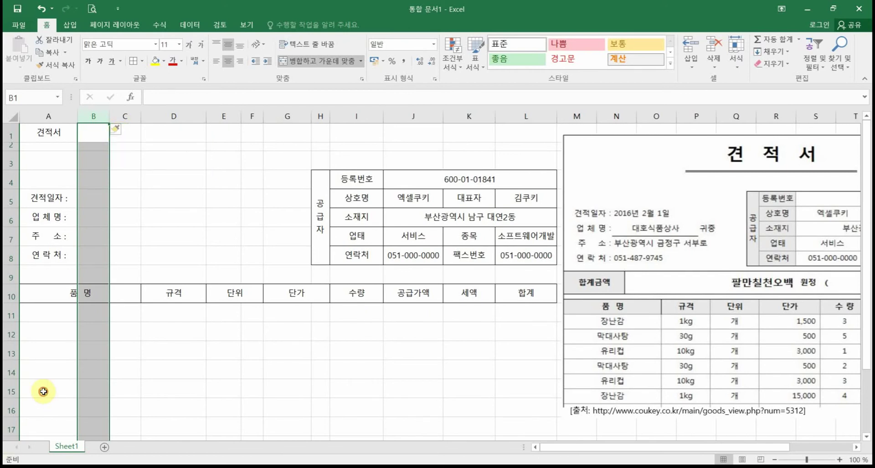
{"action": "left_click", "coordinate": [11, 316]}
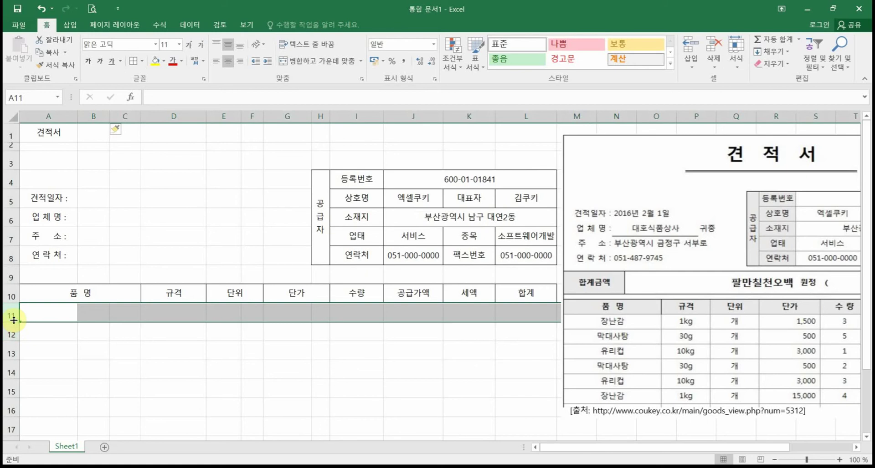
Step: Insert a blank row 11 beneath the row 10 item headings
{"action": "right_click", "coordinate": [13, 321]}
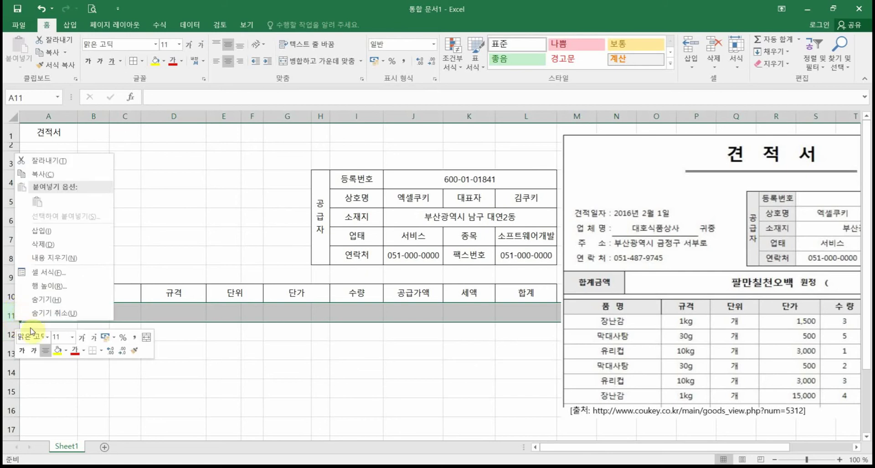
{"action": "left_click", "coordinate": [46, 231]}
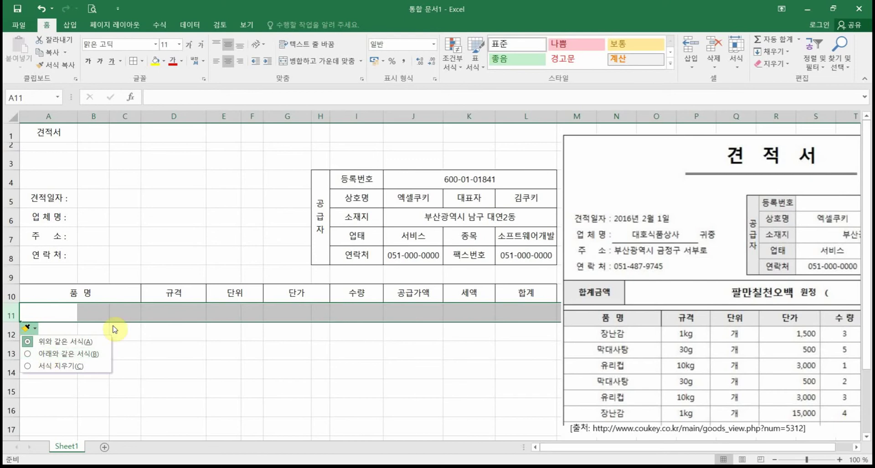
{"action": "left_click", "coordinate": [142, 339]}
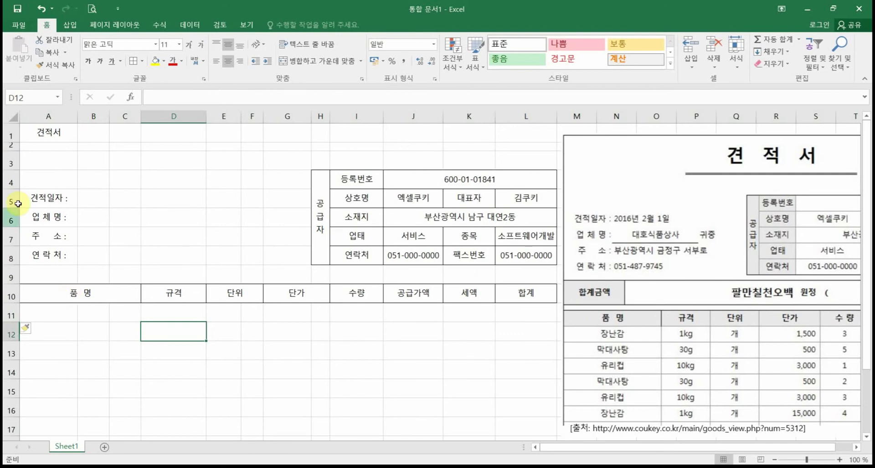
Step: Narrow column B and fill a colon into B5 through B8
{"action": "left_click", "coordinate": [48, 203]}
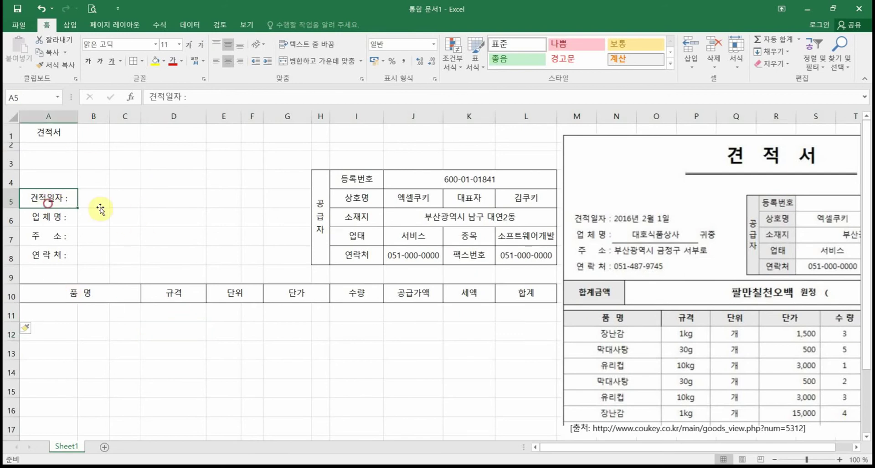
{"action": "left_click", "coordinate": [96, 197]}
{"action": "left_click_drag", "start_coordinate": [111, 118], "coordinate": [86, 119]}
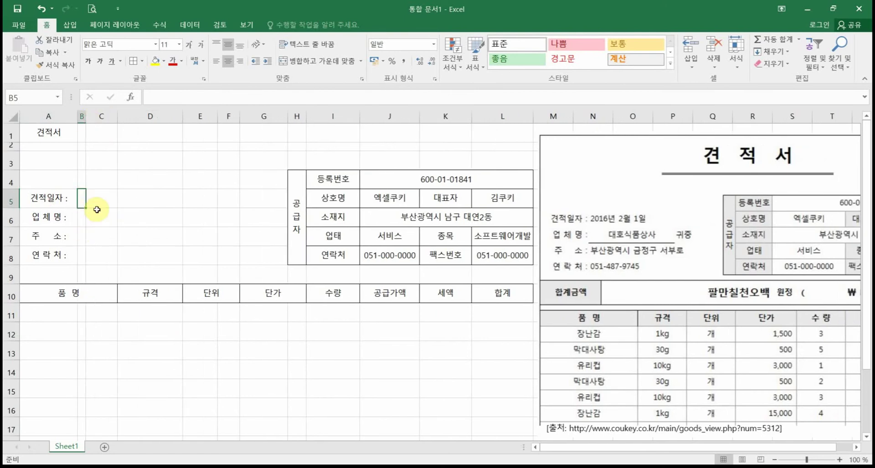
{"action": "type", "text": ":"}
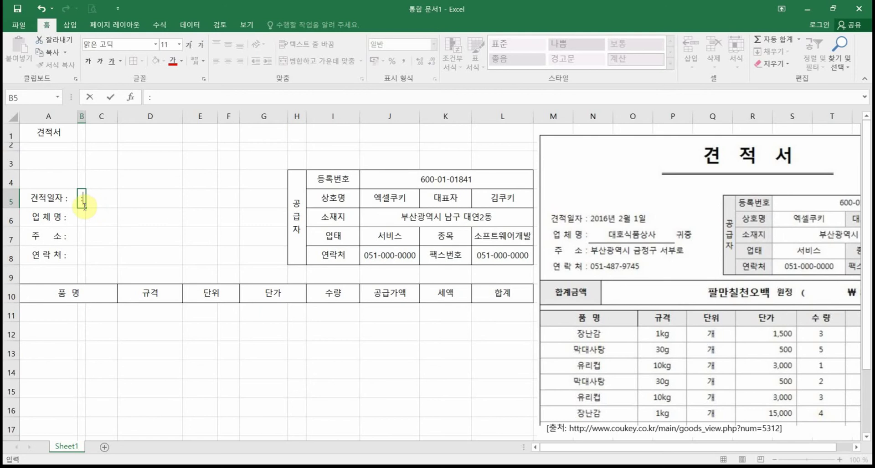
{"action": "left_click_drag", "start_coordinate": [86, 211], "coordinate": [87, 264]}
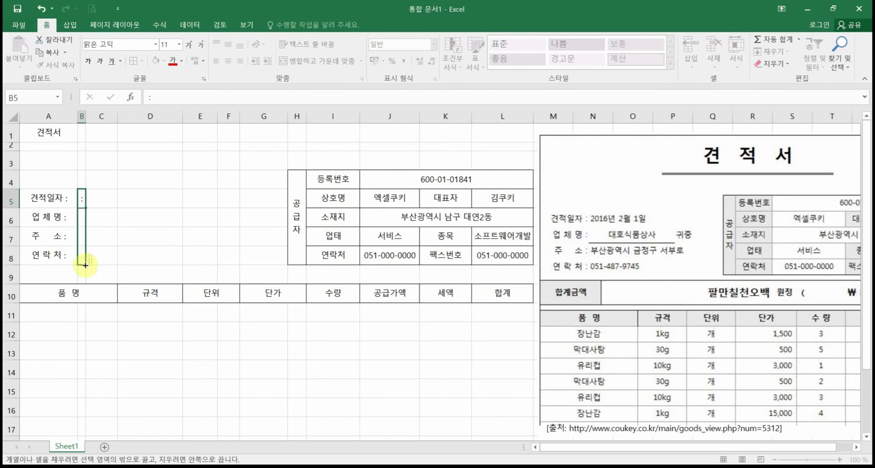
{"action": "left_click", "coordinate": [142, 222]}
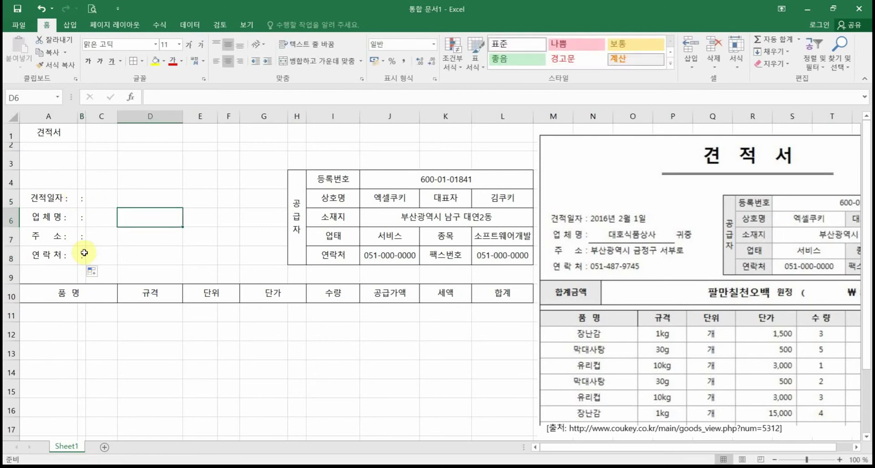
Step: Delete the trailing colons from the 견적일자 and 업 체 명 labels in A5 and A6
{"action": "left_click", "coordinate": [58, 199]}
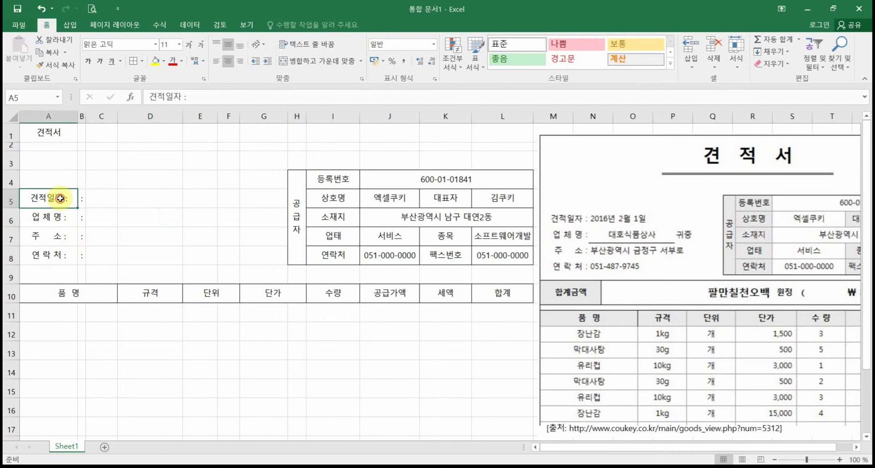
{"action": "double_click", "coordinate": [60, 198]}
{"action": "left_click_drag", "start_coordinate": [70, 199], "coordinate": [75, 199]}
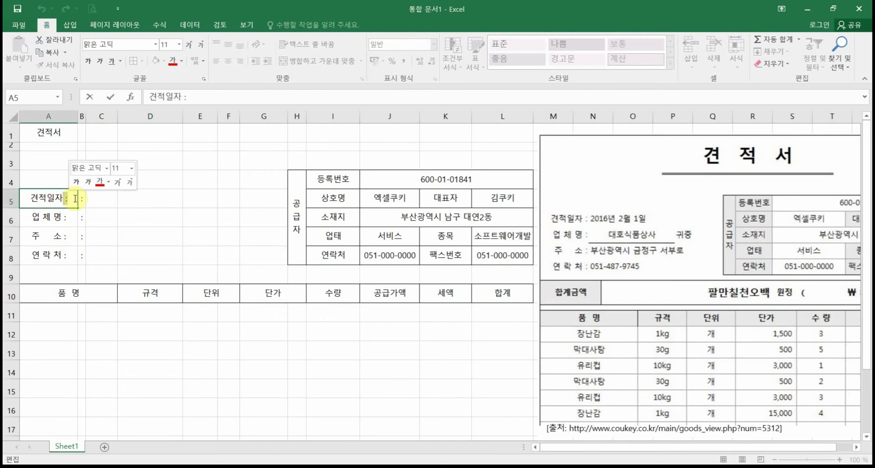
{"action": "key", "text": "Delete"}
{"action": "double_click", "coordinate": [63, 212]}
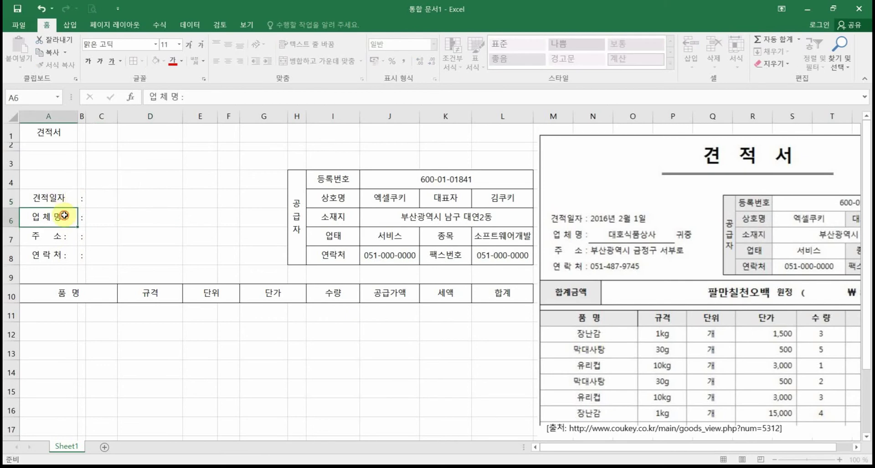
{"action": "left_click_drag", "start_coordinate": [65, 217], "coordinate": [78, 216]}
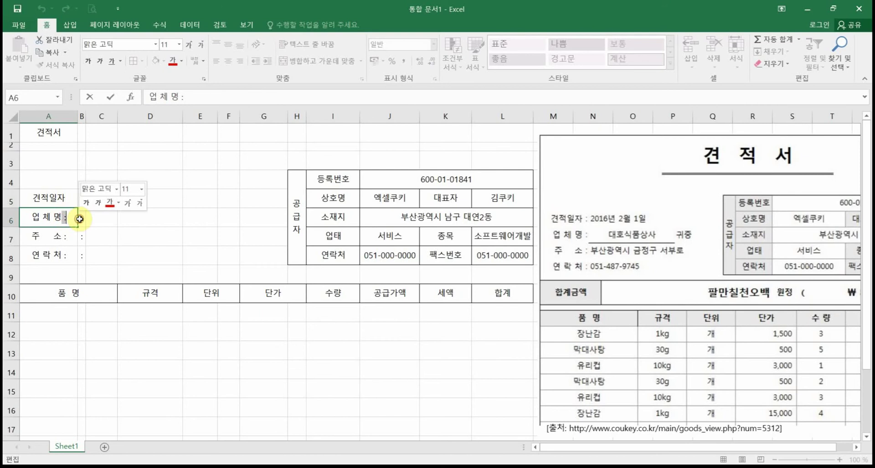
{"action": "key", "text": "Delete"}
{"action": "left_click", "coordinate": [61, 239]}
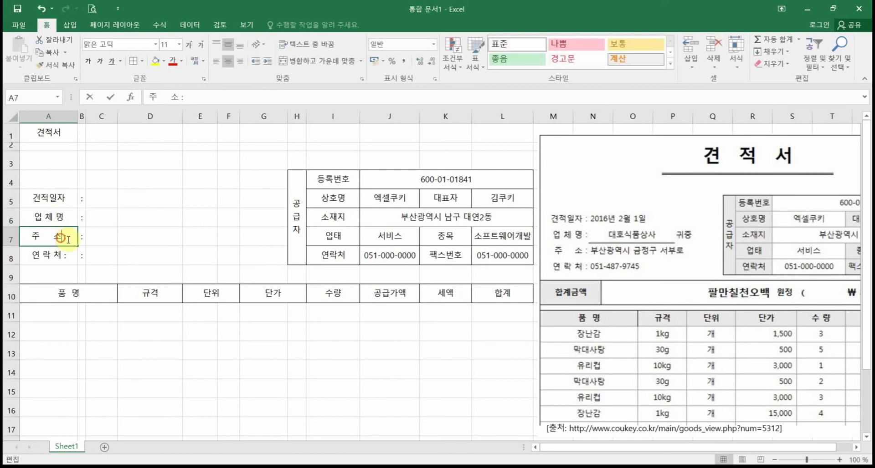
Step: Delete the trailing colons from the 주 소 and 연 락 처 labels in A7 and A8
{"action": "double_click", "coordinate": [80, 237]}
{"action": "key", "text": "Delete"}
{"action": "left_click", "coordinate": [57, 254]}
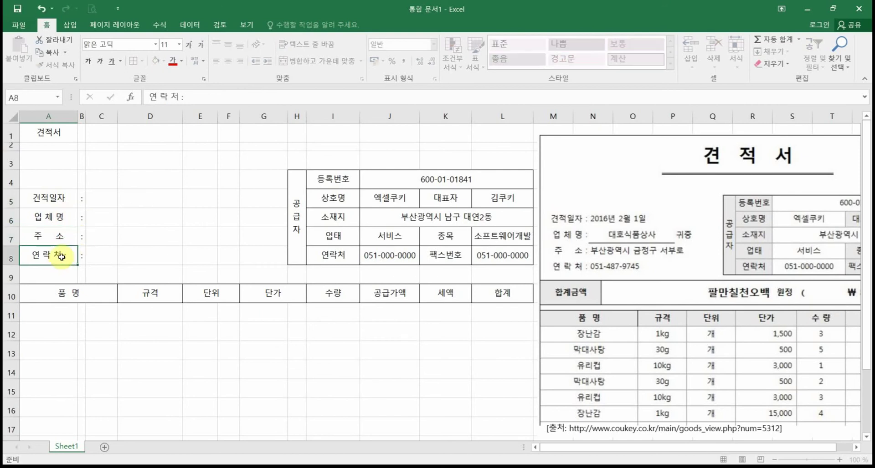
{"action": "double_click", "coordinate": [60, 254]}
{"action": "left_click_drag", "start_coordinate": [62, 256], "coordinate": [86, 258]}
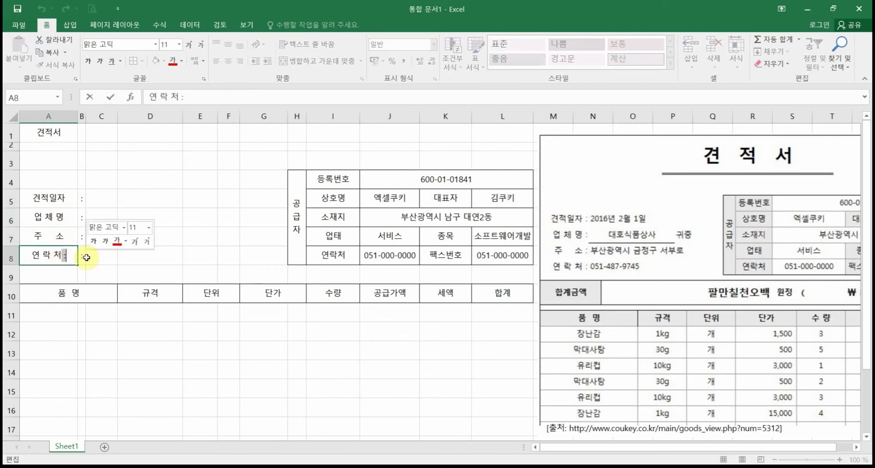
{"action": "left_click", "coordinate": [155, 367]}
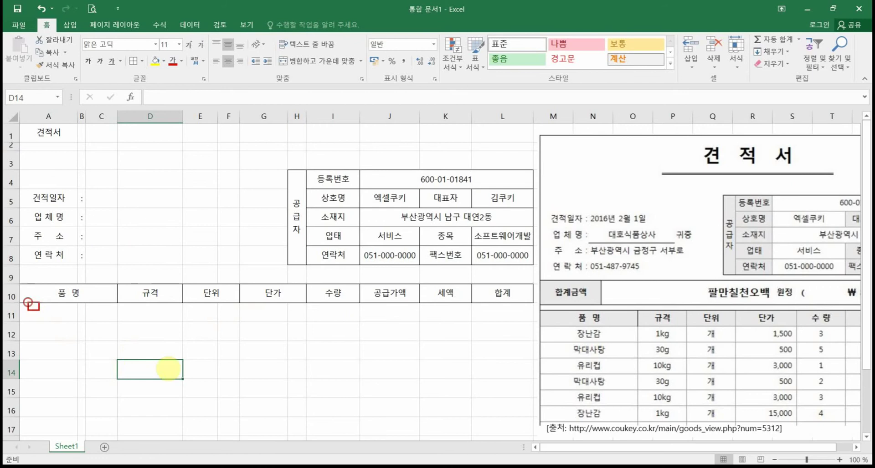
{"action": "left_click_drag", "start_coordinate": [29, 302], "coordinate": [524, 436]}
{"action": "left_click_drag", "start_coordinate": [392, 332], "coordinate": [178, 404]}
{"action": "left_click_drag", "start_coordinate": [188, 340], "coordinate": [351, 426]}
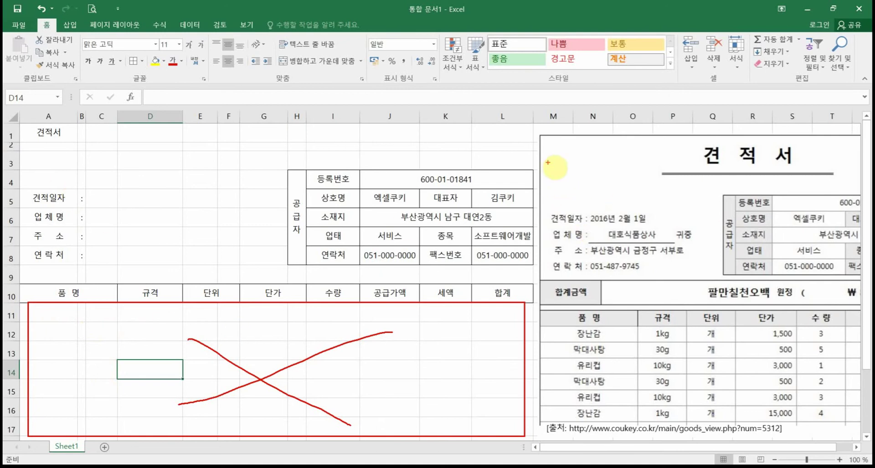
{"action": "mouse_move", "coordinate": [544, 145]}
{"action": "left_mouse_down"}
{"action": "mouse_move", "coordinate": [741, 307]}
{"action": "mouse_move", "coordinate": [868, 328]}
{"action": "left_mouse_up"}
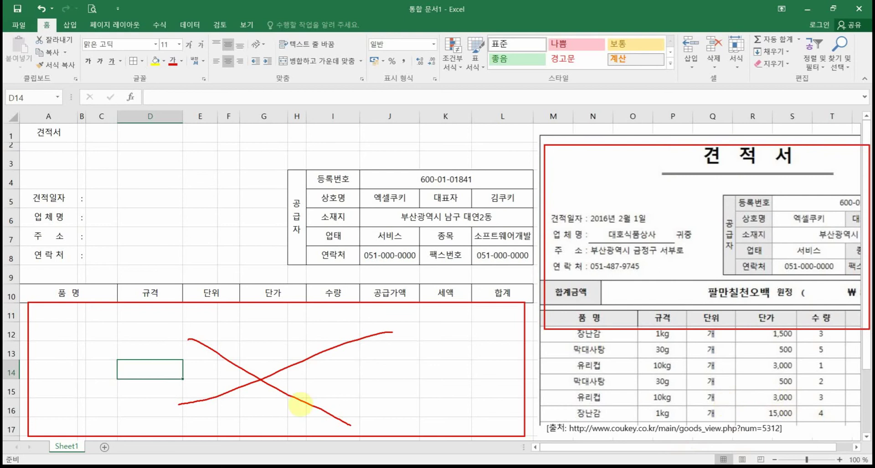
{"action": "key", "text": "Escape"}
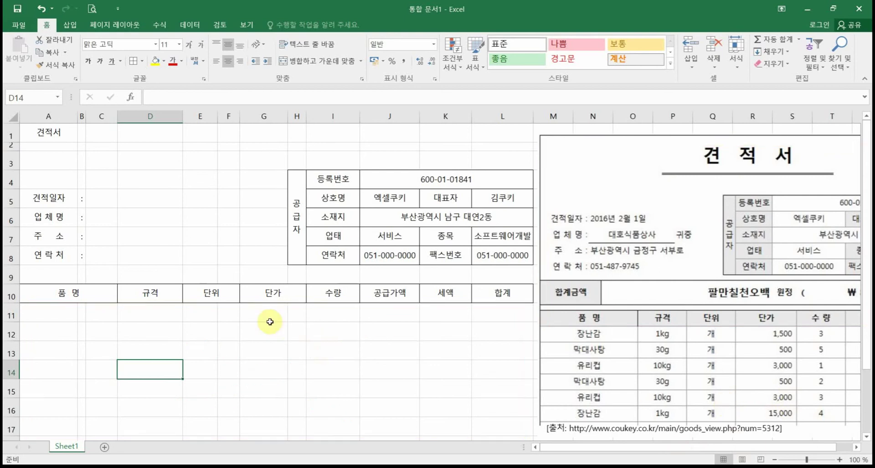
{"action": "left_click", "coordinate": [63, 197]}
Step: Give the A5:A8 labels Distributed horizontal alignment
{"action": "left_click_drag", "start_coordinate": [64, 196], "coordinate": [55, 257]}
{"action": "right_click", "coordinate": [56, 257]}
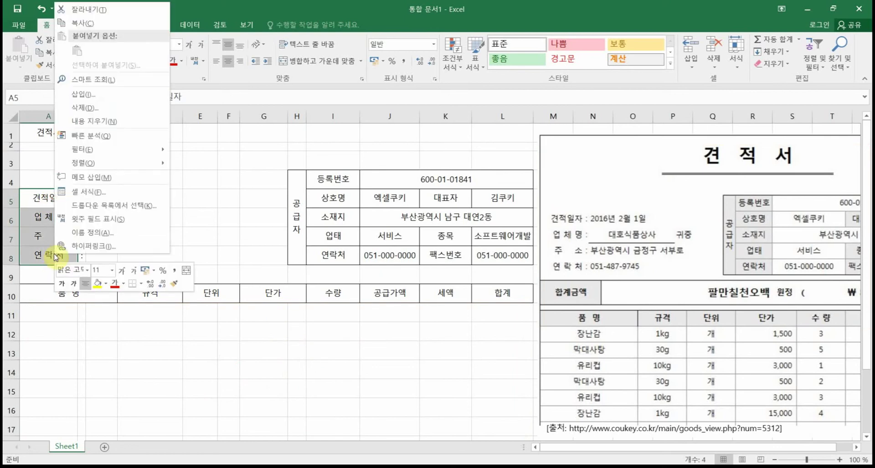
{"action": "left_click", "coordinate": [83, 193]}
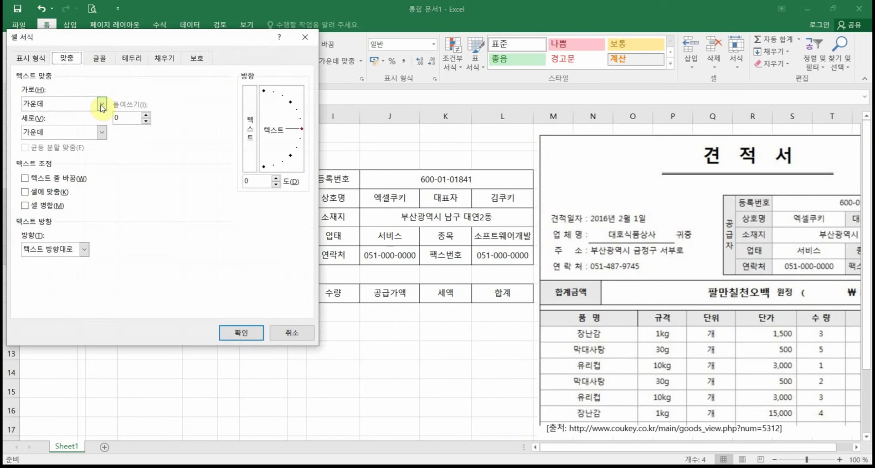
{"action": "left_click", "coordinate": [101, 105]}
{"action": "left_click", "coordinate": [85, 179]}
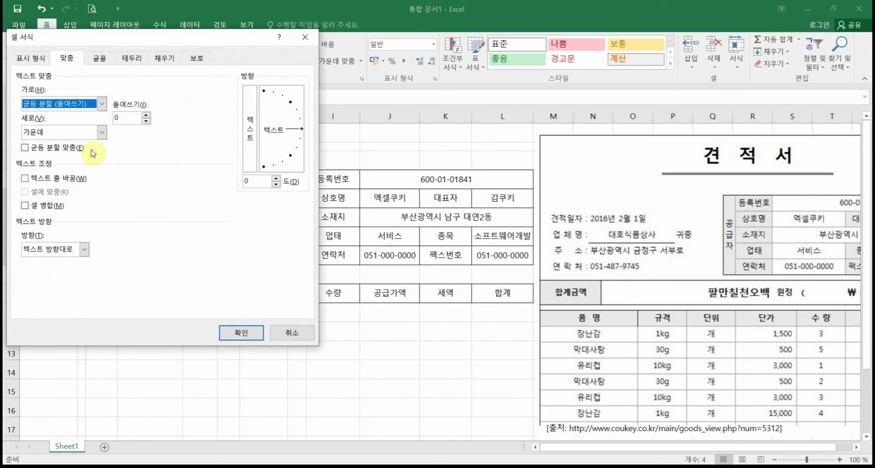
{"action": "left_click", "coordinate": [241, 333]}
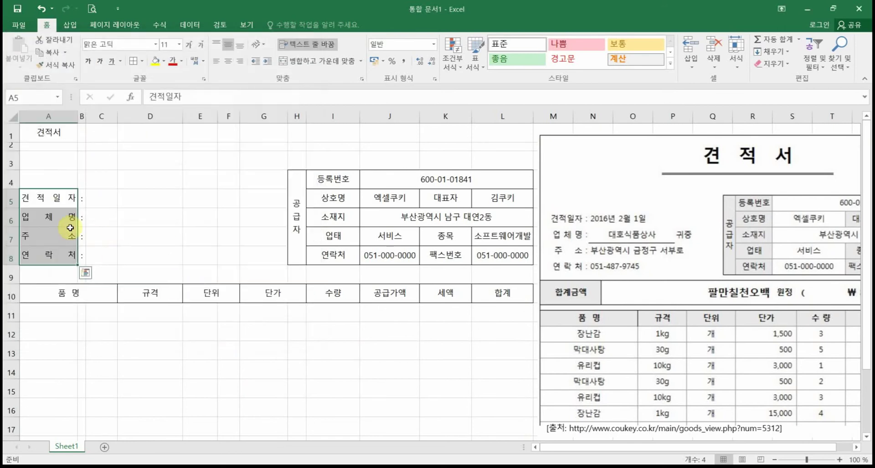
{"action": "left_click", "coordinate": [137, 350]}
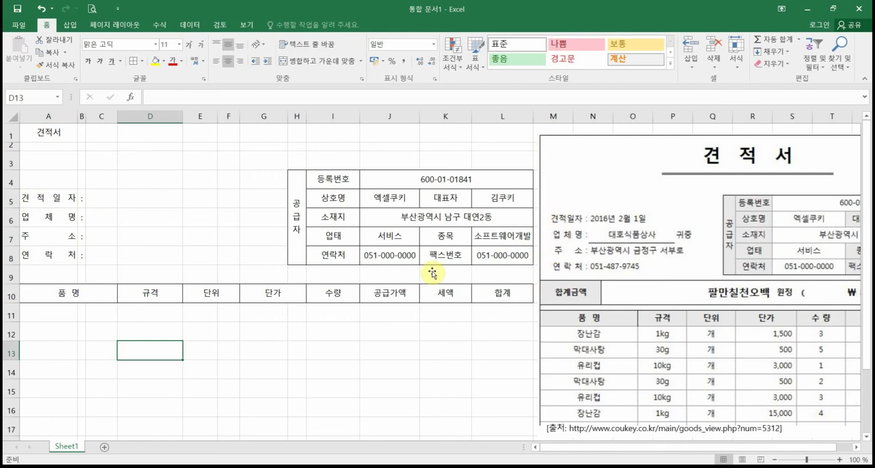
Step: Raise the A5:A8 label indent to 1 and adjust column A's border
{"action": "left_click", "coordinate": [63, 203]}
{"action": "left_click_drag", "start_coordinate": [66, 256], "coordinate": [68, 256]}
{"action": "right_click", "coordinate": [67, 256]}
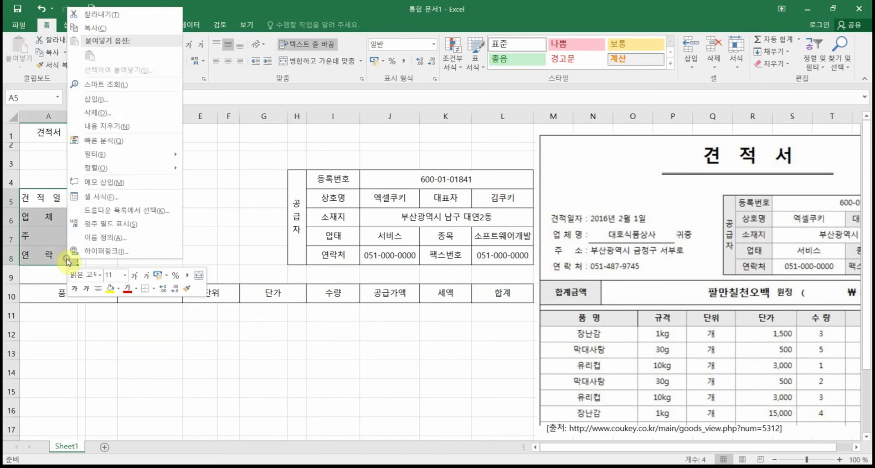
{"action": "left_click", "coordinate": [102, 199]}
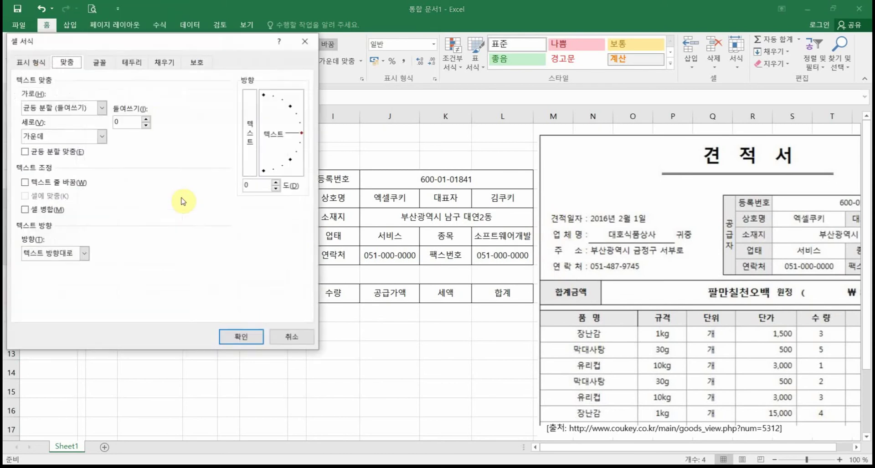
{"action": "left_click", "coordinate": [148, 119]}
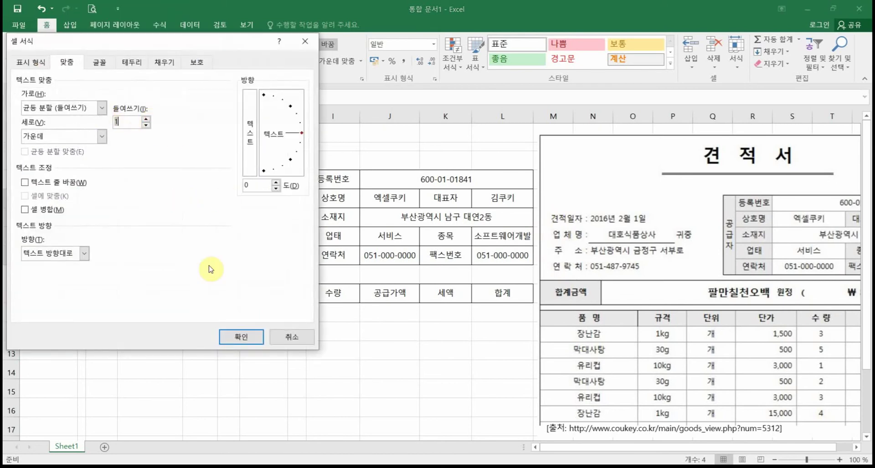
{"action": "left_click", "coordinate": [238, 337]}
{"action": "left_click", "coordinate": [68, 335]}
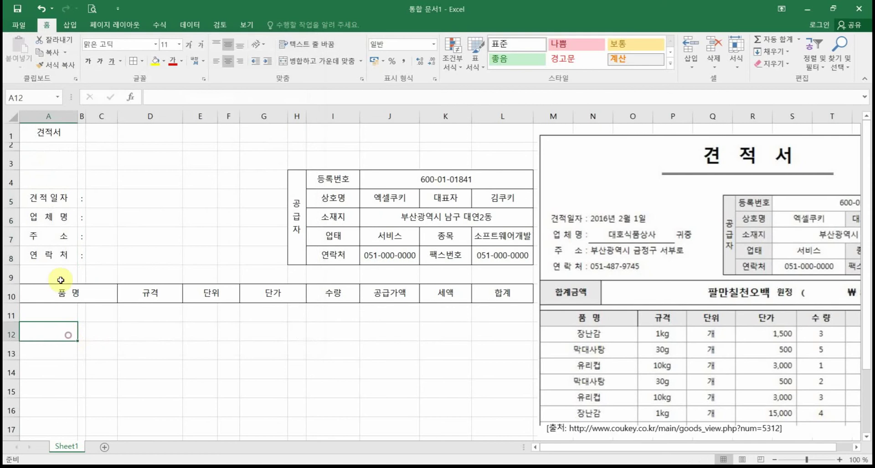
{"action": "left_click_drag", "start_coordinate": [72, 119], "coordinate": [77, 117]}
Step: Widen column A so each label in A5:A8 fits on one line
{"action": "left_click", "coordinate": [76, 117]}
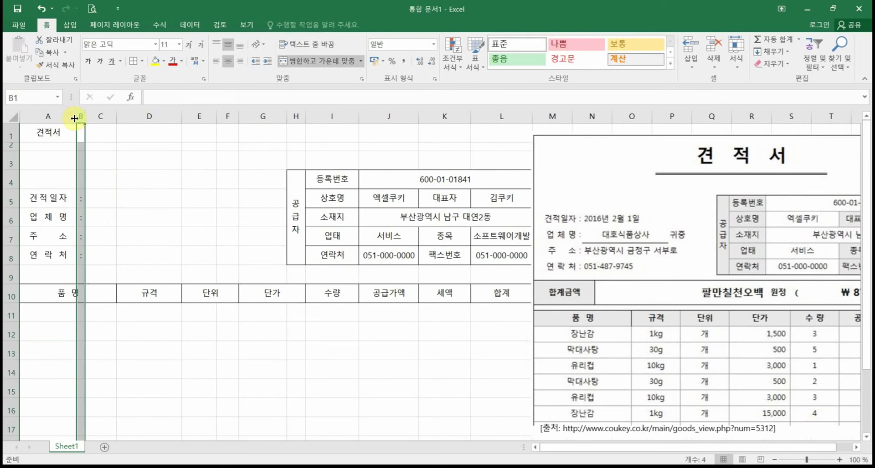
{"action": "left_click", "coordinate": [174, 210]}
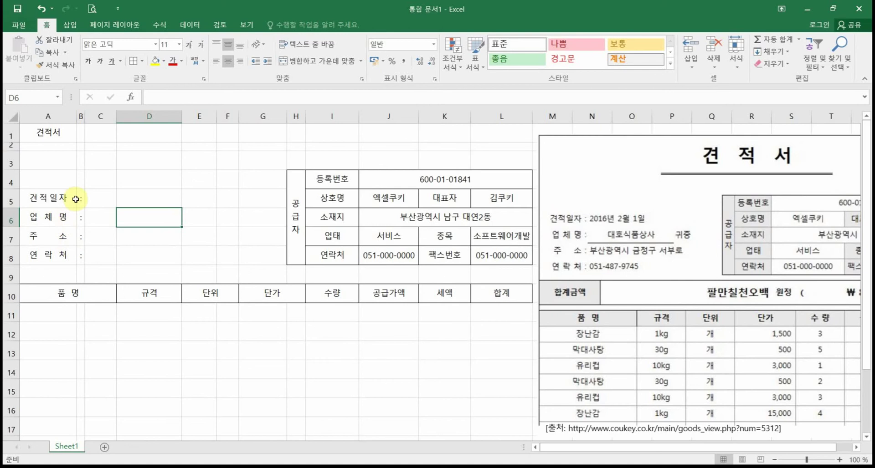
{"action": "left_click", "coordinate": [101, 202]}
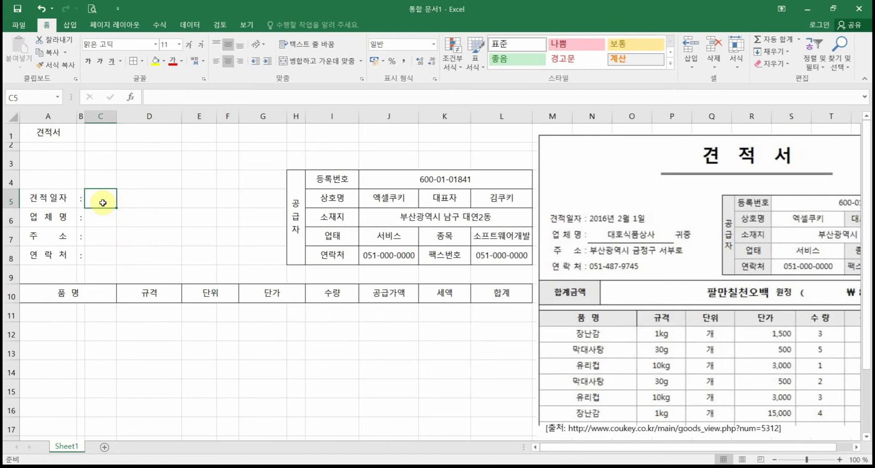
Step: Select the cells in row 5 beside 견적일자, starting at C5
{"action": "left_click_drag", "start_coordinate": [91, 191], "coordinate": [283, 218]}
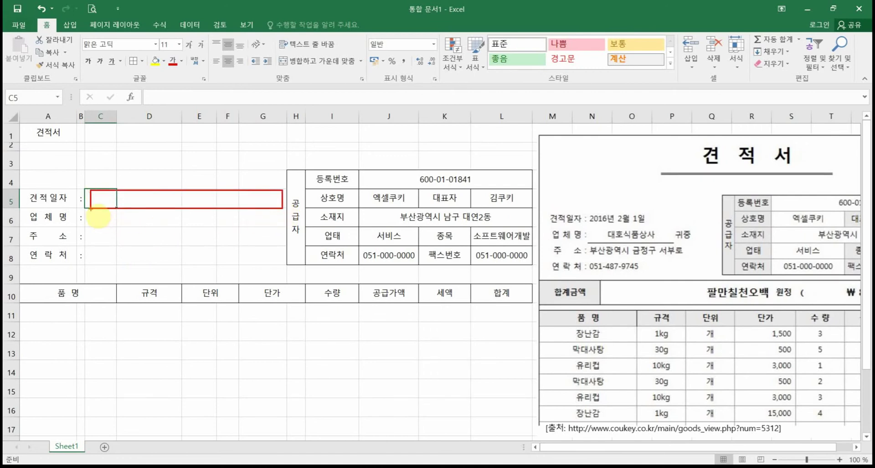
{"action": "mouse_move", "coordinate": [91, 209]}
{"action": "left_mouse_down"}
{"action": "mouse_move", "coordinate": [198, 228]}
{"action": "mouse_move", "coordinate": [287, 221]}
{"action": "mouse_move", "coordinate": [281, 226]}
{"action": "left_mouse_up"}
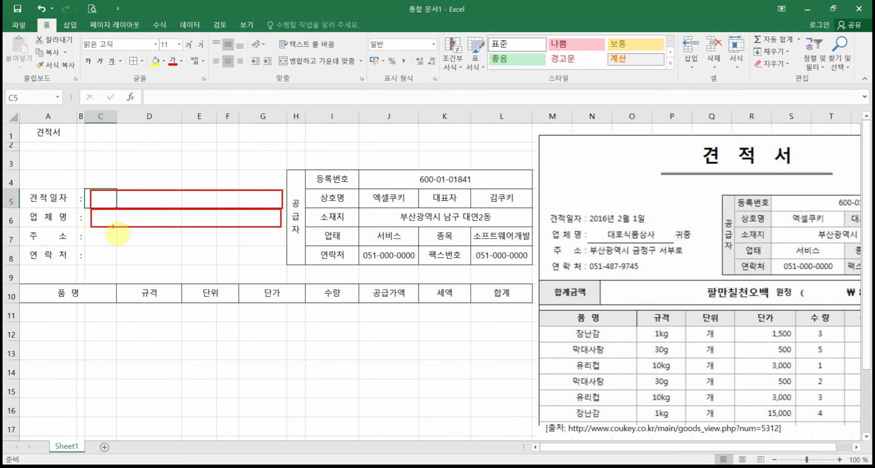
{"action": "mouse_move", "coordinate": [85, 228]}
{"action": "left_mouse_down"}
{"action": "mouse_move", "coordinate": [283, 254]}
{"action": "mouse_move", "coordinate": [278, 248]}
{"action": "left_mouse_up"}
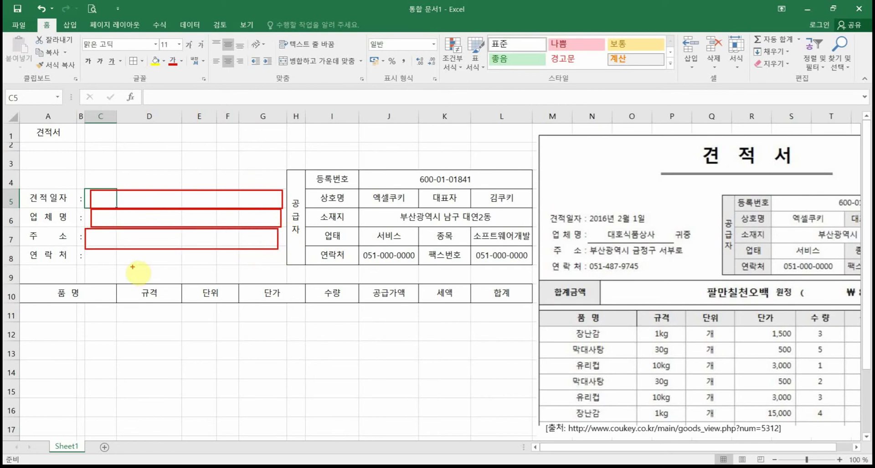
{"action": "key", "text": "Escape"}
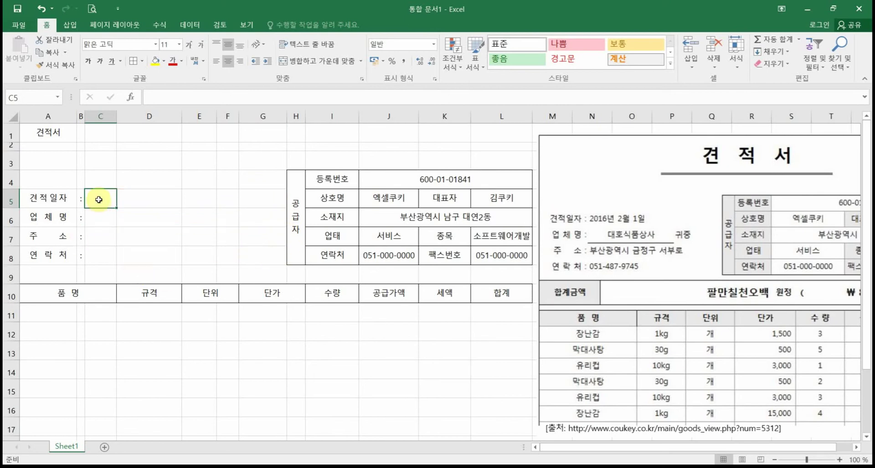
{"action": "left_click_drag", "start_coordinate": [102, 199], "coordinate": [121, 197]}
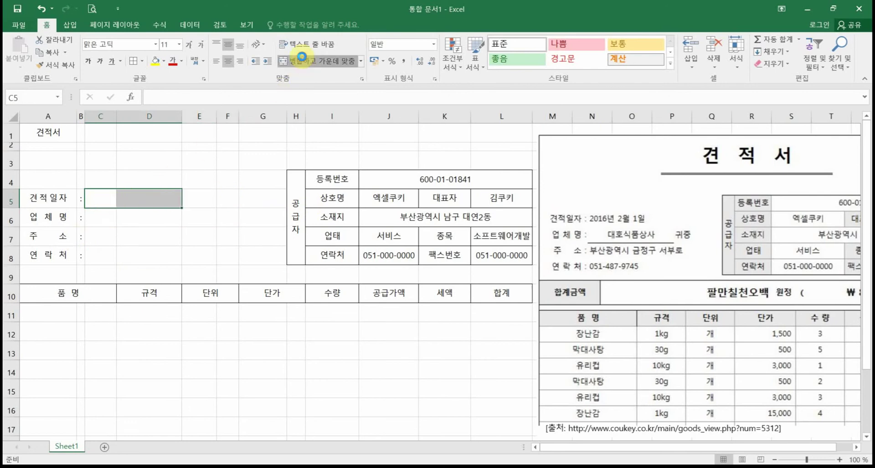
Step: Merge C5:F5 into one wide date input cell beside 견적일자
{"action": "left_click", "coordinate": [301, 57]}
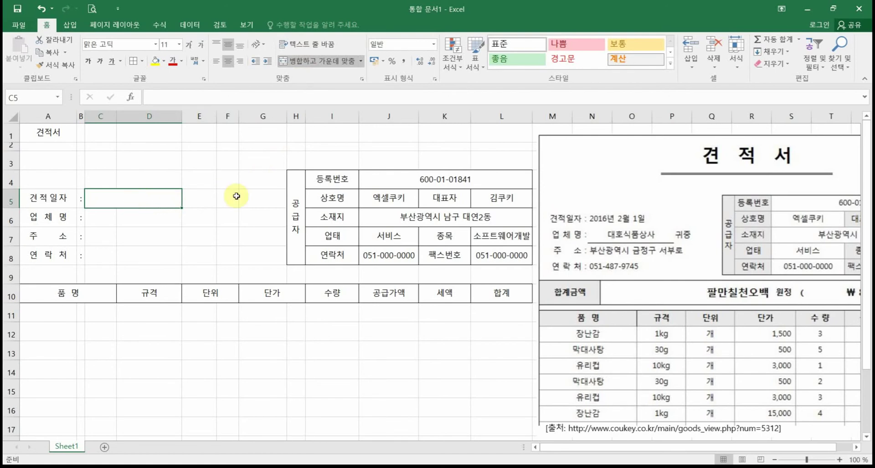
{"action": "left_click_drag", "start_coordinate": [115, 195], "coordinate": [218, 204]}
{"action": "left_click", "coordinate": [311, 61]}
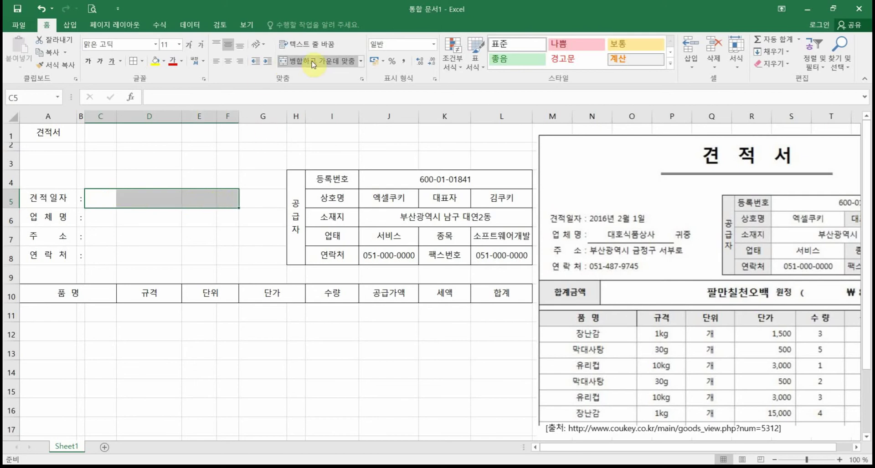
{"action": "left_click", "coordinate": [311, 61]}
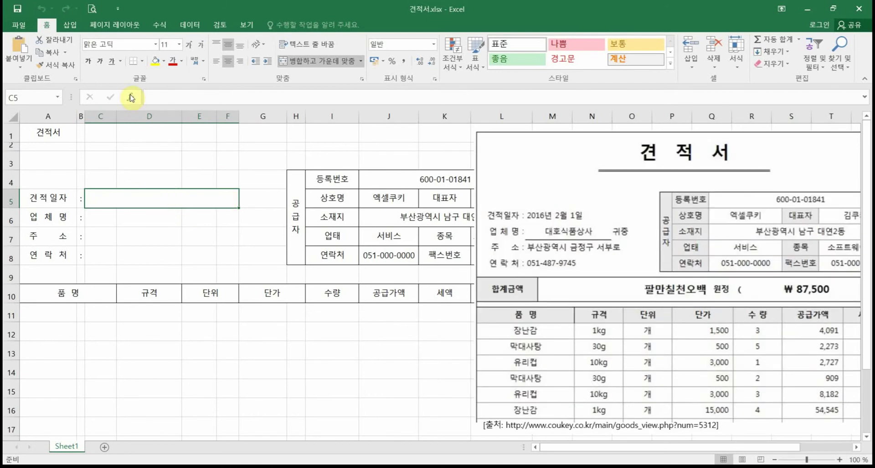
Step: Start a function insert in C5 and set the category list to All (모두)
{"action": "left_click", "coordinate": [131, 98]}
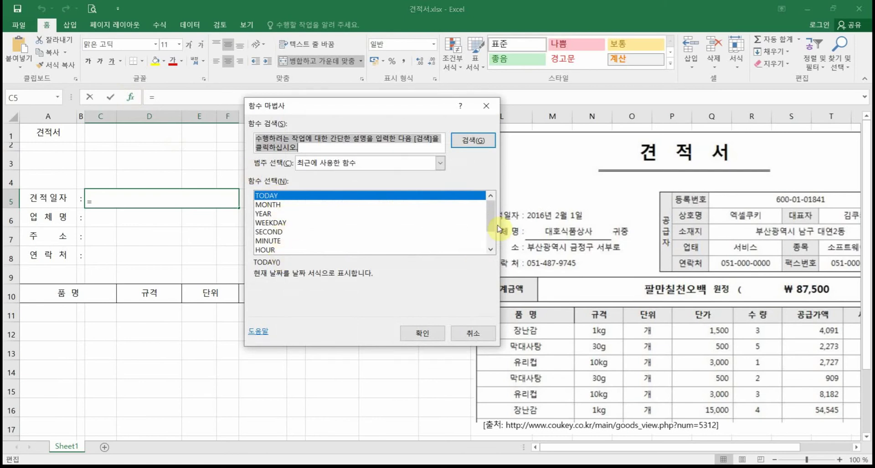
{"action": "mouse_move", "coordinate": [488, 219]}
{"action": "left_mouse_down"}
{"action": "mouse_move", "coordinate": [482, 244]}
{"action": "mouse_move", "coordinate": [486, 202]}
{"action": "left_mouse_up"}
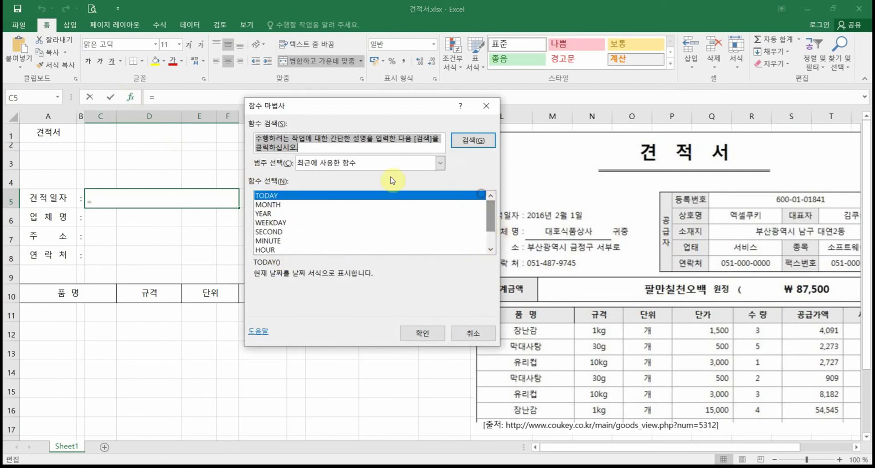
{"action": "left_click", "coordinate": [439, 163]}
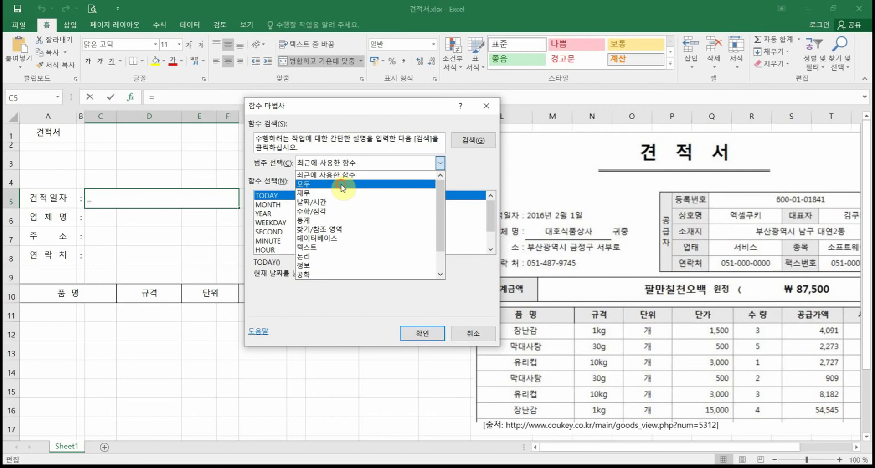
{"action": "left_click", "coordinate": [342, 187]}
{"action": "mouse_move", "coordinate": [490, 209]}
{"action": "left_mouse_down"}
{"action": "mouse_move", "coordinate": [488, 250]}
{"action": "mouse_move", "coordinate": [490, 211]}
{"action": "left_mouse_up"}
{"action": "left_click", "coordinate": [268, 225]}
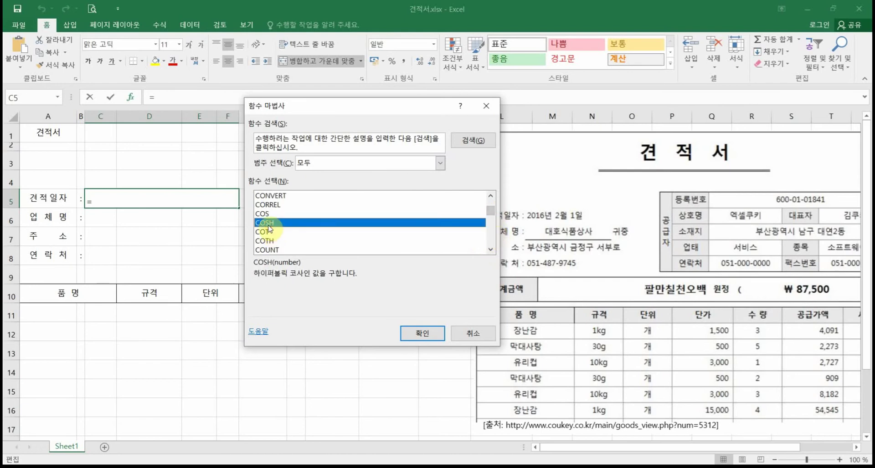
Step: Choose TODAY from the function list and confirm it with no arguments
{"action": "key", "text": "t"}
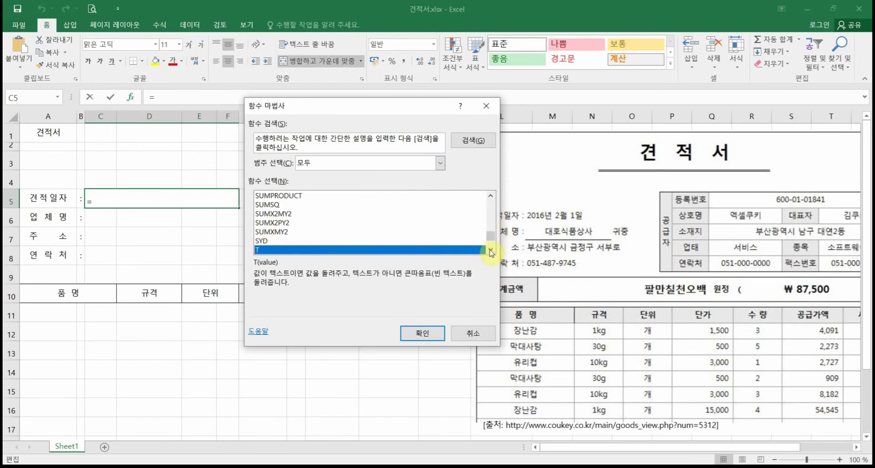
{"action": "left_click", "coordinate": [490, 251]}
{"action": "left_click", "coordinate": [490, 251]}
{"action": "left_click", "coordinate": [490, 251]}
{"action": "left_click", "coordinate": [490, 251]}
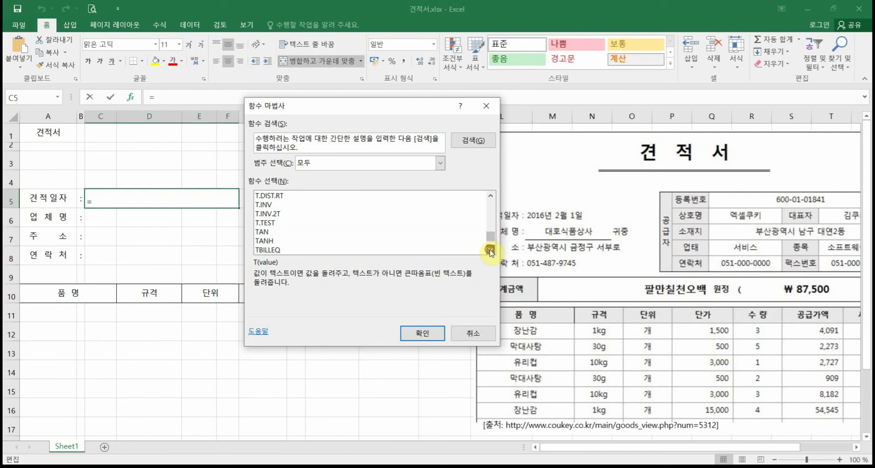
{"action": "left_click", "coordinate": [282, 233]}
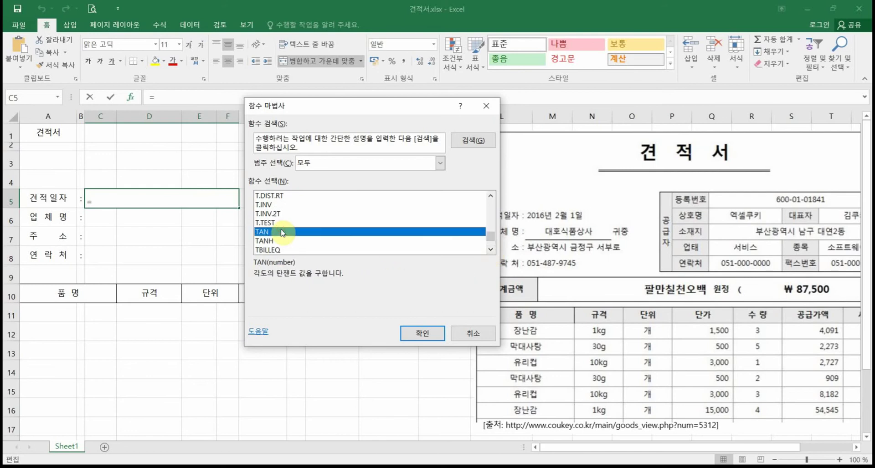
{"action": "key", "text": "Down"}
{"action": "key", "text": "Down"}
{"action": "key", "text": "Down"}
{"action": "key", "text": "Down"}
{"action": "key", "text": "Down"}
{"action": "key", "text": "Down"}
{"action": "key", "text": "Down"}
{"action": "key", "text": "Down"}
{"action": "key", "text": "Down"}
{"action": "key", "text": "Down"}
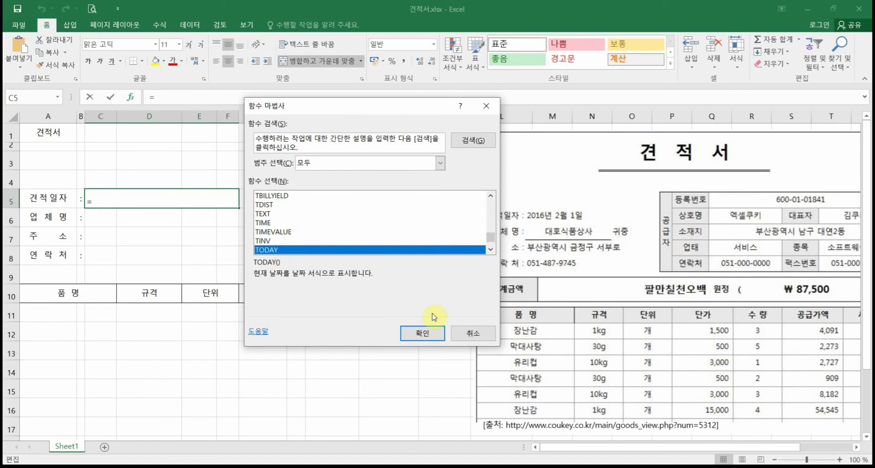
{"action": "left_click", "coordinate": [429, 334]}
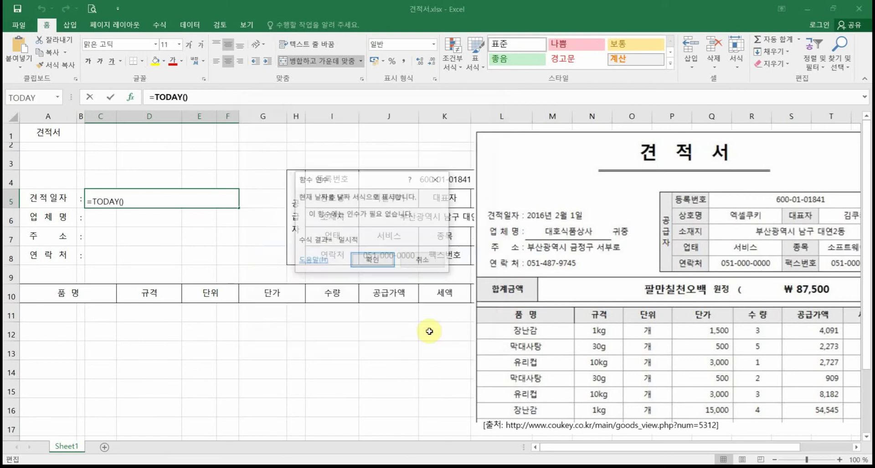
{"action": "left_click", "coordinate": [373, 262]}
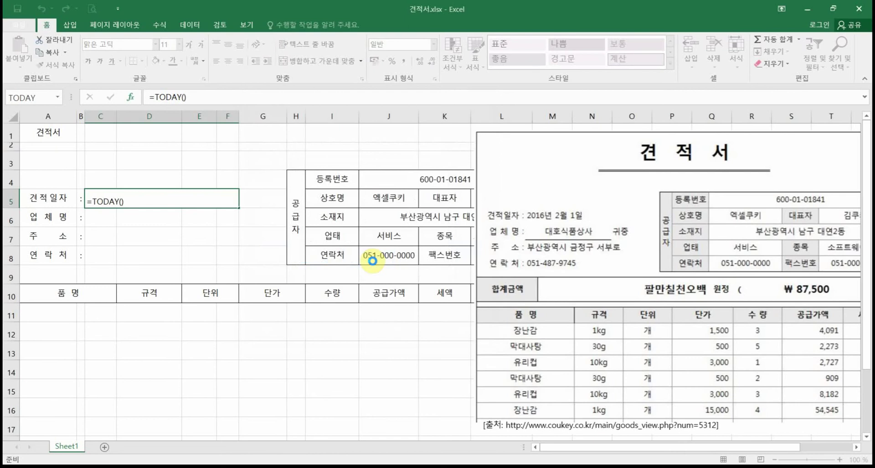
Step: Clear C5 and enter =today() so it shows 2021-03-13
{"action": "left_click", "coordinate": [167, 205]}
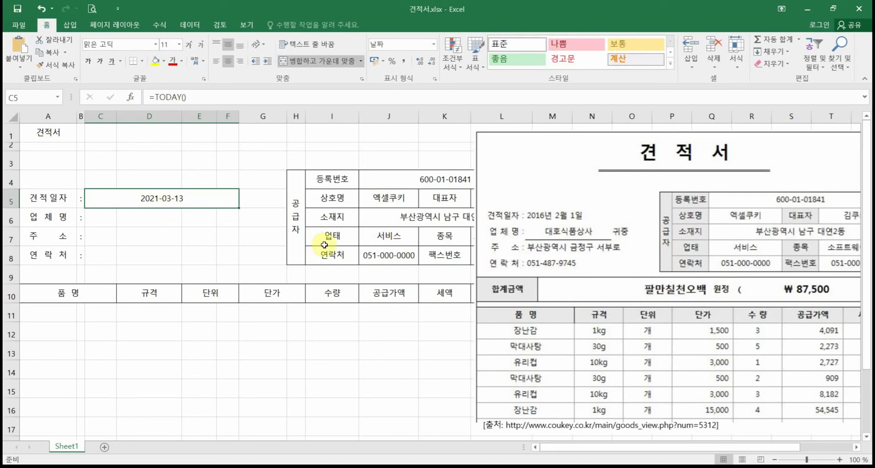
{"action": "key", "text": "Delete"}
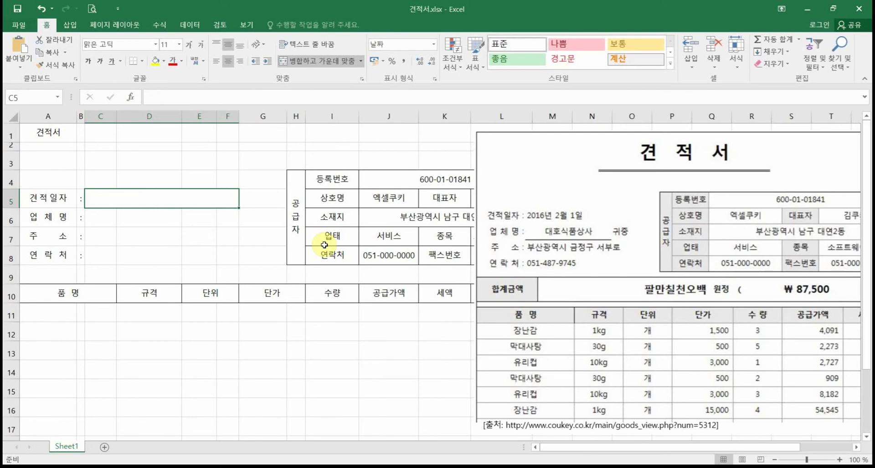
{"action": "type", "text": "="}
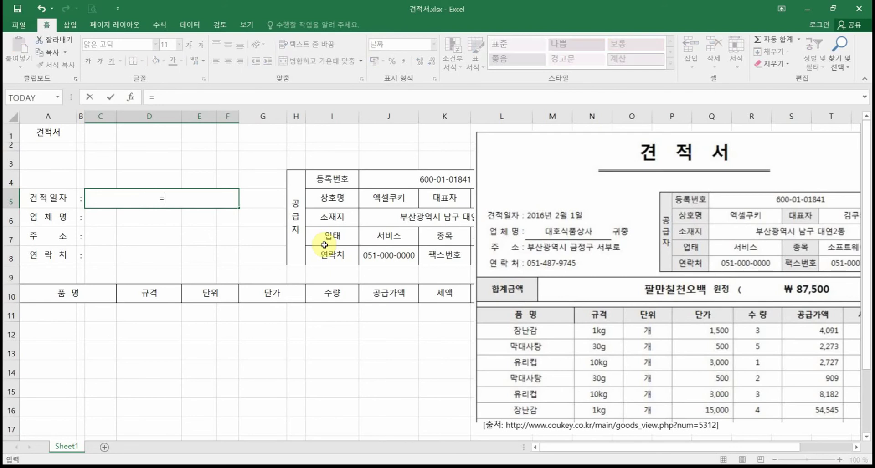
{"action": "type", "text": "today"}
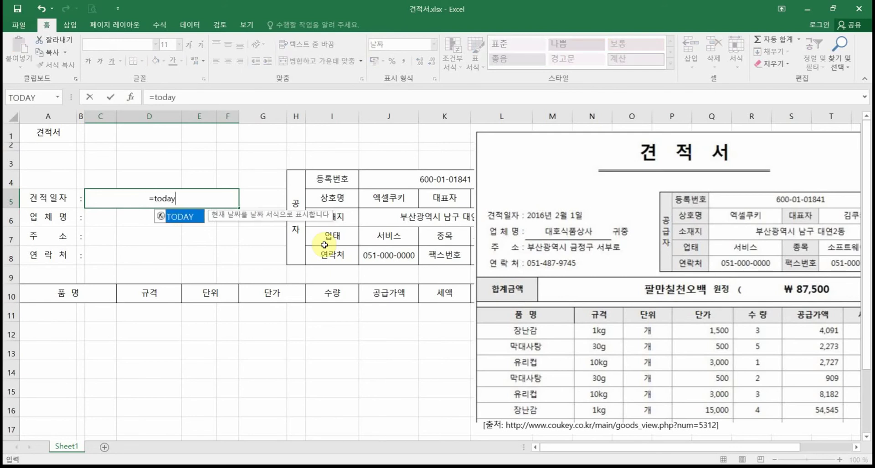
{"action": "type", "text": "()"}
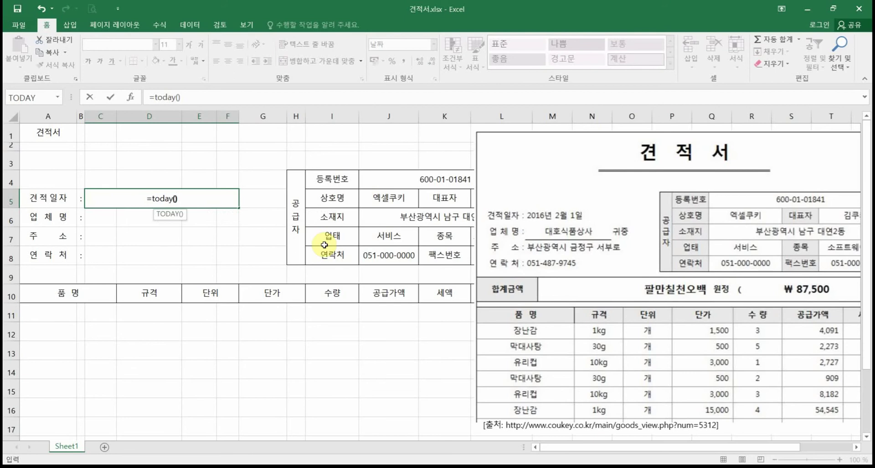
{"action": "key", "text": "Return"}
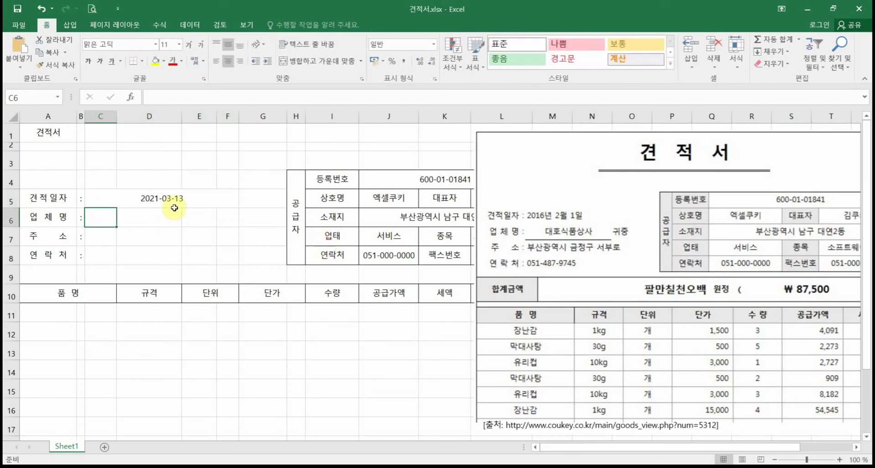
{"action": "left_click", "coordinate": [175, 205]}
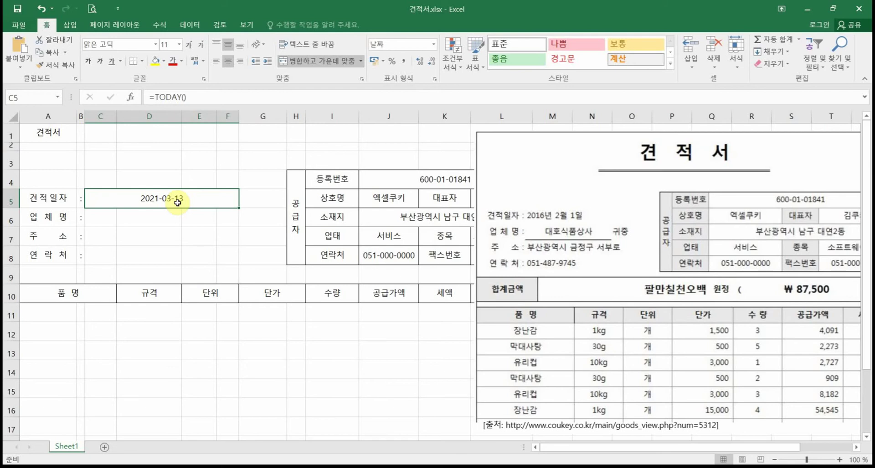
Step: Apply the Korean year-month-day date style, without weekday, to C5
{"action": "right_click", "coordinate": [178, 202]}
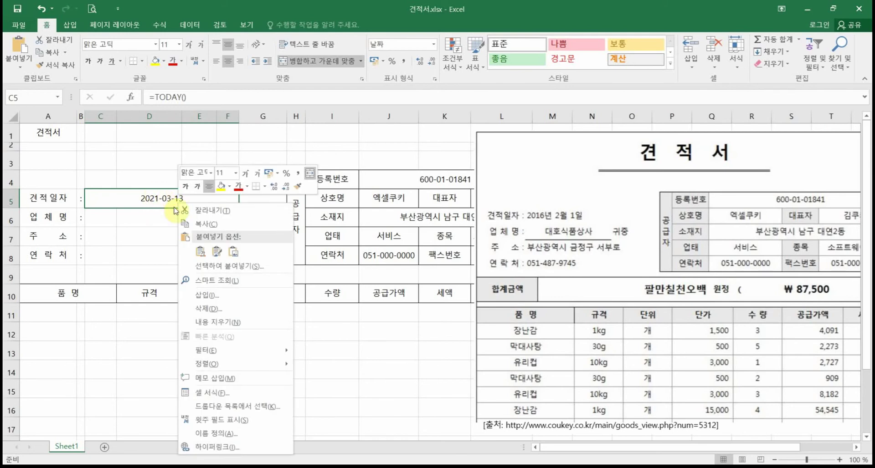
{"action": "left_click", "coordinate": [223, 396]}
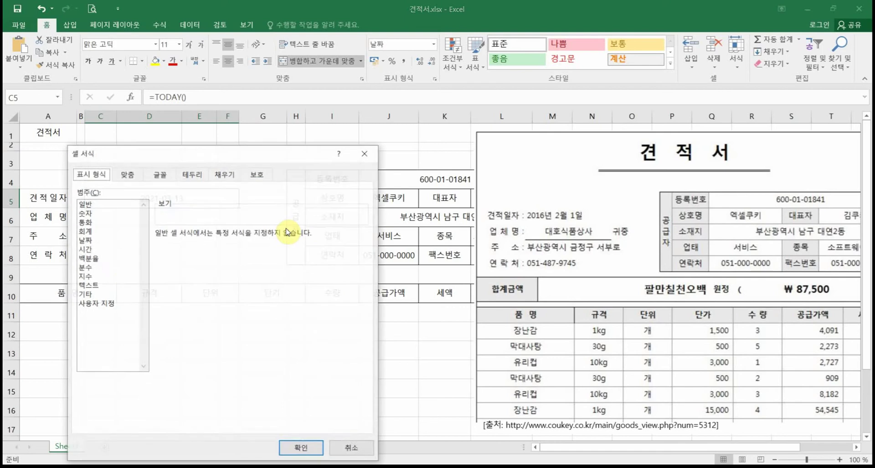
{"action": "left_click", "coordinate": [117, 240]}
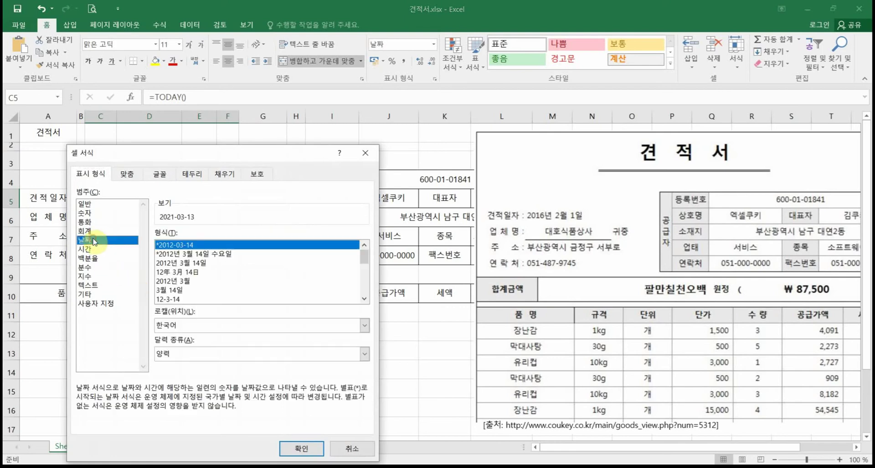
{"action": "left_click", "coordinate": [187, 265]}
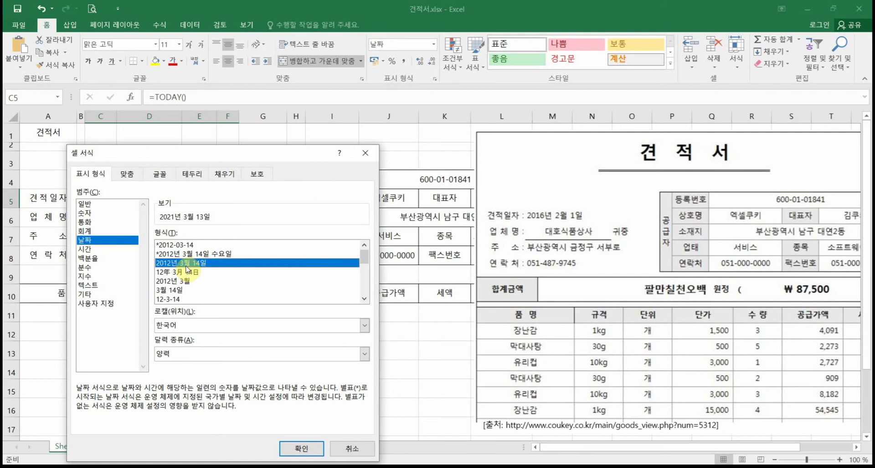
{"action": "left_click", "coordinate": [196, 256]}
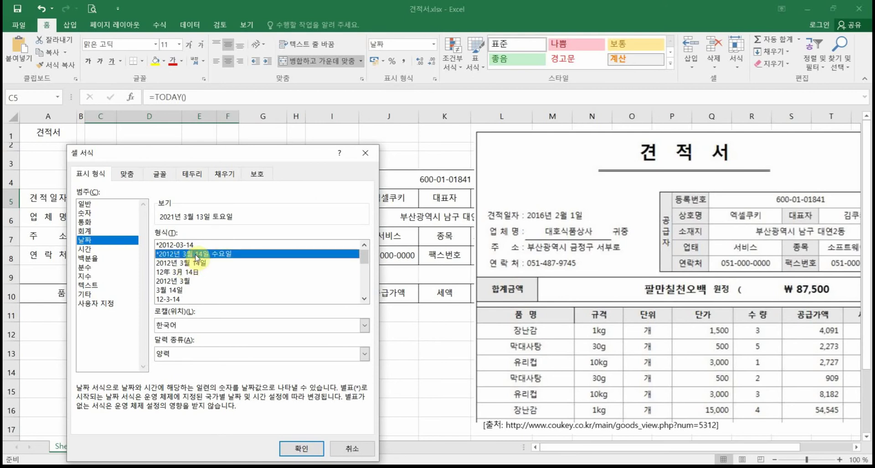
{"action": "left_click", "coordinate": [196, 265]}
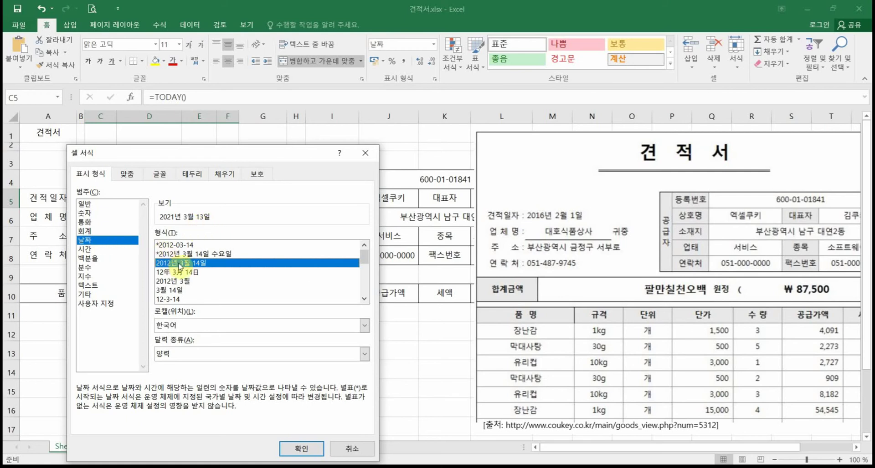
Step: Edit the custom format code to yyyy"년" m"월" d"일";@, previewing 2021년 3월 13일
{"action": "left_click", "coordinate": [104, 304]}
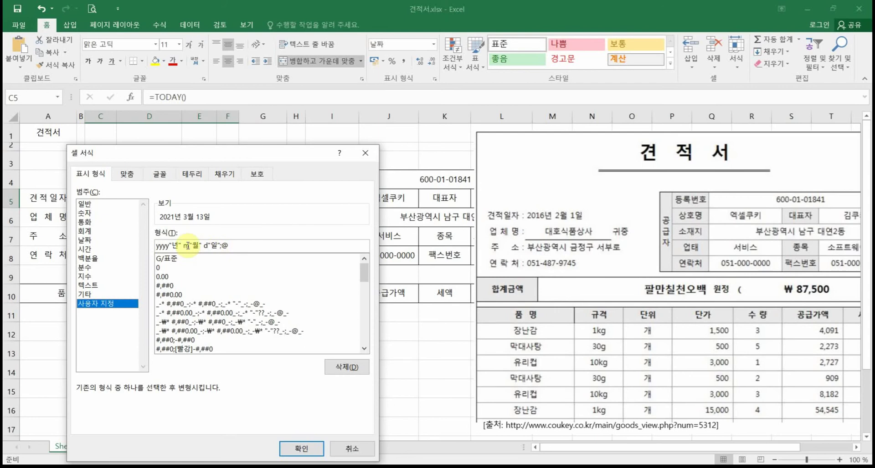
{"action": "left_click", "coordinate": [188, 245]}
{"action": "type", "text": "m"}
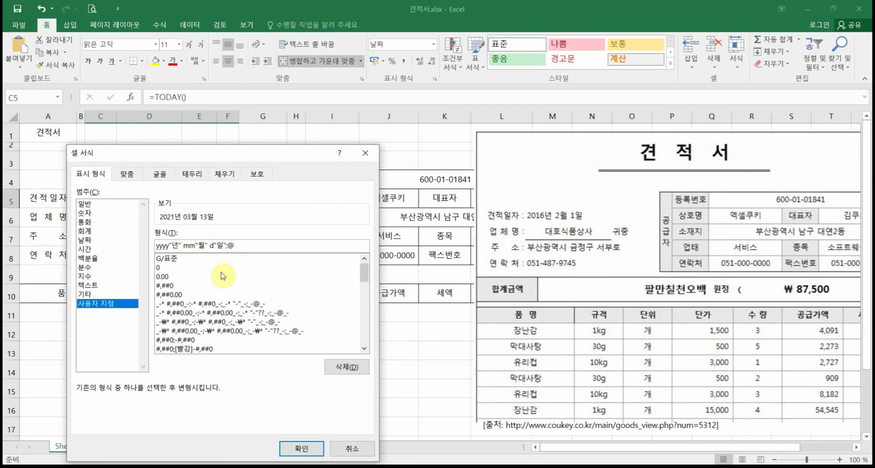
{"action": "left_click", "coordinate": [211, 245]}
{"action": "type", "text": "d"}
{"action": "key", "text": "BackSpace"}
{"action": "left_click", "coordinate": [187, 245]}
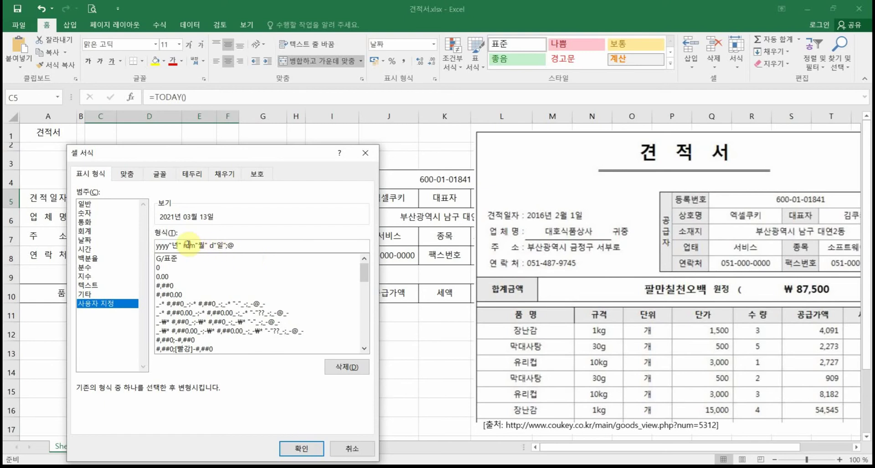
{"action": "key", "text": "BackSpace"}
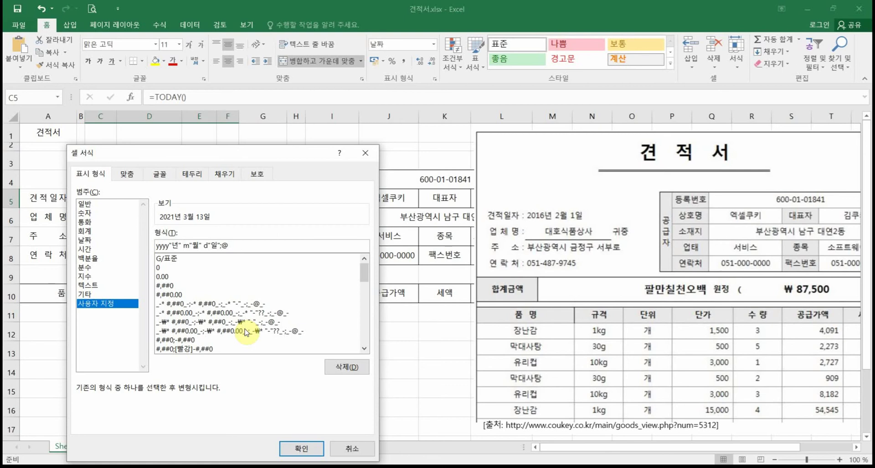
{"action": "left_click", "coordinate": [246, 247]}
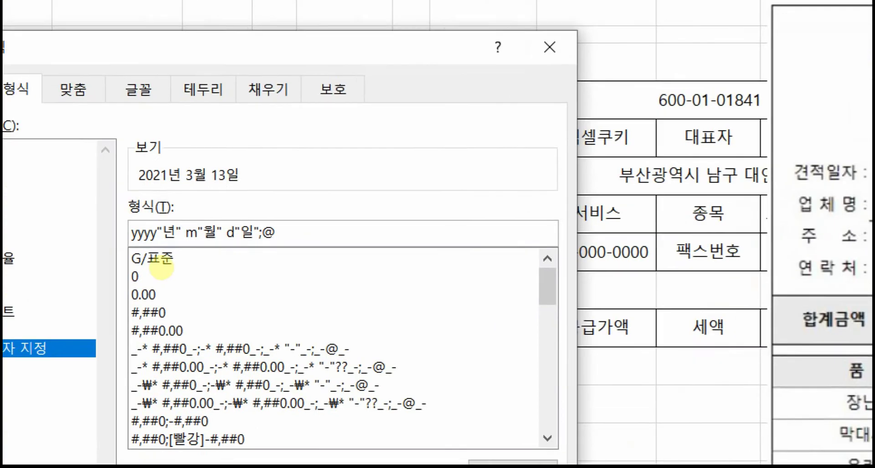
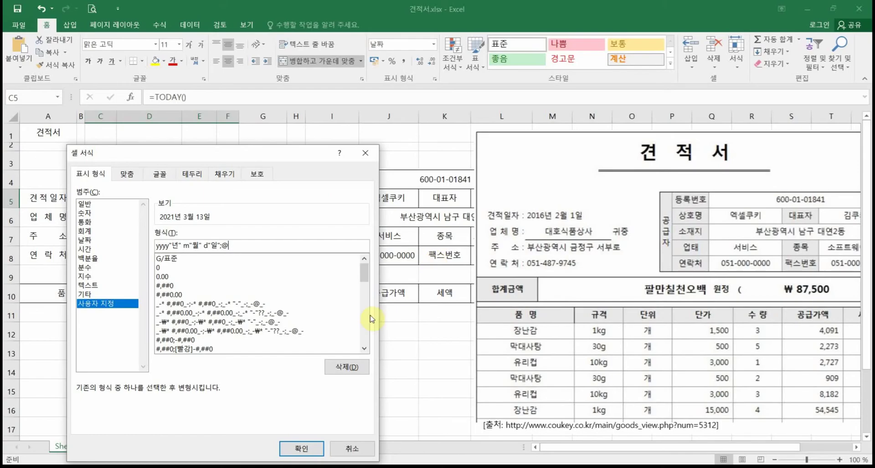
Step: Apply the yyyy"년" m"월" d"일" format to C5 and left-align the date
{"action": "left_click", "coordinate": [301, 449]}
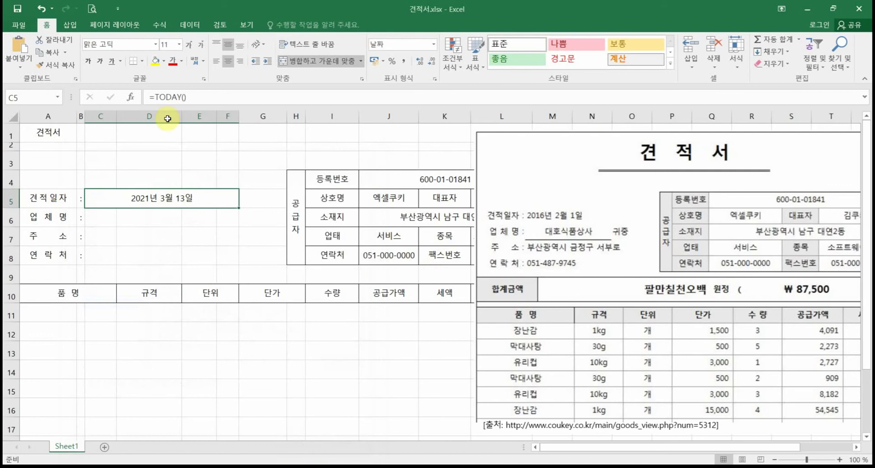
{"action": "left_click", "coordinate": [216, 62]}
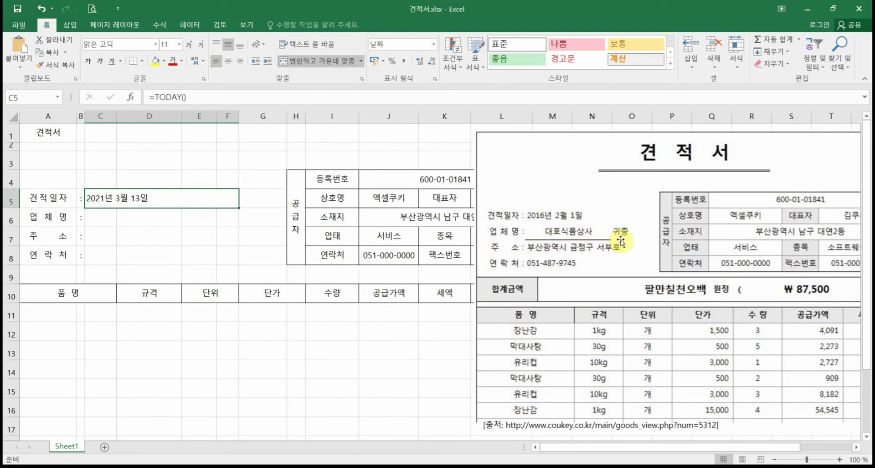
Step: Enter 귀중 in F6
{"action": "left_click", "coordinate": [116, 226]}
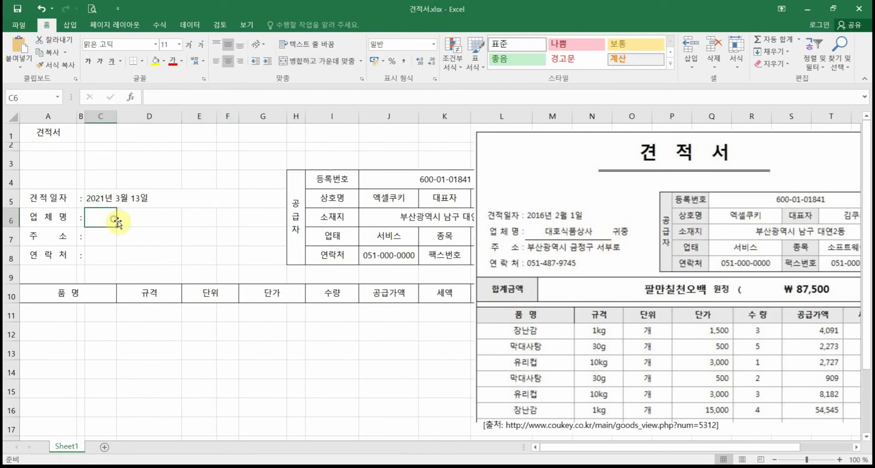
{"action": "left_click", "coordinate": [234, 221]}
{"action": "type", "text": "어"}
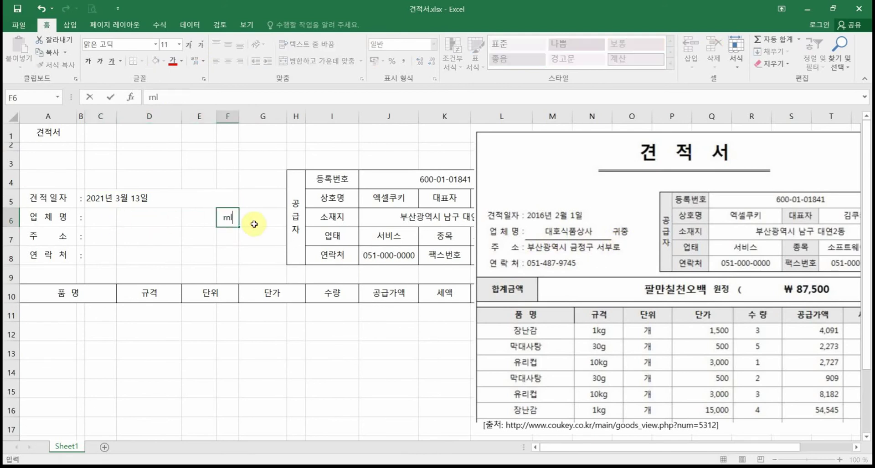
{"action": "key", "text": "BackSpace"}
{"action": "key", "text": "BackSpace"}
{"action": "type", "text": "구ㅣ중"}
Step: Merge and centre C6:E6 and enter 대호식품상사
{"action": "left_click_drag", "start_coordinate": [96, 217], "coordinate": [185, 218]}
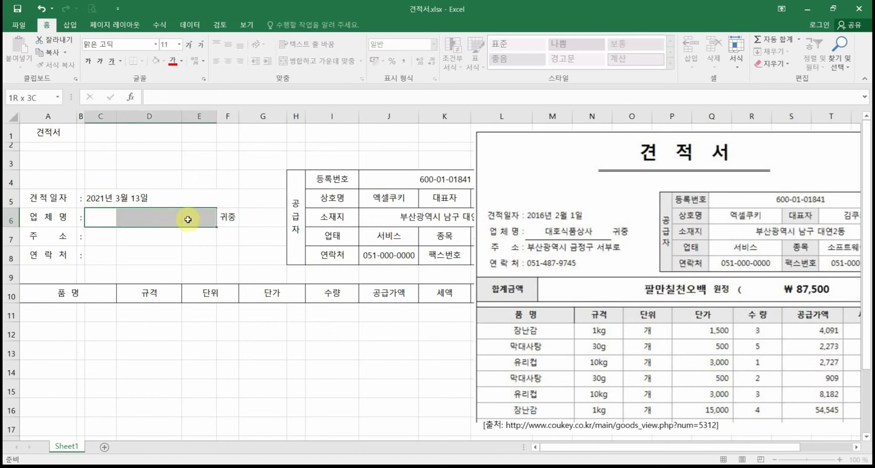
{"action": "left_click", "coordinate": [316, 64]}
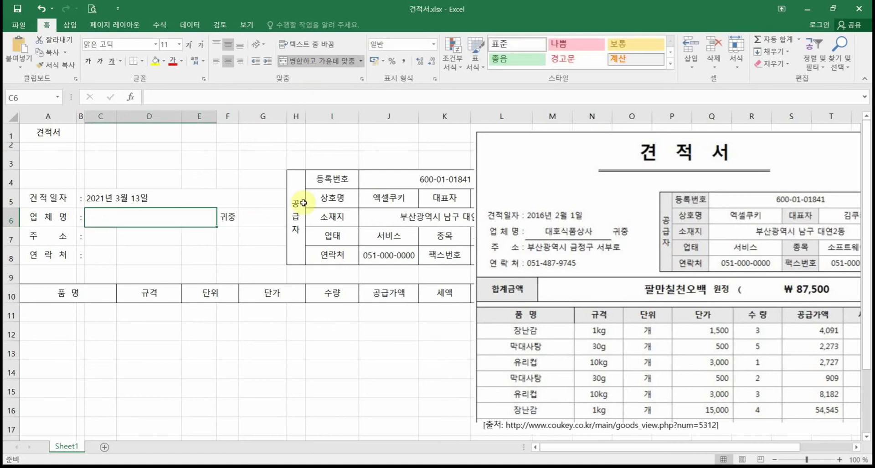
{"action": "type", "text": "대호식품"}
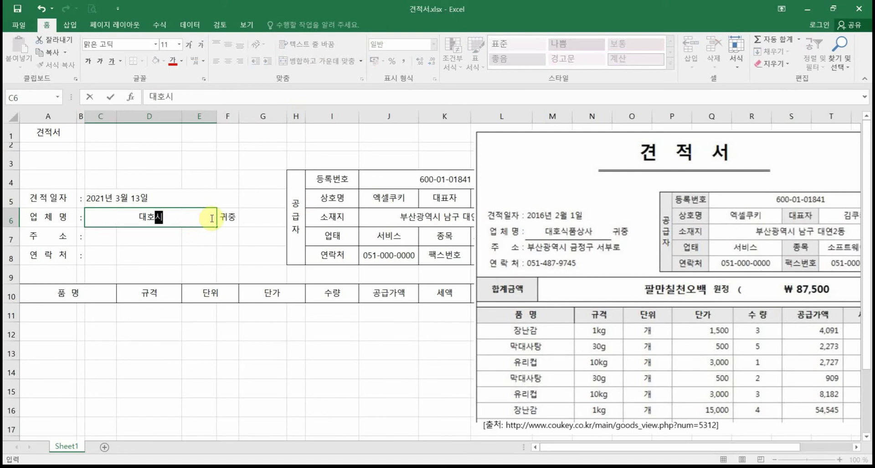
{"action": "type", "text": "상사"}
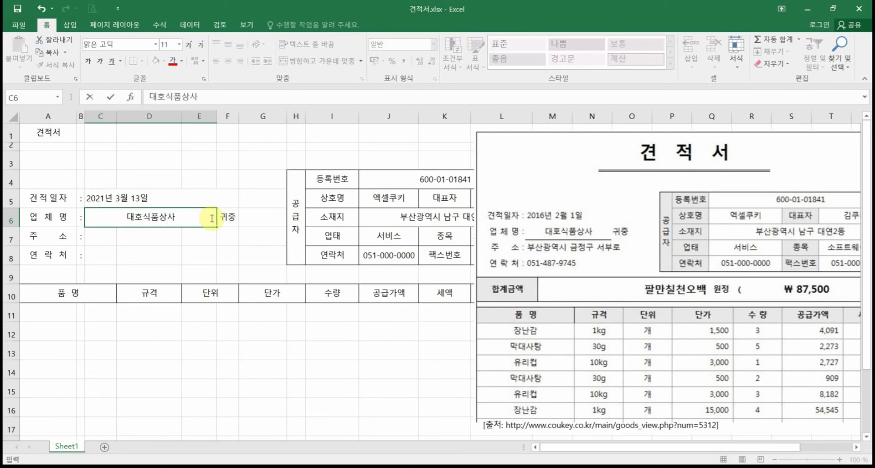
{"action": "left_click", "coordinate": [196, 237]}
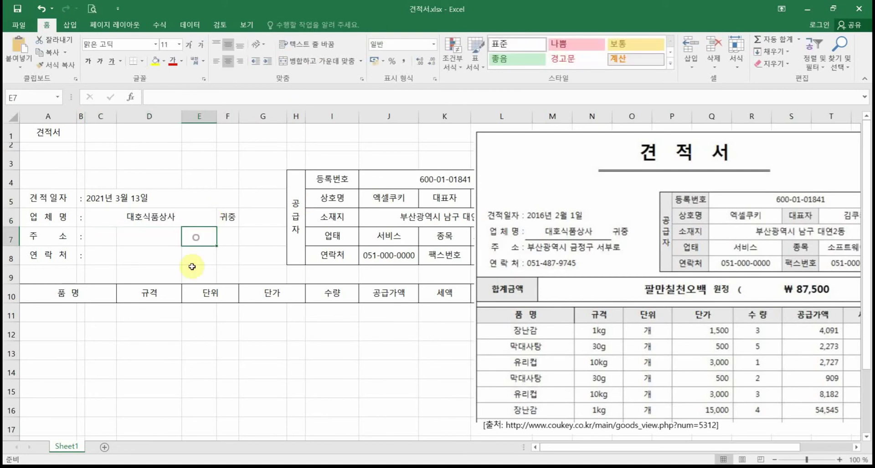
{"action": "left_click", "coordinate": [181, 219]}
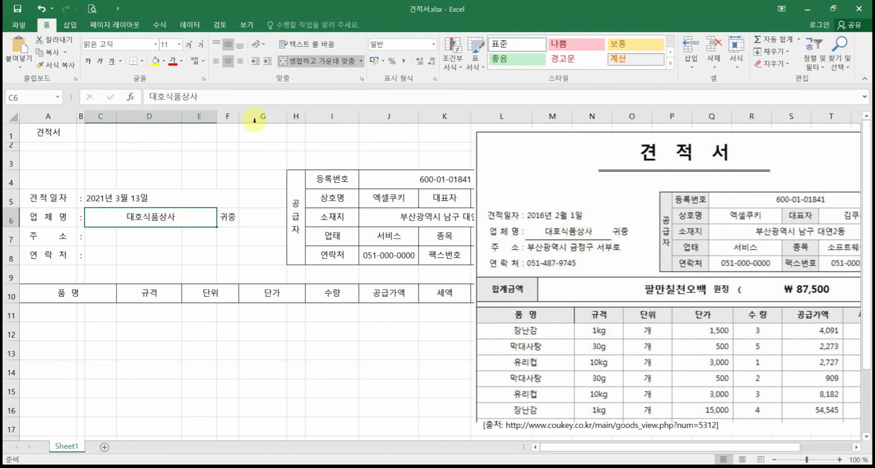
Step: Drop the trial underline on 대호식품상사 and give C6:E6 a bottom border
{"action": "left_click", "coordinate": [112, 65]}
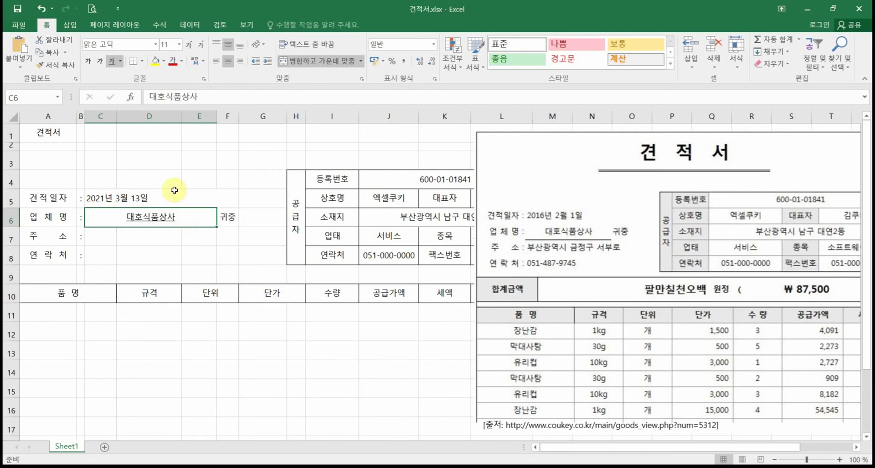
{"action": "left_click", "coordinate": [113, 60]}
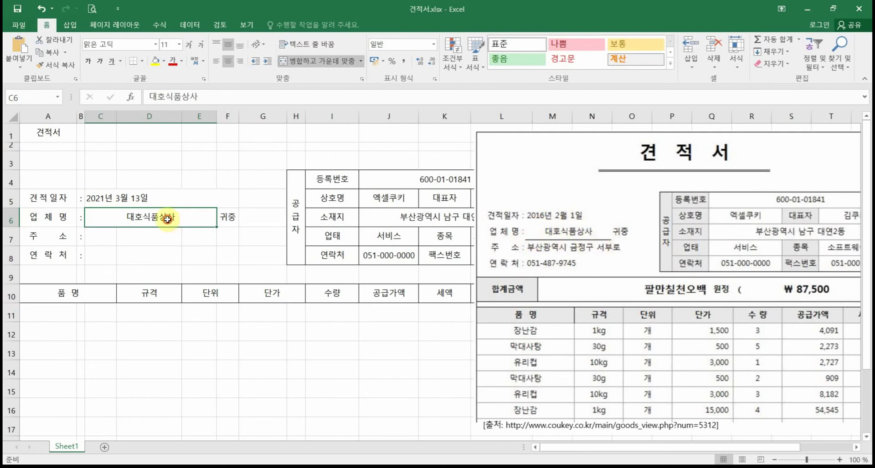
{"action": "left_click", "coordinate": [142, 61]}
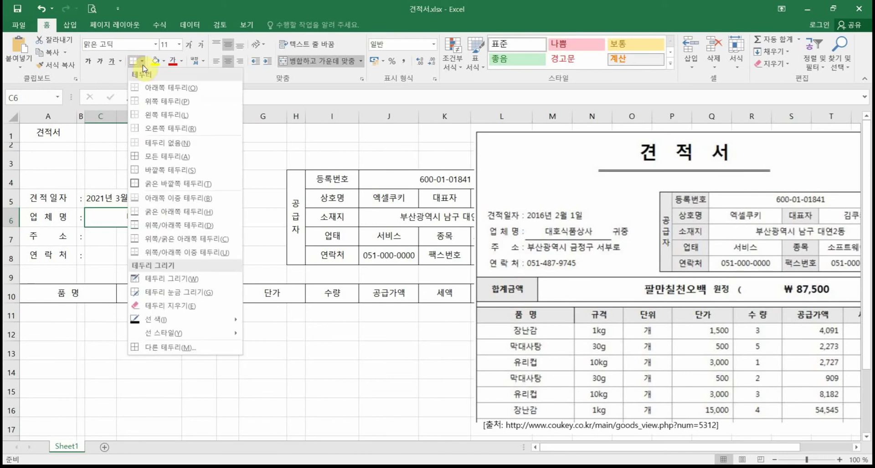
{"action": "left_click", "coordinate": [155, 90]}
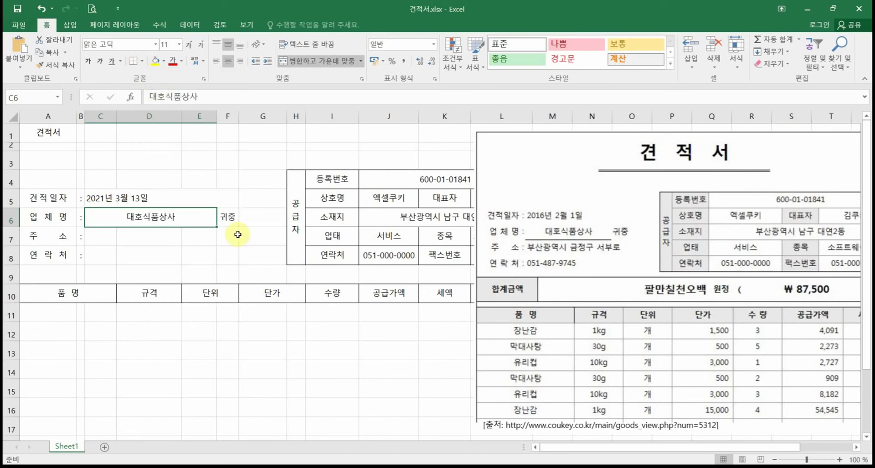
{"action": "left_click", "coordinate": [223, 237]}
{"action": "left_click", "coordinate": [261, 348]}
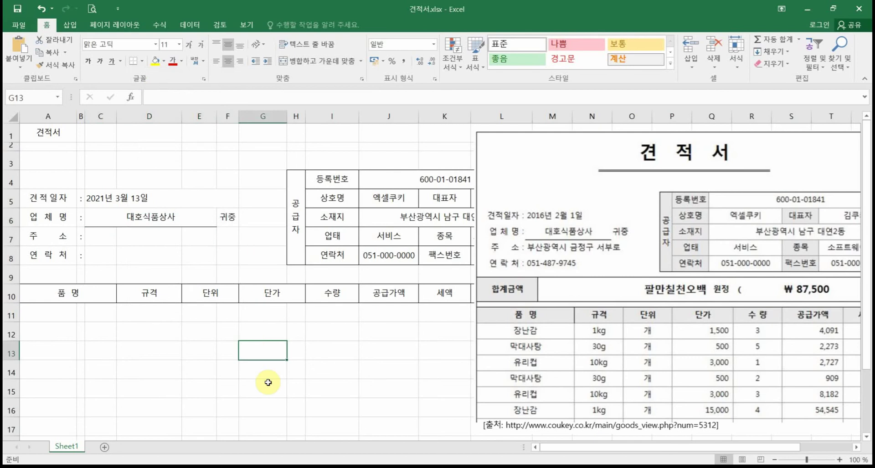
{"action": "left_click", "coordinate": [122, 214]}
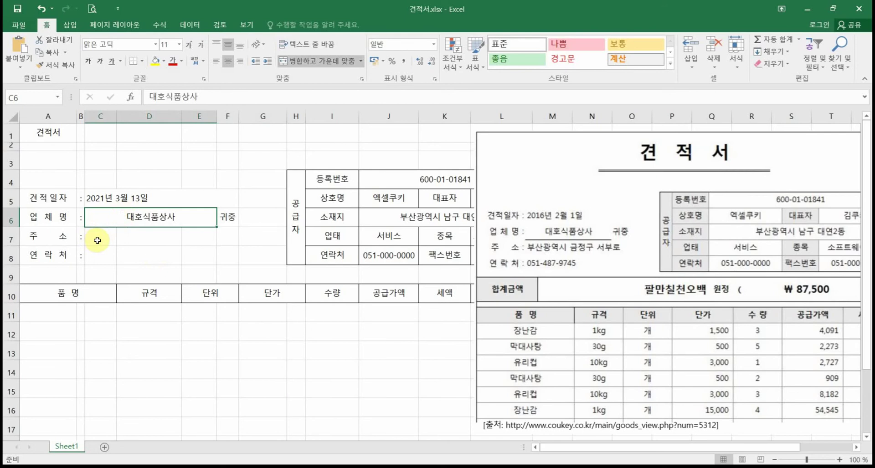
Step: Merge C7:G7, enter 부산광역시 금정구 서부로, and left-align it
{"action": "left_click_drag", "start_coordinate": [97, 240], "coordinate": [269, 242]}
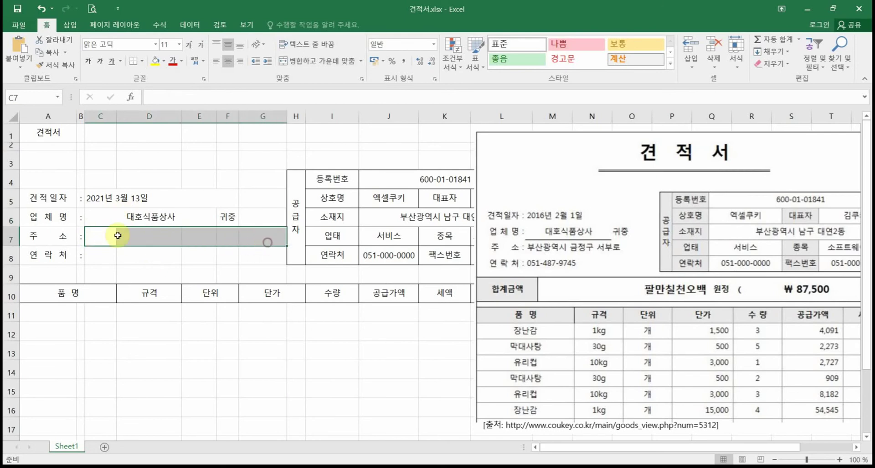
{"action": "left_click", "coordinate": [305, 62]}
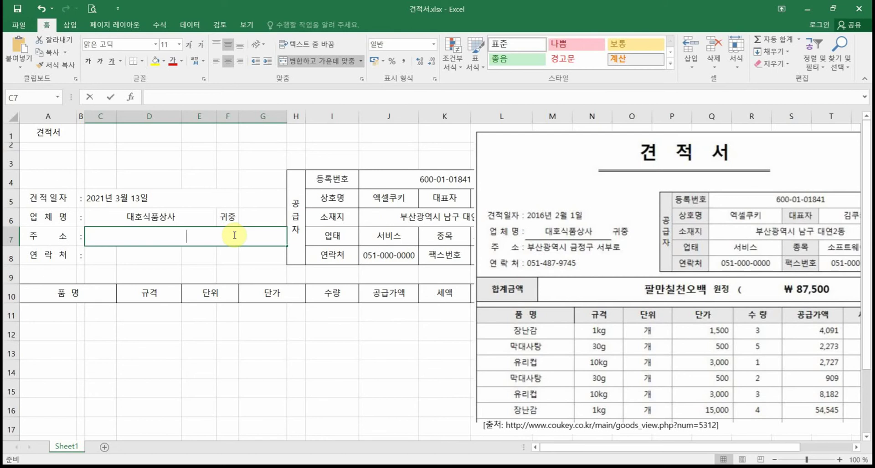
{"action": "type", "text": "부산광역시 금정구 서부"}
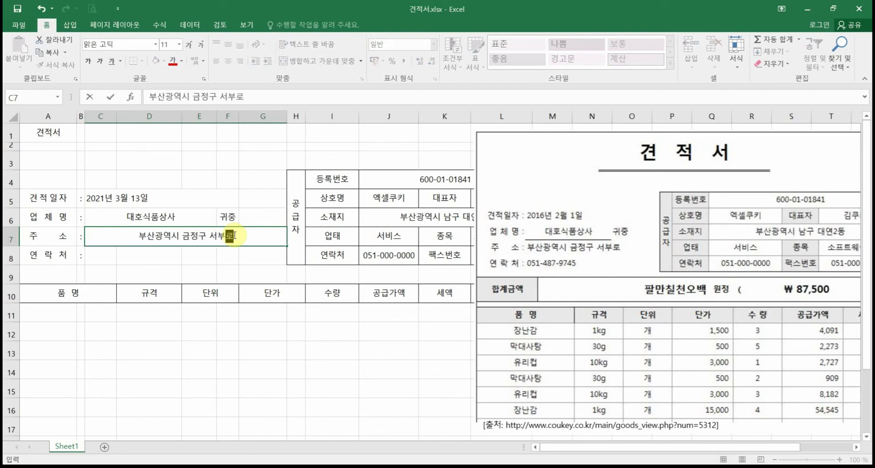
{"action": "type", "text": "로"}
{"action": "left_click", "coordinate": [191, 263]}
{"action": "left_click", "coordinate": [180, 236]}
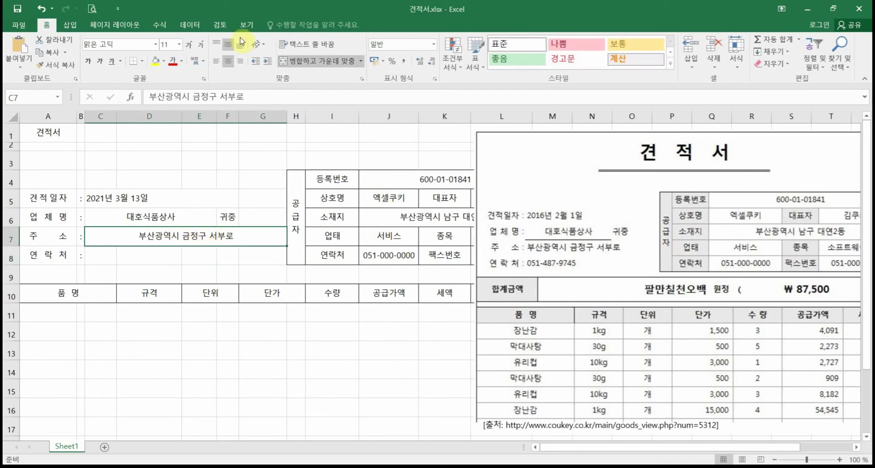
{"action": "left_click", "coordinate": [215, 60]}
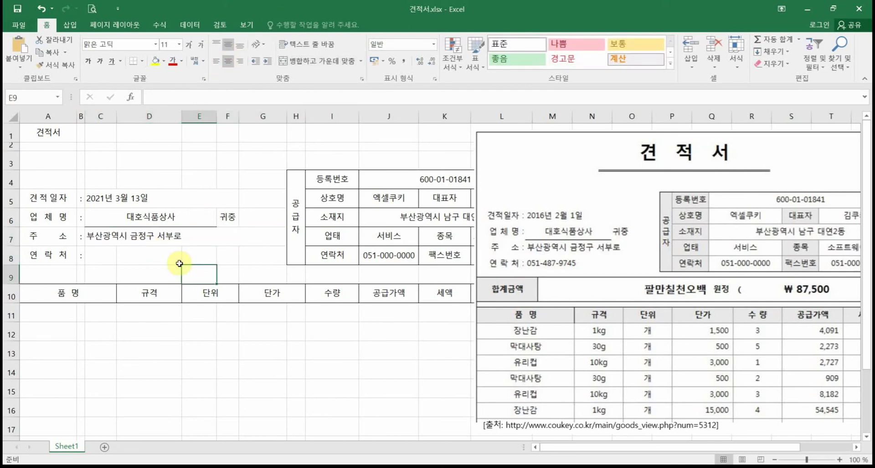
Step: Try left-aligning 대호식품상사 in C6, then centre it again
{"action": "left_click", "coordinate": [168, 217]}
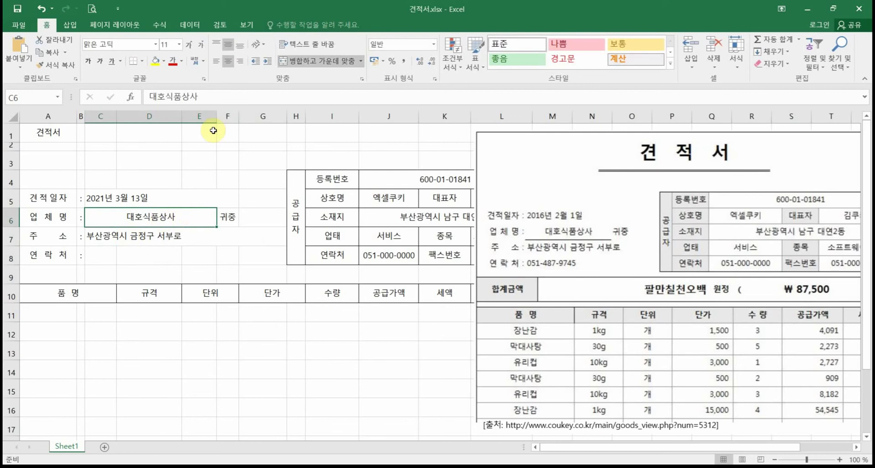
{"action": "left_click", "coordinate": [216, 61]}
{"action": "left_click", "coordinate": [199, 274]}
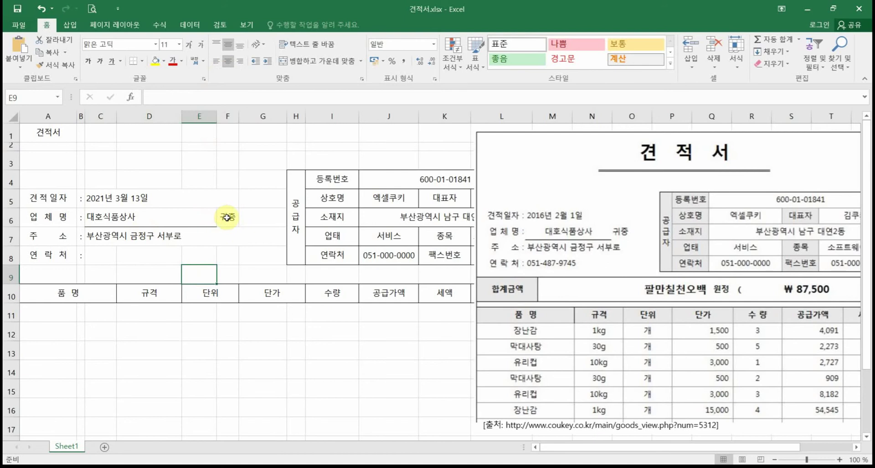
{"action": "left_click", "coordinate": [148, 220]}
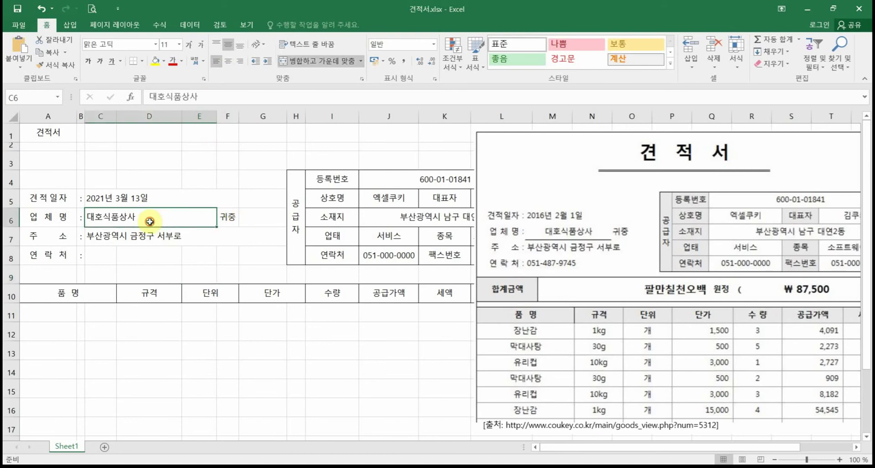
{"action": "left_click", "coordinate": [227, 61]}
{"action": "left_click", "coordinate": [216, 245]}
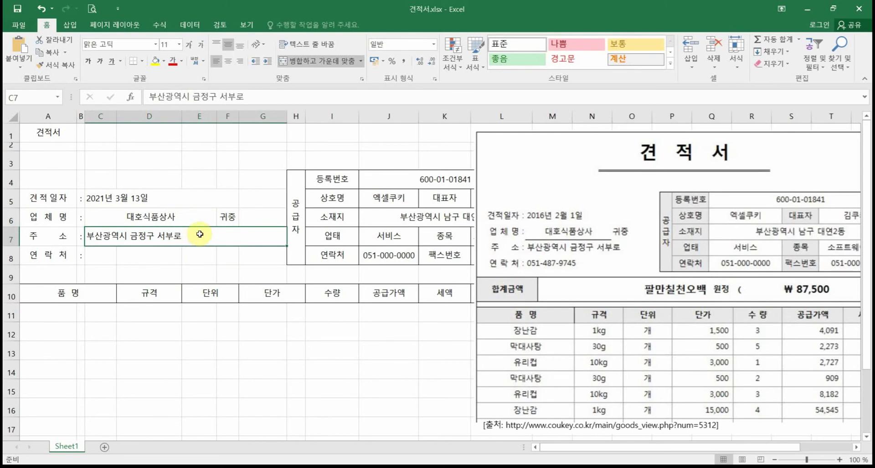
Step: Append 5가 현대엑셀쿠키빌딩 가동 1203호 to the address in C7
{"action": "double_click", "coordinate": [199, 236]}
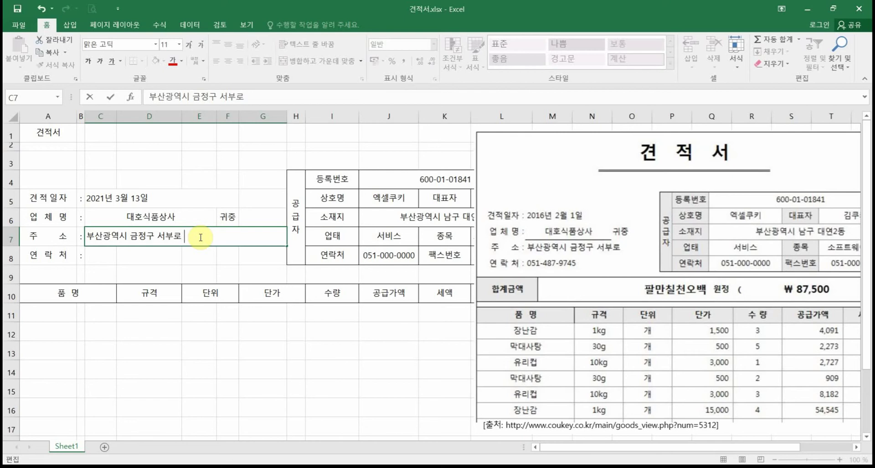
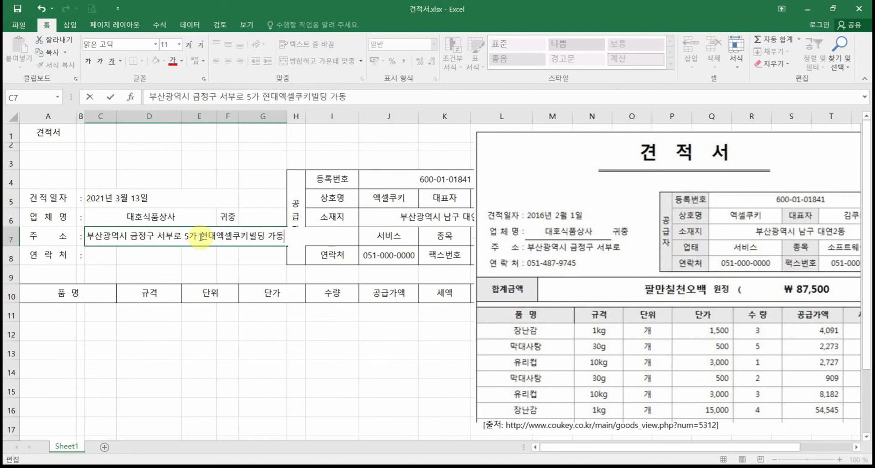
{"action": "key", "text": "Return"}
{"action": "left_click", "coordinate": [200, 237]}
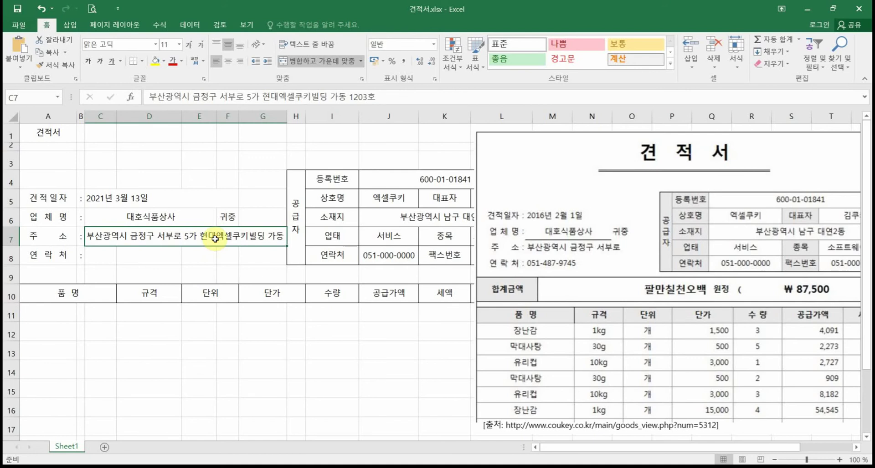
Step: Try wrapping the address with a taller row 7, then undo and turn wrapping off
{"action": "left_click", "coordinate": [309, 49]}
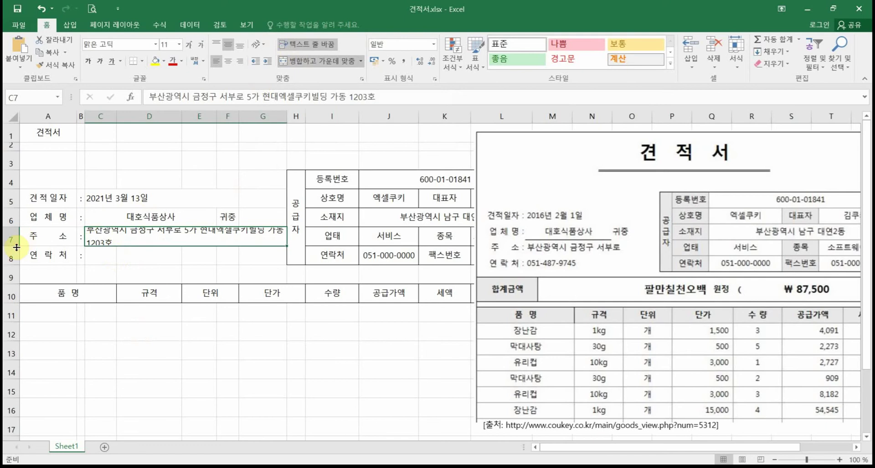
{"action": "left_click_drag", "start_coordinate": [16, 246], "coordinate": [16, 257]}
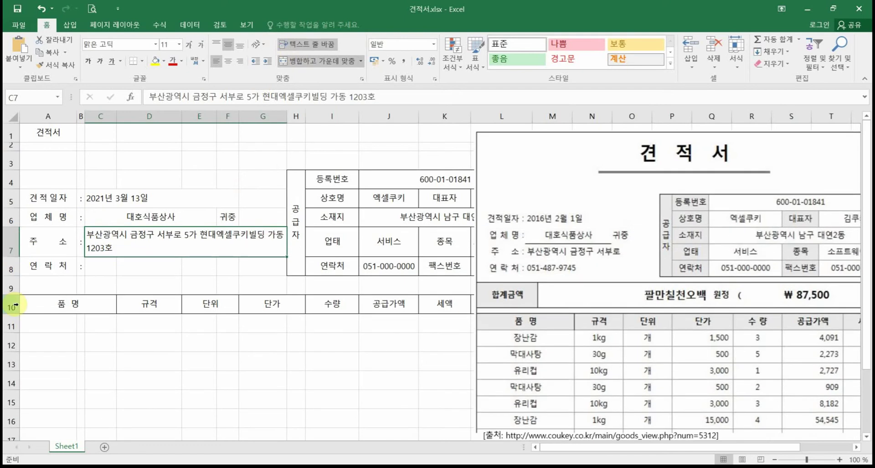
{"action": "key", "text": "ctrl+z"}
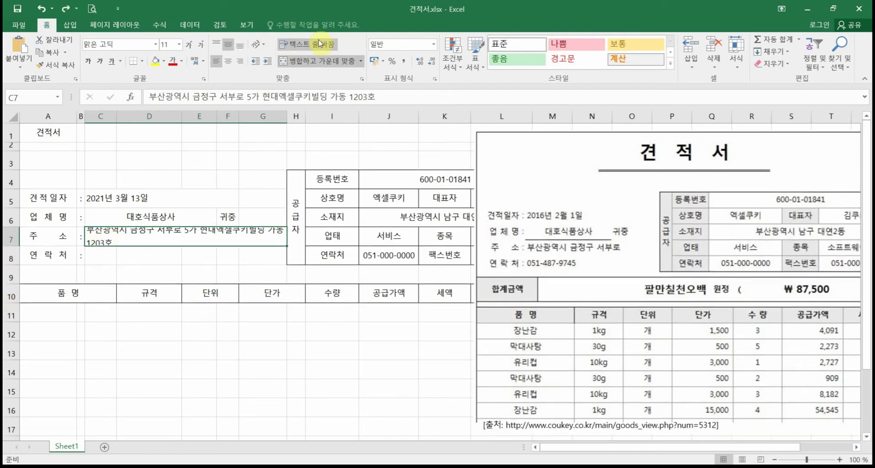
{"action": "left_click", "coordinate": [317, 44]}
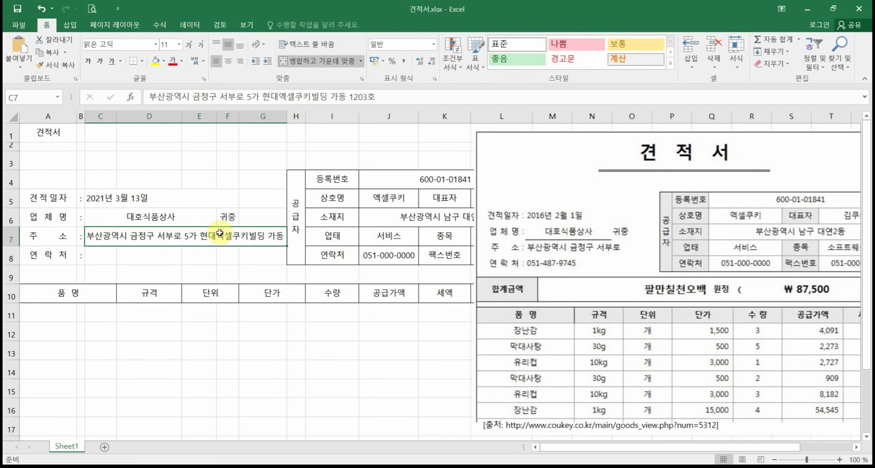
Step: Turn on Shrink to fit for C7 in the Format Cells alignment settings
{"action": "right_click", "coordinate": [220, 235]}
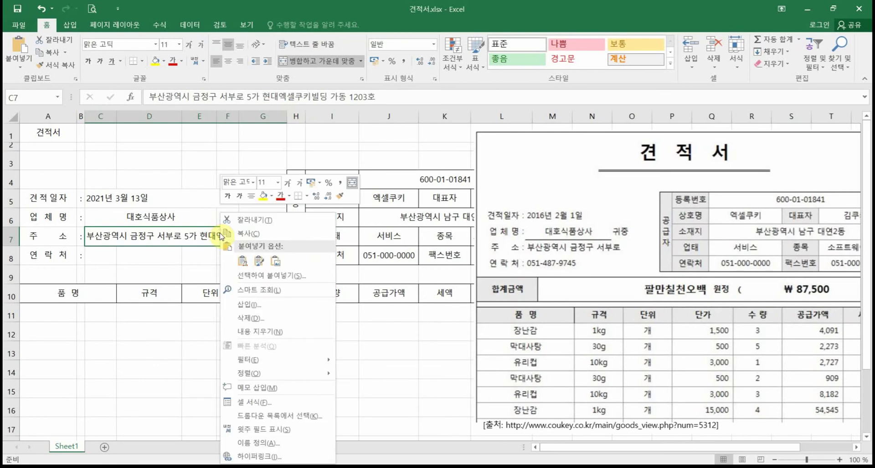
{"action": "left_click", "coordinate": [260, 402]}
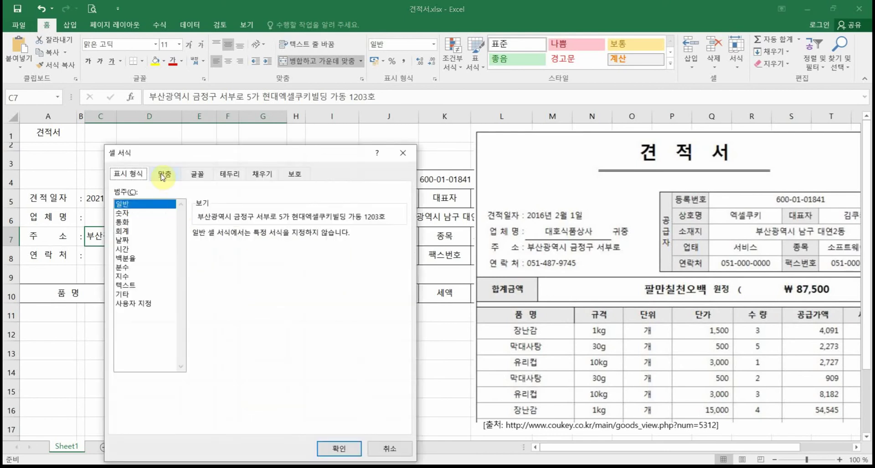
{"action": "left_click", "coordinate": [163, 175]}
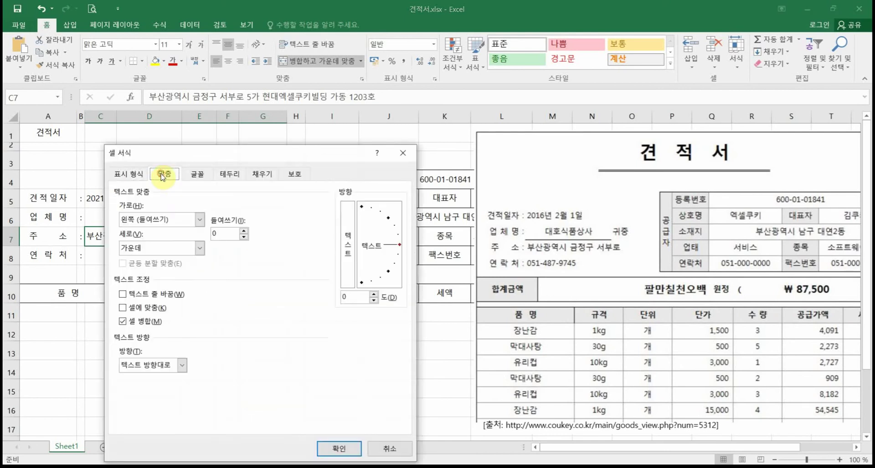
{"action": "left_click", "coordinate": [146, 310]}
{"action": "left_click", "coordinate": [338, 448]}
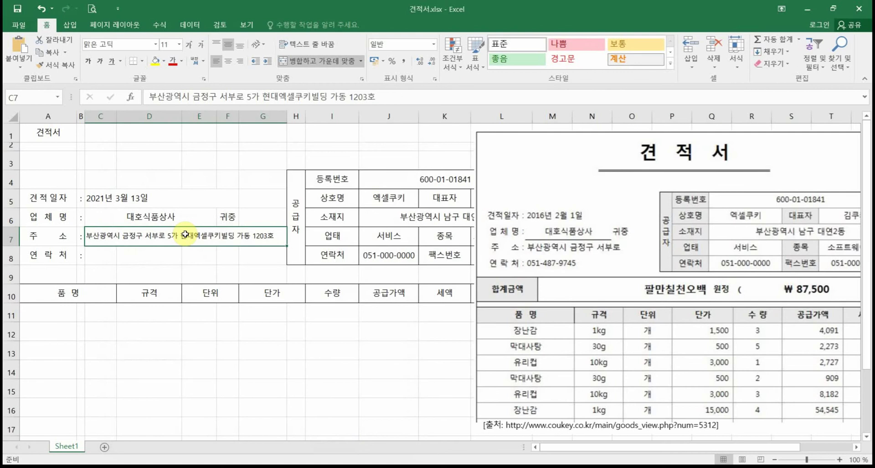
Step: Delete the building part so C7 reads 부산광역시 금정구 서부로, then recheck its formatting
{"action": "double_click", "coordinate": [185, 234]}
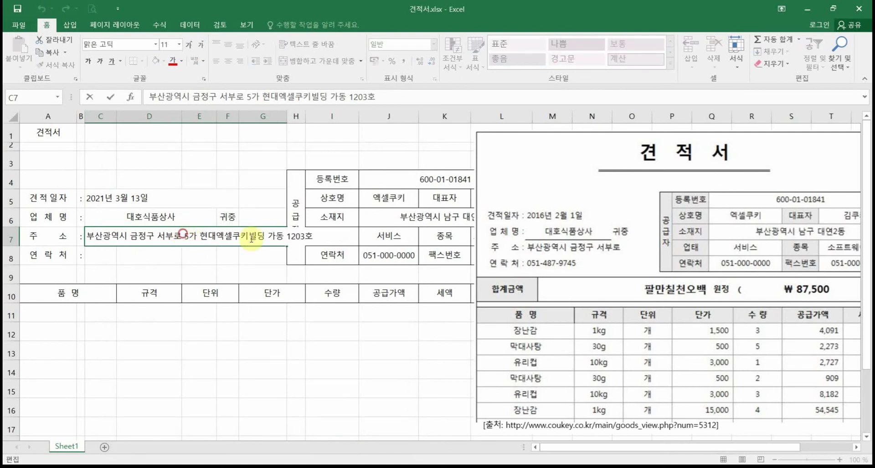
{"action": "left_click_drag", "start_coordinate": [251, 238], "coordinate": [332, 245]}
{"action": "key", "text": "Delete"}
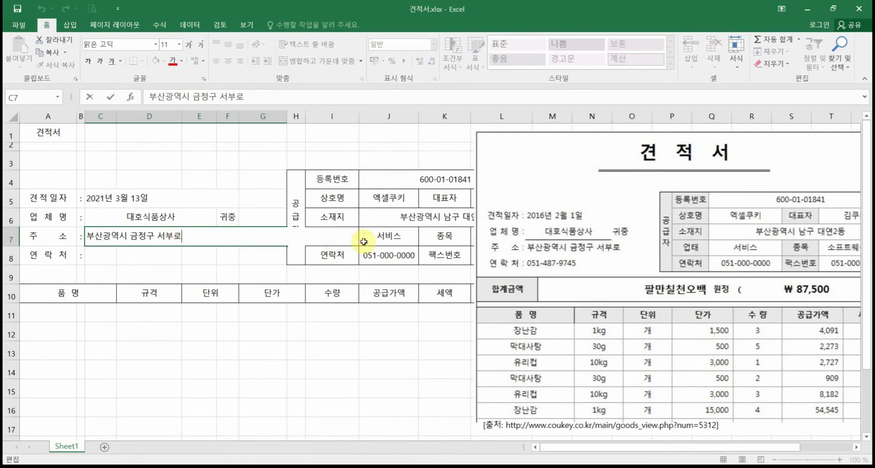
{"action": "key", "text": "Return"}
{"action": "left_click", "coordinate": [183, 239]}
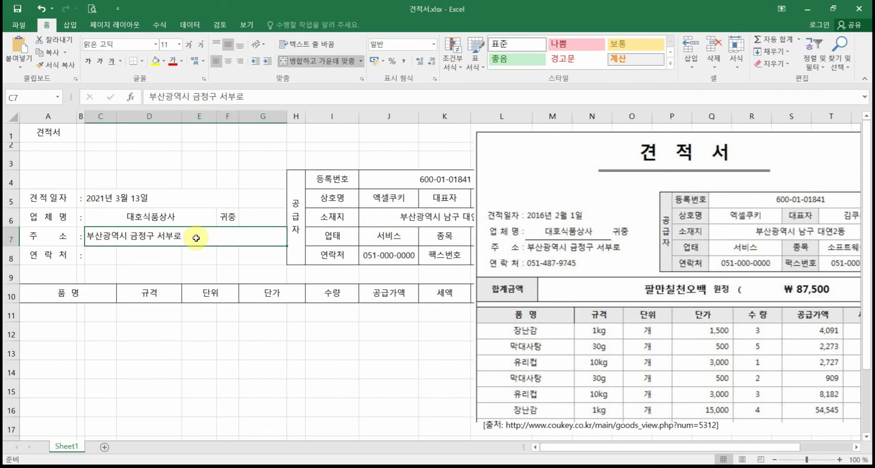
{"action": "right_click", "coordinate": [131, 238]}
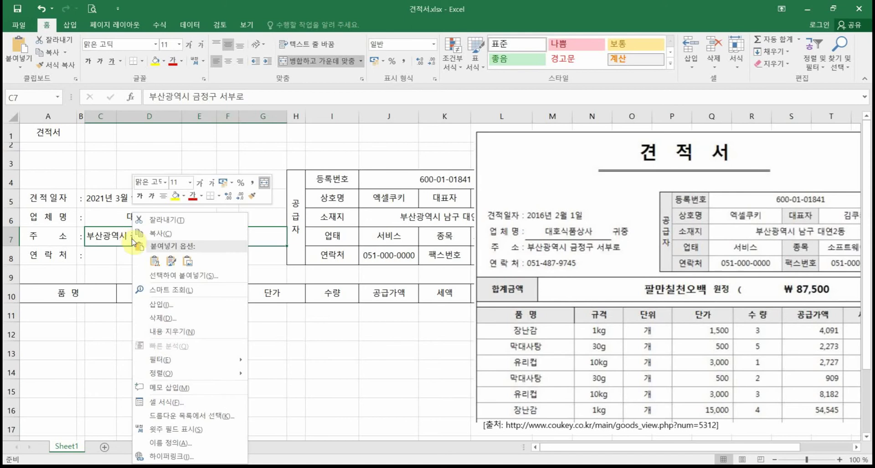
{"action": "left_click", "coordinate": [181, 401]}
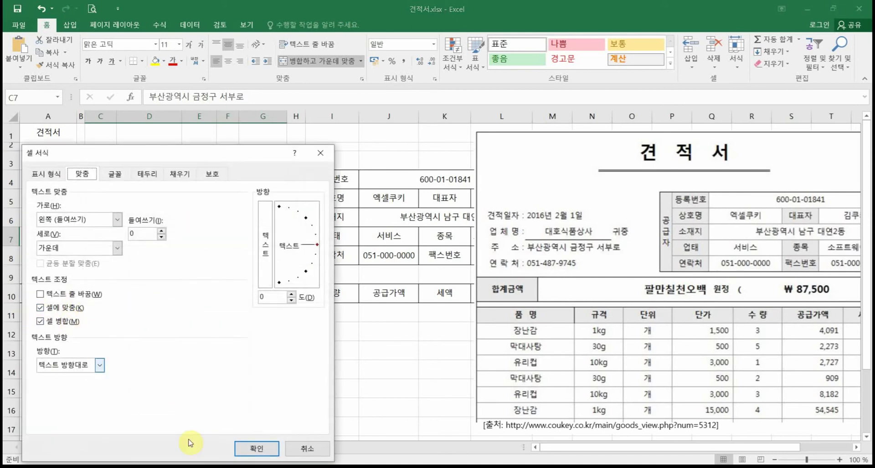
{"action": "left_click", "coordinate": [257, 444]}
Step: Merge C8:F8, enter the contact phone number, and left-align it
{"action": "left_click", "coordinate": [92, 258]}
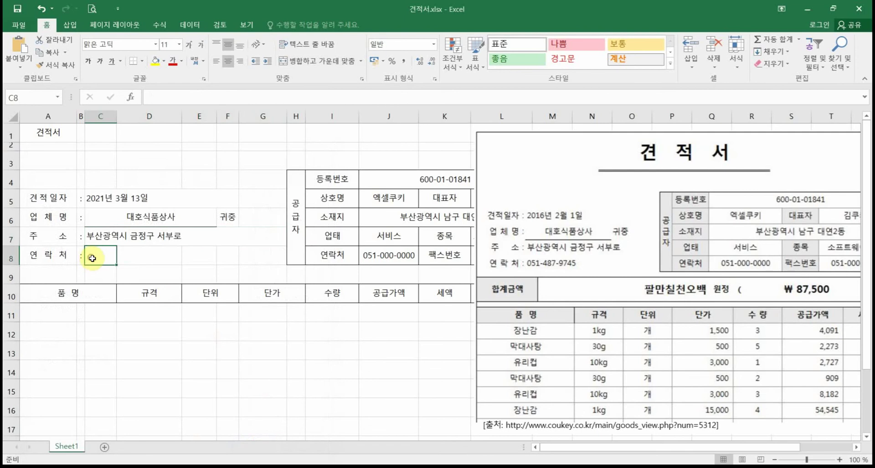
{"action": "left_click_drag", "start_coordinate": [109, 256], "coordinate": [205, 255]}
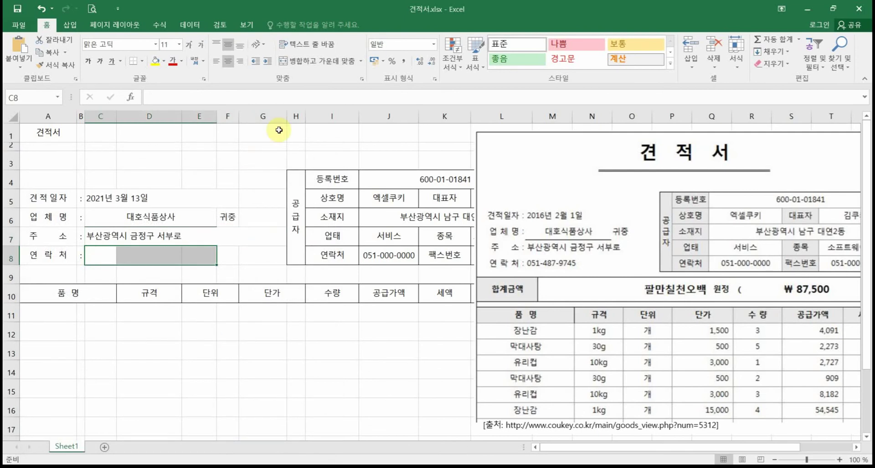
{"action": "left_click_drag", "start_coordinate": [88, 253], "coordinate": [231, 256]}
{"action": "left_click", "coordinate": [314, 61]}
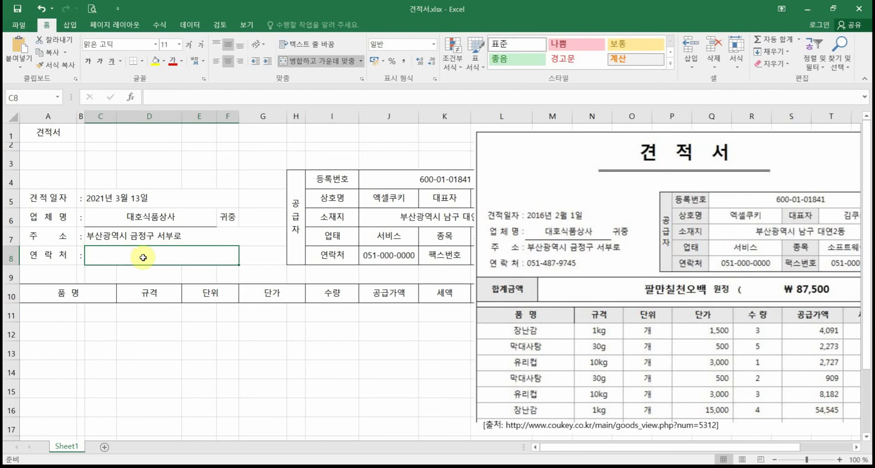
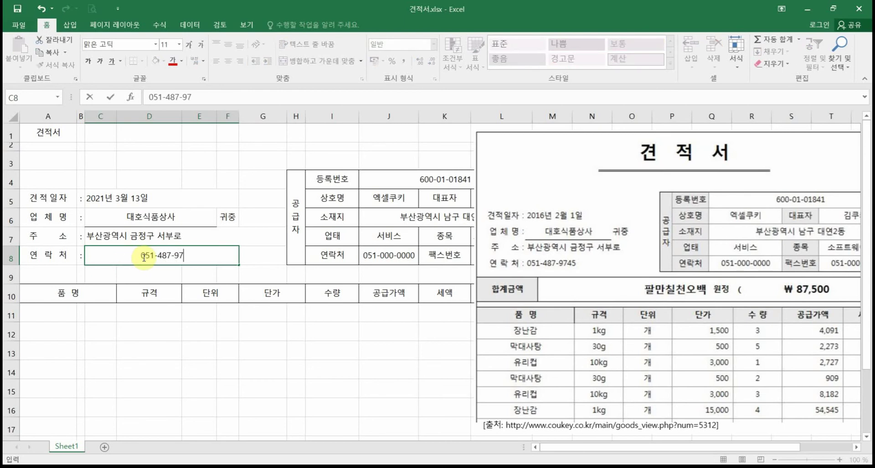
{"action": "key", "text": "Return"}
{"action": "left_click", "coordinate": [145, 256]}
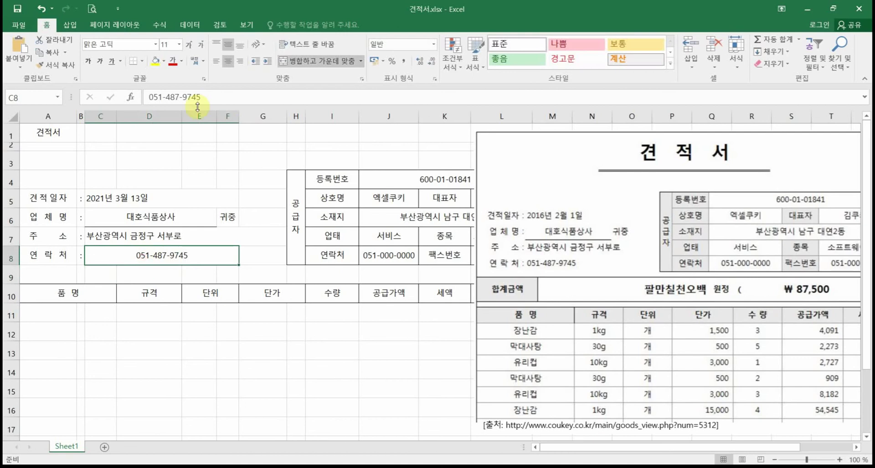
{"action": "left_click", "coordinate": [216, 61]}
Step: Drag the reference quotation picture right past column L to uncover the 합계 column
{"action": "left_click", "coordinate": [264, 365]}
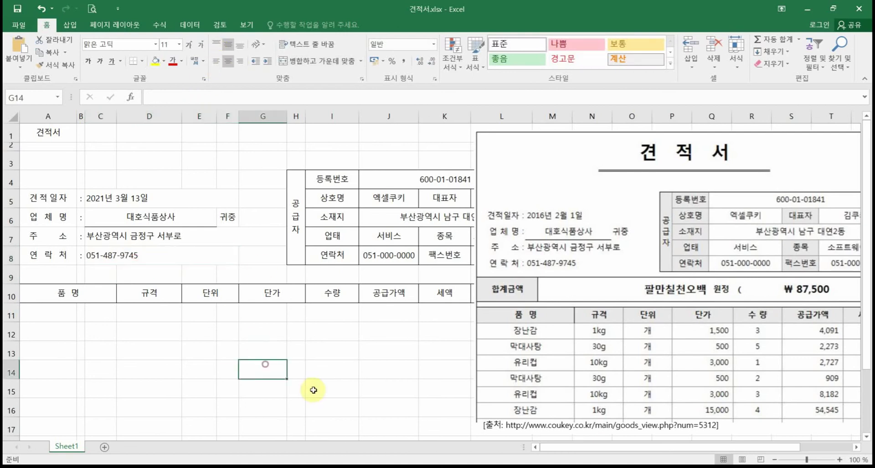
{"action": "left_click_drag", "start_coordinate": [504, 166], "coordinate": [610, 169]}
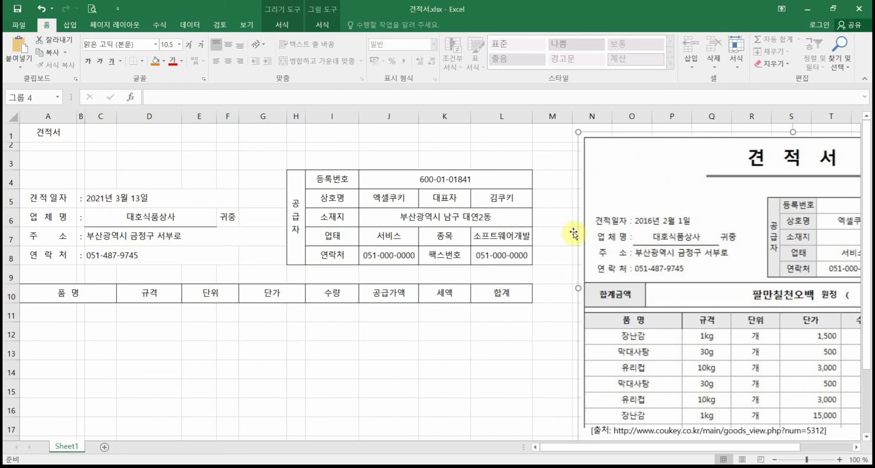
{"action": "mouse_move", "coordinate": [621, 162]}
{"action": "left_mouse_down"}
{"action": "mouse_move", "coordinate": [600, 165]}
{"action": "mouse_move", "coordinate": [615, 161]}
{"action": "left_mouse_up"}
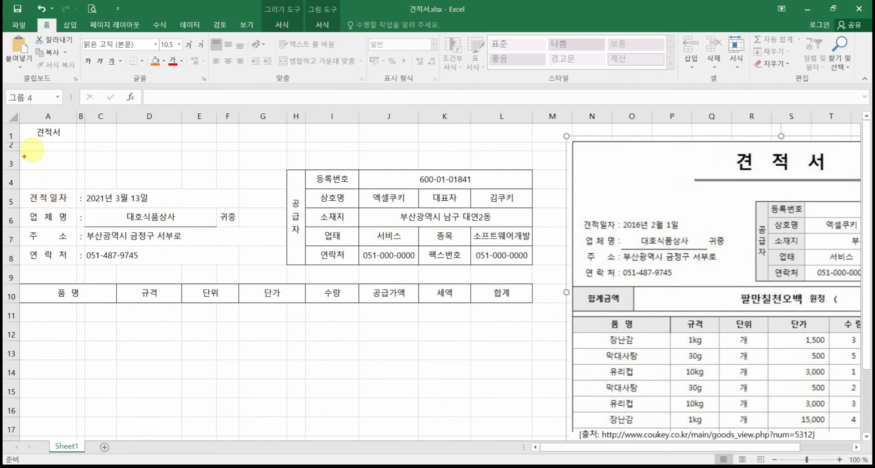
{"action": "mouse_move", "coordinate": [28, 180]}
{"action": "left_mouse_down"}
{"action": "mouse_move", "coordinate": [78, 158]}
{"action": "mouse_move", "coordinate": [235, 231]}
{"action": "mouse_move", "coordinate": [342, 164]}
{"action": "mouse_move", "coordinate": [505, 254]}
{"action": "left_mouse_up"}
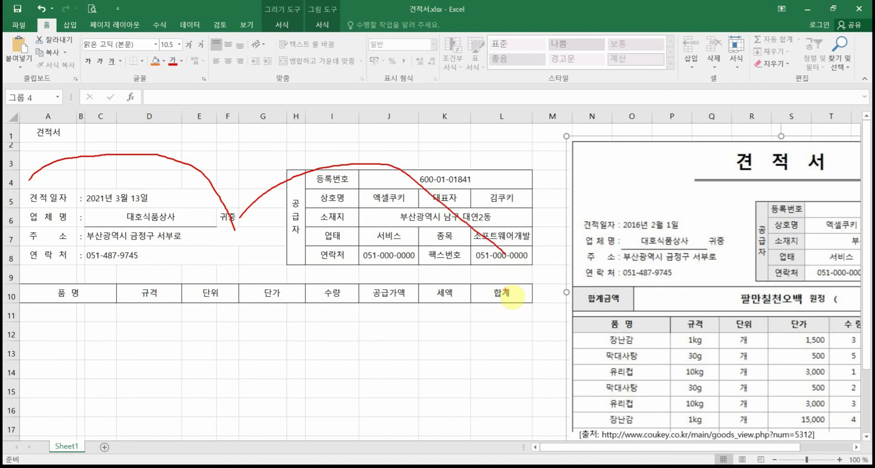
{"action": "key", "text": "Escape"}
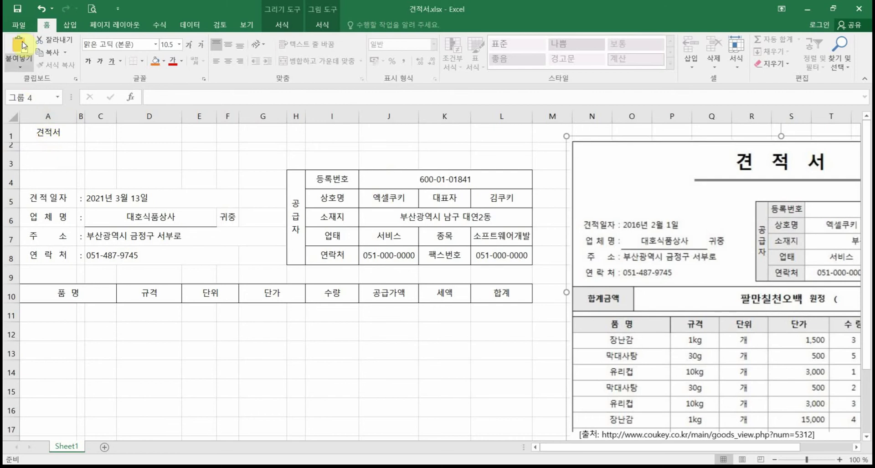
Step: Open the print preview and page through its three pages
{"action": "left_click", "coordinate": [22, 25]}
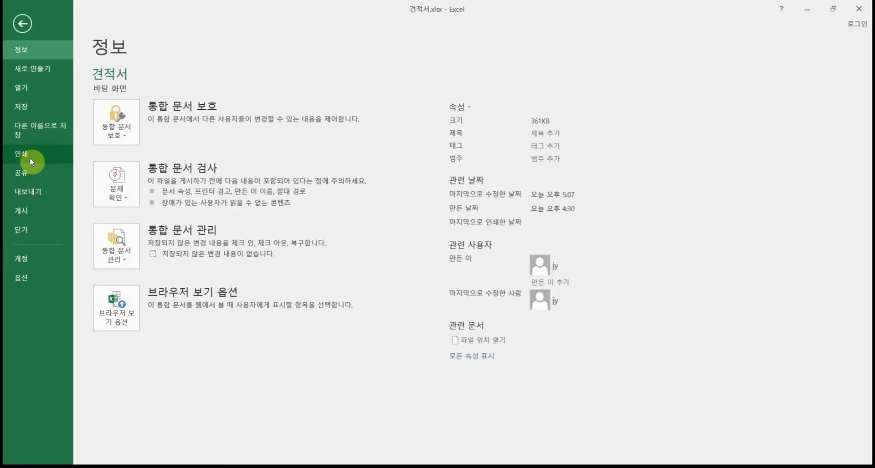
{"action": "left_click", "coordinate": [30, 159]}
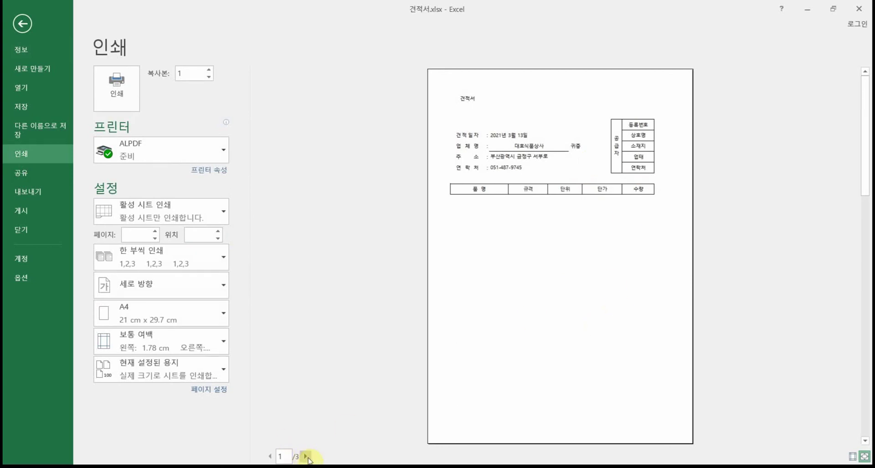
{"action": "left_click", "coordinate": [307, 457]}
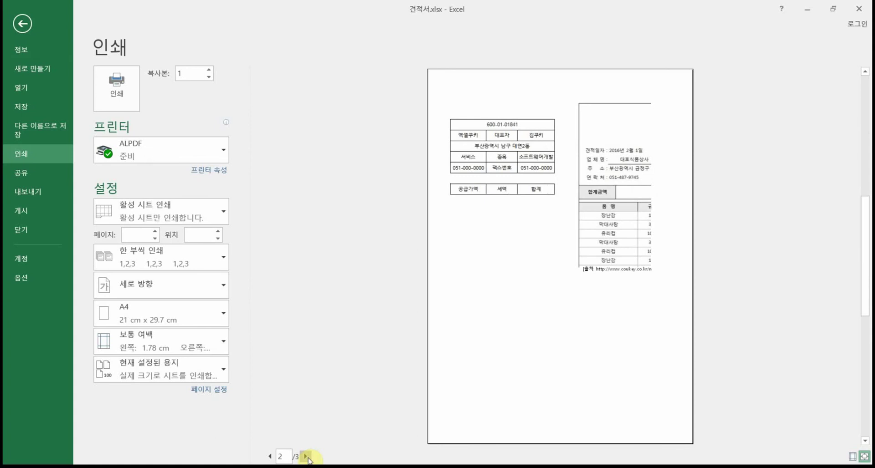
{"action": "left_click", "coordinate": [306, 457]}
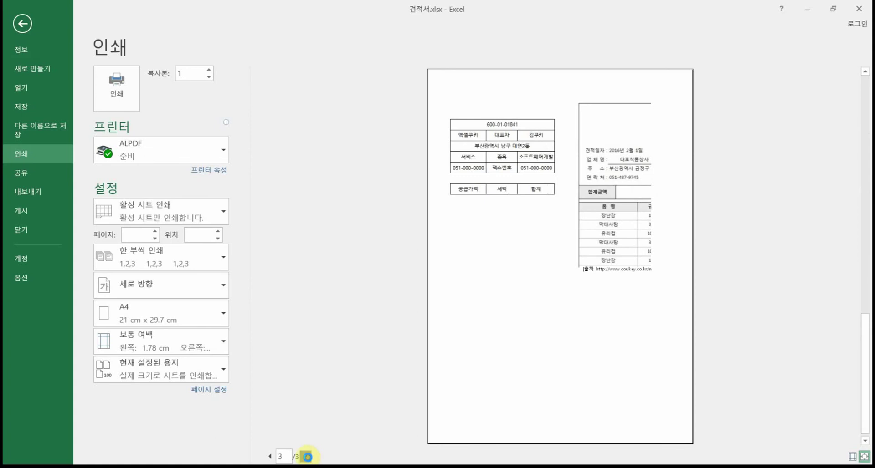
{"action": "left_click", "coordinate": [269, 457]}
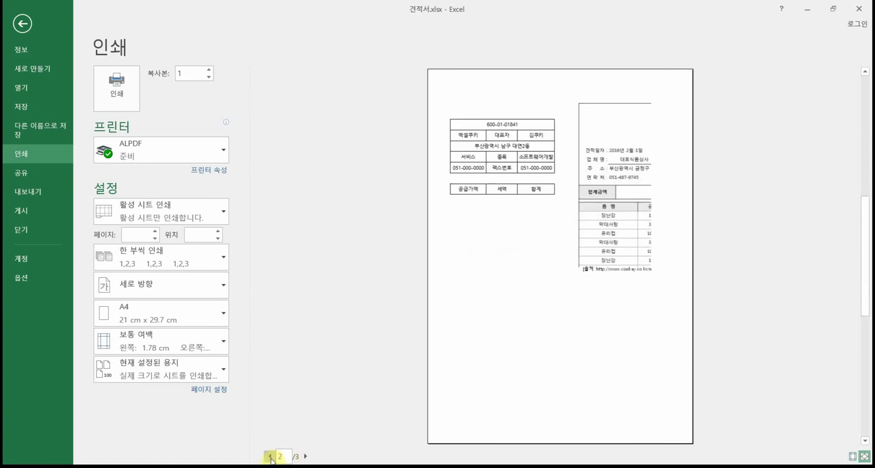
{"action": "left_click", "coordinate": [269, 457]}
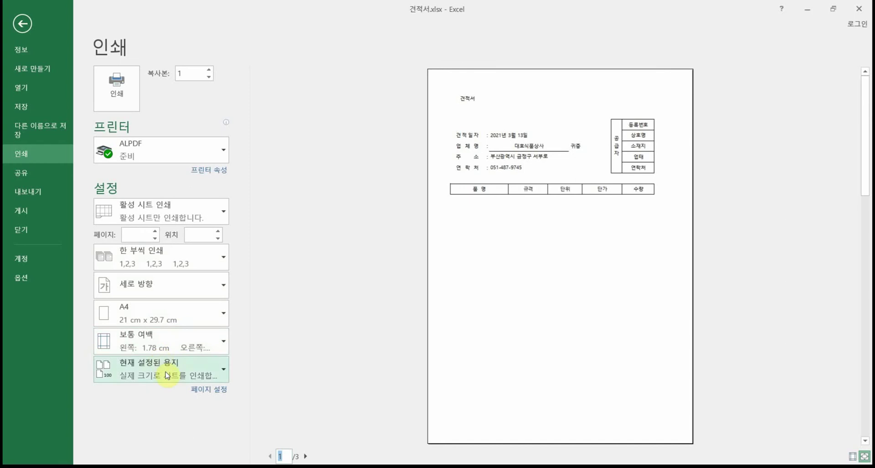
Step: Set Narrow margins and Fit Sheet on One Page, then return to the worksheet
{"action": "left_click", "coordinate": [170, 347]}
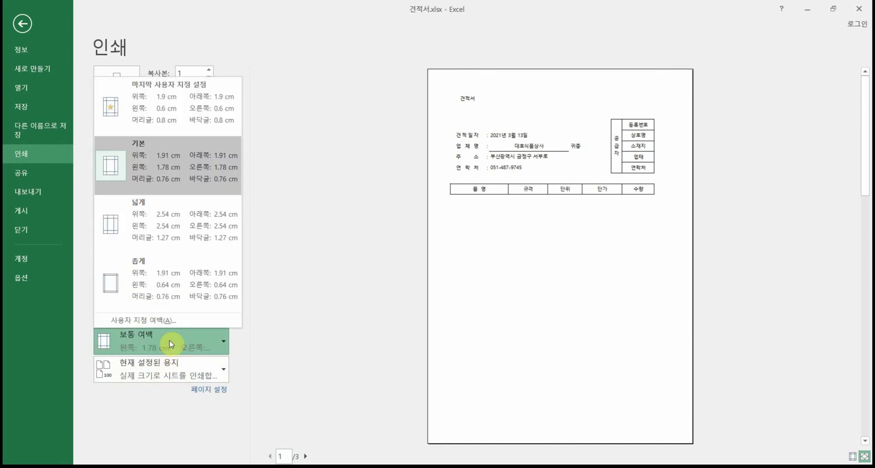
{"action": "left_click", "coordinate": [202, 281]}
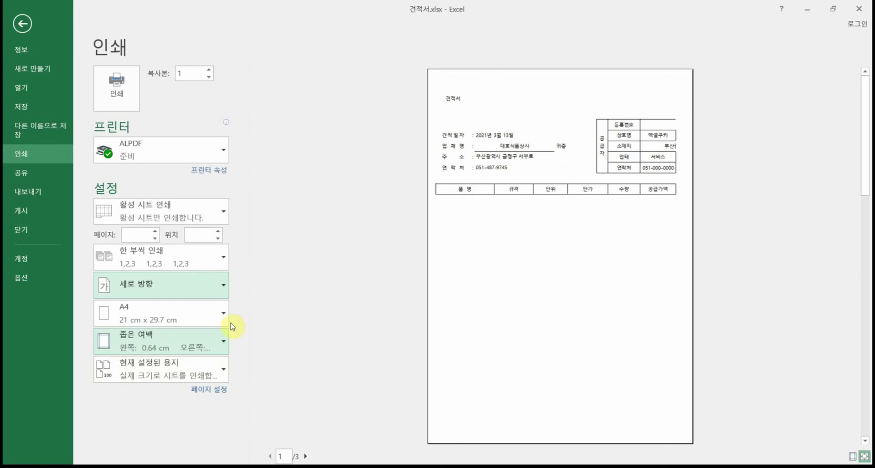
{"action": "left_click", "coordinate": [201, 372]}
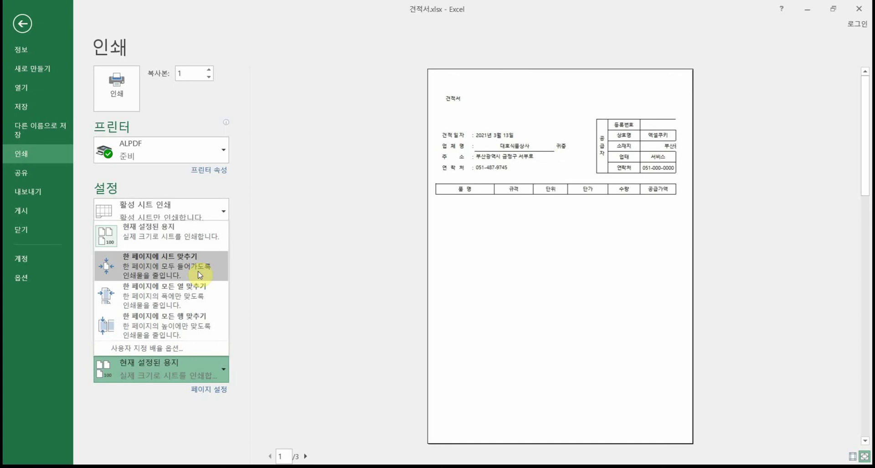
{"action": "left_click", "coordinate": [197, 273]}
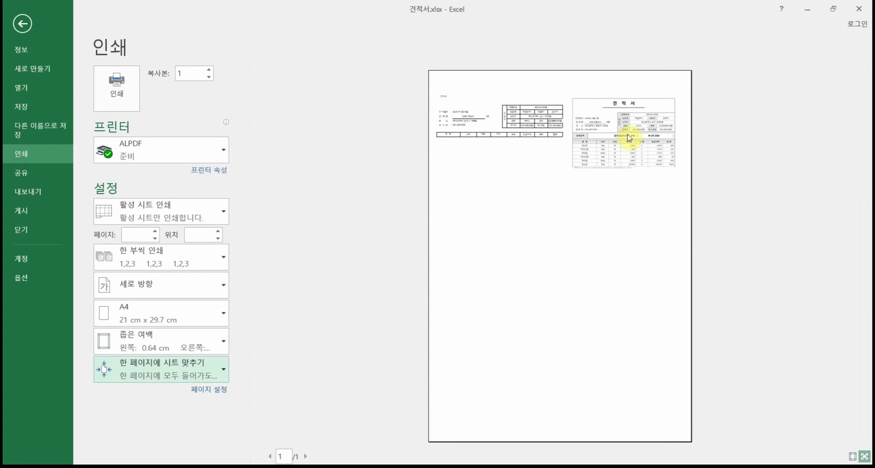
{"action": "left_click", "coordinate": [23, 25]}
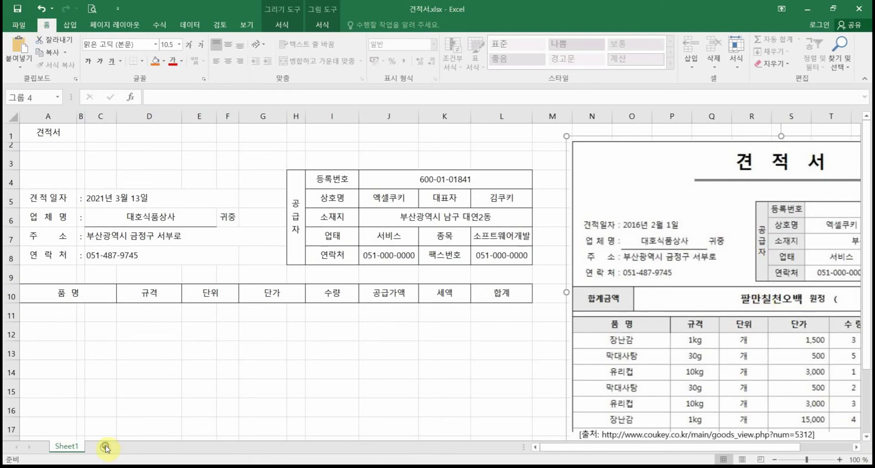
Step: Add Sheet2, then group the reference picture with its source URL note
{"action": "left_click", "coordinate": [104, 447]}
{"action": "left_click", "coordinate": [65, 447]}
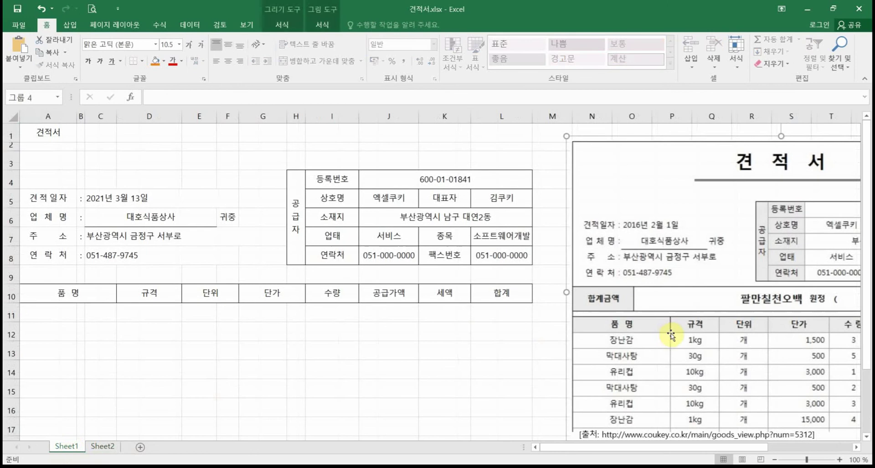
{"action": "key", "text": "Delete"}
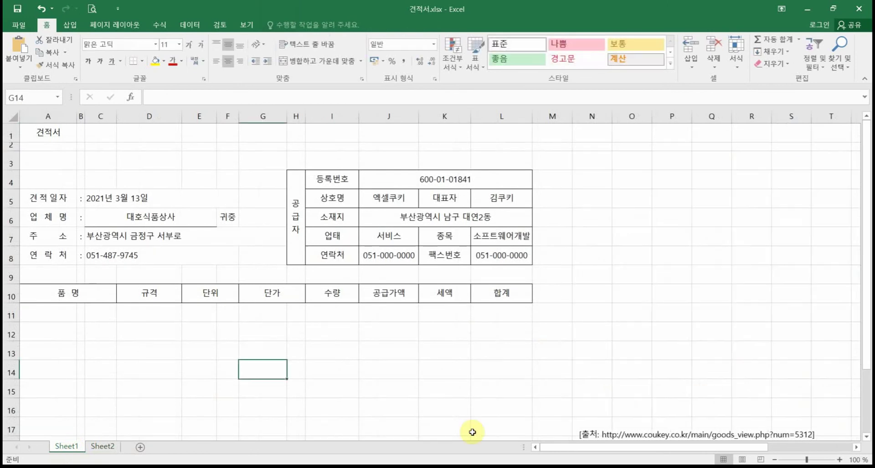
{"action": "left_click", "coordinate": [628, 433]}
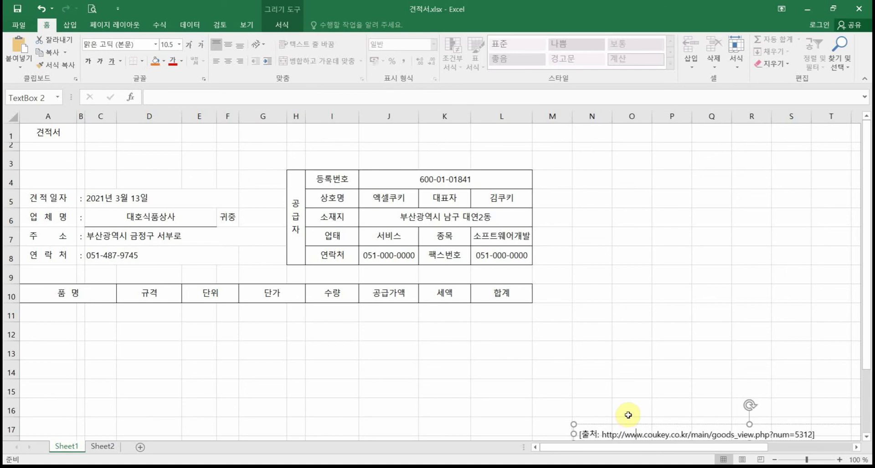
{"action": "key", "text": "ctrl+z"}
{"action": "left_click", "coordinate": [615, 435], "text": "ctrl"}
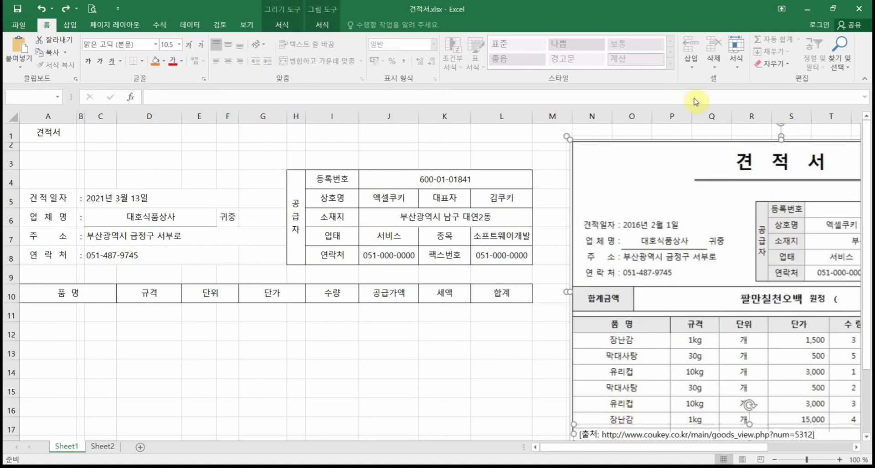
{"action": "left_click", "coordinate": [323, 24]}
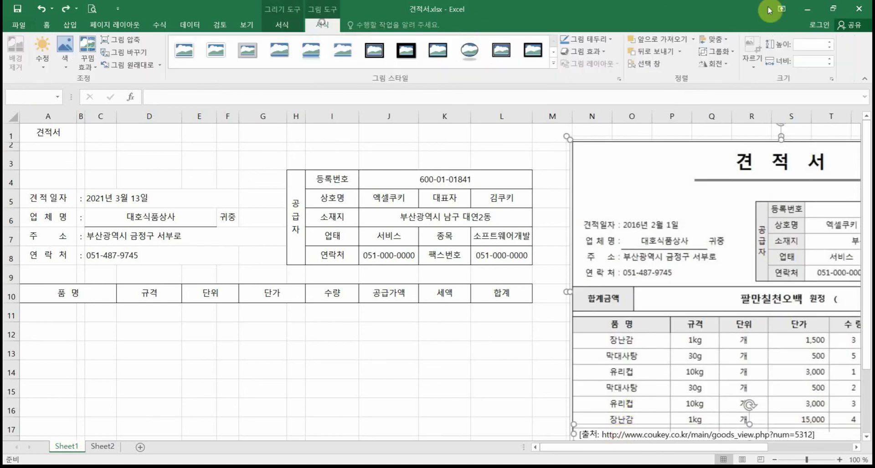
{"action": "left_click", "coordinate": [716, 51]}
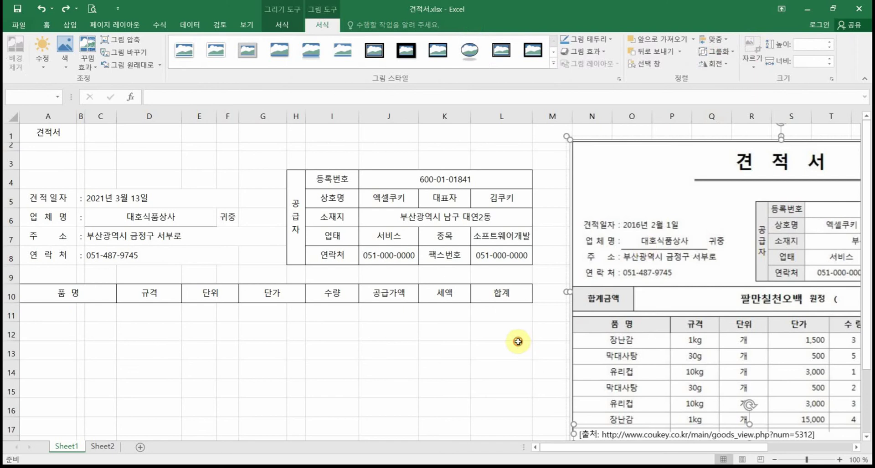
{"action": "left_click", "coordinate": [553, 392]}
Step: Cut the picture group from Sheet1 and paste it into Sheet2
{"action": "left_click", "coordinate": [571, 349]}
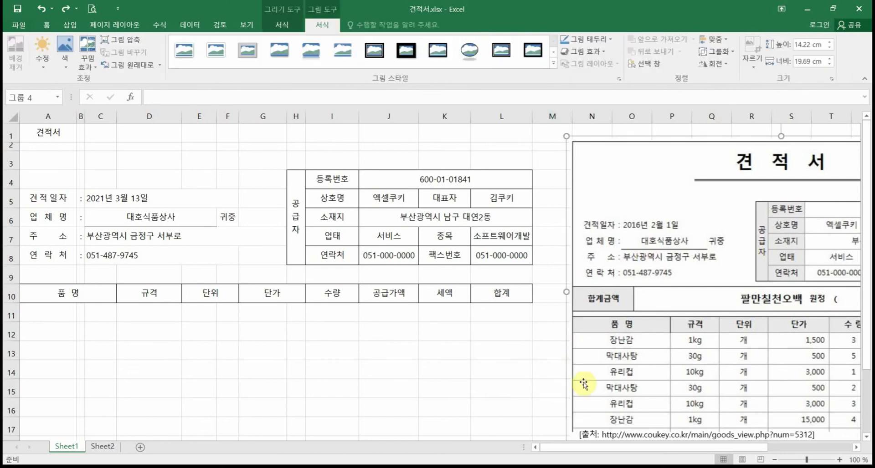
{"action": "key", "text": "ctrl+x"}
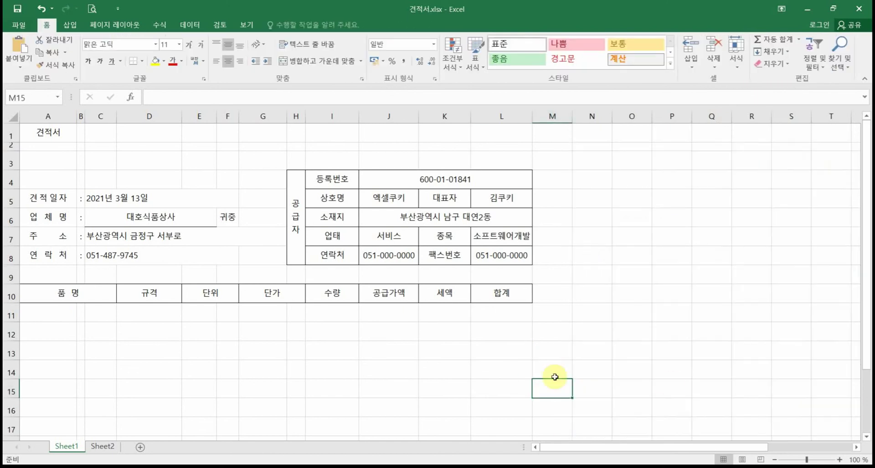
{"action": "left_click", "coordinate": [97, 447]}
{"action": "key", "text": "ctrl+v"}
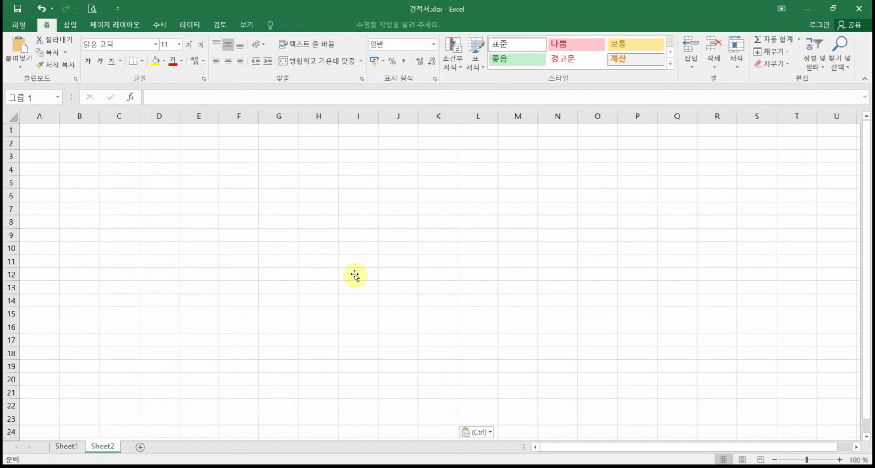
{"action": "left_click", "coordinate": [66, 447]}
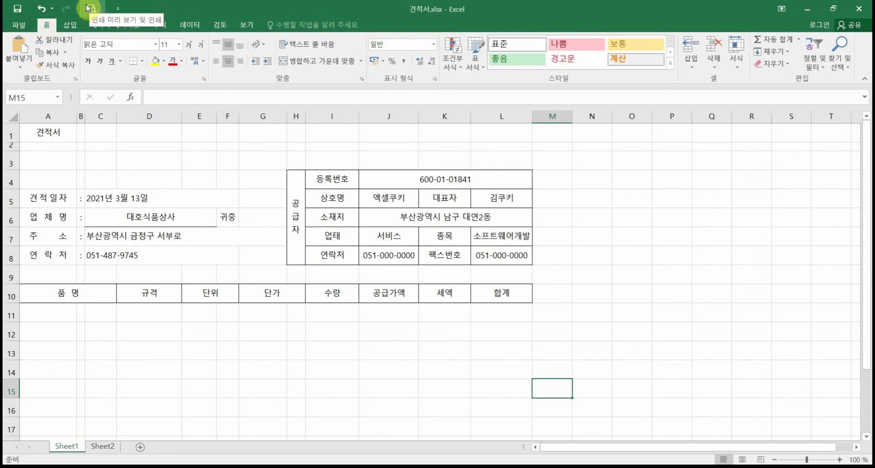
Step: Open Print Preview from the Quick Access Toolbar to see the 견적서 form on one A4 page
{"action": "left_click", "coordinate": [117, 9]}
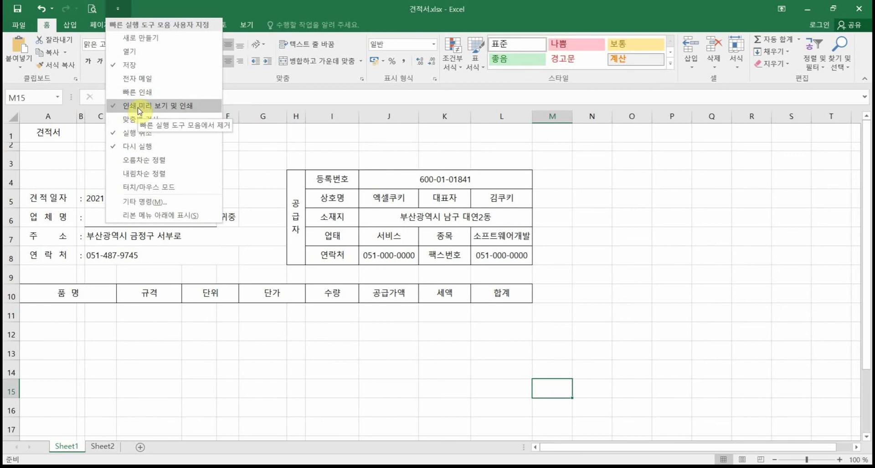
{"action": "left_click", "coordinate": [89, 8]}
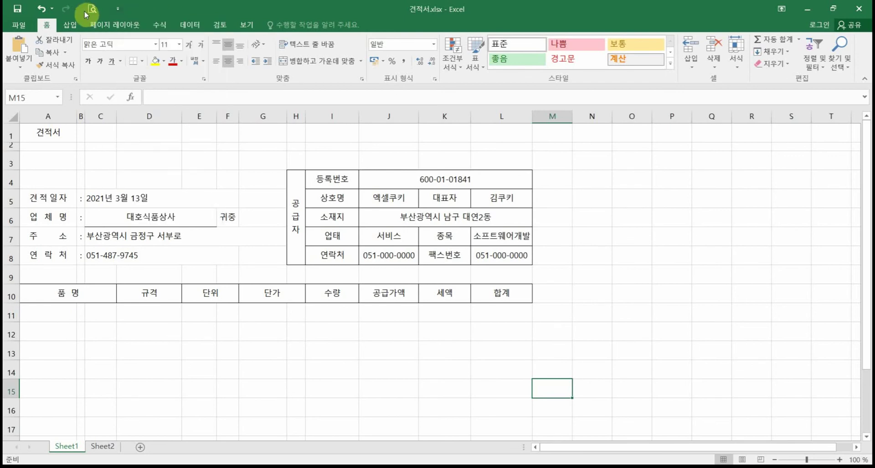
{"action": "left_click", "coordinate": [91, 8]}
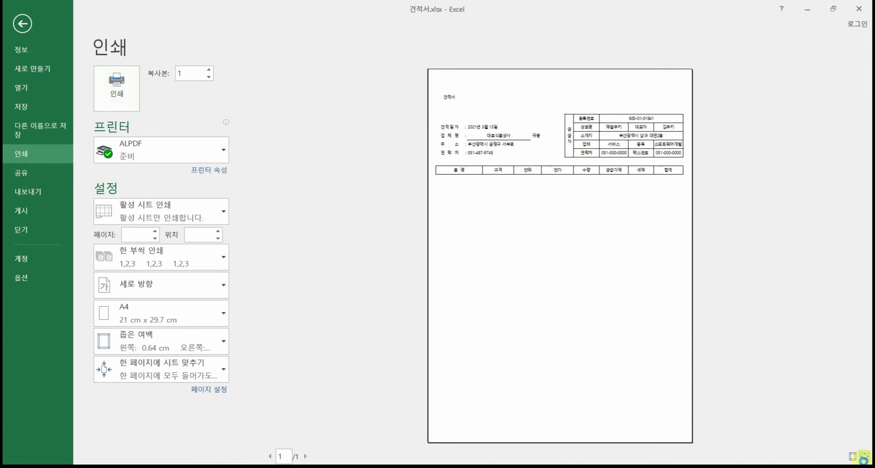
Step: Zoom into the previewed page to inspect the 견적서 layout, then return to Sheet1
{"action": "left_click", "coordinate": [863, 458]}
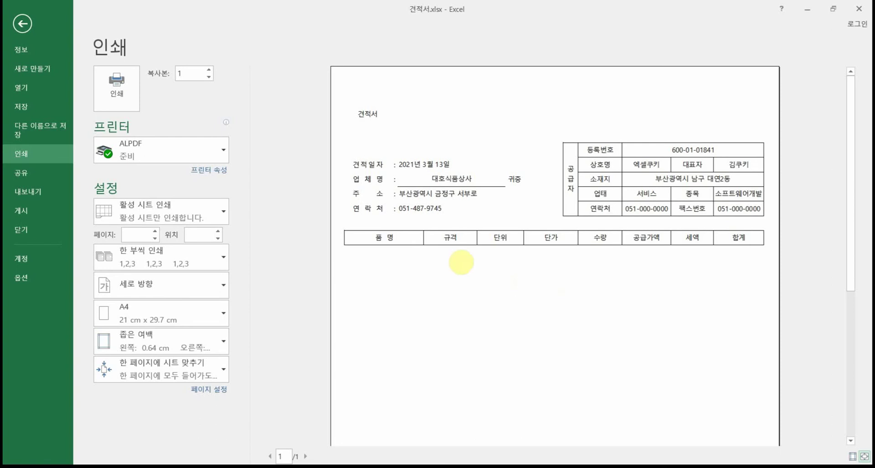
{"action": "left_click_drag", "start_coordinate": [347, 226], "coordinate": [453, 270]}
{"action": "mouse_move", "coordinate": [525, 275]}
{"action": "left_mouse_down"}
{"action": "mouse_move", "coordinate": [560, 223]}
{"action": "mouse_move", "coordinate": [592, 248]}
{"action": "mouse_move", "coordinate": [724, 241]}
{"action": "mouse_move", "coordinate": [740, 230]}
{"action": "left_mouse_up"}
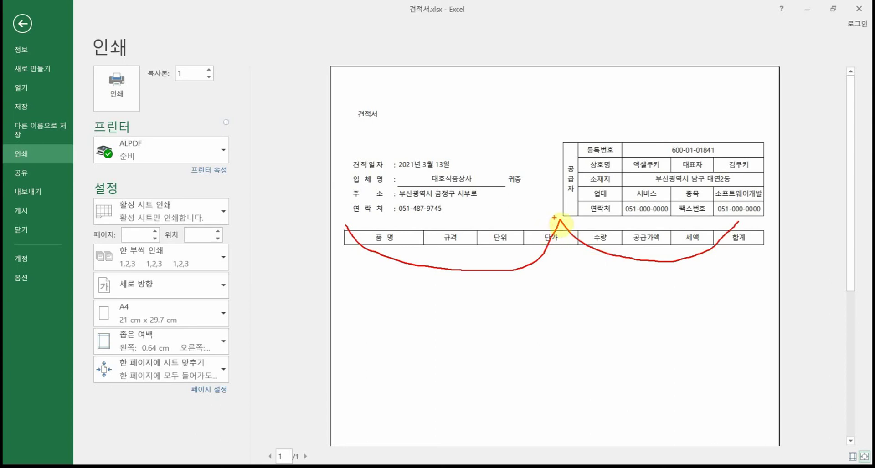
{"action": "mouse_move", "coordinate": [559, 218]}
{"action": "left_mouse_down"}
{"action": "mouse_move", "coordinate": [538, 203]}
{"action": "mouse_move", "coordinate": [553, 223]}
{"action": "left_mouse_up"}
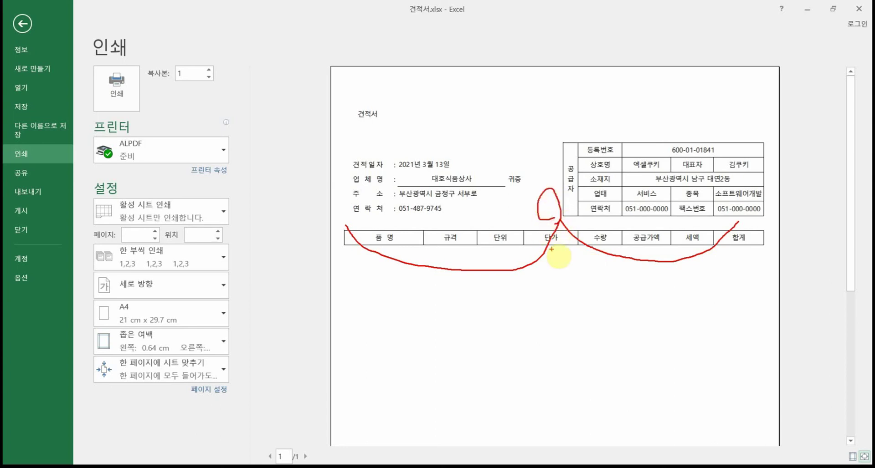
{"action": "key", "text": "Escape"}
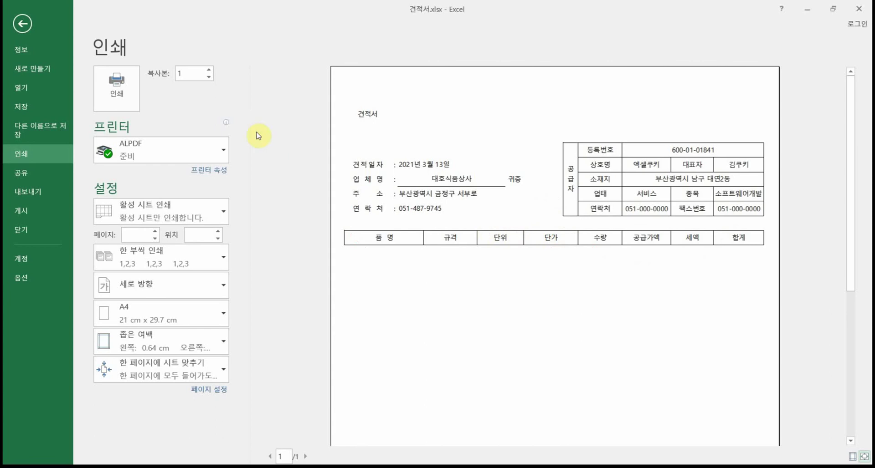
{"action": "left_click", "coordinate": [24, 24]}
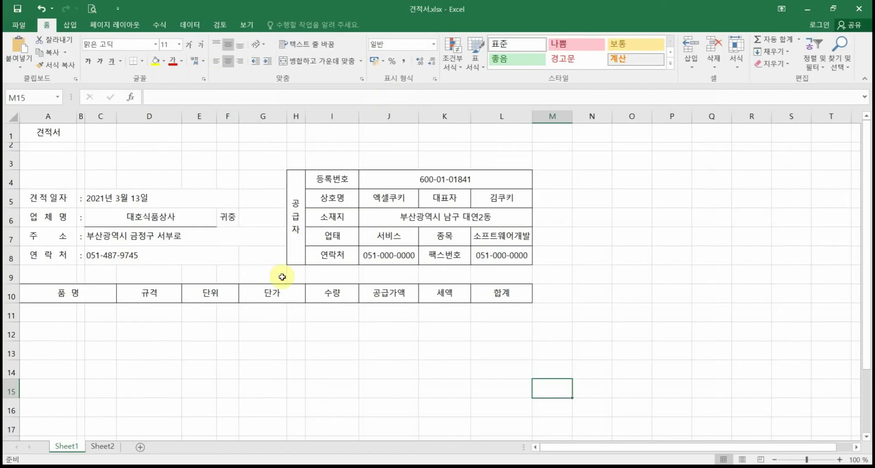
Step: Narrow column G slightly, recheck the layout in print preview, and switch to Sheet2
{"action": "left_click_drag", "start_coordinate": [287, 117], "coordinate": [269, 119]}
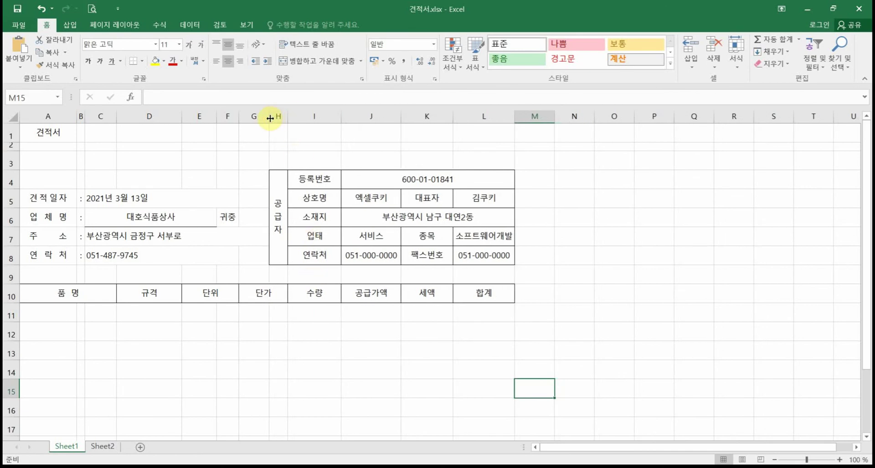
{"action": "left_click_drag", "start_coordinate": [270, 118], "coordinate": [275, 118]}
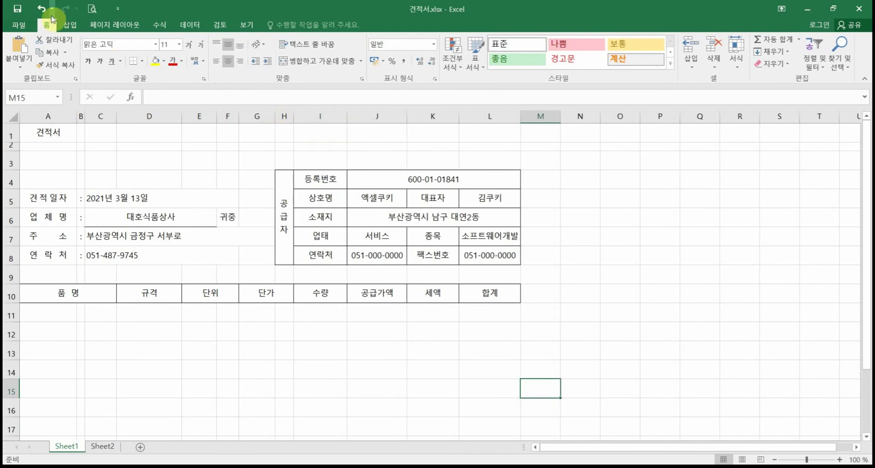
{"action": "left_click", "coordinate": [92, 9]}
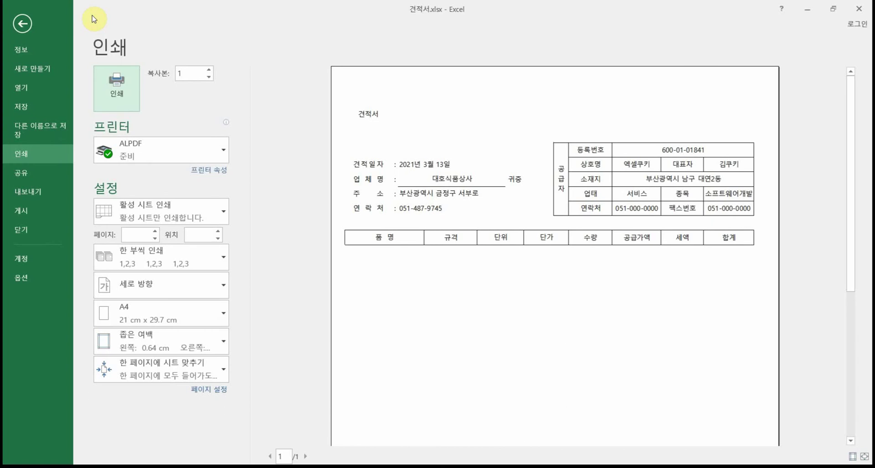
{"action": "left_click", "coordinate": [29, 27]}
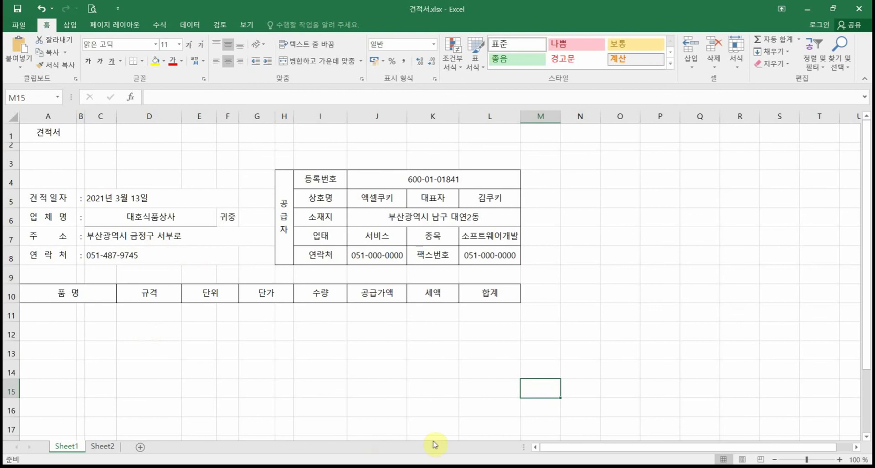
{"action": "left_click", "coordinate": [104, 447]}
Step: Copy the reference quotation picture from Sheet2 onto Sheet1's top right
{"action": "left_click", "coordinate": [269, 308]}
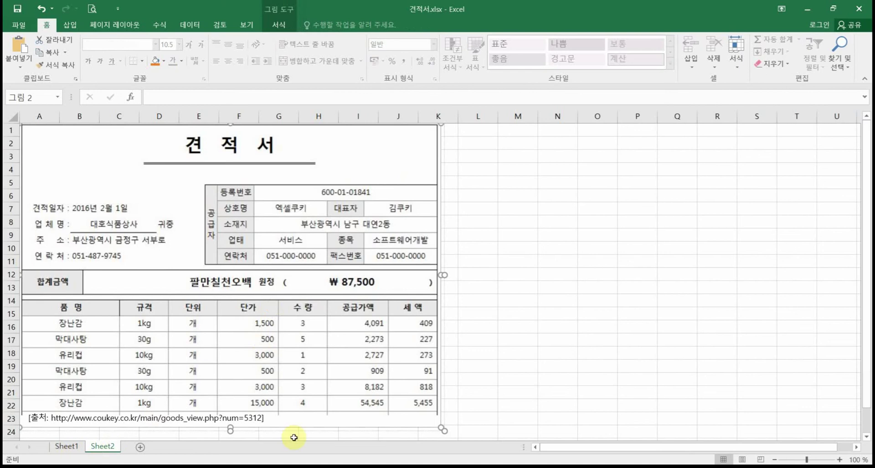
{"action": "left_click_drag", "start_coordinate": [444, 430], "coordinate": [445, 433]}
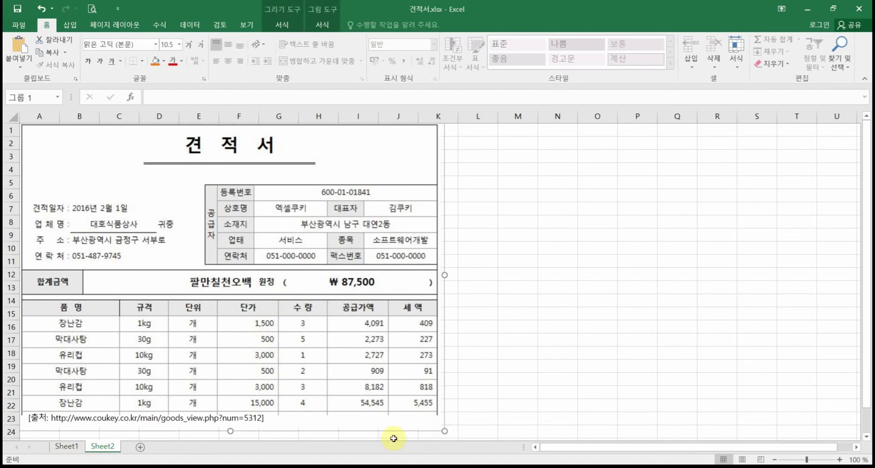
{"action": "left_click", "coordinate": [66, 446]}
{"action": "key", "text": "ctrl+v"}
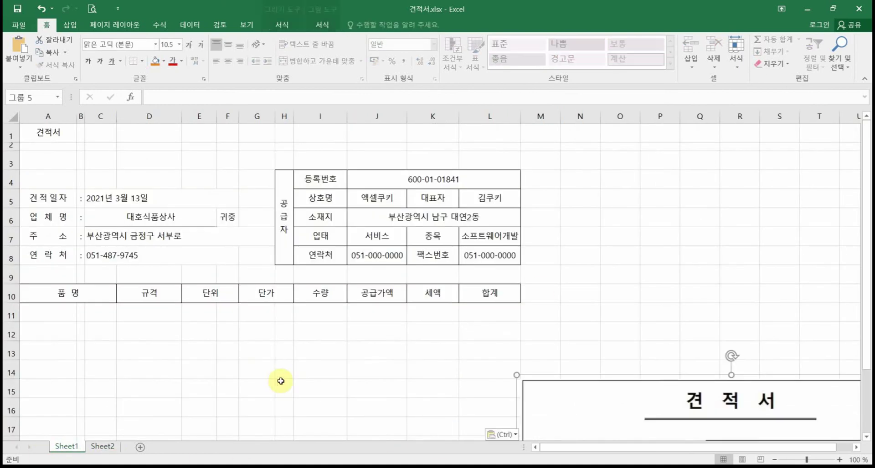
{"action": "left_click_drag", "start_coordinate": [582, 375], "coordinate": [522, 193]}
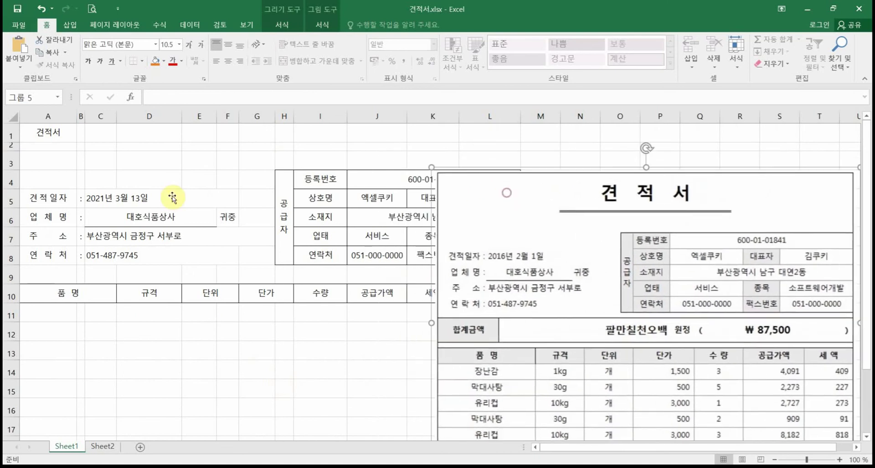
Step: Move the sample picture lower and select the title range A1:L1
{"action": "left_click_drag", "start_coordinate": [47, 132], "coordinate": [490, 133]}
{"action": "left_click_drag", "start_coordinate": [524, 180], "coordinate": [518, 219]}
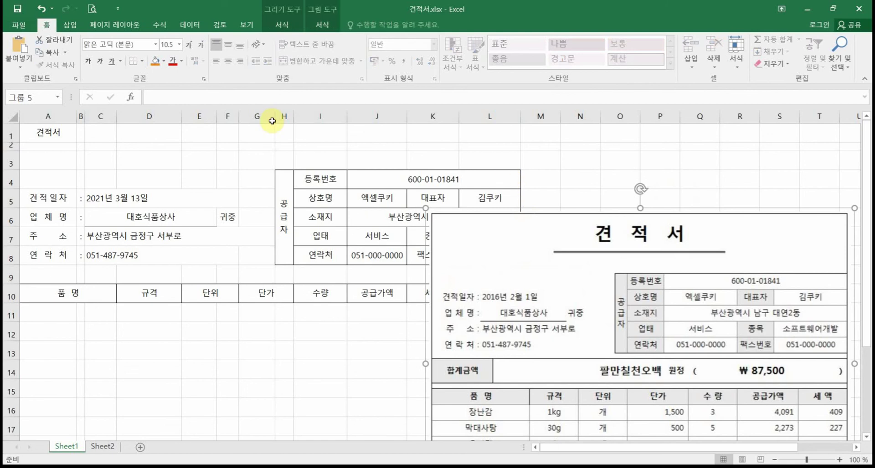
{"action": "left_click_drag", "start_coordinate": [73, 132], "coordinate": [484, 139]}
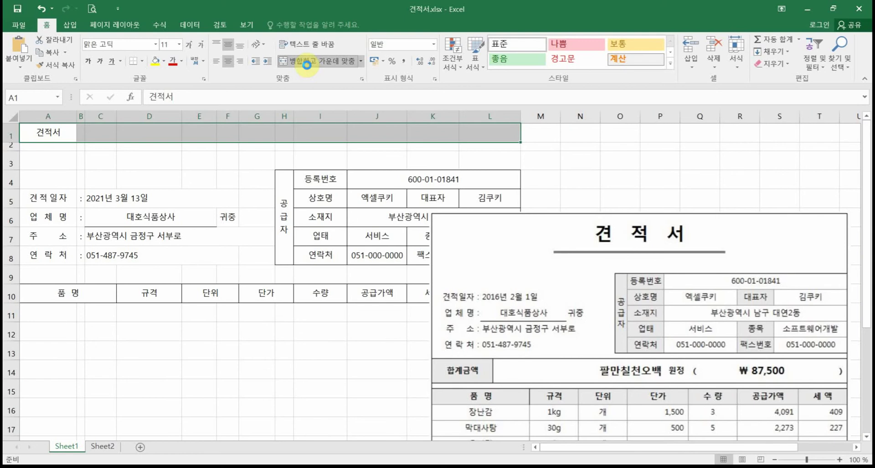
Step: Merge and center the title across A1:L1 in 18 pt bold
{"action": "left_click", "coordinate": [307, 65]}
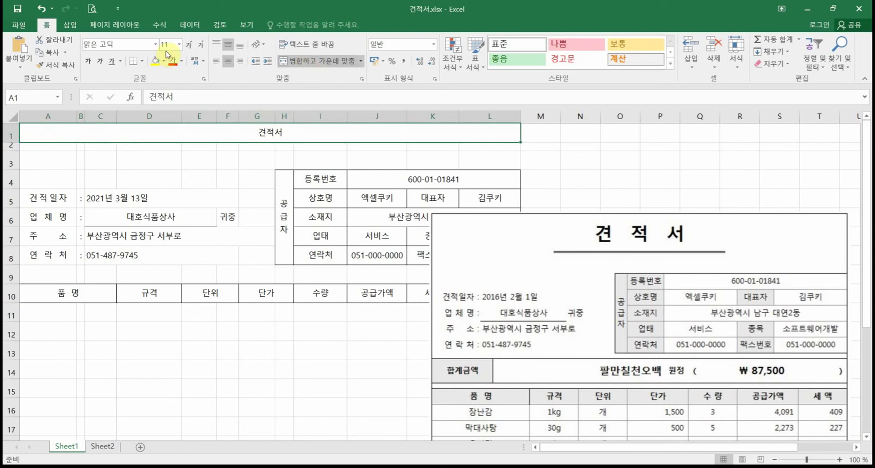
{"action": "left_click", "coordinate": [190, 43]}
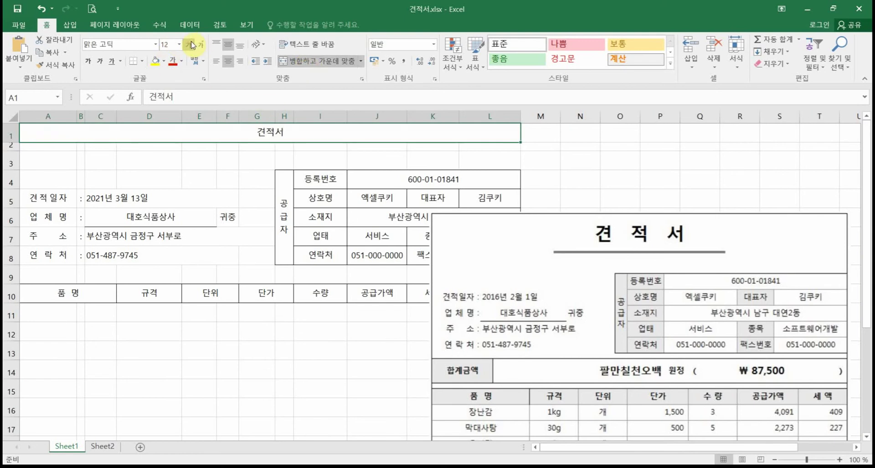
{"action": "left_click", "coordinate": [190, 43]}
{"action": "left_click", "coordinate": [191, 44]}
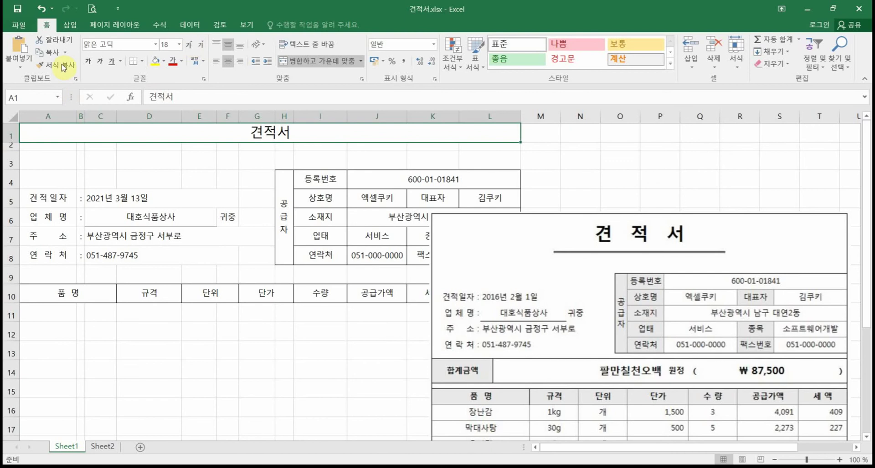
{"action": "left_click", "coordinate": [87, 60]}
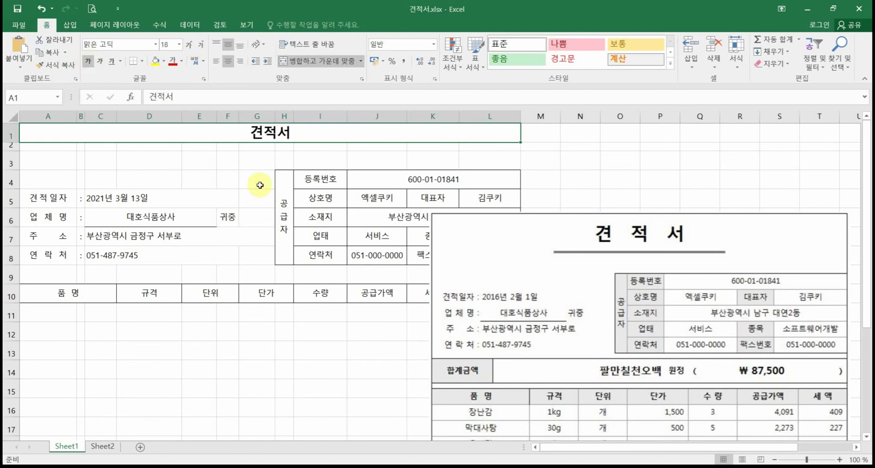
Step: Give the title cell Distributed (Indent) horizontal alignment
{"action": "right_click", "coordinate": [274, 133]}
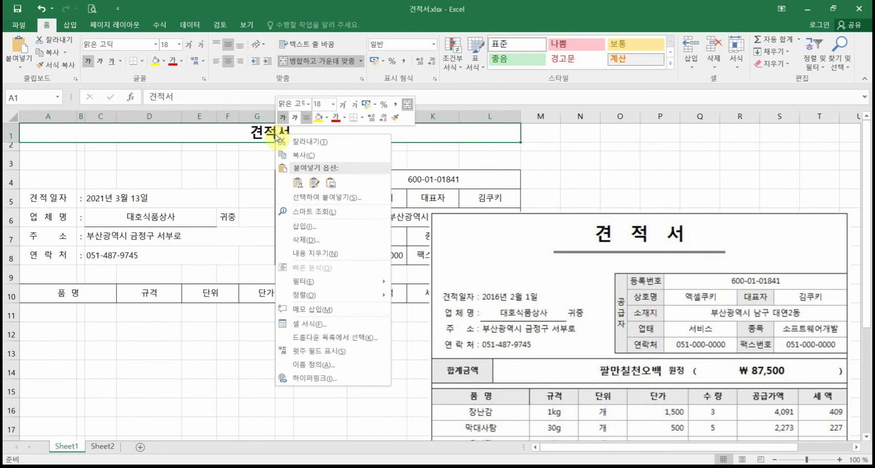
{"action": "left_click", "coordinate": [309, 322]}
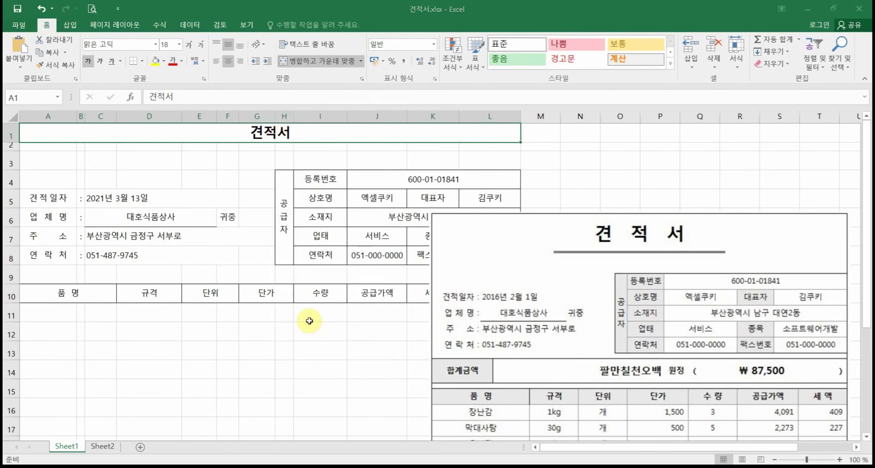
{"action": "left_click", "coordinate": [249, 219]}
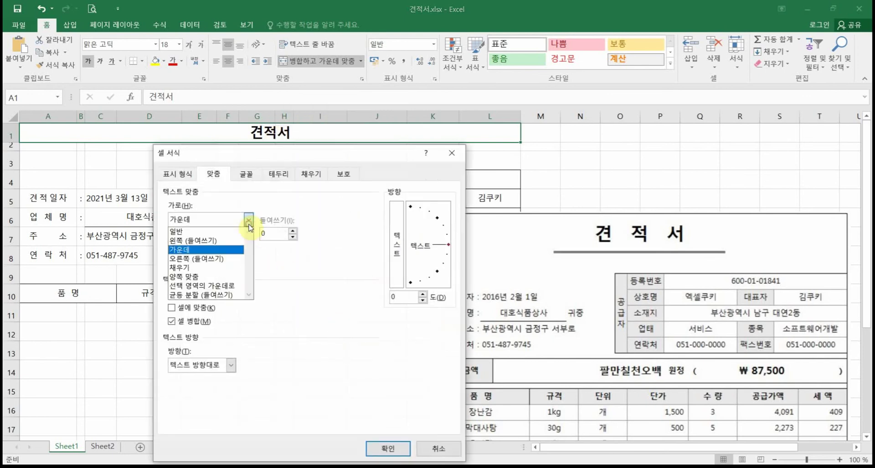
{"action": "left_click", "coordinate": [226, 293]}
{"action": "left_click", "coordinate": [269, 234]}
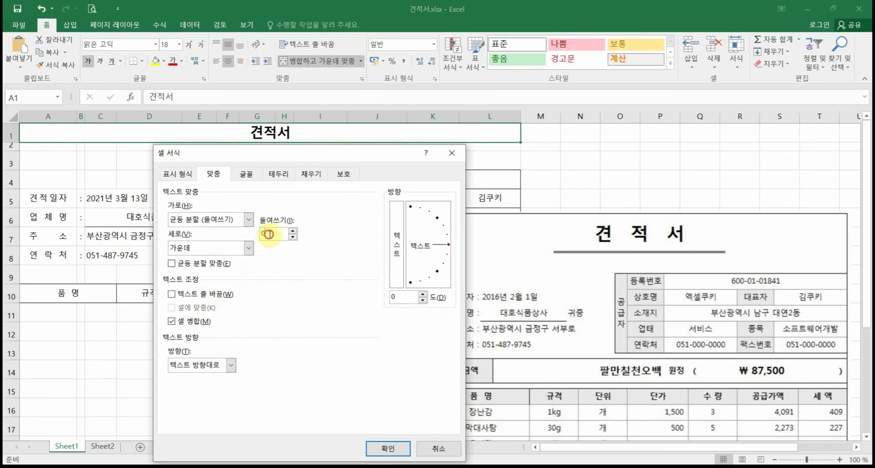
{"action": "left_click_drag", "start_coordinate": [268, 234], "coordinate": [258, 231]}
{"action": "key", "text": "Return"}
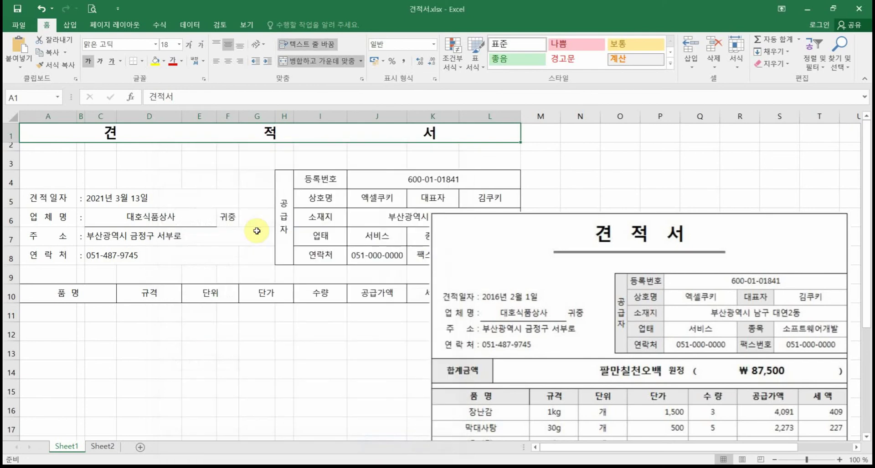
Step: Change the title's indent to 2 and make row 1 taller at 36.00
{"action": "right_click", "coordinate": [221, 136]}
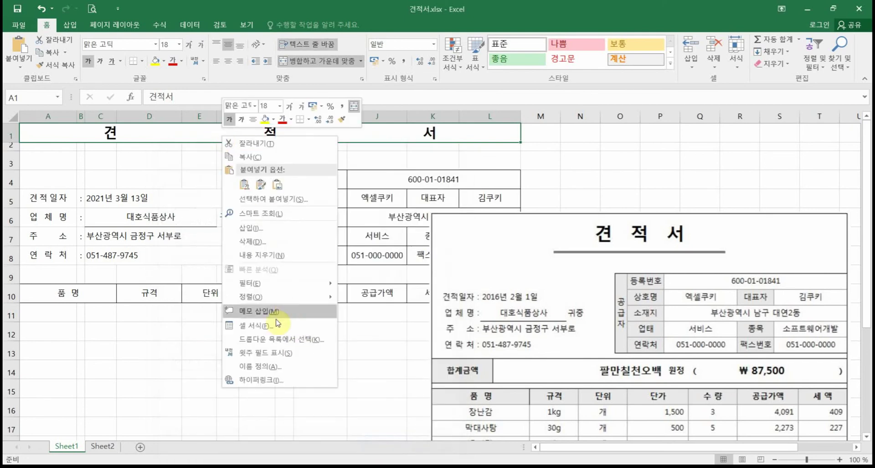
{"action": "left_click", "coordinate": [267, 336]}
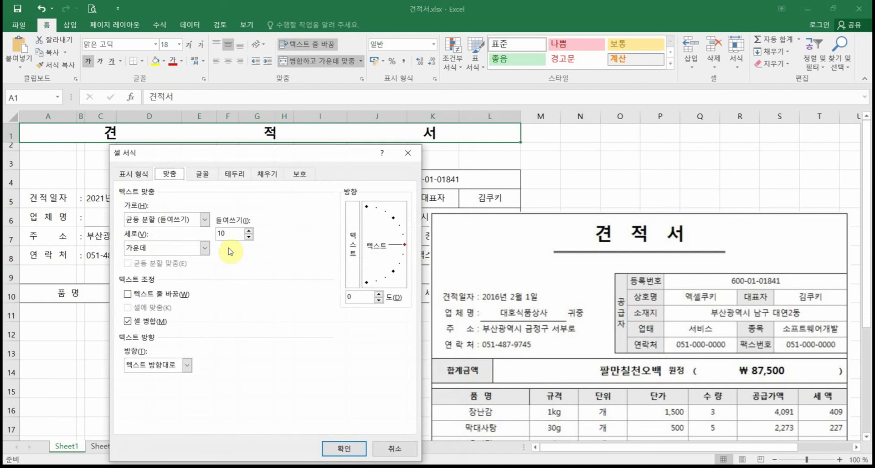
{"action": "double_click", "coordinate": [221, 234]}
{"action": "type", "text": "2"}
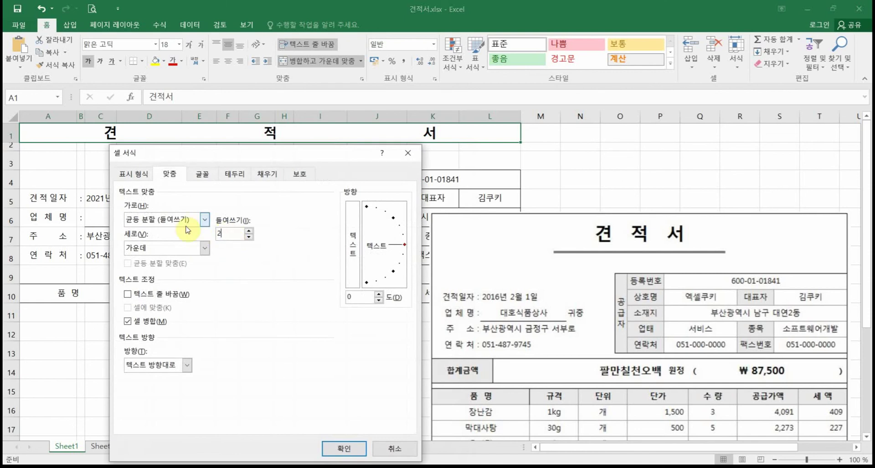
{"action": "key", "text": "Return"}
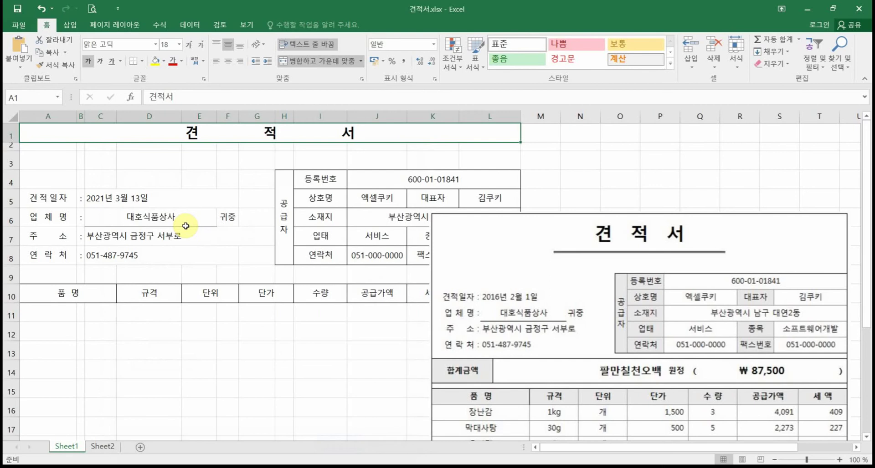
{"action": "left_click_drag", "start_coordinate": [16, 144], "coordinate": [15, 151]}
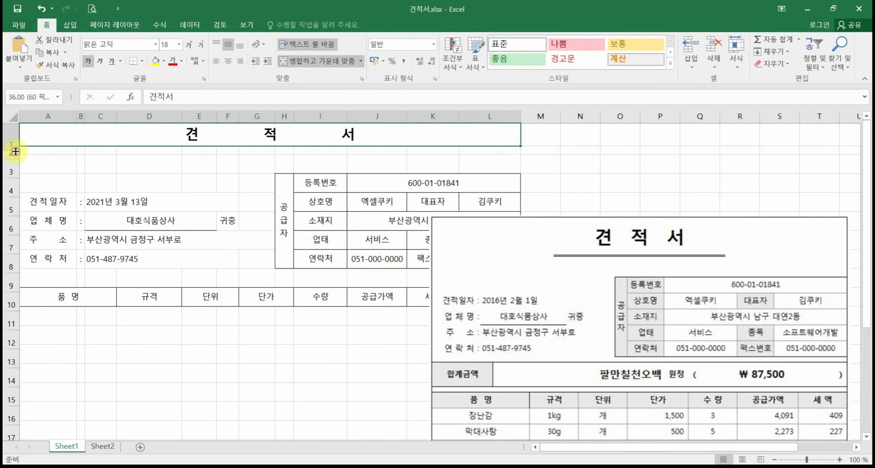
Step: Try an underline on the merged title, then remove it so the title stays plain
{"action": "left_click", "coordinate": [234, 164]}
{"action": "left_click", "coordinate": [256, 143]}
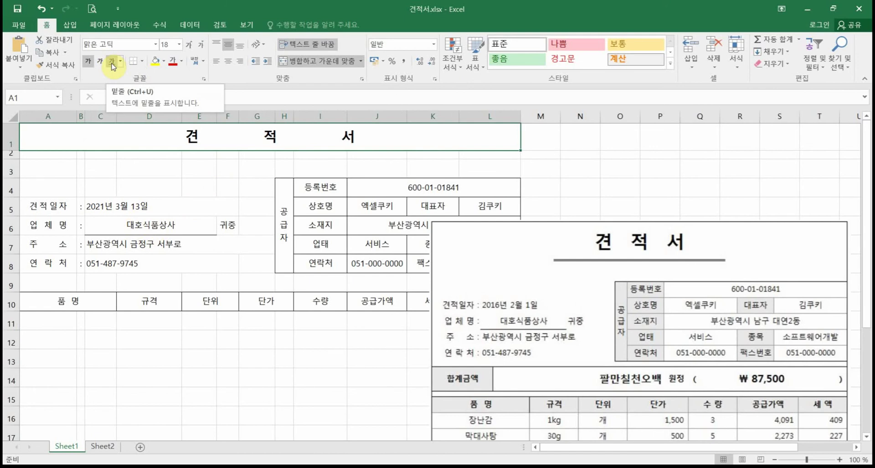
{"action": "left_click", "coordinate": [112, 63]}
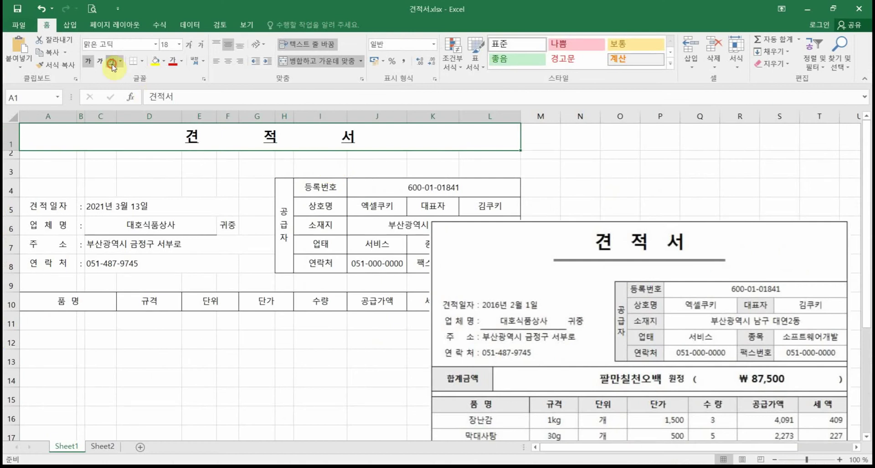
{"action": "left_click", "coordinate": [112, 64]}
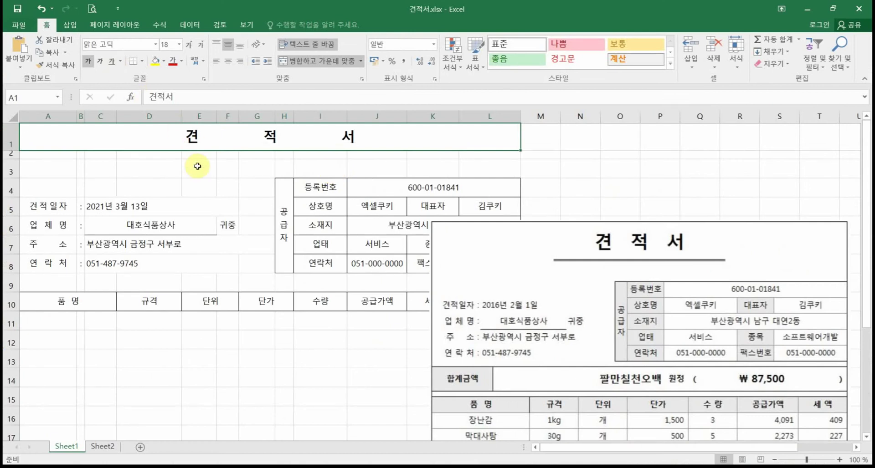
{"action": "left_click", "coordinate": [195, 168]}
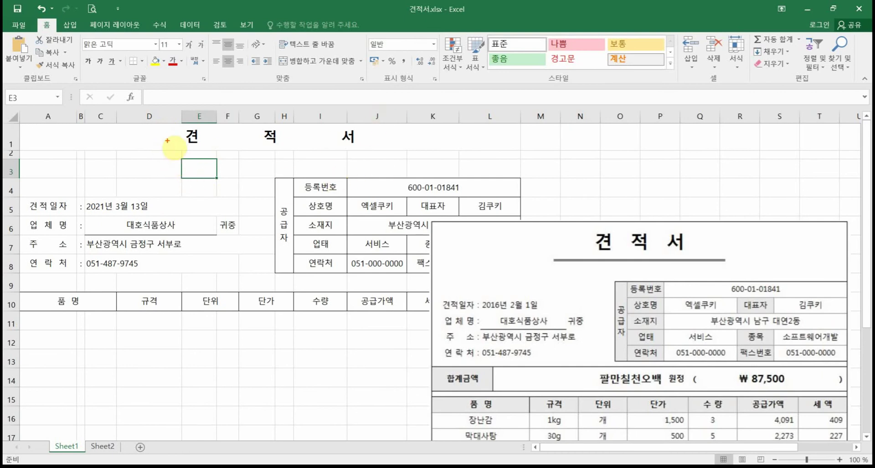
Step: Briefly mark up the form on screen, clear it, and bring up the Insert options
{"action": "left_click_drag", "start_coordinate": [165, 145], "coordinate": [166, 314]}
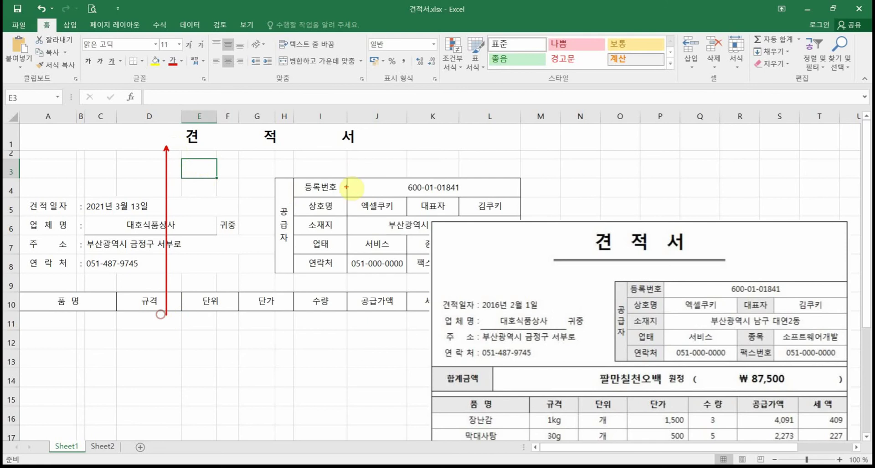
{"action": "left_click_drag", "start_coordinate": [371, 147], "coordinate": [370, 338]}
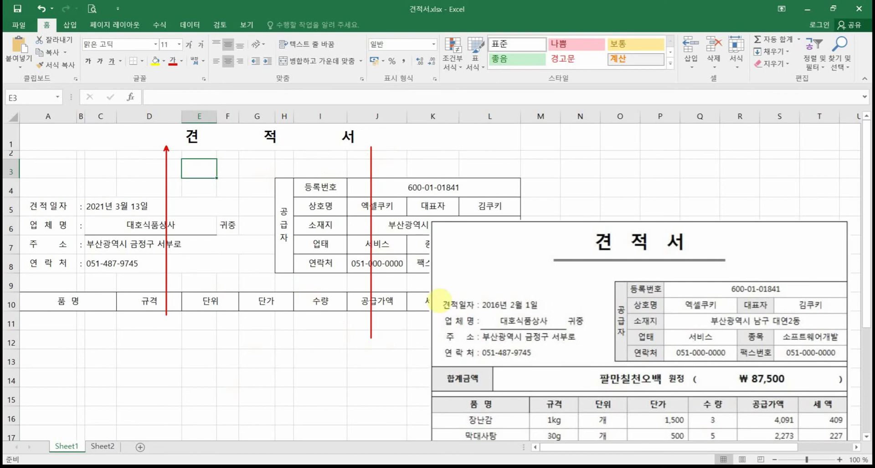
{"action": "left_click_drag", "start_coordinate": [551, 256], "coordinate": [736, 269]}
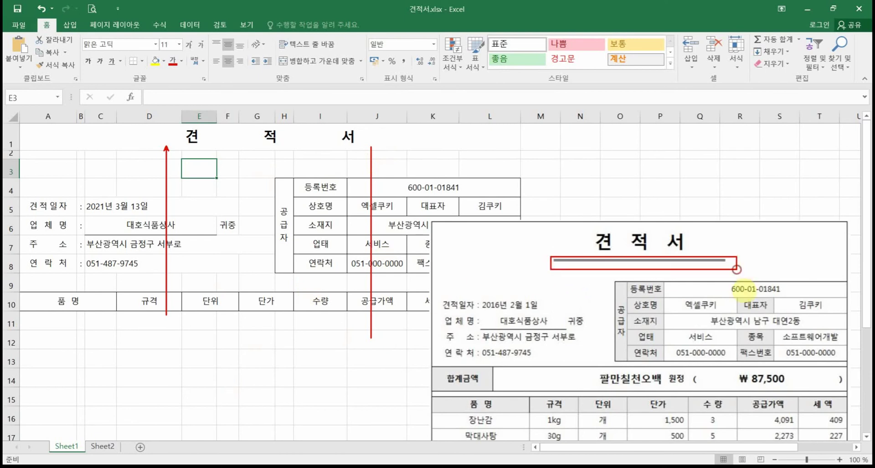
{"action": "key", "text": "Escape"}
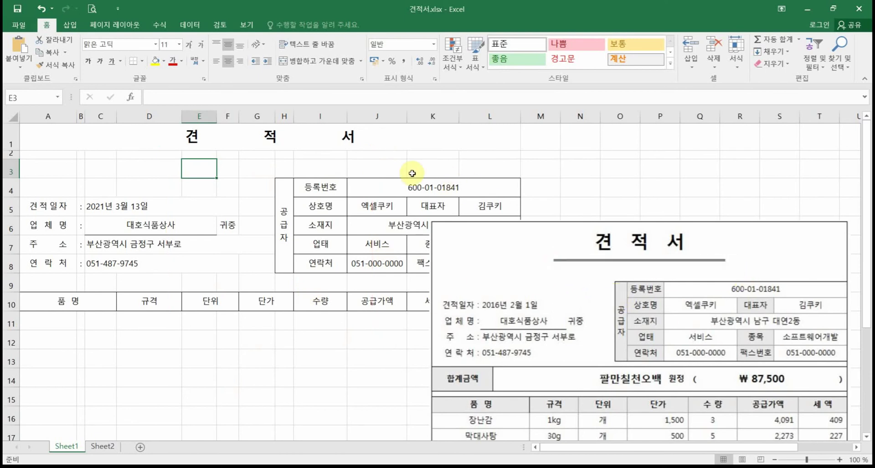
{"action": "left_click", "coordinate": [69, 27]}
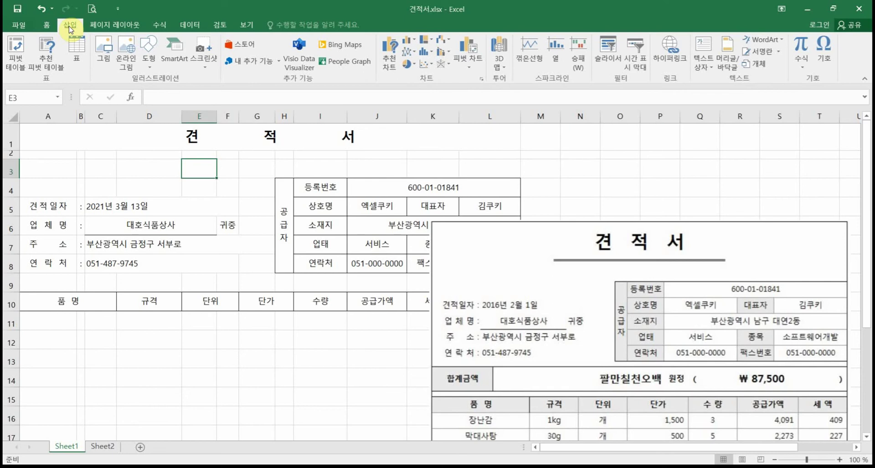
Step: Draw a black straight line under the 견적서 title and copy it just below for a double underline
{"action": "left_click", "coordinate": [149, 57]}
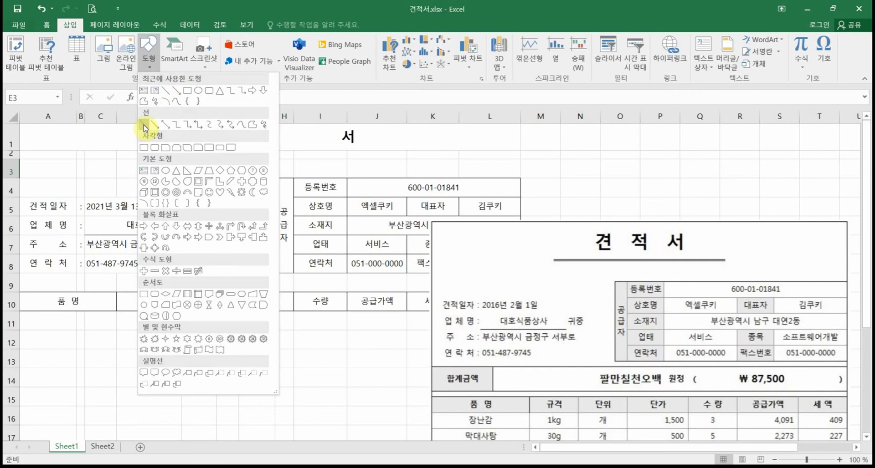
{"action": "left_click", "coordinate": [144, 128]}
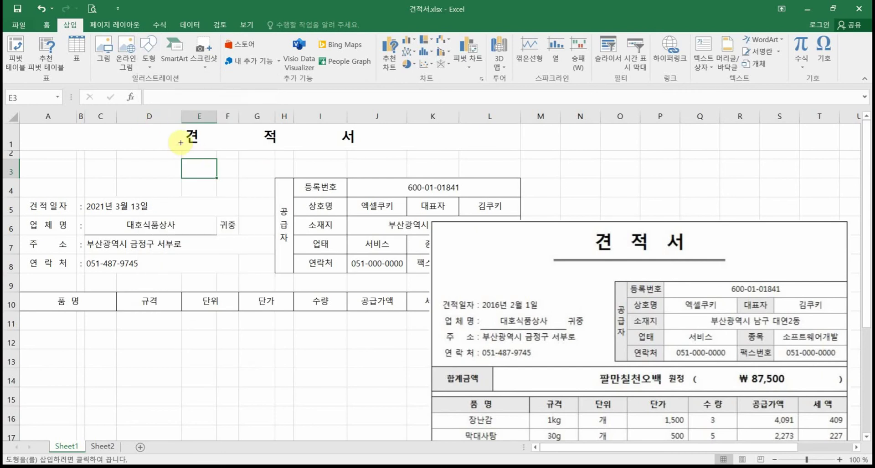
{"action": "left_click_drag", "start_coordinate": [181, 144], "coordinate": [375, 144]}
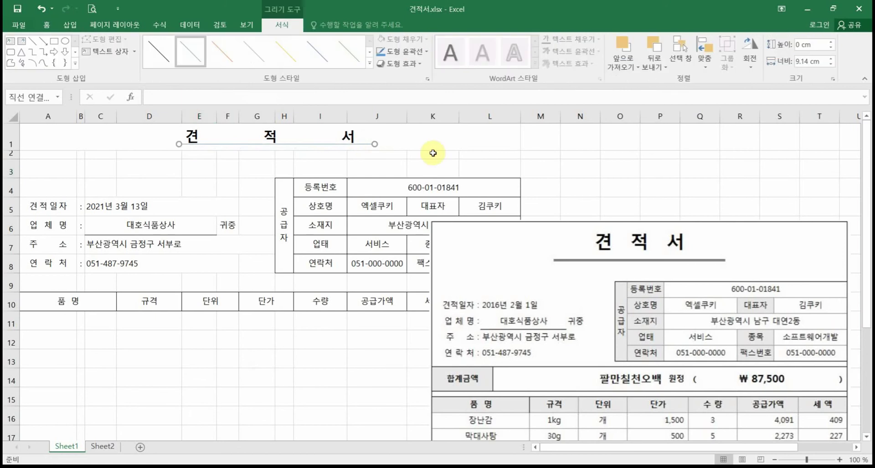
{"action": "key", "text": "Down"}
{"action": "key", "text": "Down"}
{"action": "key", "text": "Down"}
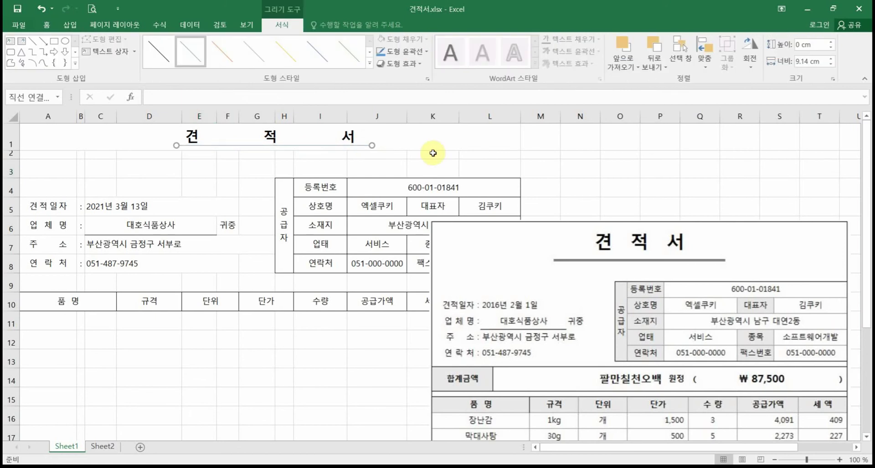
{"action": "key", "text": "Left"}
{"action": "key", "text": "Left"}
{"action": "key", "text": "Left"}
{"action": "key", "text": "Left"}
{"action": "key", "text": "Left"}
{"action": "key", "text": "Left"}
{"action": "key", "text": "Left"}
{"action": "key", "text": "Left"}
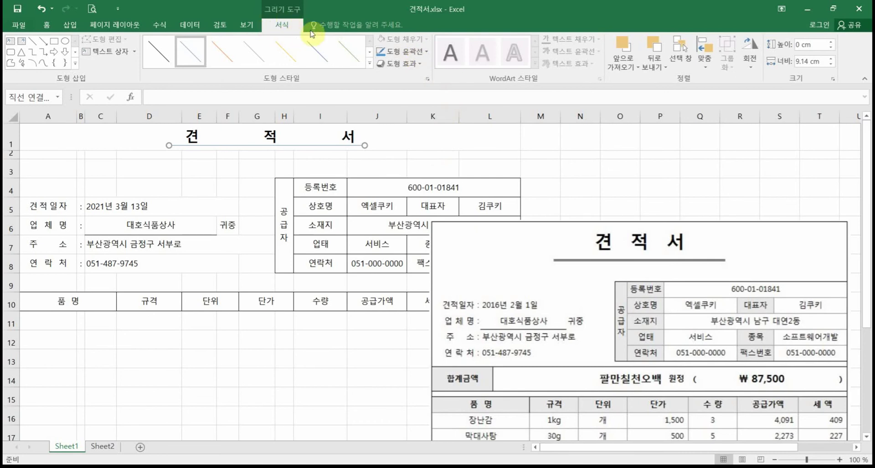
{"action": "left_click", "coordinate": [392, 51]}
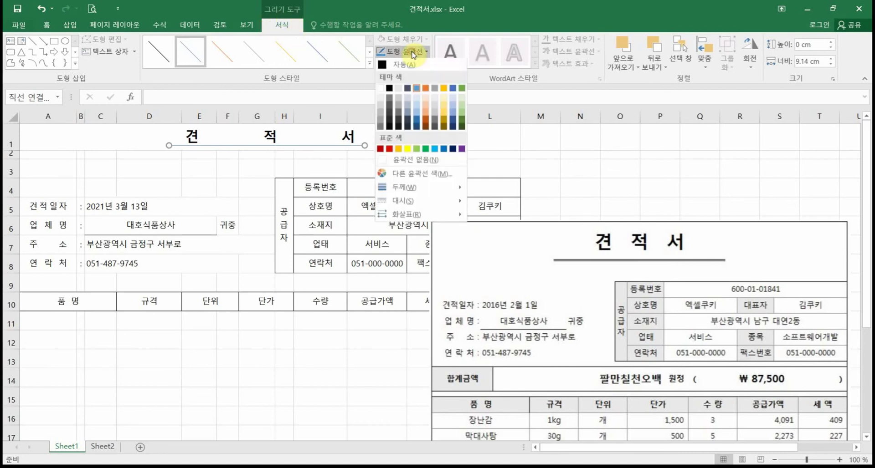
{"action": "left_click", "coordinate": [382, 67]}
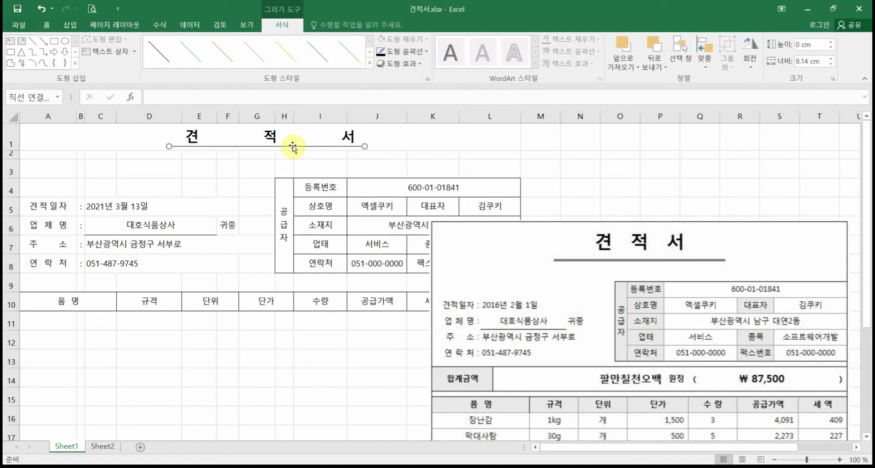
{"action": "left_click_drag", "start_coordinate": [280, 147], "coordinate": [282, 154]}
{"action": "left_click", "coordinate": [258, 171]}
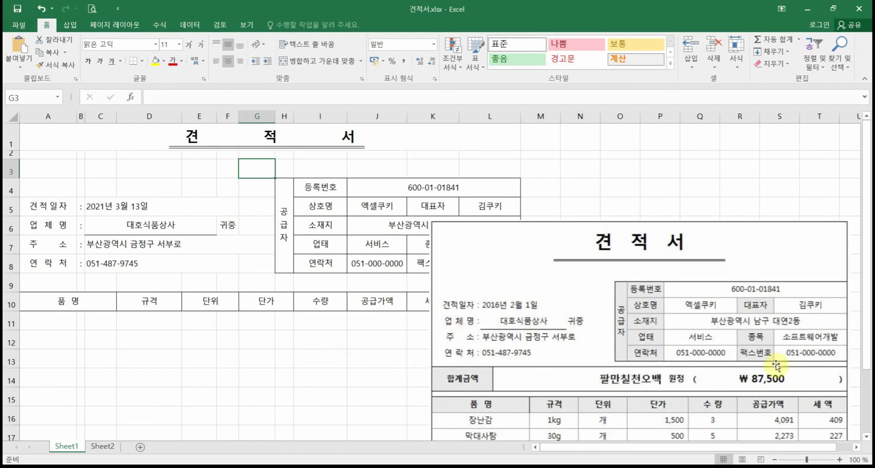
Step: Move the reference picture up-left, mark its 합계금액 row against row 9, then select rows 9–10
{"action": "mouse_move", "coordinate": [541, 234]}
{"action": "left_mouse_down"}
{"action": "mouse_move", "coordinate": [549, 326]}
{"action": "mouse_move", "coordinate": [541, 336]}
{"action": "mouse_move", "coordinate": [523, 189]}
{"action": "mouse_move", "coordinate": [494, 179]}
{"action": "left_mouse_up"}
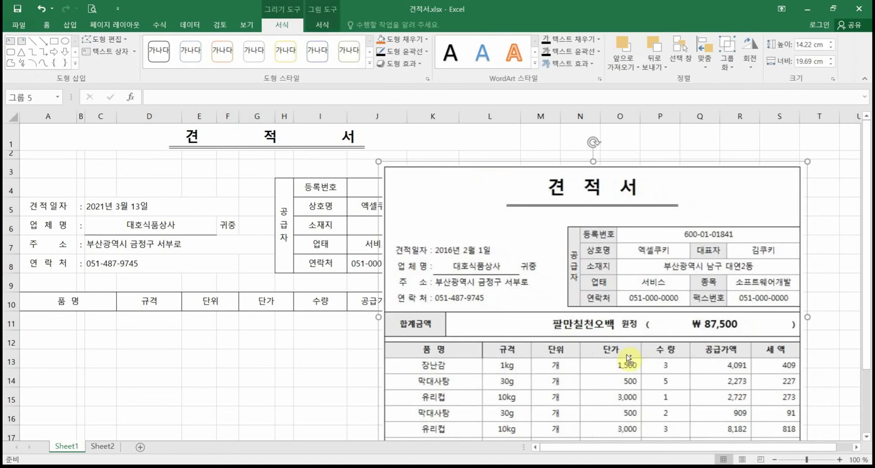
{"action": "mouse_move", "coordinate": [387, 314]}
{"action": "left_mouse_down"}
{"action": "mouse_move", "coordinate": [523, 343]}
{"action": "mouse_move", "coordinate": [730, 336]}
{"action": "left_mouse_up"}
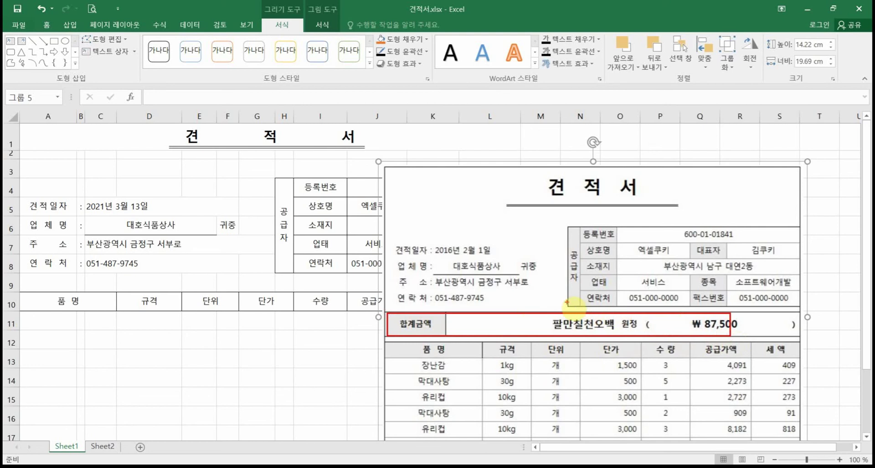
{"action": "left_click_drag", "start_coordinate": [566, 314], "coordinate": [567, 315]}
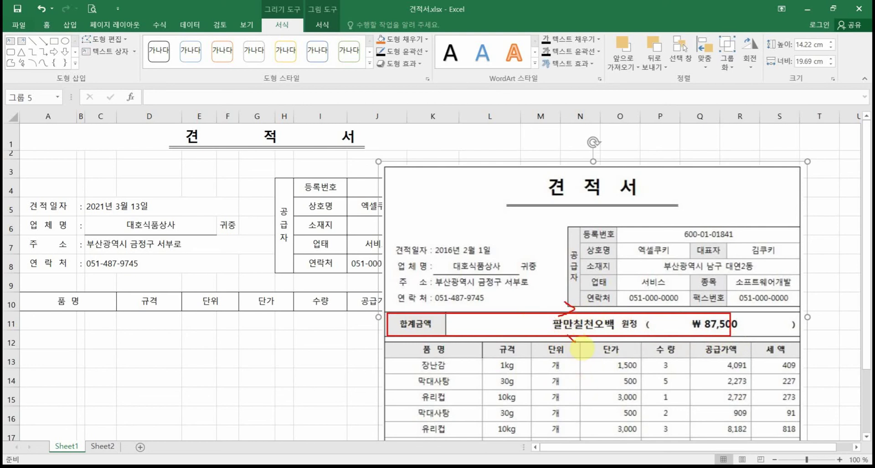
{"action": "left_click_drag", "start_coordinate": [575, 341], "coordinate": [564, 347]}
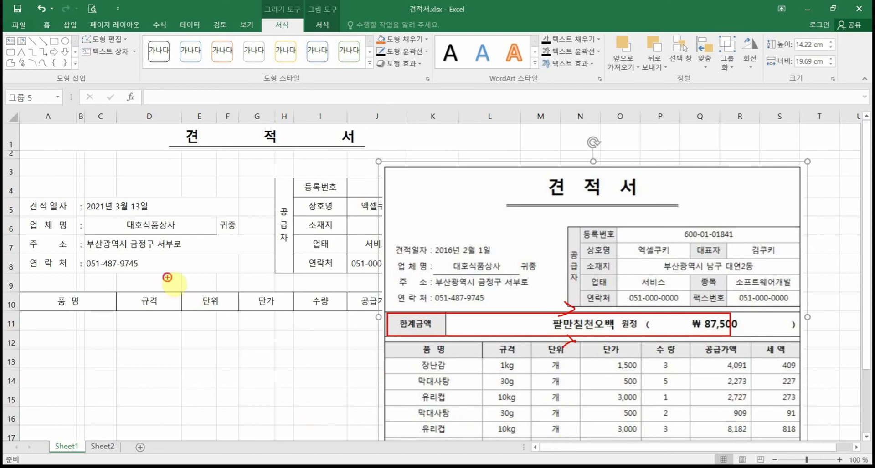
{"action": "left_click_drag", "start_coordinate": [167, 277], "coordinate": [163, 287]}
{"action": "key", "text": "e"}
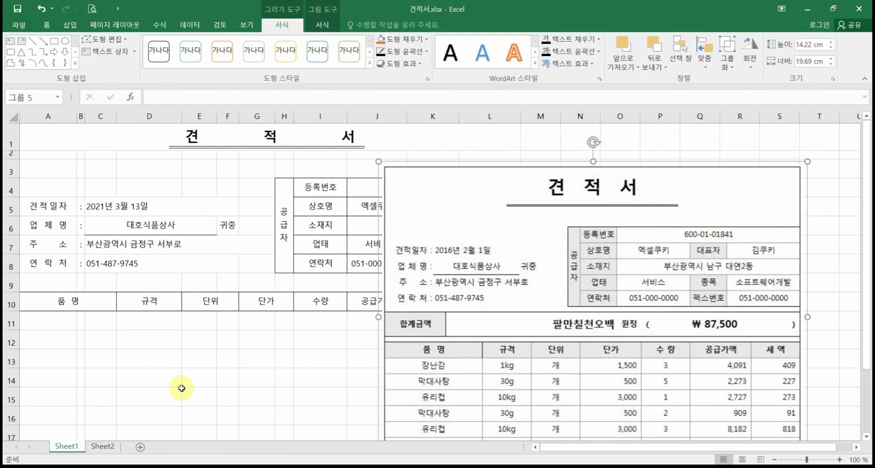
{"action": "left_click_drag", "start_coordinate": [10, 286], "coordinate": [9, 319]}
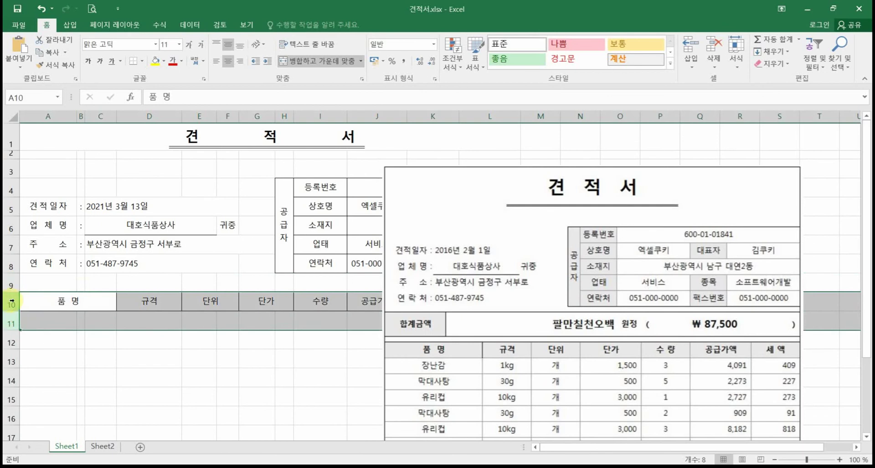
Step: Insert two blank rows above the 품명 item header, choosing their formatting
{"action": "right_click", "coordinate": [10, 302]}
{"action": "left_click", "coordinate": [64, 214]}
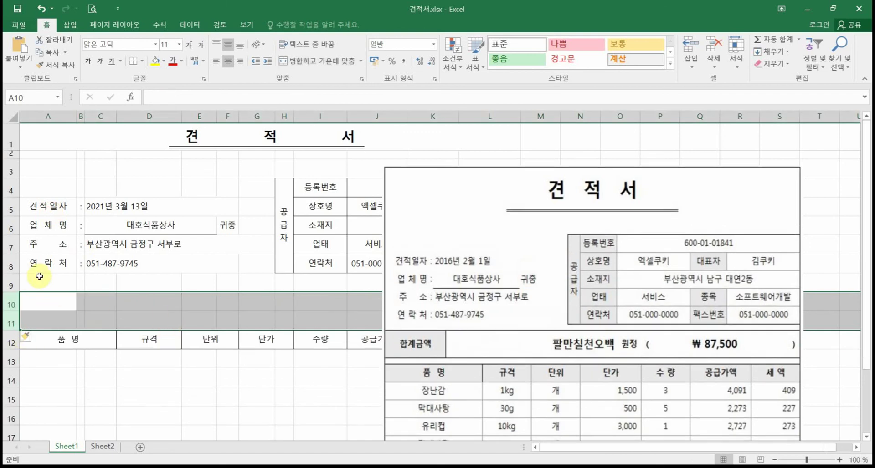
{"action": "left_click", "coordinate": [27, 336]}
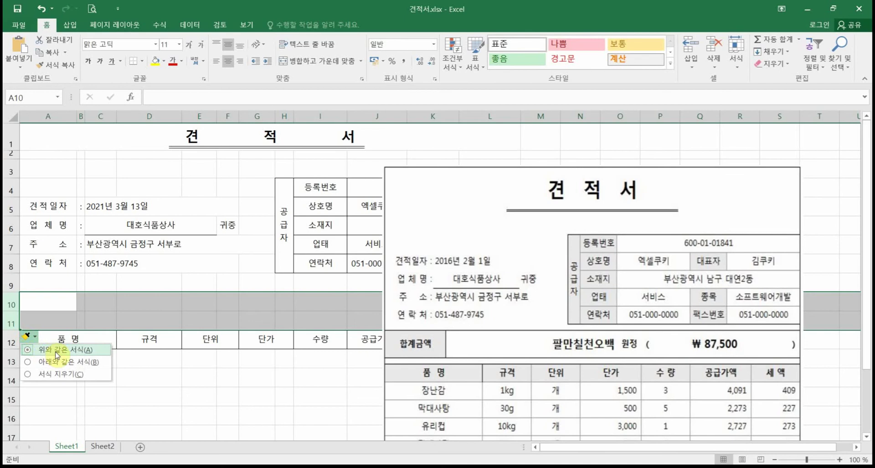
{"action": "left_click", "coordinate": [44, 366]}
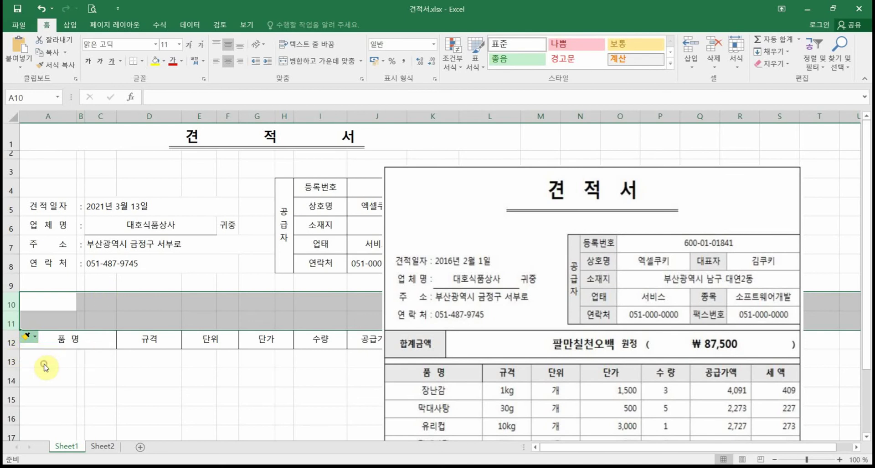
{"action": "left_click", "coordinate": [93, 374]}
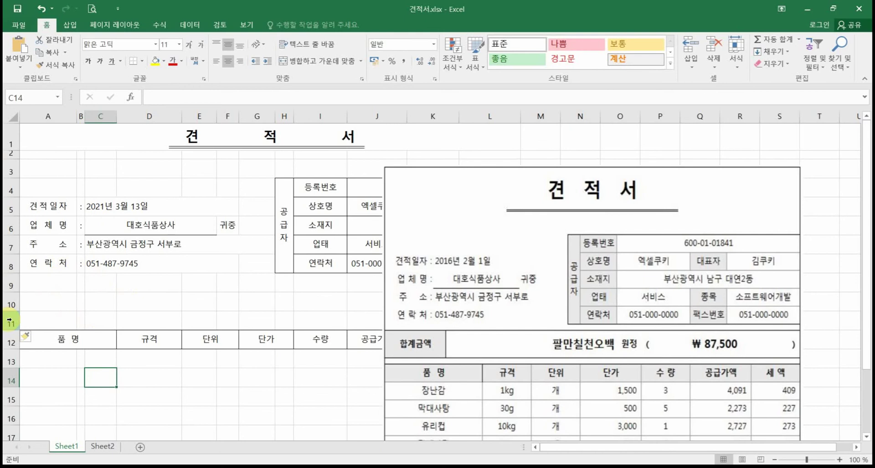
Step: Shrink row 11 into a thin spacer row
{"action": "left_click", "coordinate": [11, 281]}
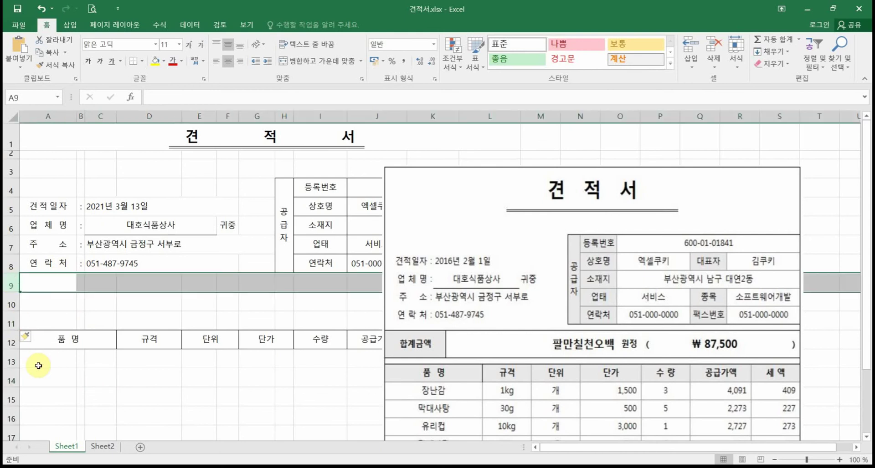
{"action": "left_click", "coordinate": [10, 318]}
{"action": "mouse_move", "coordinate": [15, 291]}
{"action": "left_mouse_down"}
{"action": "mouse_move", "coordinate": [15, 278]}
{"action": "mouse_move", "coordinate": [17, 301]}
{"action": "left_mouse_up"}
{"action": "left_click", "coordinate": [153, 391]}
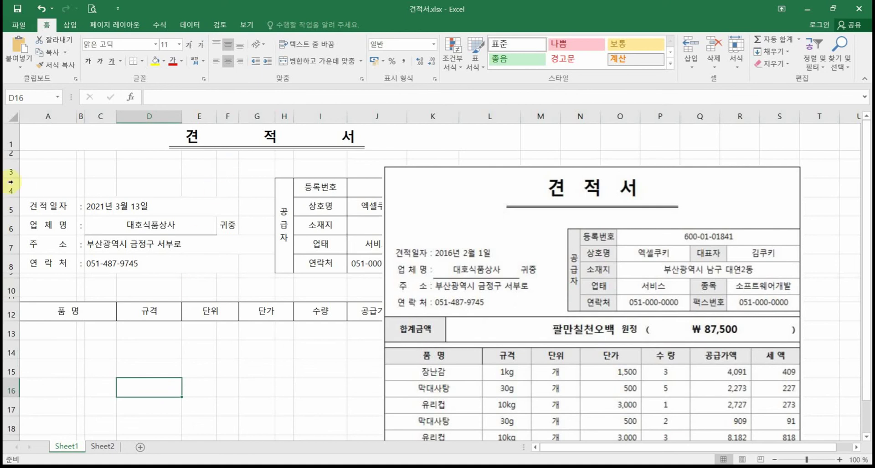
Step: Delete the empty row 3 under the title
{"action": "left_click", "coordinate": [13, 164]}
{"action": "left_click", "coordinate": [12, 171]}
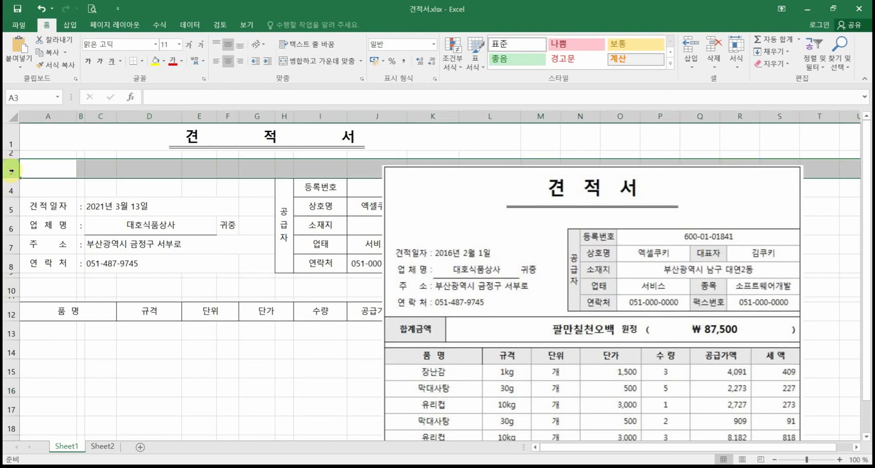
{"action": "right_click", "coordinate": [11, 171]}
{"action": "left_click", "coordinate": [41, 261]}
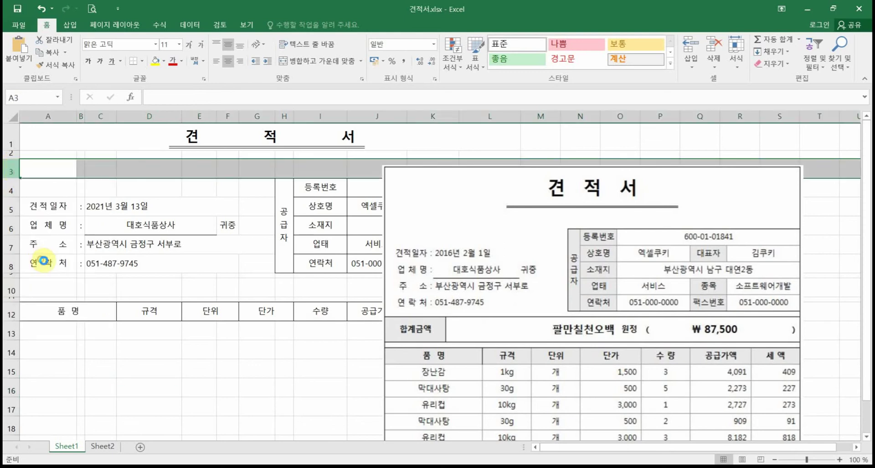
{"action": "left_click", "coordinate": [221, 354]}
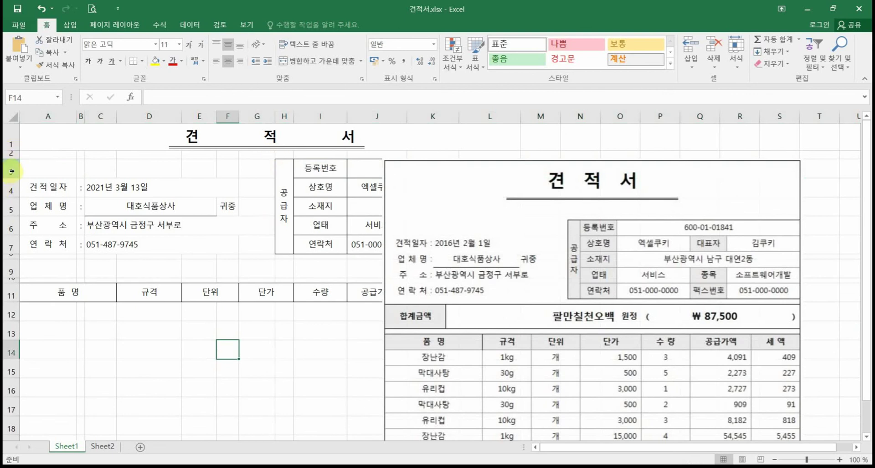
Step: Make row 1 slightly taller and add a bordered 합계금액 label across merged cells A9:C9
{"action": "left_click_drag", "start_coordinate": [10, 149], "coordinate": [10, 154]}
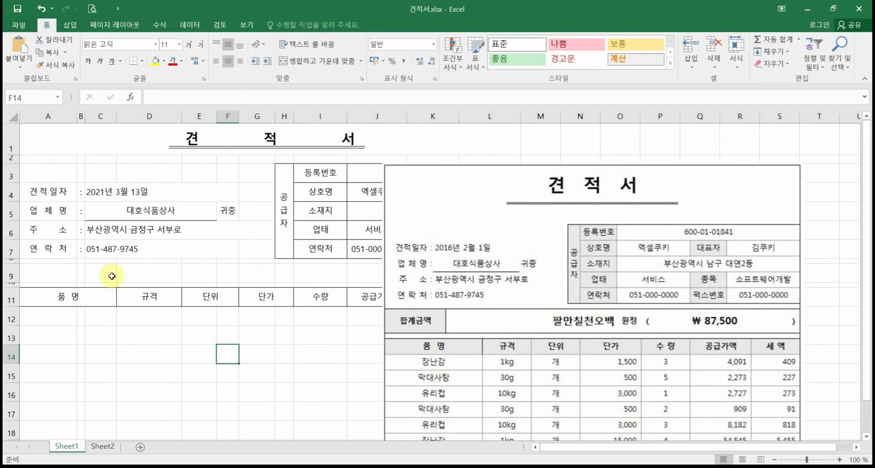
{"action": "left_click_drag", "start_coordinate": [50, 274], "coordinate": [100, 273]}
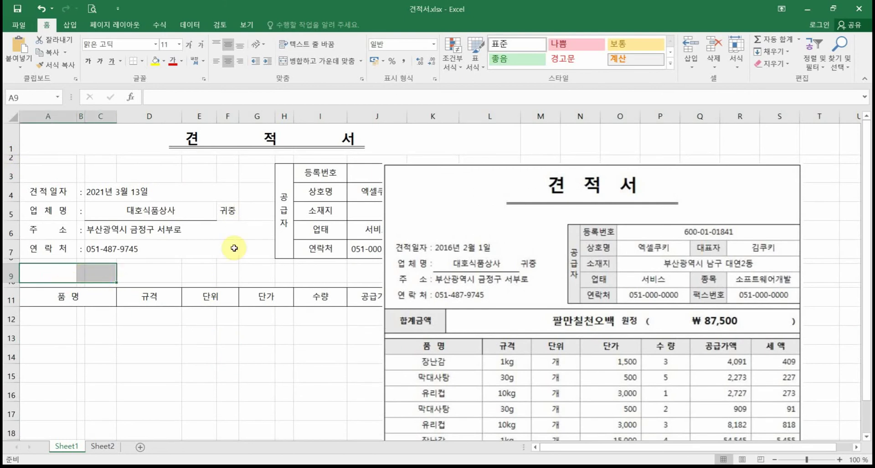
{"action": "mouse_move", "coordinate": [433, 172]}
{"action": "left_mouse_down"}
{"action": "mouse_move", "coordinate": [430, 333]}
{"action": "mouse_move", "coordinate": [472, 242]}
{"action": "mouse_move", "coordinate": [478, 146]}
{"action": "mouse_move", "coordinate": [471, 154]}
{"action": "mouse_move", "coordinate": [489, 149]}
{"action": "left_mouse_up"}
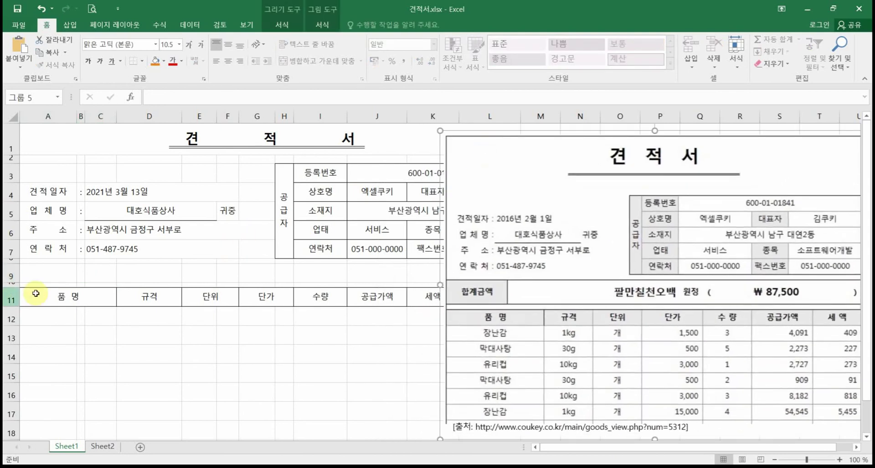
{"action": "left_click_drag", "start_coordinate": [40, 275], "coordinate": [103, 274]}
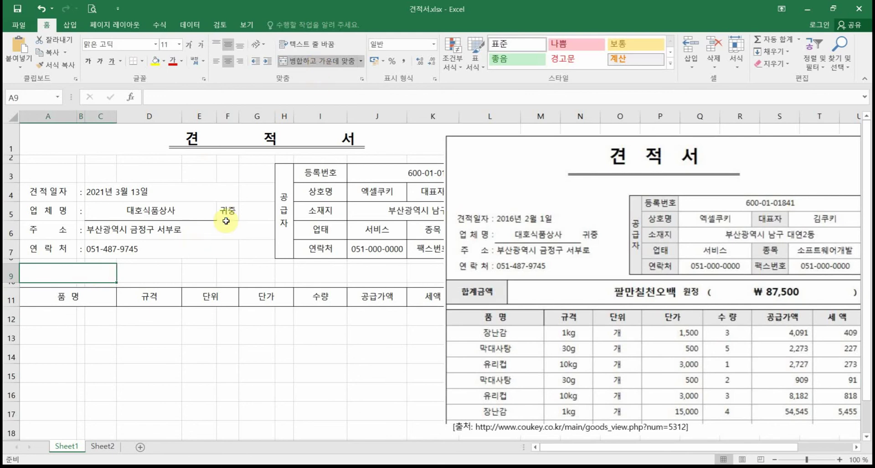
{"action": "type", "text": "합ㄱ"}
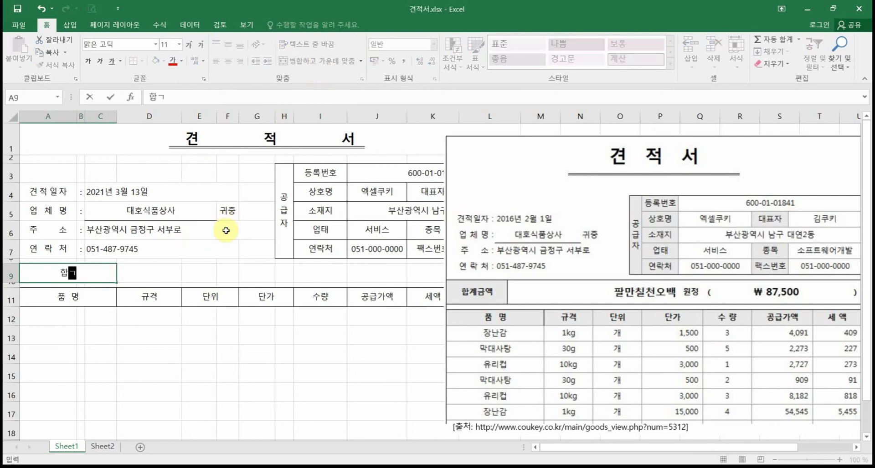
{"action": "type", "text": "금ㅇㅐㄱ"}
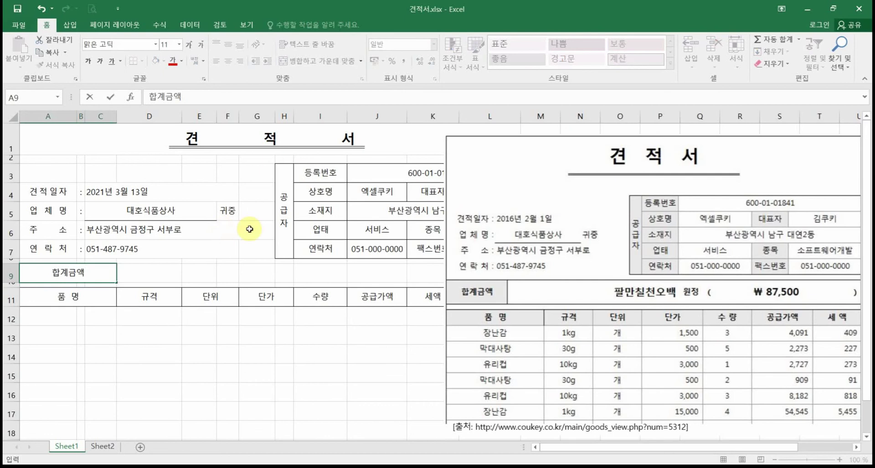
{"action": "left_click", "coordinate": [178, 342]}
{"action": "left_click", "coordinate": [109, 274]}
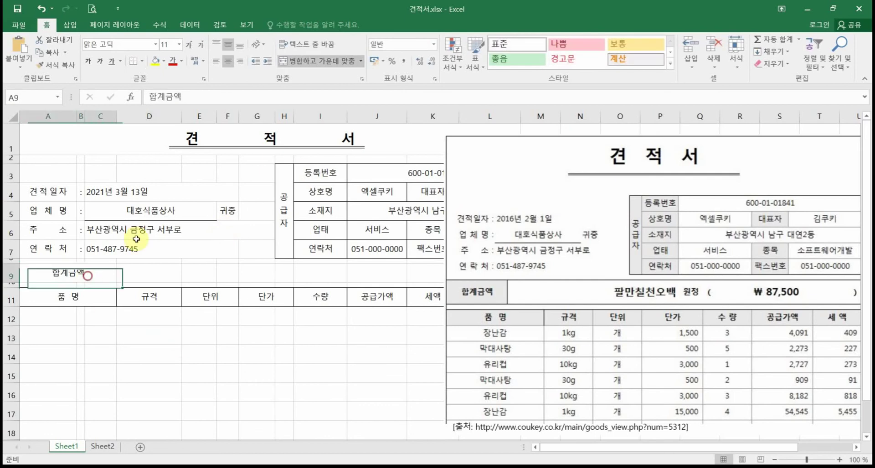
{"action": "left_click", "coordinate": [141, 60]}
{"action": "left_click", "coordinate": [163, 157]}
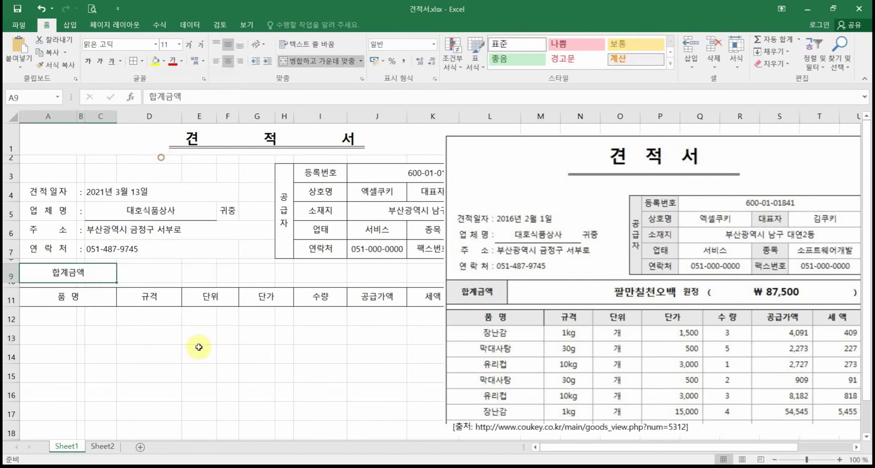
{"action": "left_click", "coordinate": [228, 372]}
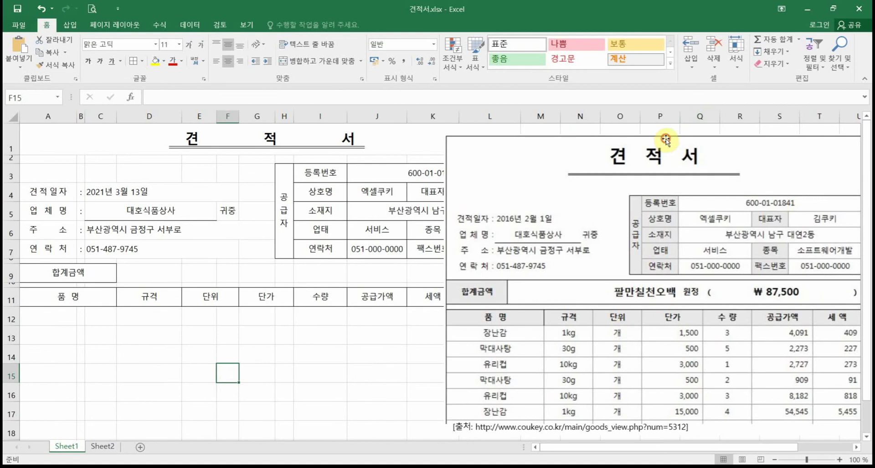
{"action": "left_click_drag", "start_coordinate": [667, 143], "coordinate": [470, 150]}
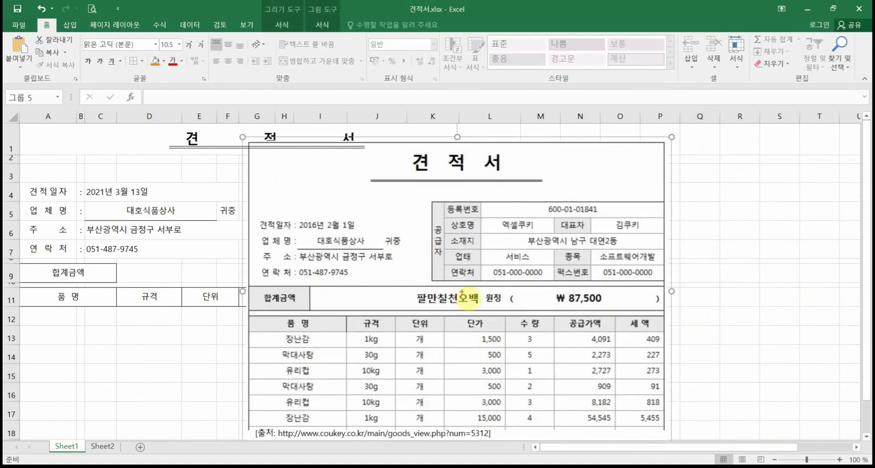
{"action": "mouse_move", "coordinate": [309, 288]}
{"action": "left_mouse_down"}
{"action": "mouse_move", "coordinate": [519, 314]}
{"action": "mouse_move", "coordinate": [675, 316]}
{"action": "mouse_move", "coordinate": [713, 268]}
{"action": "left_mouse_up"}
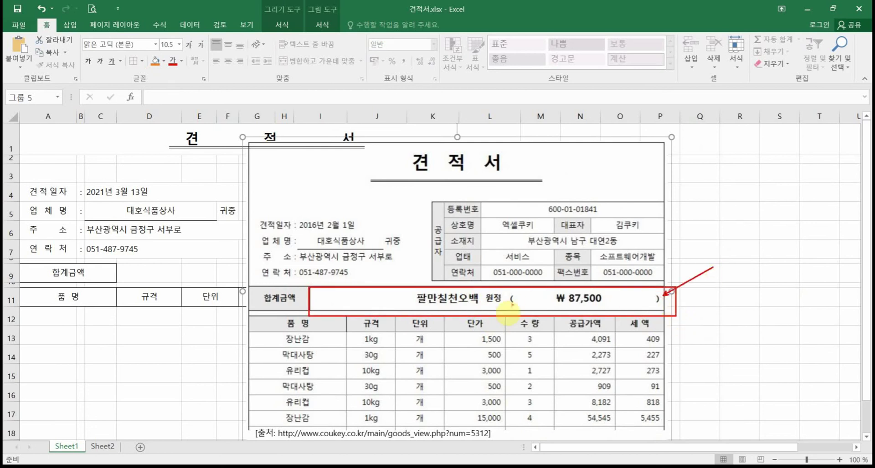
{"action": "left_click_drag", "start_coordinate": [506, 286], "coordinate": [505, 319]}
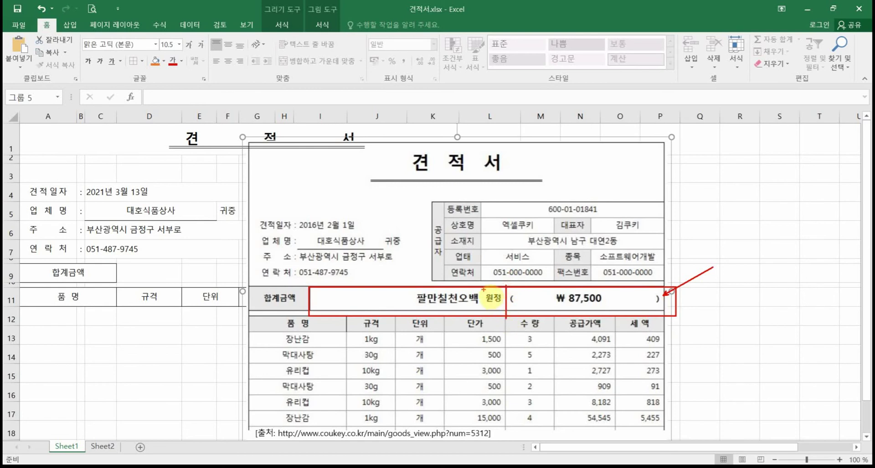
{"action": "mouse_move", "coordinate": [483, 290]}
{"action": "left_mouse_down"}
{"action": "mouse_move", "coordinate": [484, 310]}
{"action": "mouse_move", "coordinate": [517, 310]}
{"action": "left_mouse_up"}
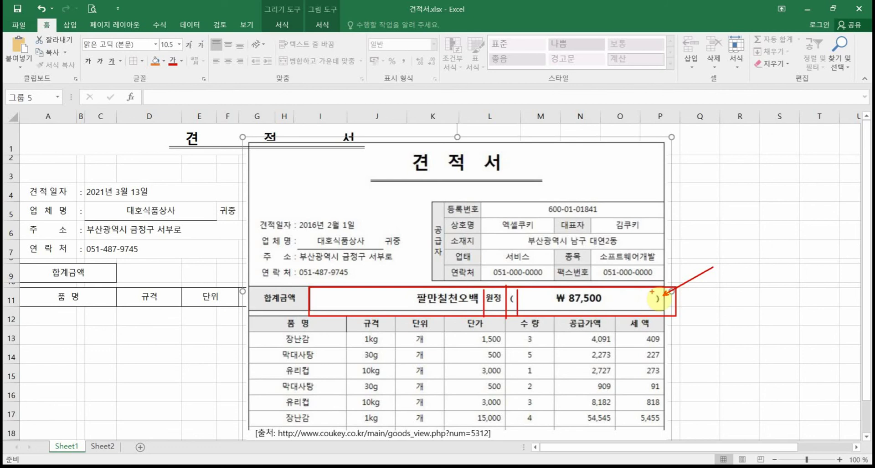
{"action": "left_click_drag", "start_coordinate": [652, 291], "coordinate": [652, 315]}
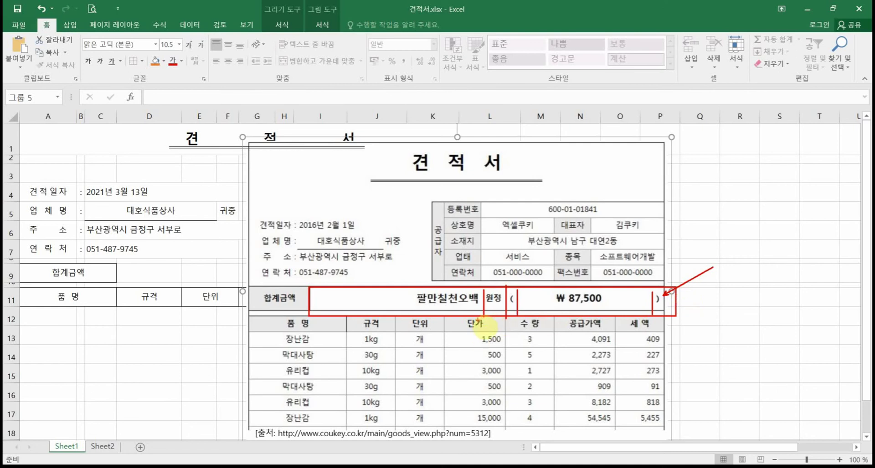
{"action": "left_click_drag", "start_coordinate": [482, 322], "coordinate": [483, 380]}
{"action": "left_click_drag", "start_coordinate": [523, 323], "coordinate": [516, 380]}
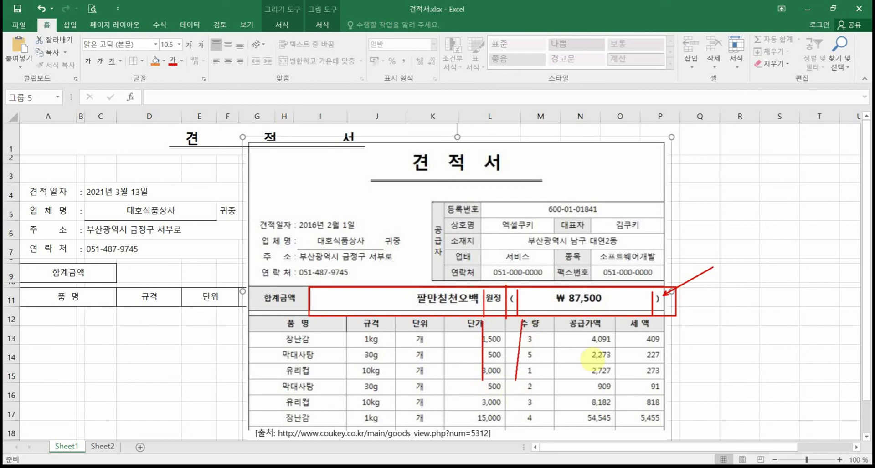
{"action": "left_click_drag", "start_coordinate": [652, 319], "coordinate": [653, 385]}
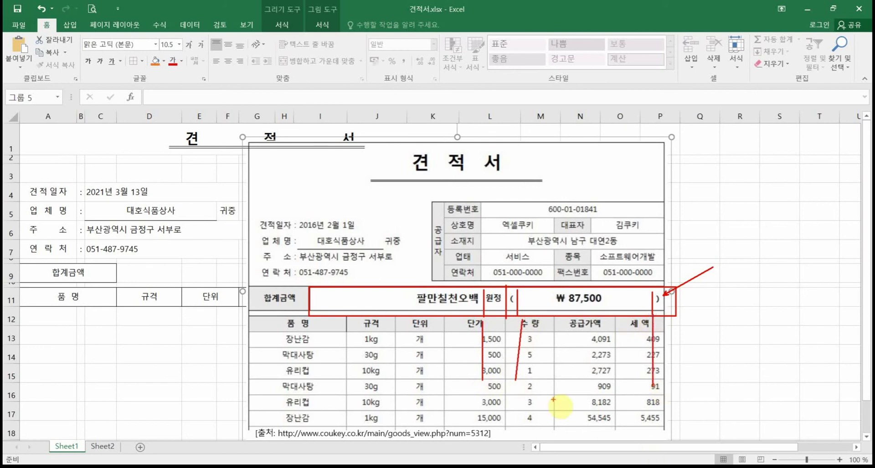
{"action": "key", "text": "Escape"}
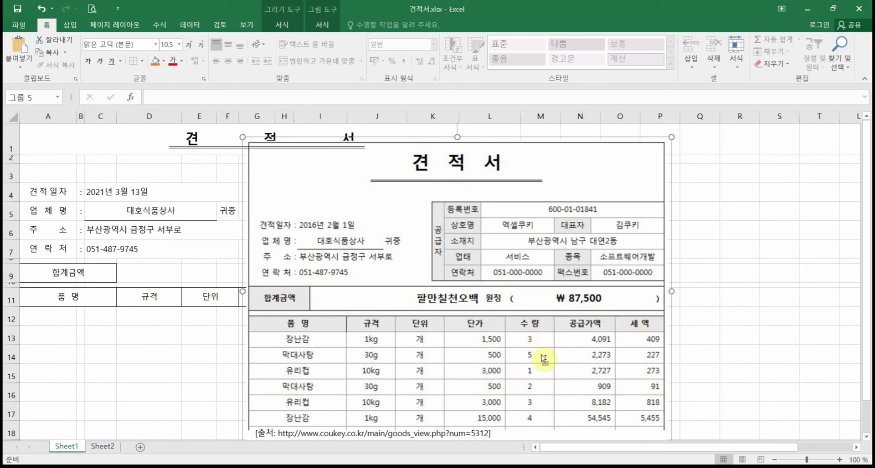
{"action": "key", "text": "ctrl+2"}
{"action": "left_click_drag", "start_coordinate": [506, 287], "coordinate": [506, 330]}
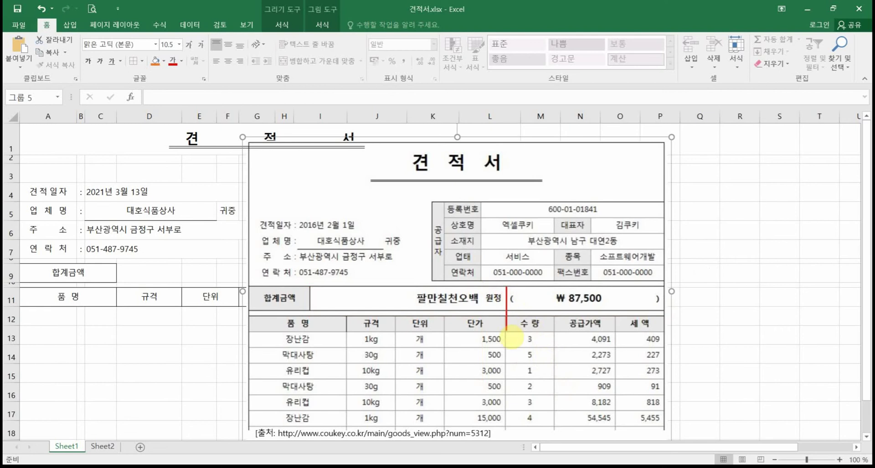
{"action": "left_click_drag", "start_coordinate": [308, 286], "coordinate": [505, 310]}
{"action": "left_click_drag", "start_coordinate": [529, 296], "coordinate": [665, 309]}
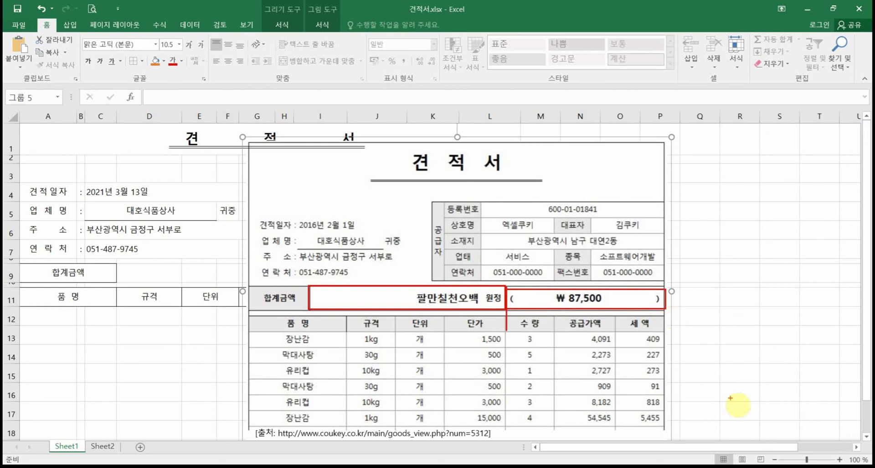
{"action": "mouse_move", "coordinate": [660, 424]}
{"action": "left_mouse_down"}
{"action": "mouse_move", "coordinate": [617, 430]}
{"action": "mouse_move", "coordinate": [637, 321]}
{"action": "mouse_move", "coordinate": [677, 392]}
{"action": "mouse_move", "coordinate": [633, 421]}
{"action": "left_mouse_up"}
{"action": "mouse_move", "coordinate": [594, 369]}
{"action": "left_mouse_down"}
{"action": "mouse_move", "coordinate": [523, 360]}
{"action": "mouse_move", "coordinate": [505, 338]}
{"action": "mouse_move", "coordinate": [504, 306]}
{"action": "mouse_move", "coordinate": [518, 314]}
{"action": "left_mouse_up"}
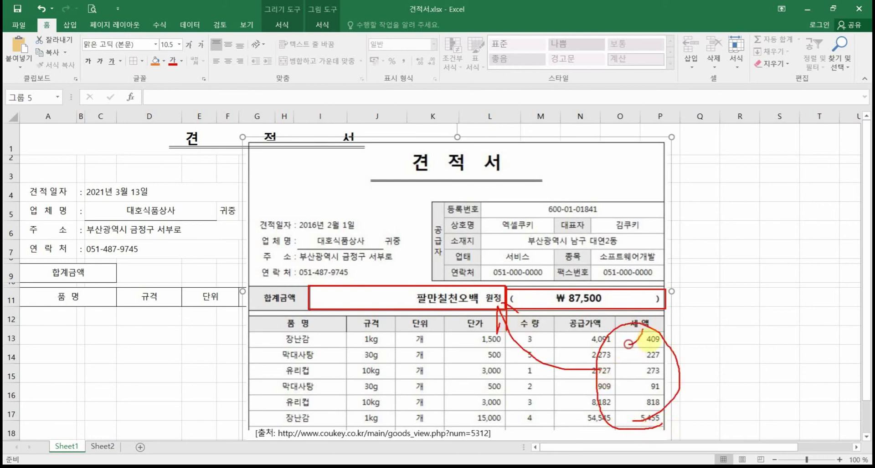
{"action": "mouse_move", "coordinate": [631, 343]}
{"action": "left_mouse_down"}
{"action": "mouse_move", "coordinate": [638, 311]}
{"action": "mouse_move", "coordinate": [649, 306]}
{"action": "left_mouse_up"}
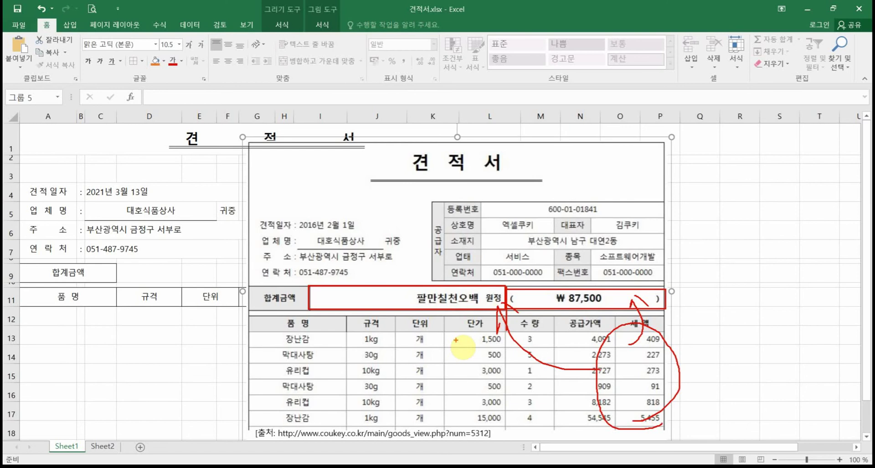
{"action": "key", "text": "Escape"}
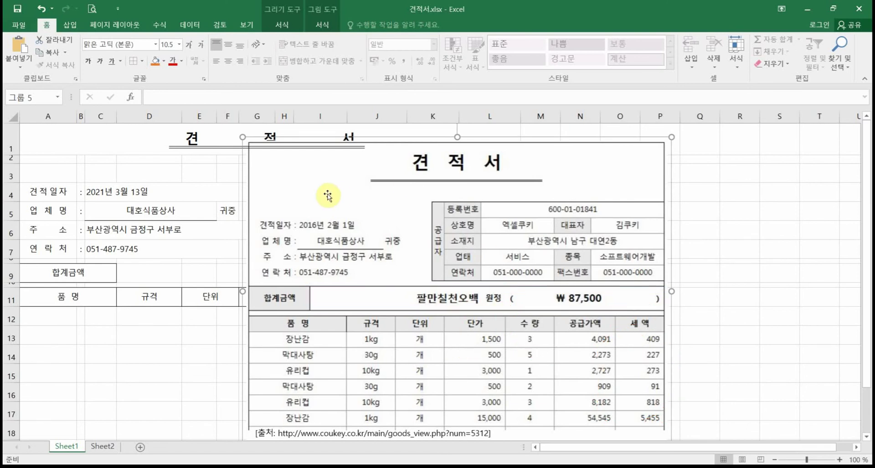
Step: Drag the grouped sample quotation picture right, past column M, to uncover the form table
{"action": "left_click_drag", "start_coordinate": [347, 194], "coordinate": [607, 181]}
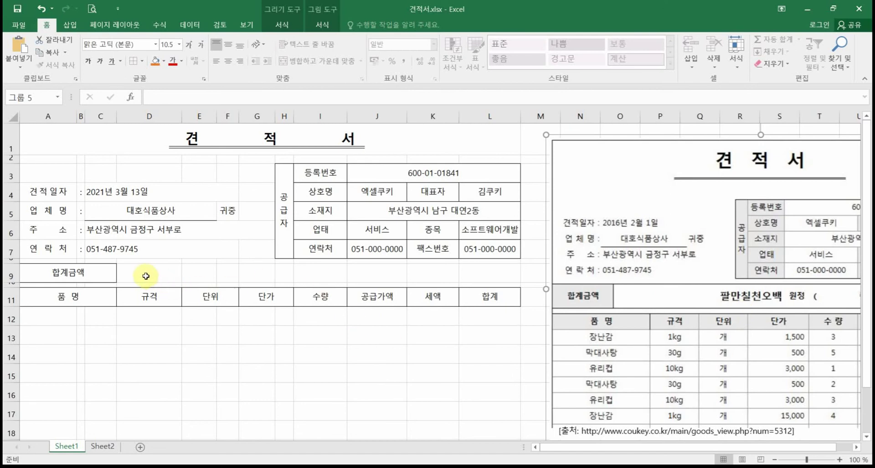
{"action": "mouse_move", "coordinate": [118, 264]}
{"action": "left_mouse_down"}
{"action": "mouse_move", "coordinate": [508, 303]}
{"action": "mouse_move", "coordinate": [524, 296]}
{"action": "mouse_move", "coordinate": [517, 287]}
{"action": "left_mouse_up"}
{"action": "left_click_drag", "start_coordinate": [354, 257], "coordinate": [353, 312]}
{"action": "left_click_drag", "start_coordinate": [118, 261], "coordinate": [350, 288]}
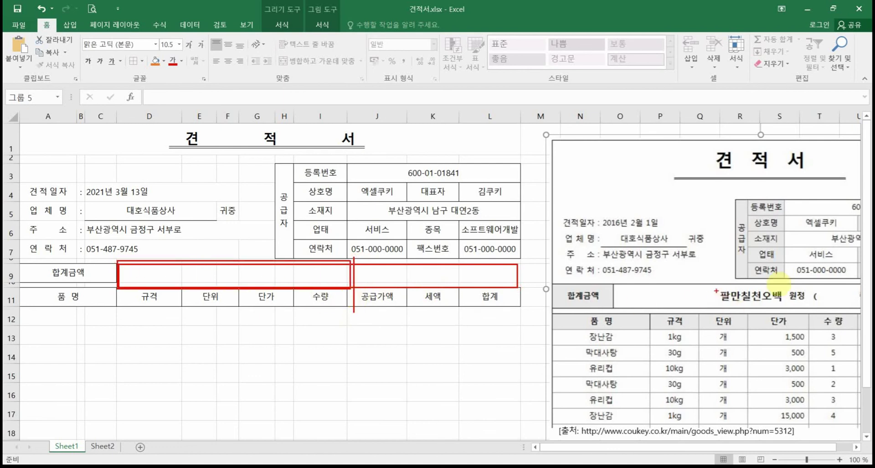
{"action": "key", "text": "Escape"}
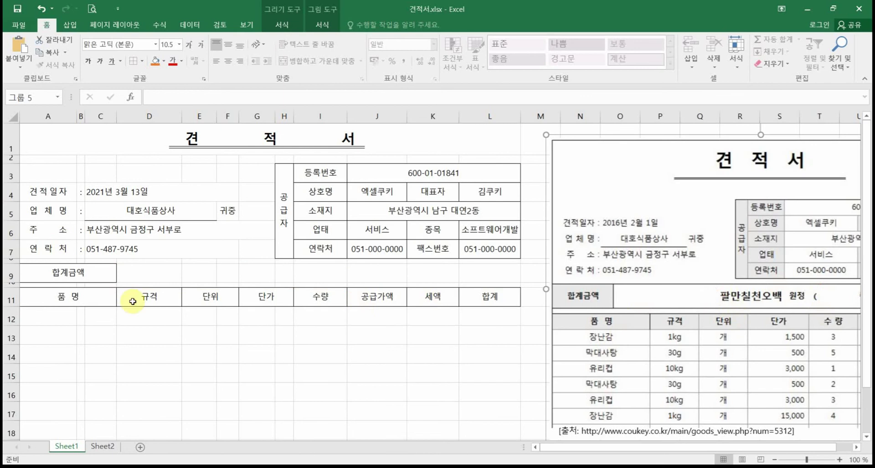
Step: Merge D9:I9 into one amount cell beside 합계금액
{"action": "left_click", "coordinate": [158, 276]}
{"action": "left_click_drag", "start_coordinate": [158, 276], "coordinate": [279, 279]}
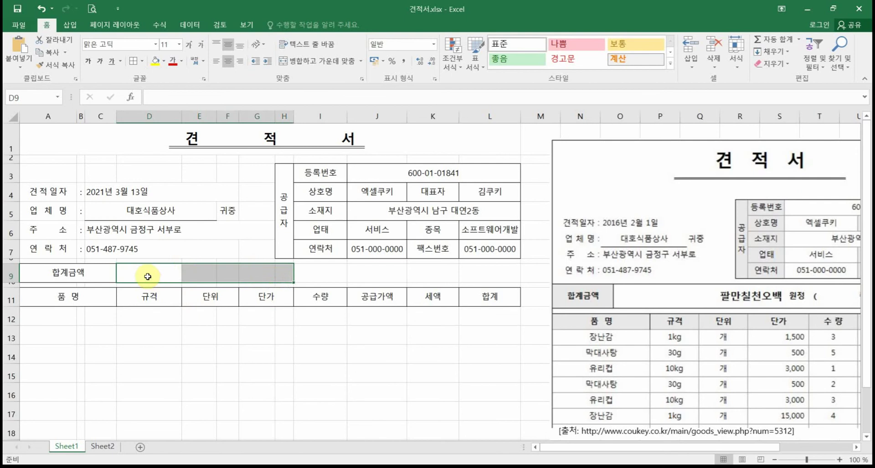
{"action": "left_click_drag", "start_coordinate": [147, 276], "coordinate": [314, 278]}
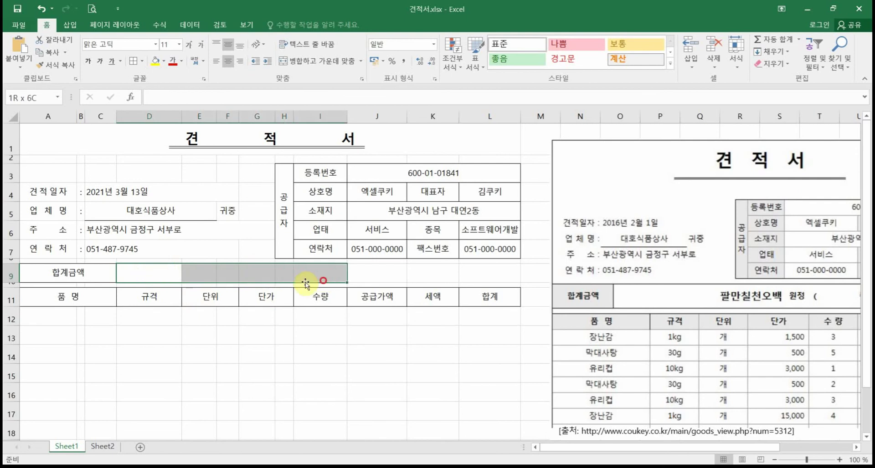
{"action": "left_click", "coordinate": [312, 62]}
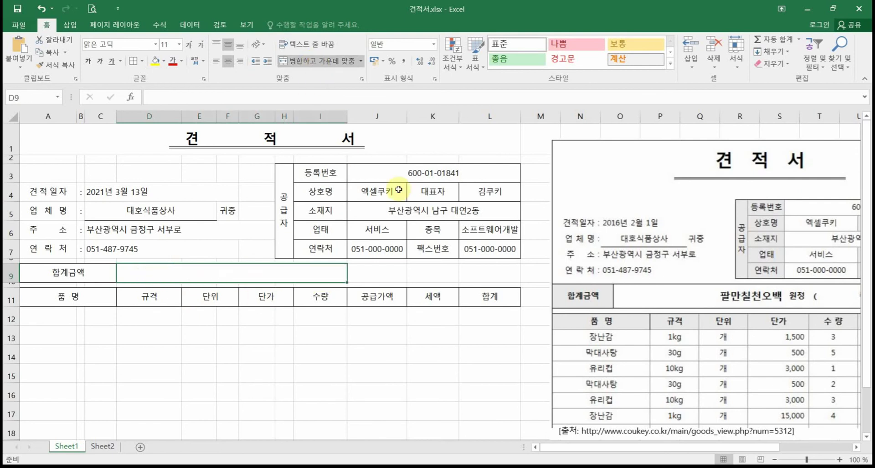
Step: Put an outside border around the row 9 band D9:L9
{"action": "left_click_drag", "start_coordinate": [360, 272], "coordinate": [499, 280]}
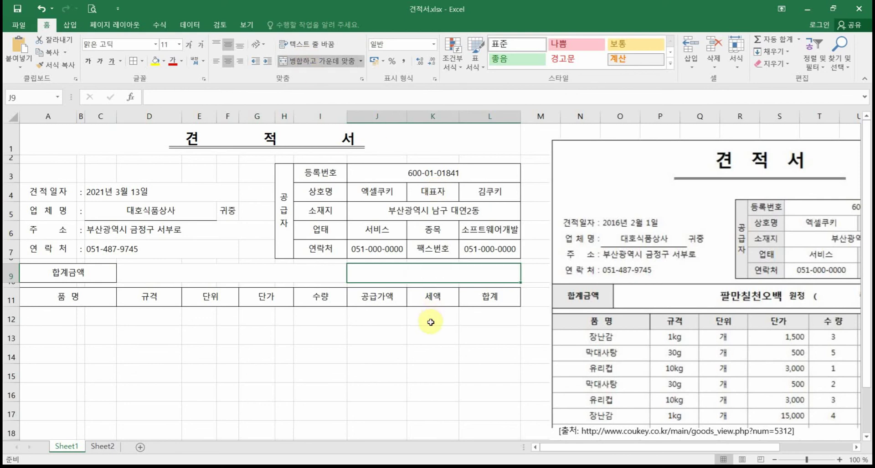
{"action": "left_click", "coordinate": [417, 336]}
{"action": "left_click_drag", "start_coordinate": [170, 273], "coordinate": [463, 280]}
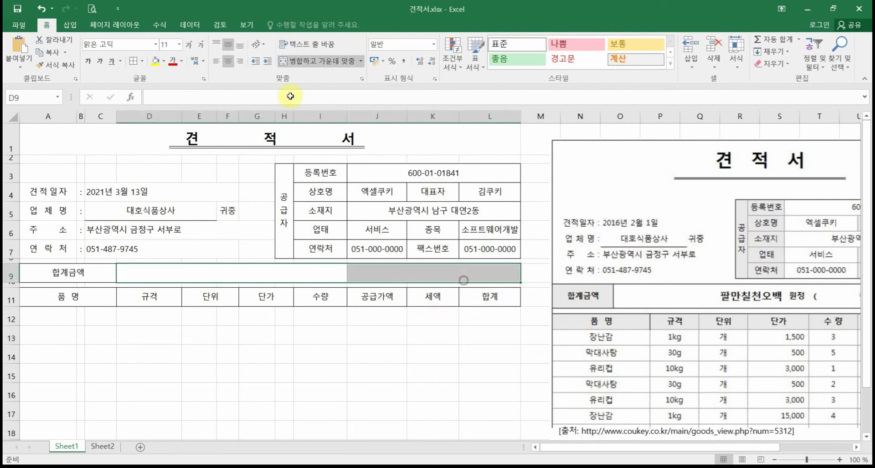
{"action": "left_click", "coordinate": [132, 61]}
{"action": "left_click", "coordinate": [303, 396]}
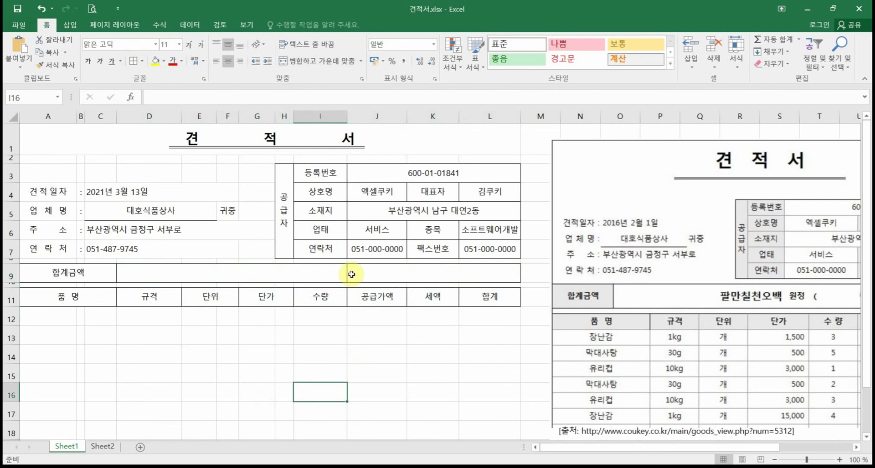
{"action": "left_click", "coordinate": [41, 9]}
{"action": "left_click", "coordinate": [183, 273]}
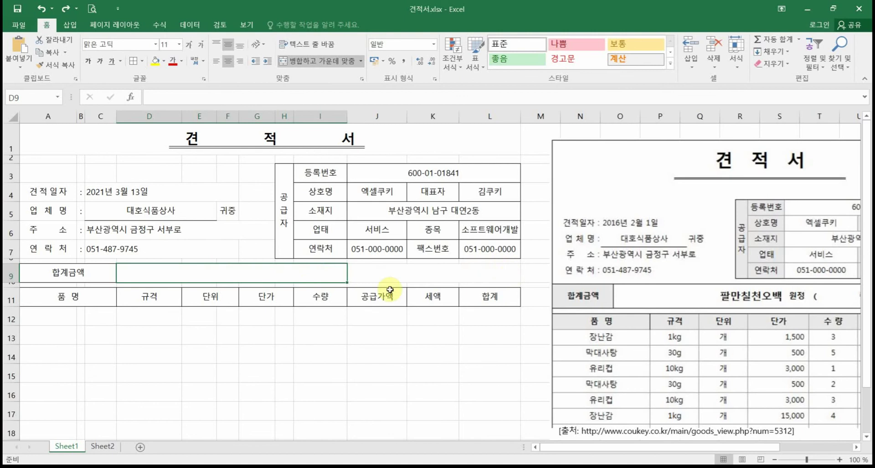
{"action": "left_click_drag", "start_coordinate": [180, 278], "coordinate": [445, 272]}
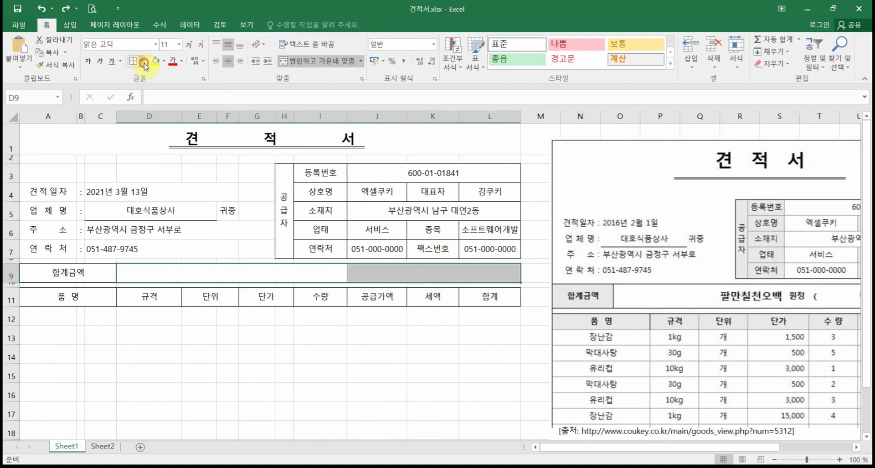
{"action": "left_click", "coordinate": [144, 64]}
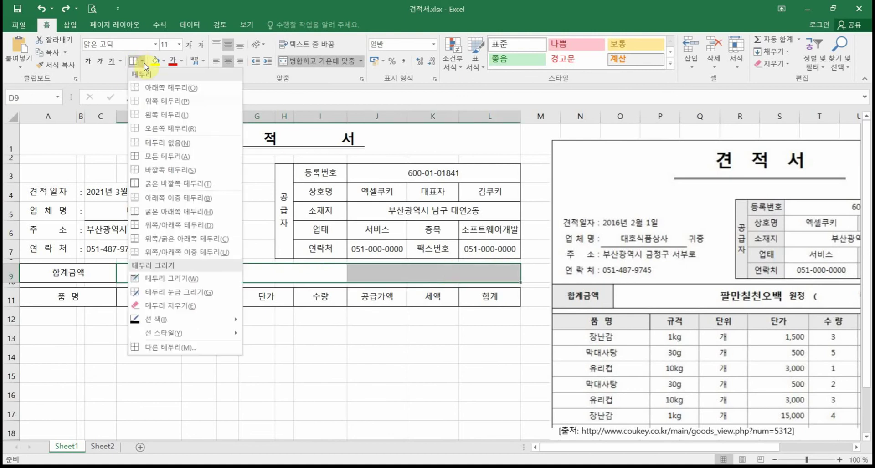
{"action": "left_click", "coordinate": [164, 170]}
{"action": "left_click", "coordinate": [282, 378]}
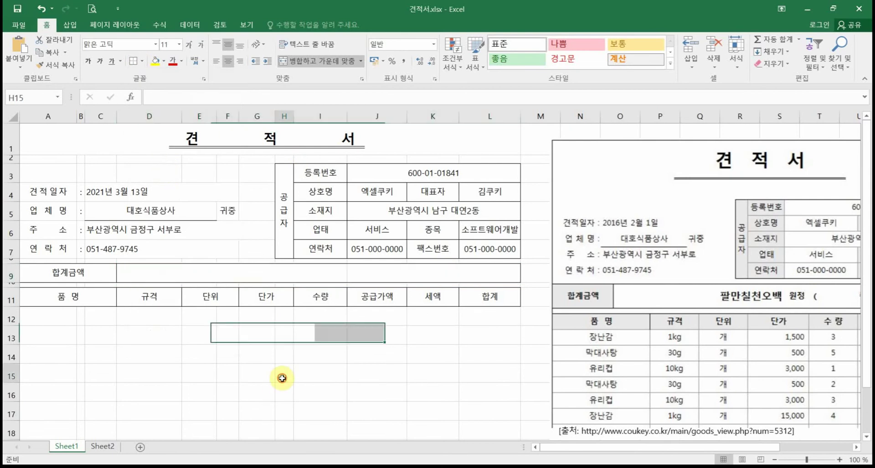
{"action": "left_click", "coordinate": [89, 7]}
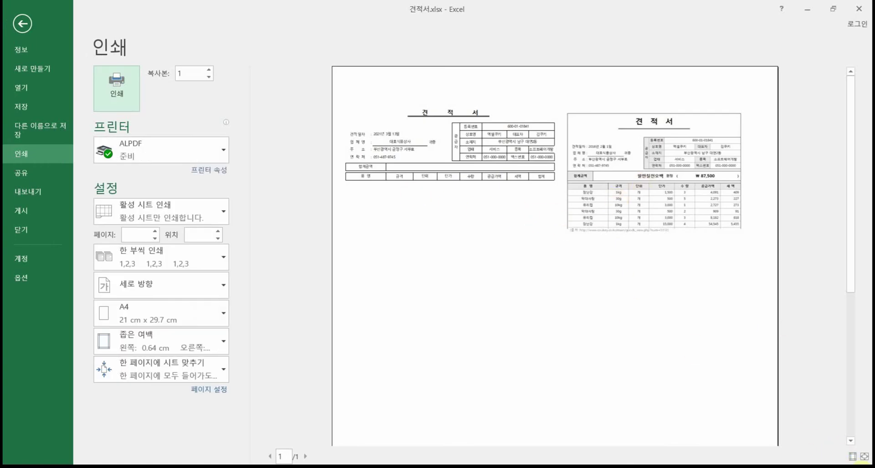
{"action": "left_click", "coordinate": [478, 190]}
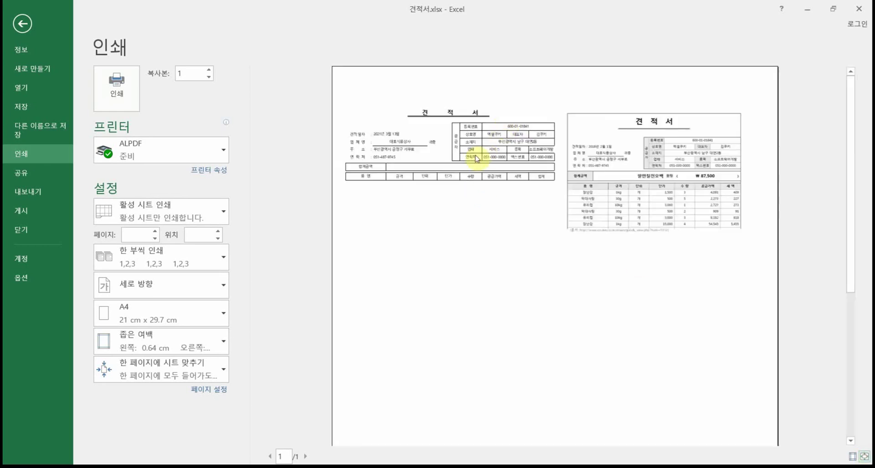
{"action": "left_click", "coordinate": [475, 151]}
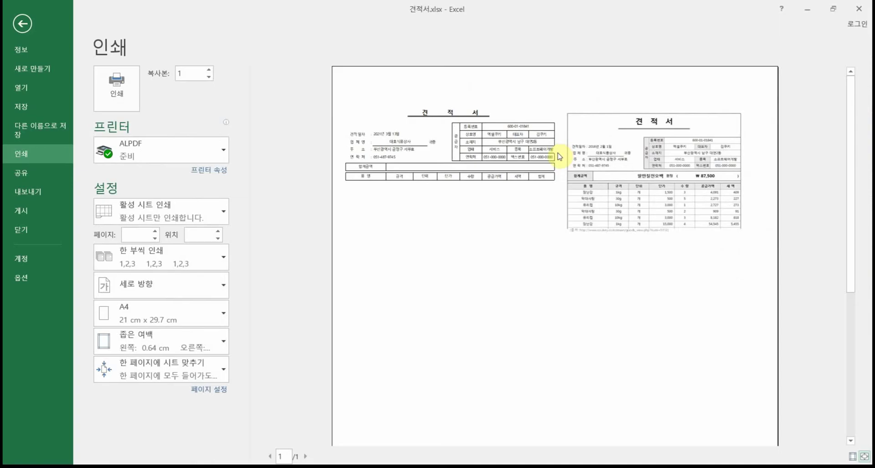
{"action": "left_click", "coordinate": [22, 24]}
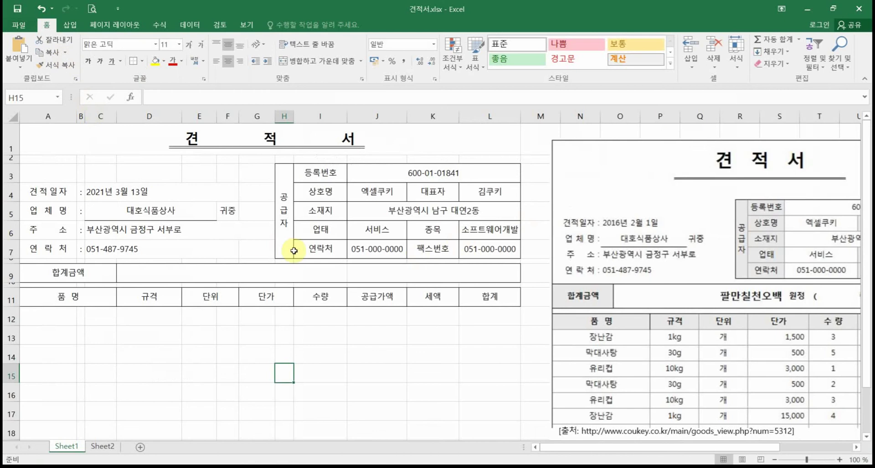
{"action": "left_click", "coordinate": [569, 195]}
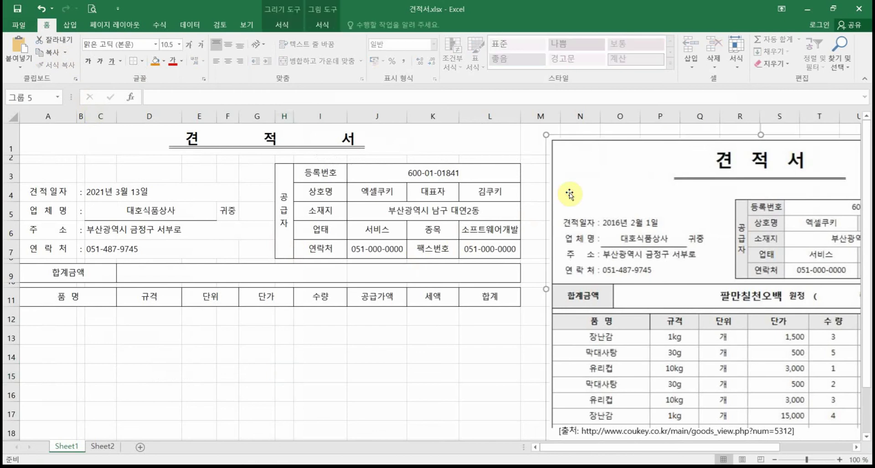
{"action": "key", "text": "Delete"}
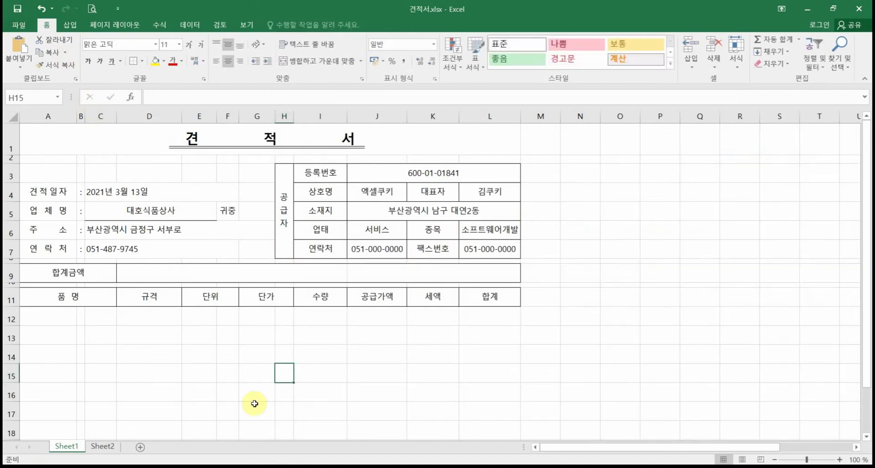
{"action": "left_click", "coordinate": [102, 446]}
{"action": "left_click", "coordinate": [76, 451]}
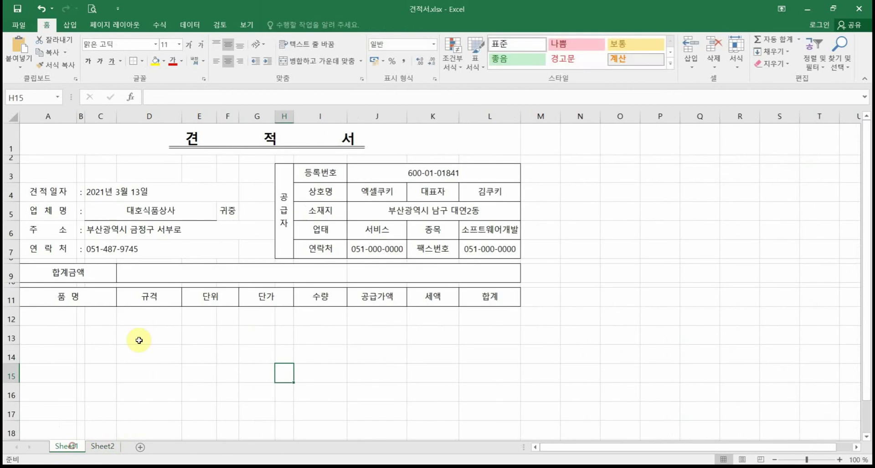
{"action": "left_click", "coordinate": [96, 10]}
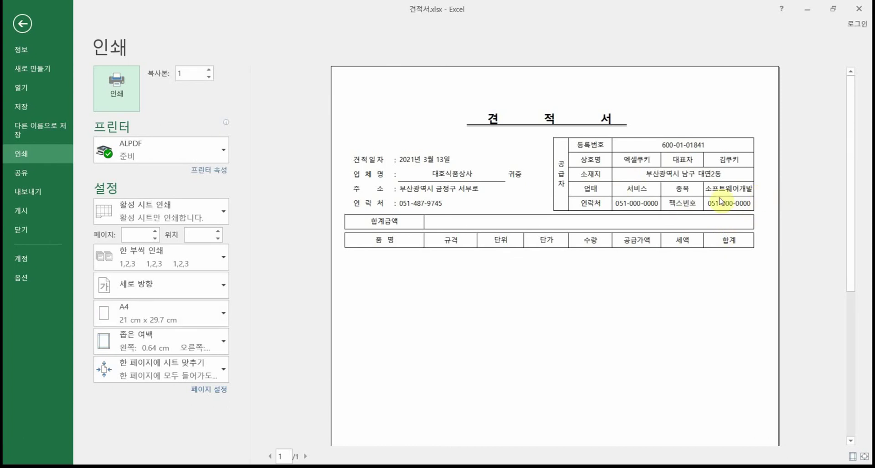
{"action": "left_click", "coordinate": [23, 25]}
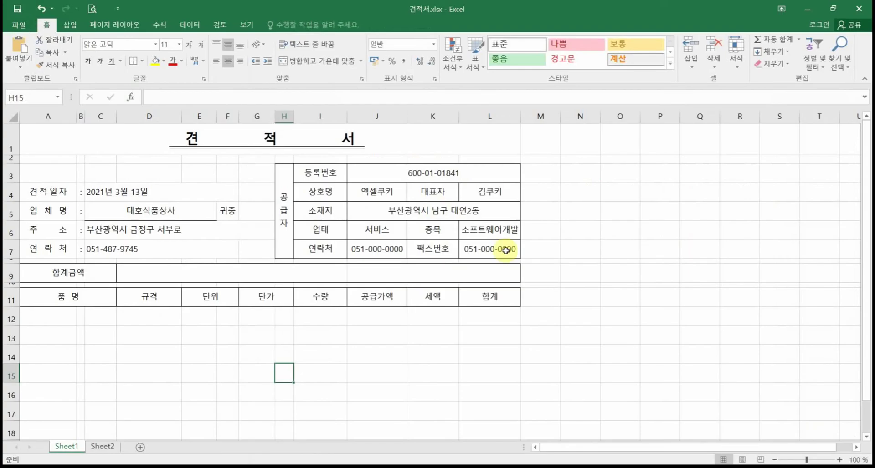
{"action": "key", "text": "ctrl+v"}
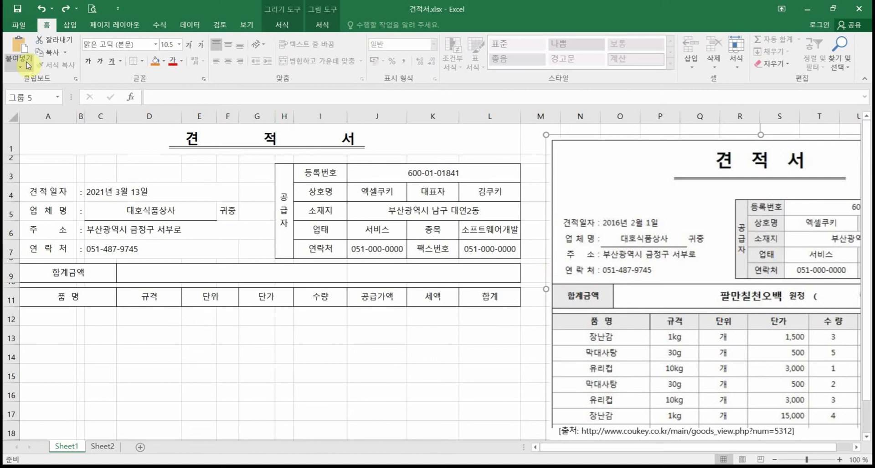
Step: Narrow column L slightly and check the printed layout in Print Preview
{"action": "left_click", "coordinate": [92, 9]}
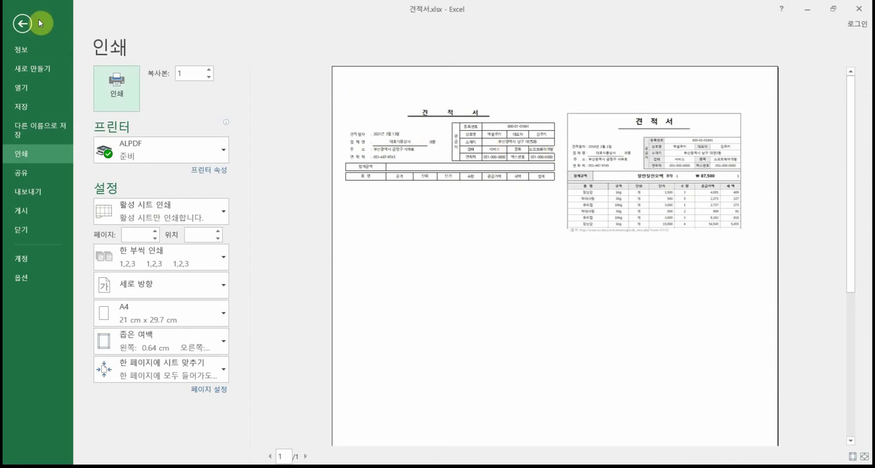
{"action": "left_click", "coordinate": [27, 21]}
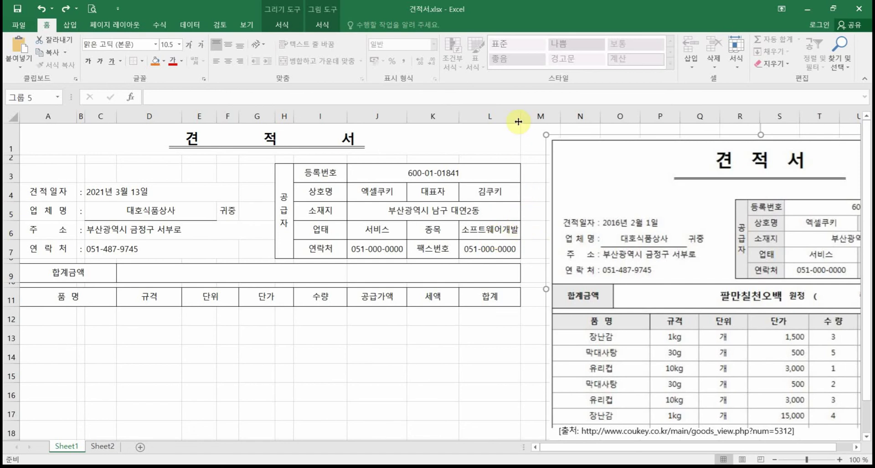
{"action": "left_click_drag", "start_coordinate": [518, 120], "coordinate": [513, 120]}
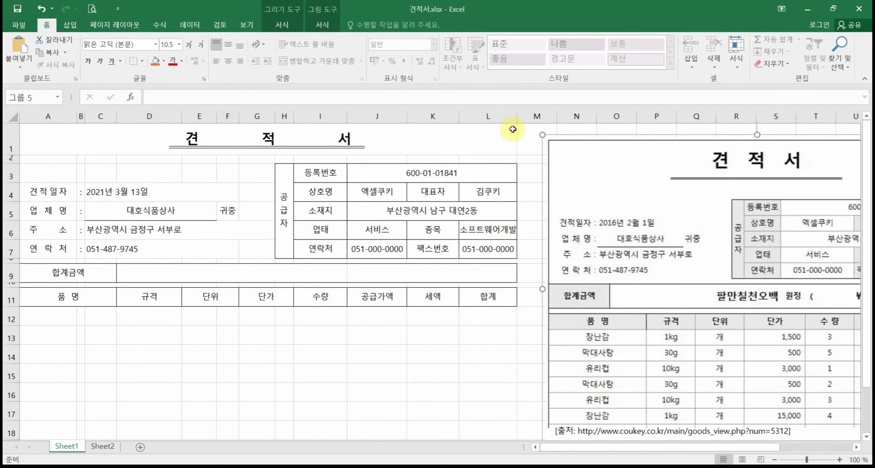
{"action": "left_click", "coordinate": [91, 8]}
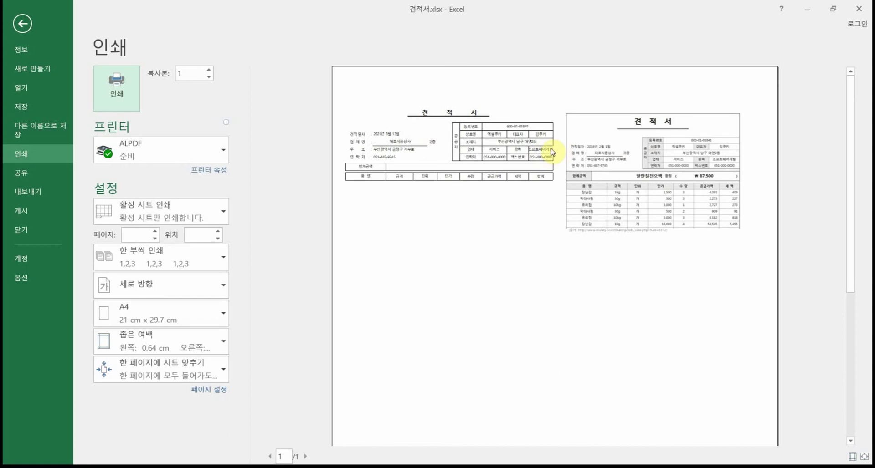
{"action": "left_click", "coordinate": [22, 23]}
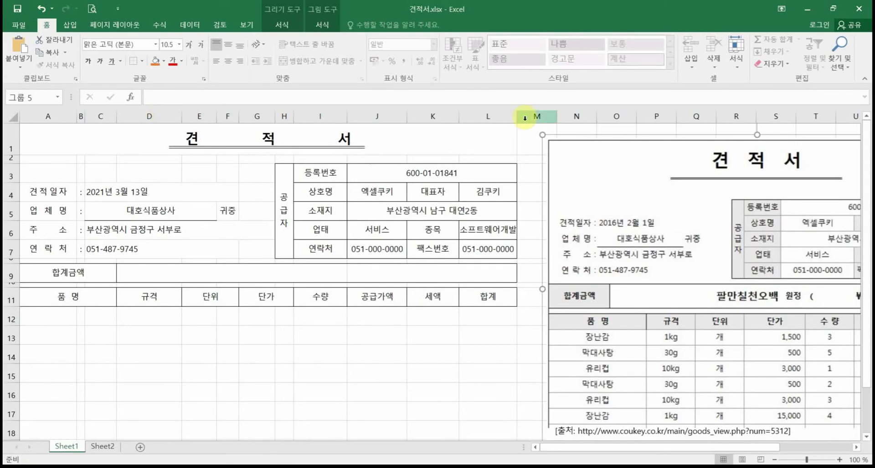
Step: Widen column L so 소프트웨어개발 fits fully, and recheck the print preview
{"action": "left_click_drag", "start_coordinate": [516, 117], "coordinate": [524, 117]}
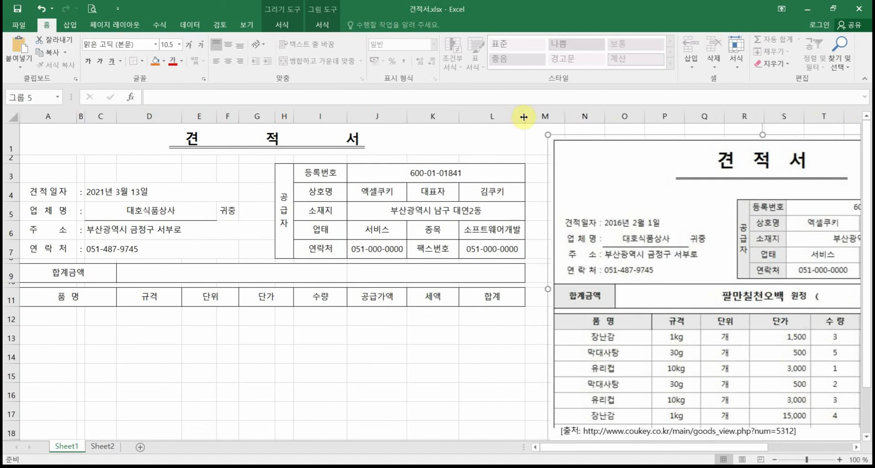
{"action": "left_click", "coordinate": [92, 9]}
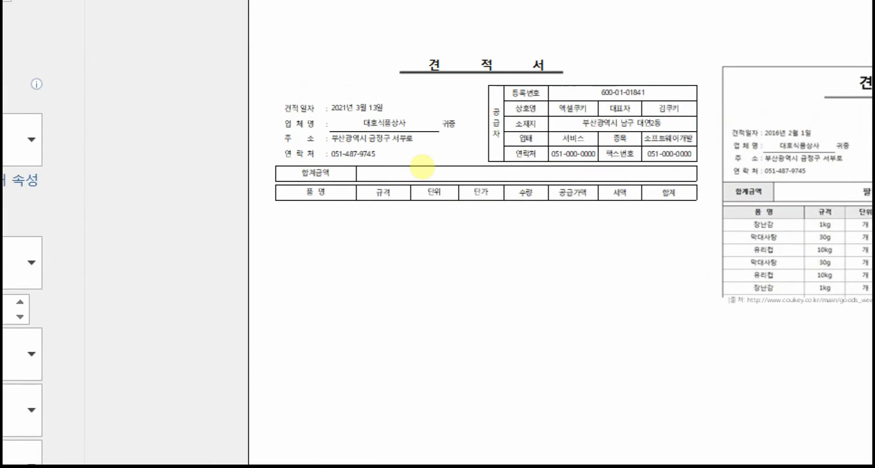
{"action": "left_click_drag", "start_coordinate": [346, 185], "coordinate": [702, 209]}
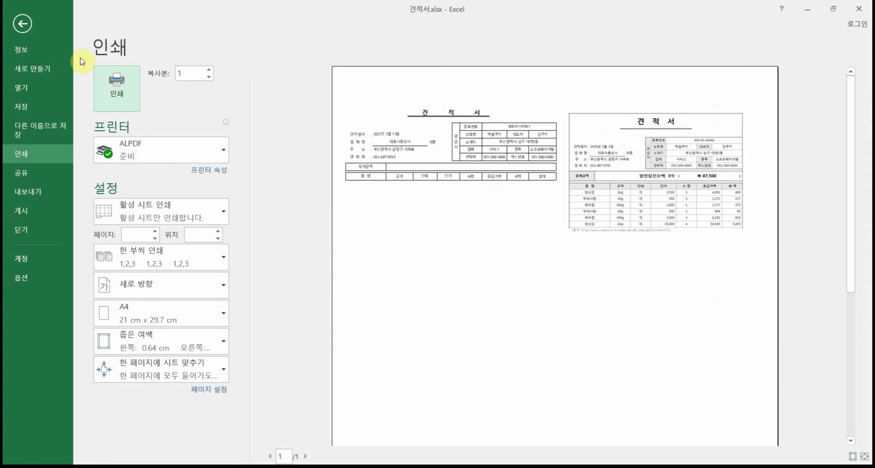
{"action": "left_click", "coordinate": [22, 24]}
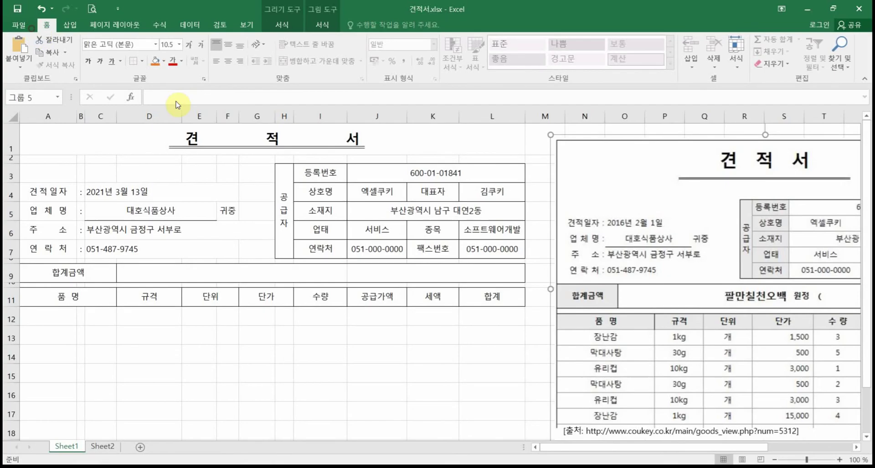
Step: Apply All Borders to D9:L9 so merged D9:I9 and J9:L9 are boxed separately
{"action": "left_click", "coordinate": [183, 279]}
{"action": "left_click", "coordinate": [356, 272], "text": "shift"}
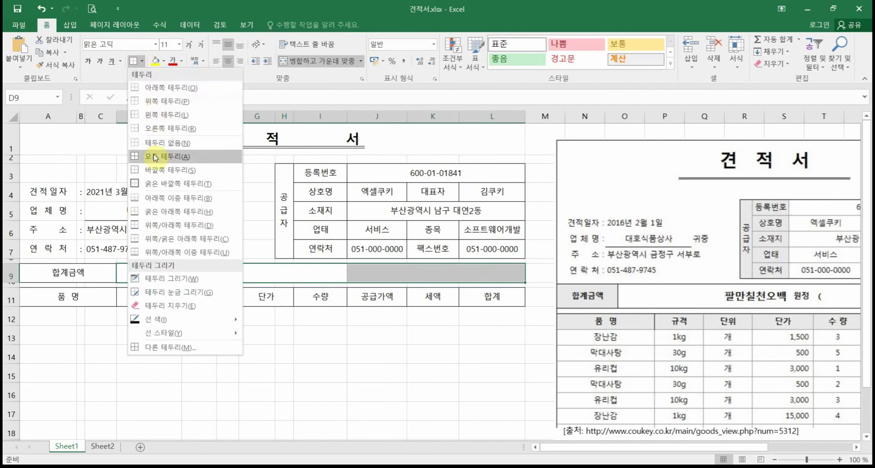
{"action": "left_click", "coordinate": [155, 156]}
{"action": "left_click", "coordinate": [265, 299]}
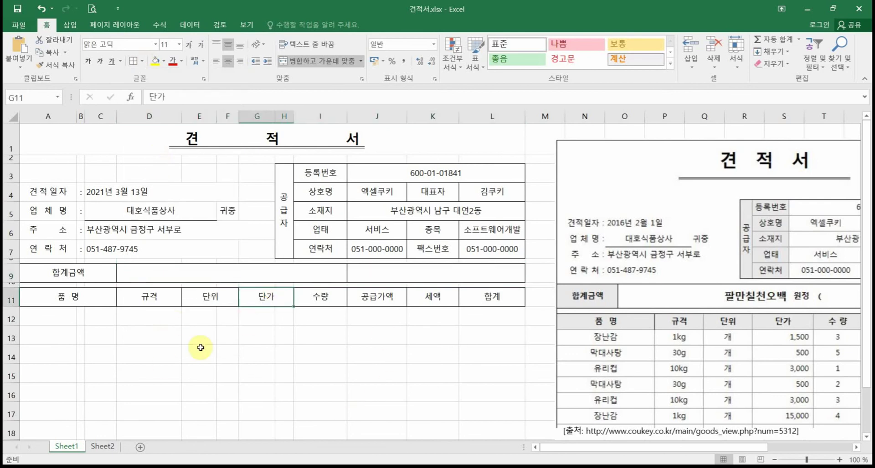
{"action": "left_click", "coordinate": [284, 354]}
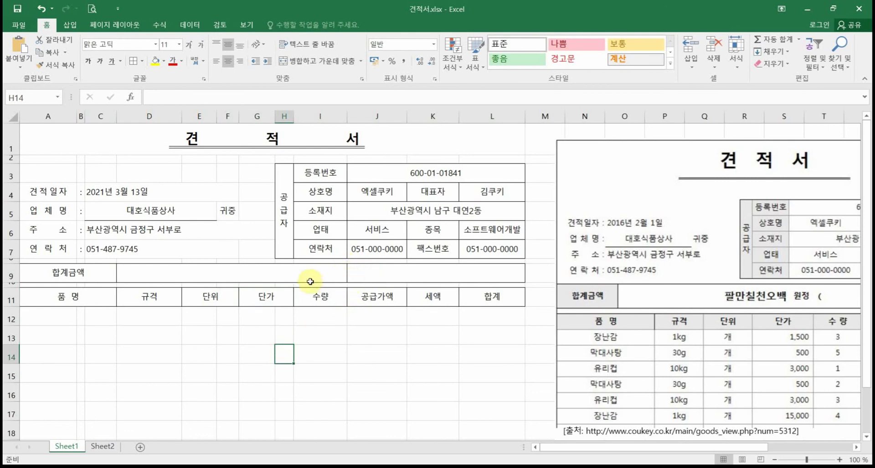
{"action": "left_click", "coordinate": [142, 61]}
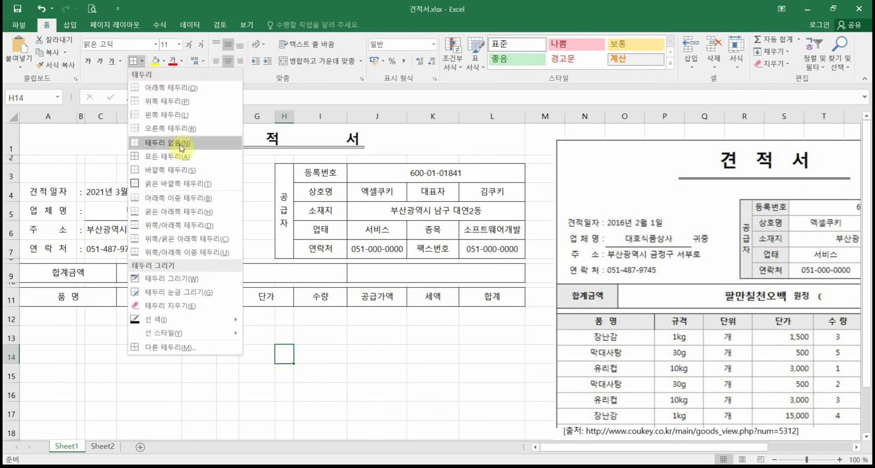
{"action": "left_click", "coordinate": [283, 271]}
{"action": "left_click", "coordinate": [283, 271]}
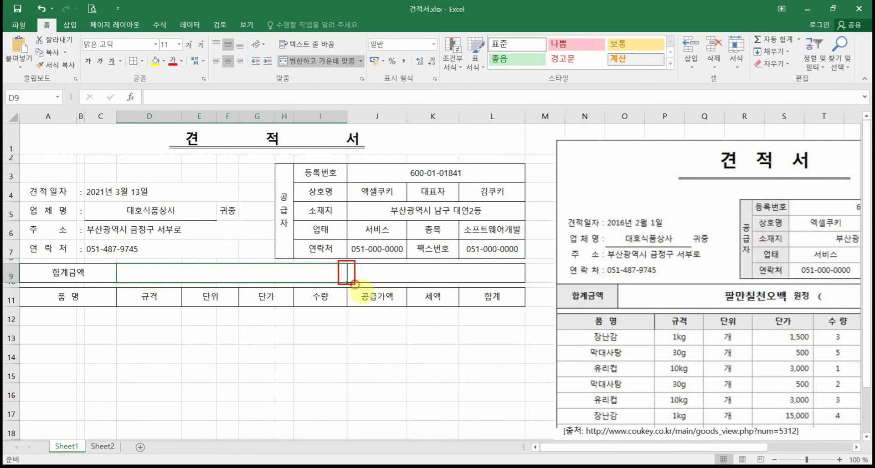
{"action": "left_click", "coordinate": [423, 272]}
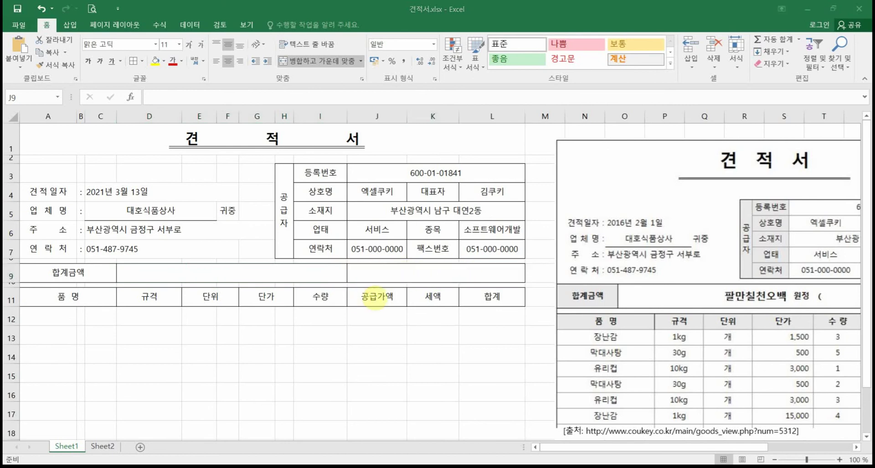
{"action": "left_click", "coordinate": [291, 275]}
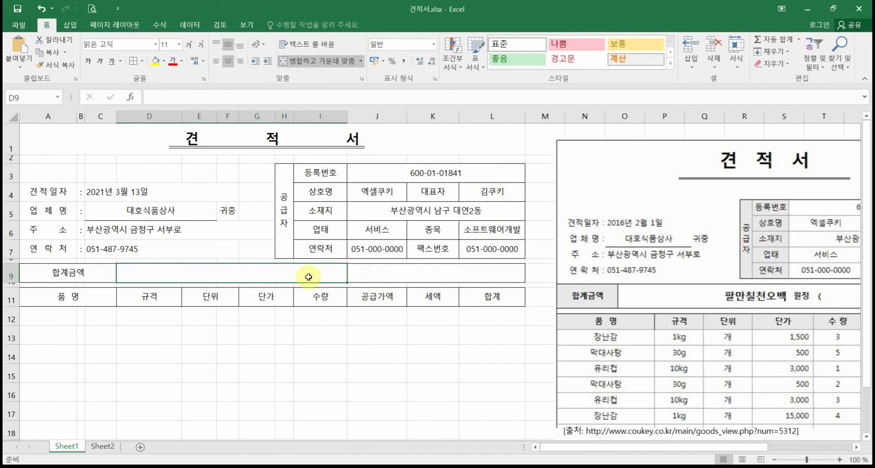
Step: In Format Cells > Border, use a thin line to remove the D9:L9 divider
{"action": "right_click", "coordinate": [308, 277]}
{"action": "left_click", "coordinate": [351, 228]}
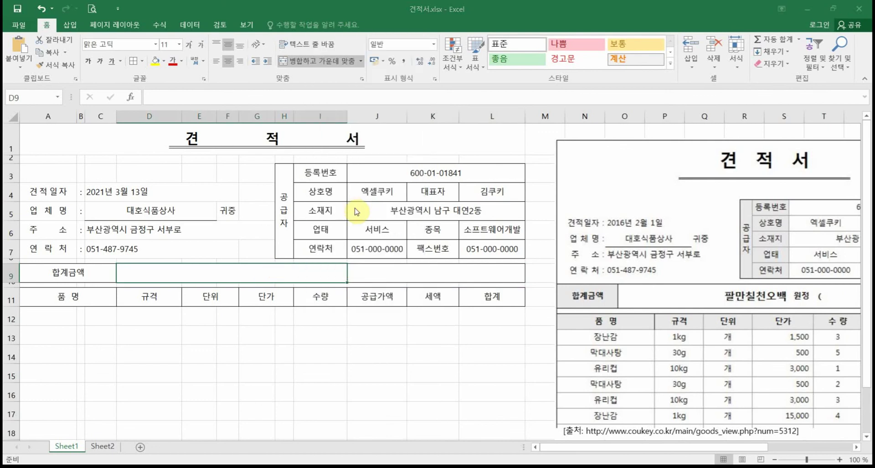
{"action": "left_click", "coordinate": [319, 76]}
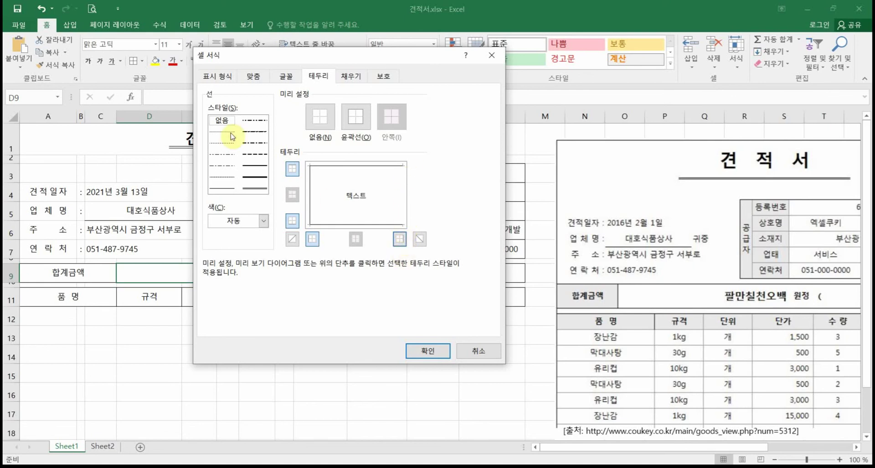
{"action": "left_click", "coordinate": [221, 186]}
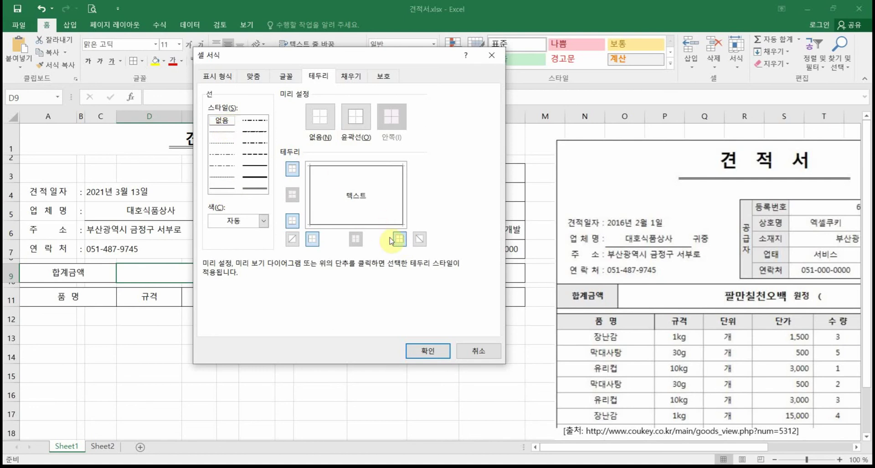
{"action": "left_click", "coordinate": [427, 351]}
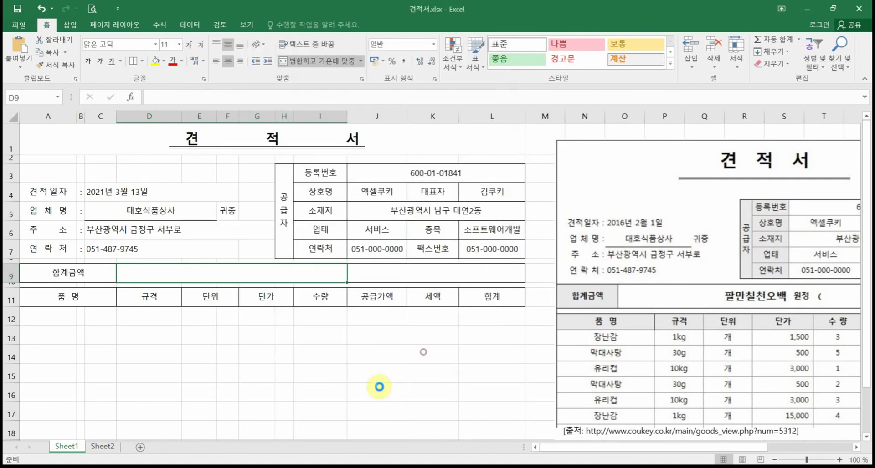
{"action": "left_click", "coordinate": [339, 378]}
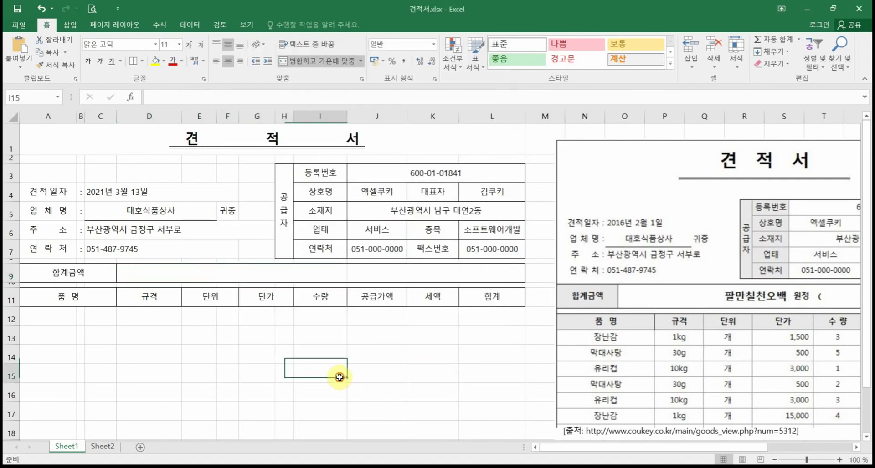
{"action": "left_click", "coordinate": [339, 275]}
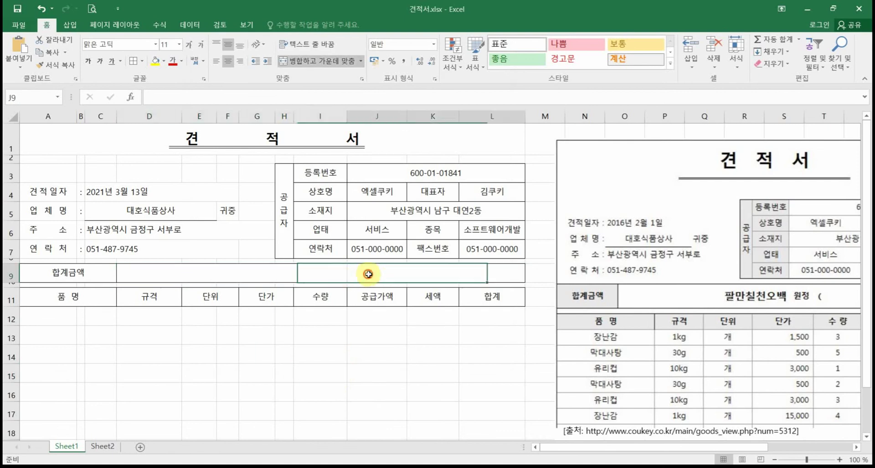
{"action": "left_click", "coordinate": [339, 375]}
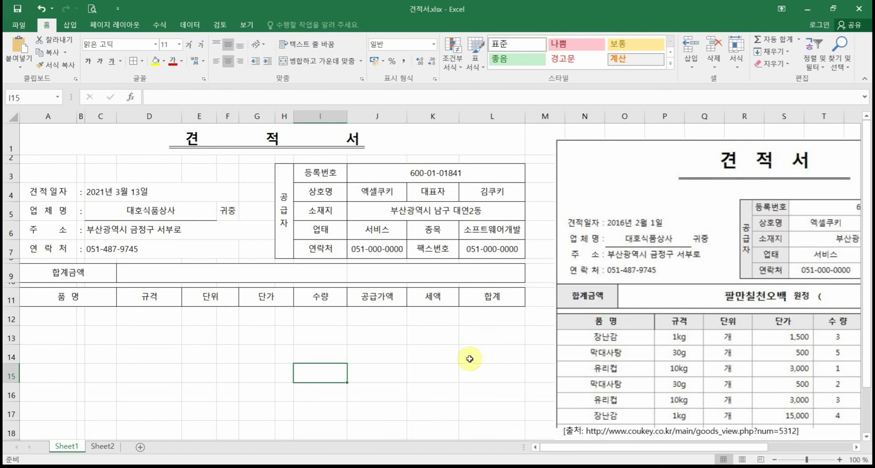
Step: Merge the two 단가 cells in item row 12
{"action": "left_click_drag", "start_coordinate": [43, 319], "coordinate": [92, 315]}
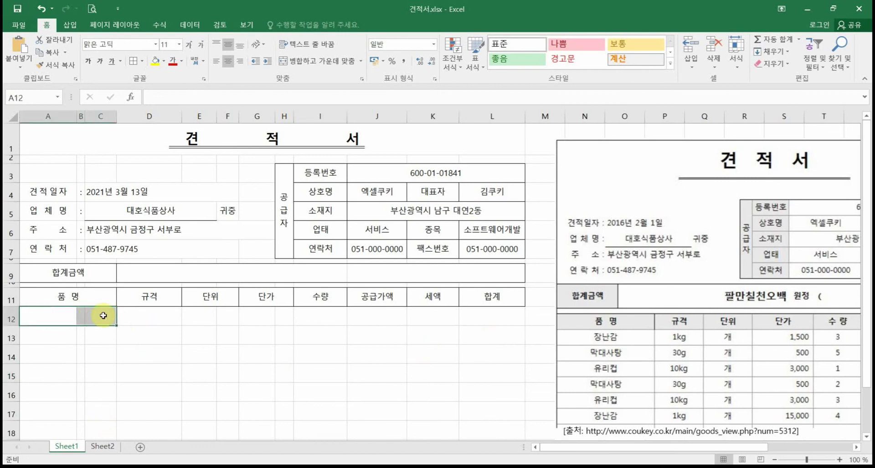
{"action": "left_click", "coordinate": [69, 318]}
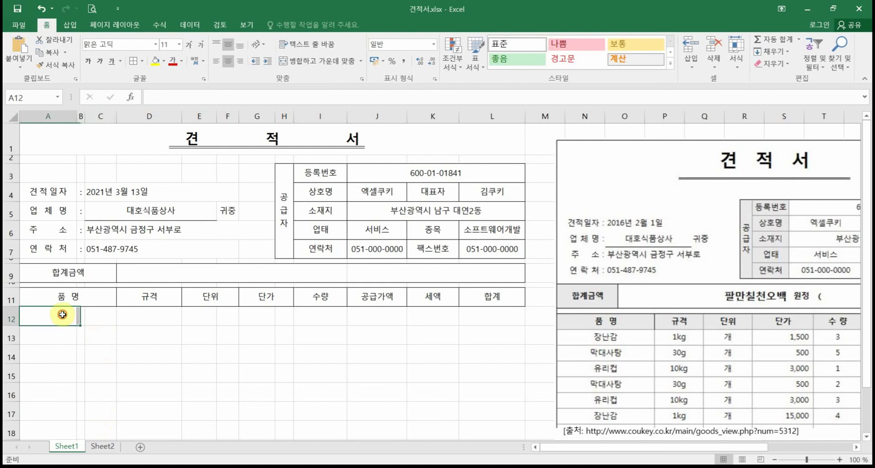
{"action": "left_click_drag", "start_coordinate": [55, 312], "coordinate": [93, 314]}
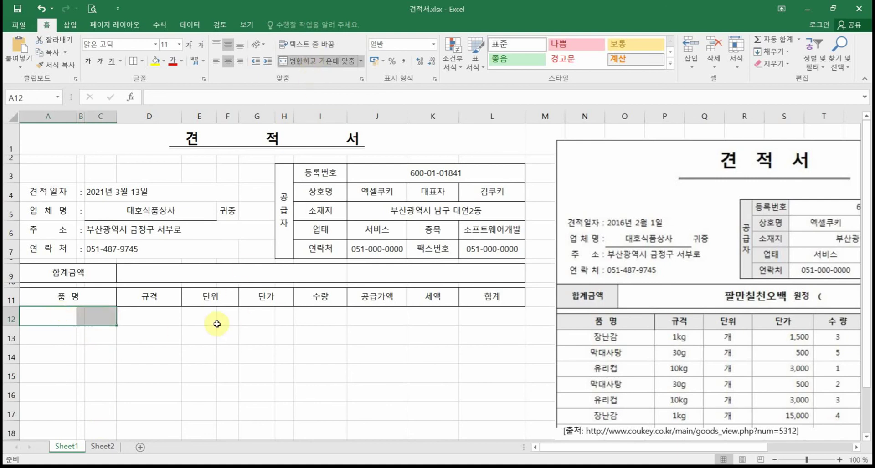
{"action": "left_click_drag", "start_coordinate": [212, 319], "coordinate": [279, 317]}
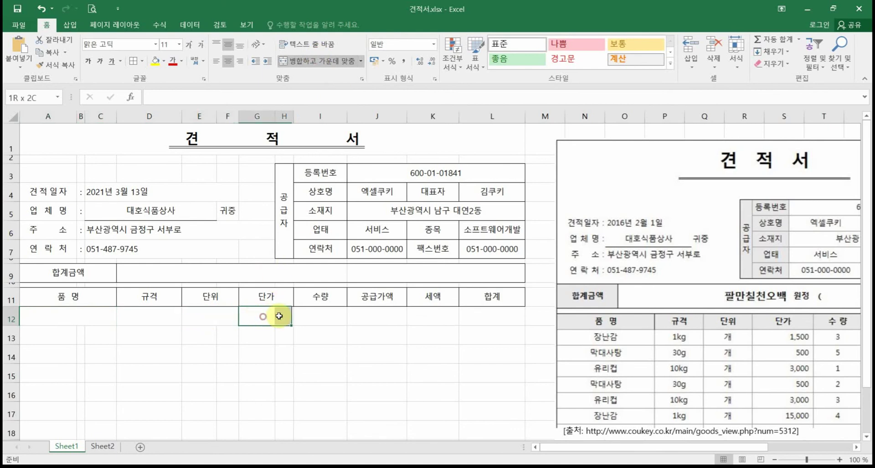
{"action": "left_click", "coordinate": [327, 67]}
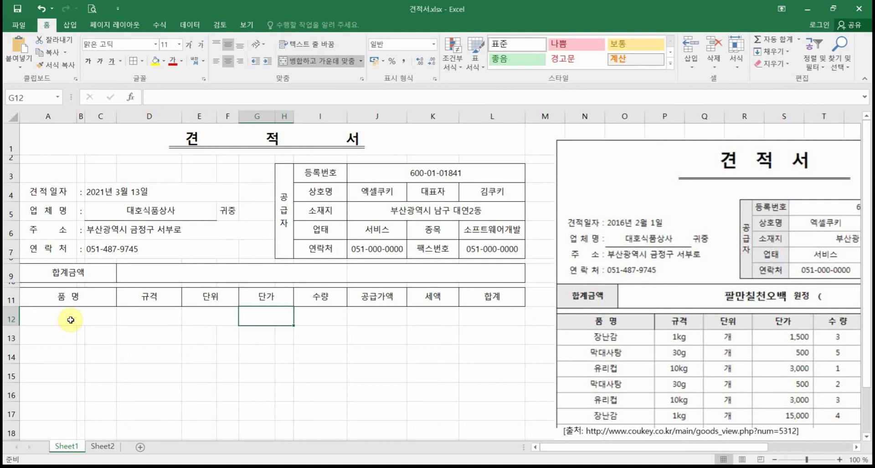
Step: Select the item rows from A12 through the 단가 column, then cells A17 and A21:B21
{"action": "left_click_drag", "start_coordinate": [70, 320], "coordinate": [288, 416]}
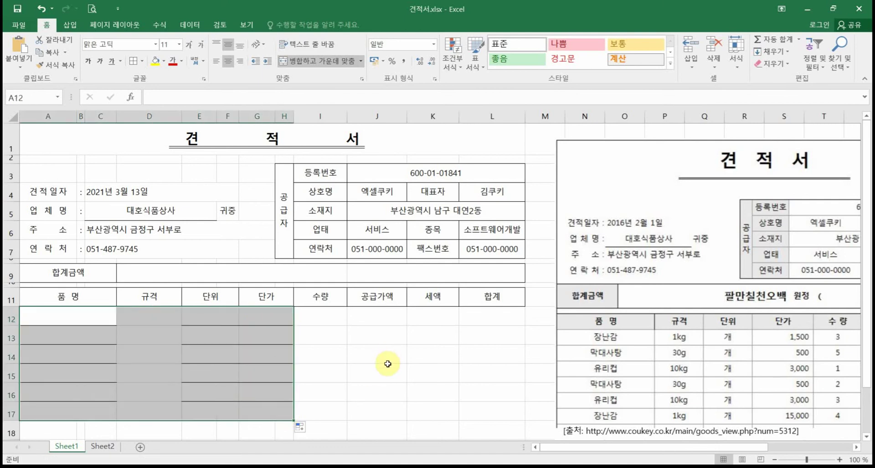
{"action": "scroll", "coordinate": [387, 363], "scroll_direction": "down", "scroll_amount": 1}
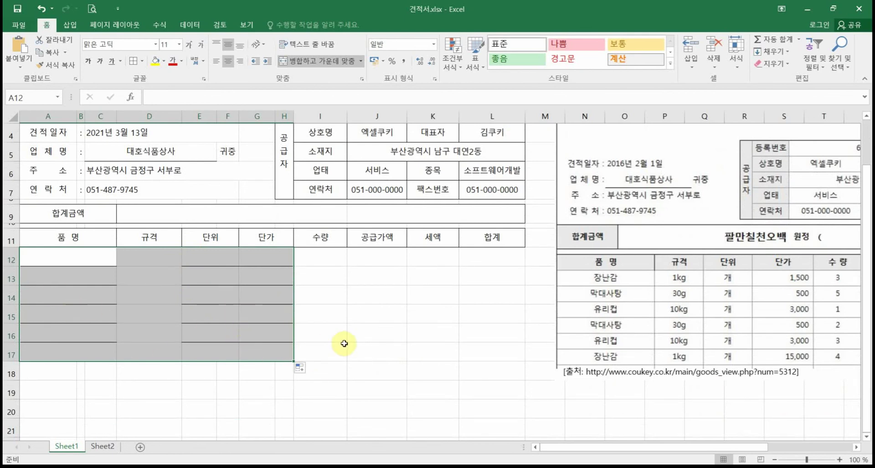
{"action": "scroll", "coordinate": [344, 343], "scroll_direction": "down", "scroll_amount": 1}
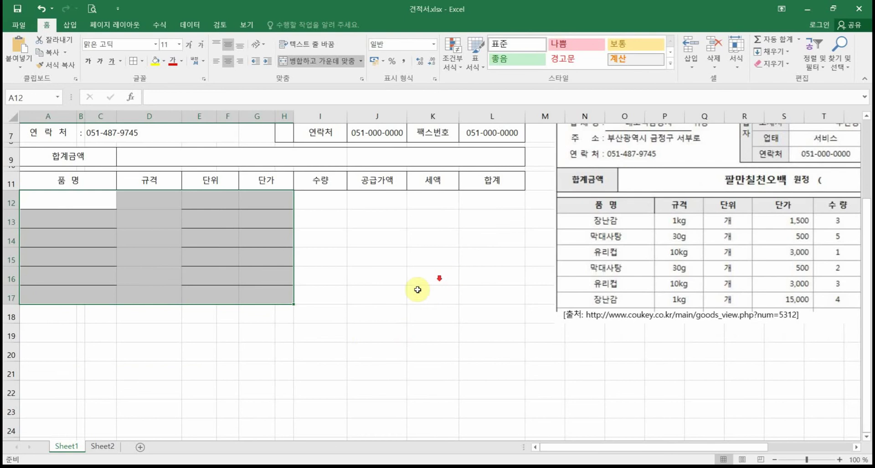
{"action": "scroll", "coordinate": [417, 289], "scroll_direction": "down", "scroll_amount": 1}
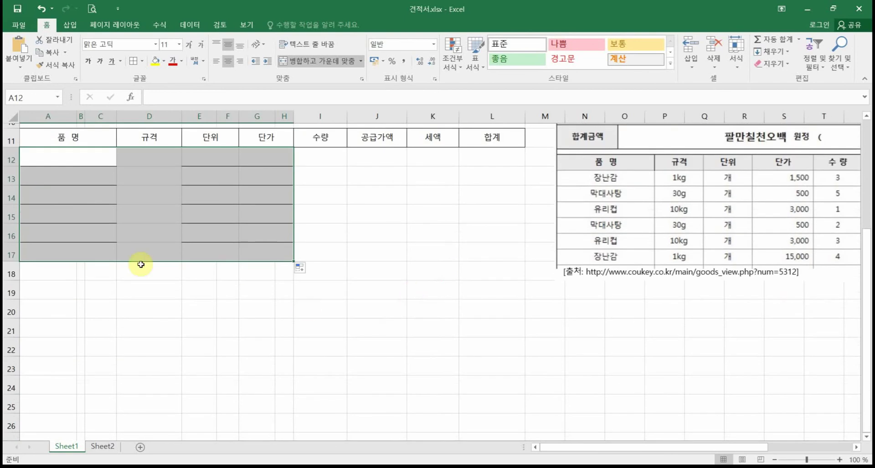
{"action": "left_click", "coordinate": [70, 254]}
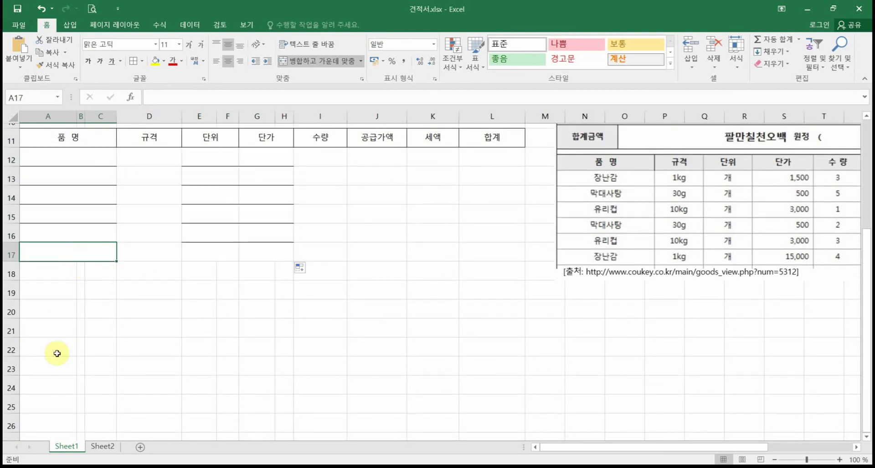
{"action": "left_click_drag", "start_coordinate": [53, 326], "coordinate": [78, 332]}
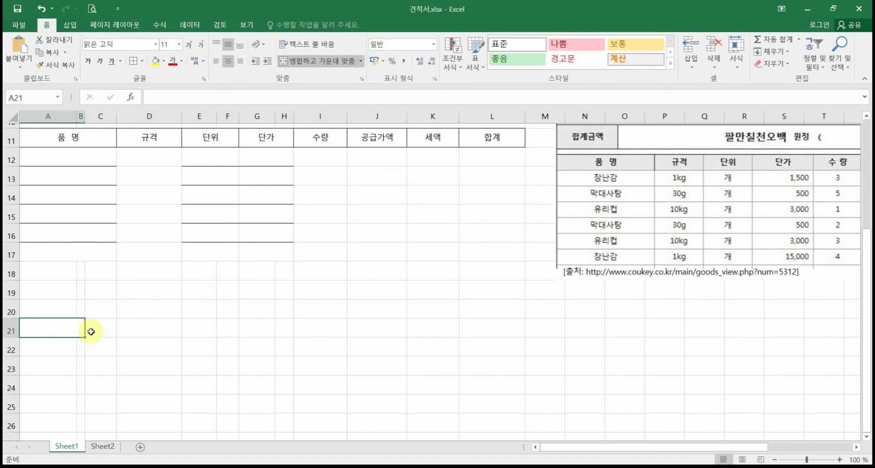
Step: Fill A17's merged A–C format down through row 23, dismissing the merge-size warning
{"action": "left_click", "coordinate": [98, 257]}
{"action": "left_click_drag", "start_coordinate": [117, 262], "coordinate": [117, 378]}
{"action": "left_click_drag", "start_coordinate": [438, 223], "coordinate": [273, 272]}
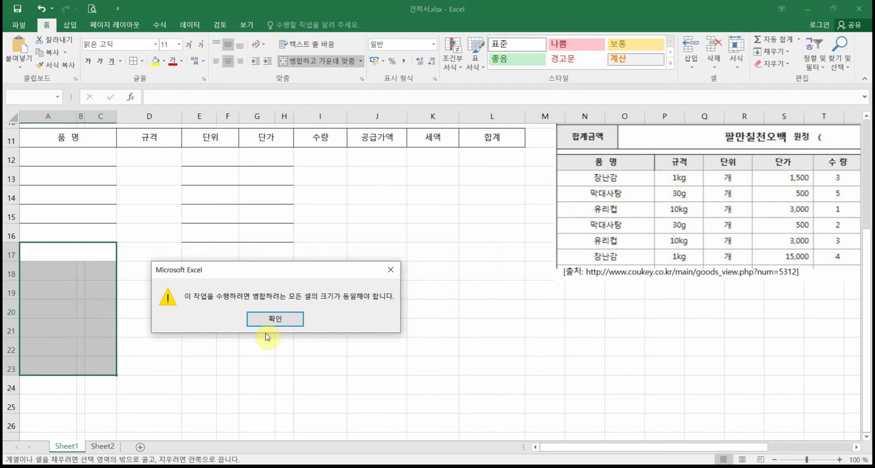
{"action": "left_click", "coordinate": [275, 319]}
{"action": "left_click", "coordinate": [68, 332]}
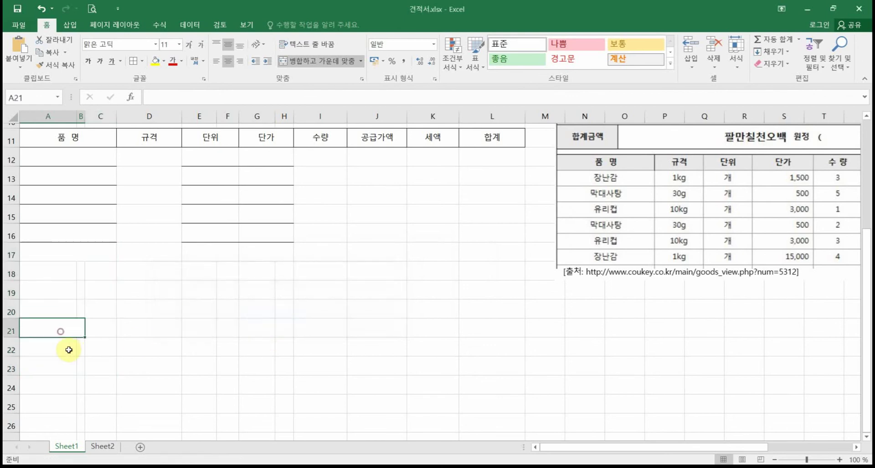
{"action": "left_click", "coordinate": [319, 66]}
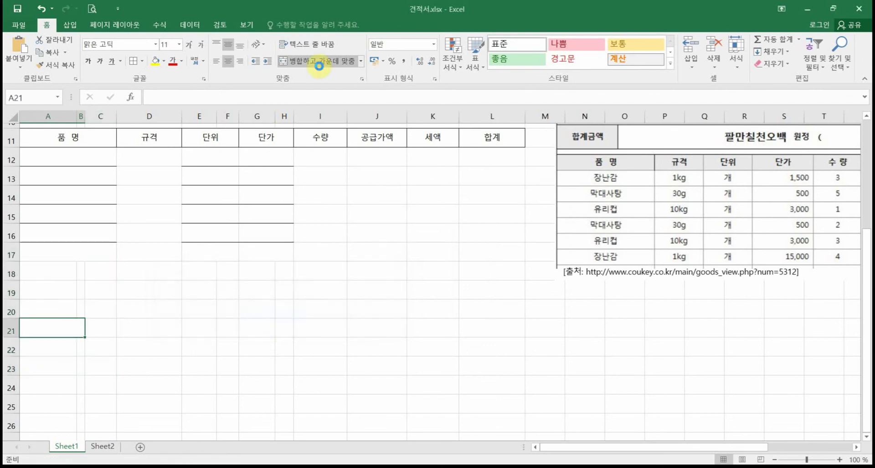
{"action": "left_click", "coordinate": [90, 258]}
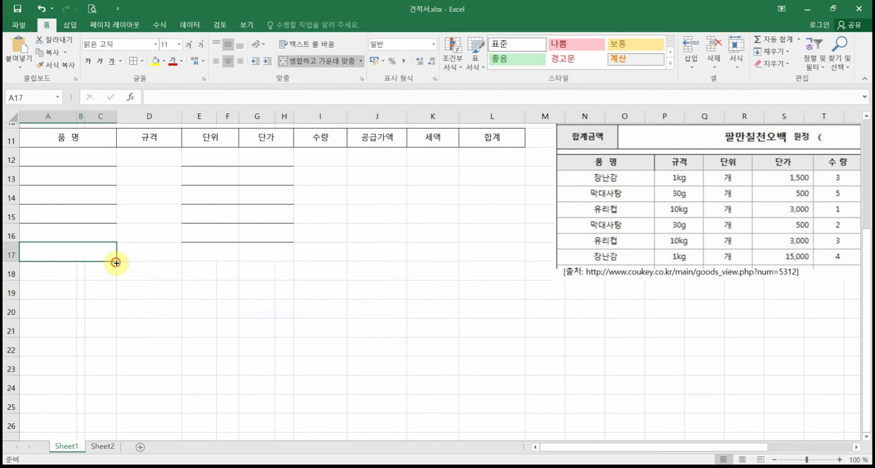
{"action": "left_click_drag", "start_coordinate": [117, 263], "coordinate": [166, 369]}
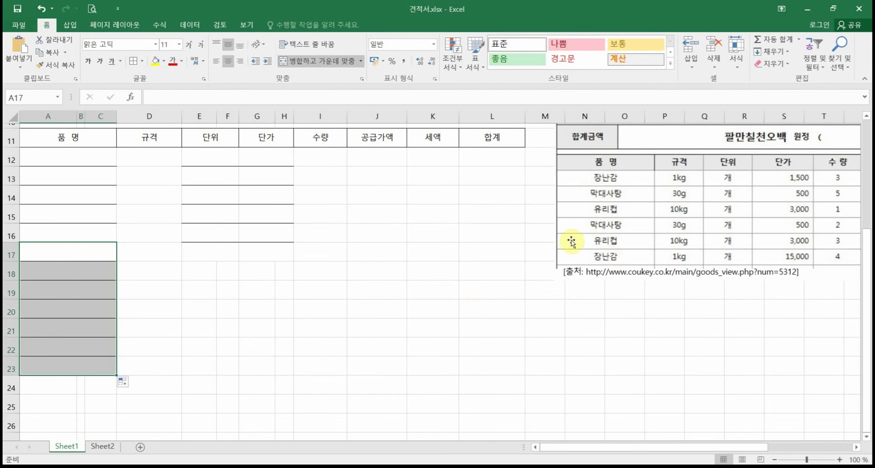
Step: Delete the reference quotation picture to the right of the 견적서 form
{"action": "scroll", "coordinate": [505, 364], "scroll_direction": "down", "scroll_amount": 3}
{"action": "scroll", "coordinate": [504, 350], "scroll_direction": "up", "scroll_amount": 6}
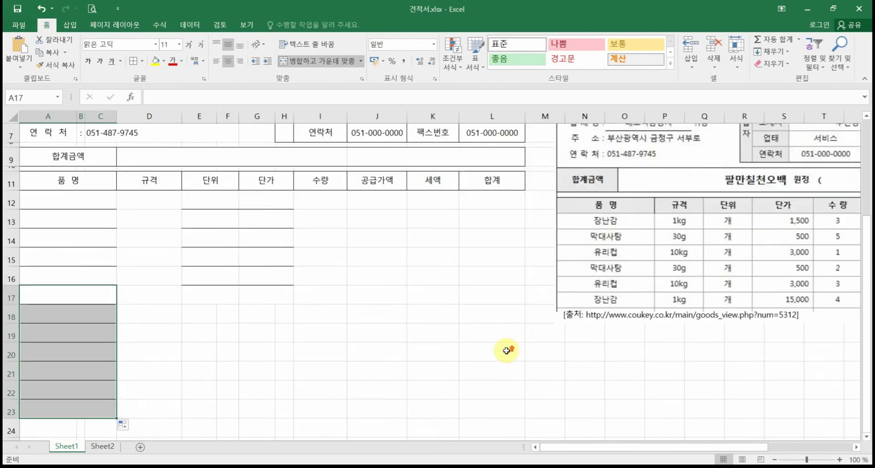
{"action": "scroll", "coordinate": [498, 332], "scroll_direction": "down", "scroll_amount": 5}
{"action": "scroll", "coordinate": [497, 324], "scroll_direction": "down", "scroll_amount": 2}
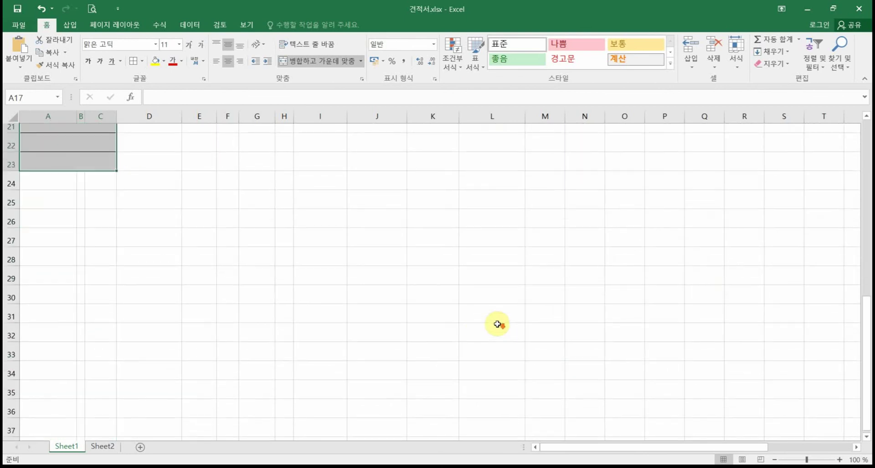
{"action": "scroll", "coordinate": [186, 343], "scroll_direction": "down", "scroll_amount": 4}
{"action": "scroll", "coordinate": [196, 338], "scroll_direction": "up", "scroll_amount": 9}
{"action": "scroll", "coordinate": [195, 335], "scroll_direction": "up", "scroll_amount": 2}
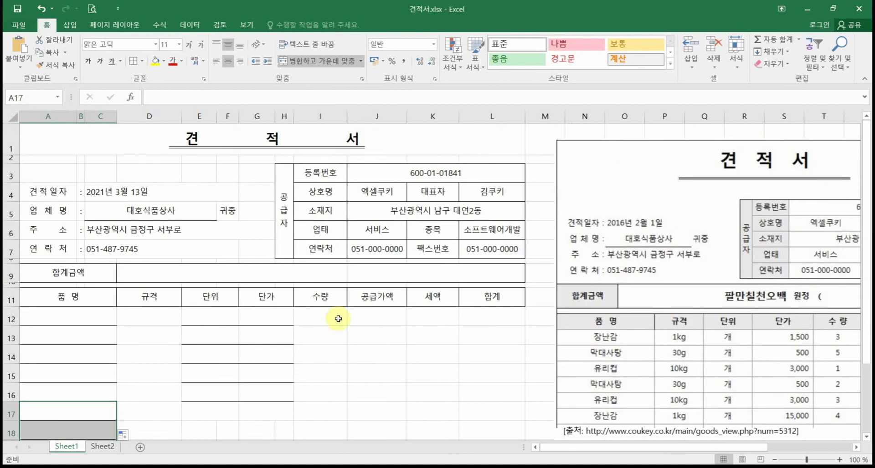
{"action": "scroll", "coordinate": [338, 316], "scroll_direction": "down", "scroll_amount": 14}
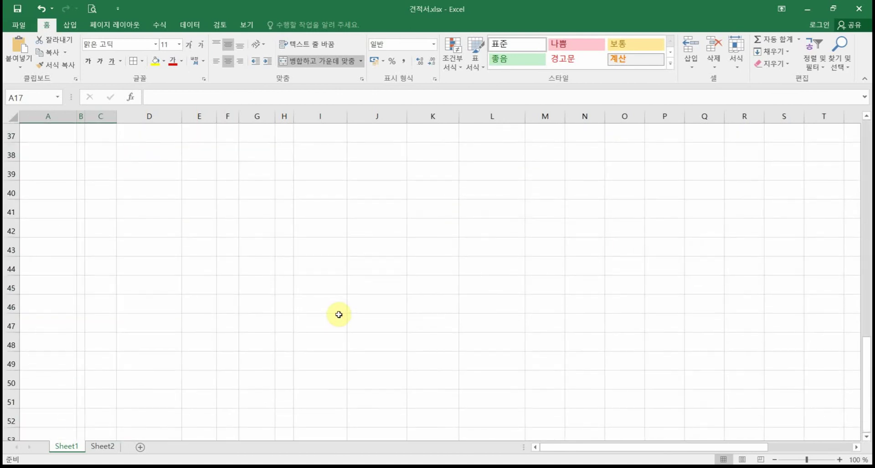
{"action": "scroll", "coordinate": [338, 315], "scroll_direction": "down", "scroll_amount": 7}
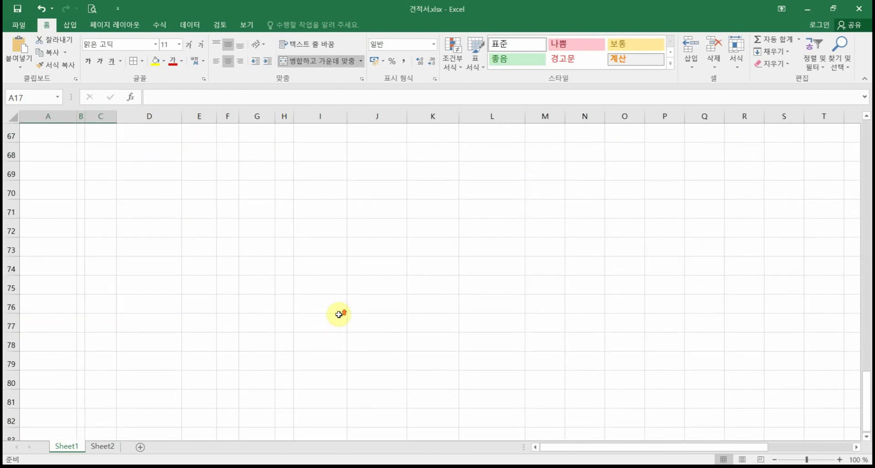
{"action": "scroll", "coordinate": [338, 304], "scroll_direction": "up", "scroll_amount": 20}
{"action": "left_click", "coordinate": [615, 311]}
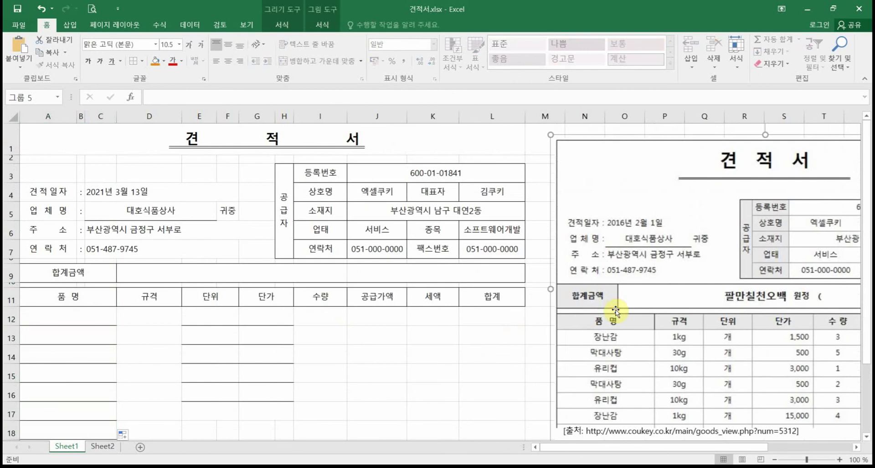
{"action": "key", "text": "Delete"}
{"action": "scroll", "coordinate": [601, 319], "scroll_direction": "down", "scroll_amount": 15}
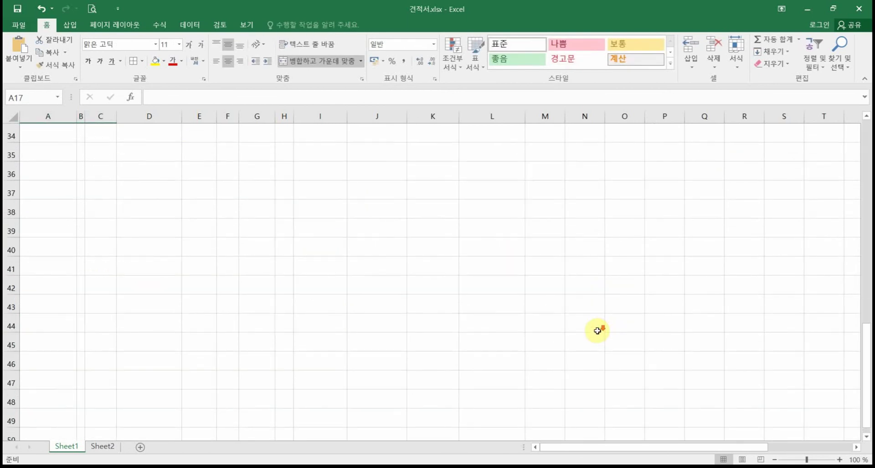
{"action": "scroll", "coordinate": [597, 332], "scroll_direction": "up", "scroll_amount": 6}
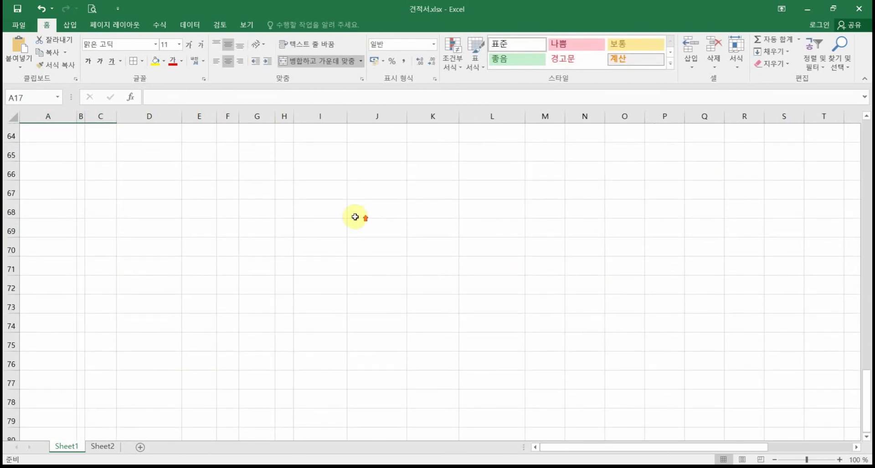
{"action": "scroll", "coordinate": [347, 210], "scroll_direction": "up", "scroll_amount": 10}
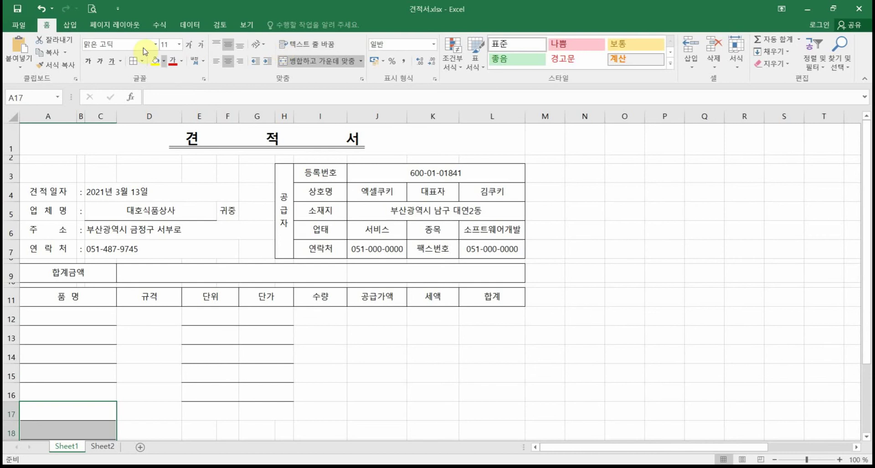
Step: Preview the form's printout, zooming in and back out on the page
{"action": "left_click", "coordinate": [97, 7]}
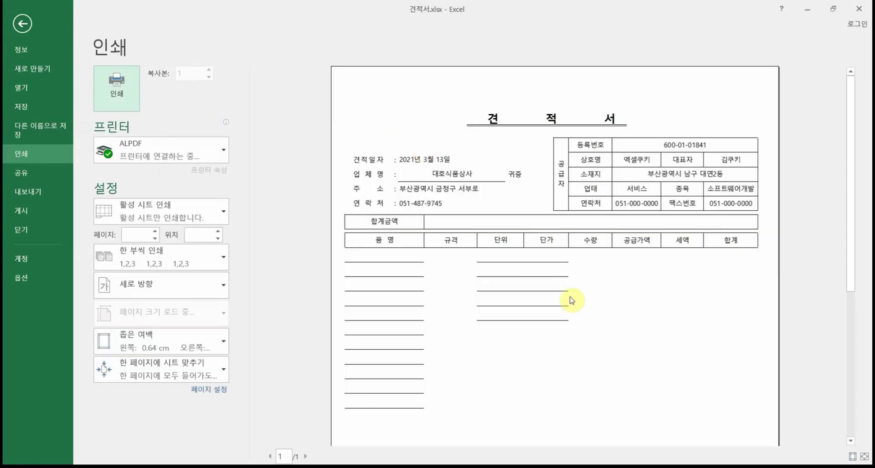
{"action": "left_click", "coordinate": [864, 457]}
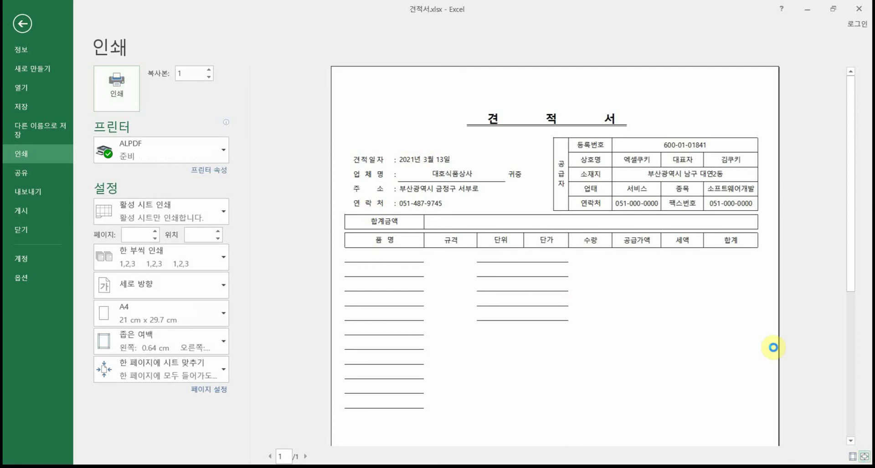
{"action": "left_click", "coordinate": [864, 457]}
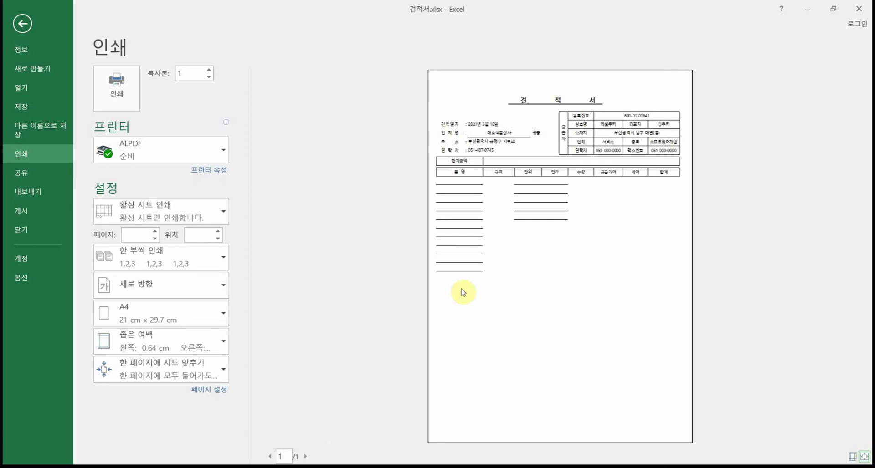
{"action": "left_click", "coordinate": [33, 29]}
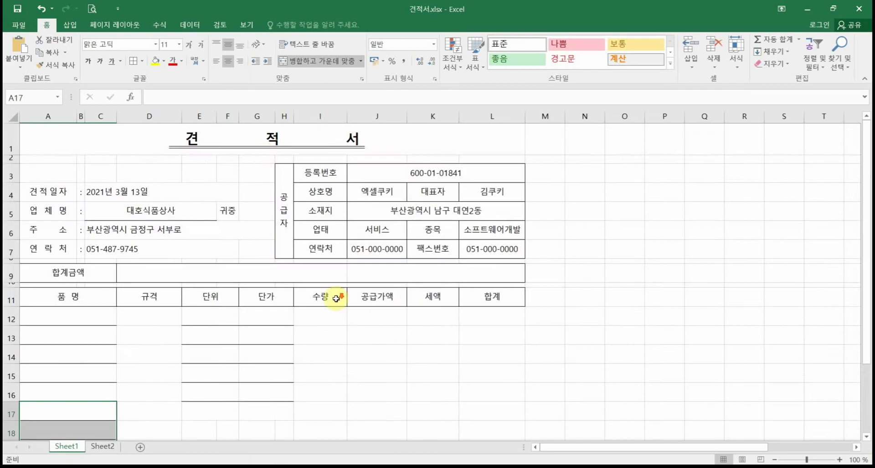
Step: Reopen Print Preview and list the page-scaling choices, including 한 페이지에 시트 맞추기
{"action": "scroll", "coordinate": [335, 300], "scroll_direction": "down", "scroll_amount": 9}
{"action": "scroll", "coordinate": [338, 300], "scroll_direction": "down", "scroll_amount": 7}
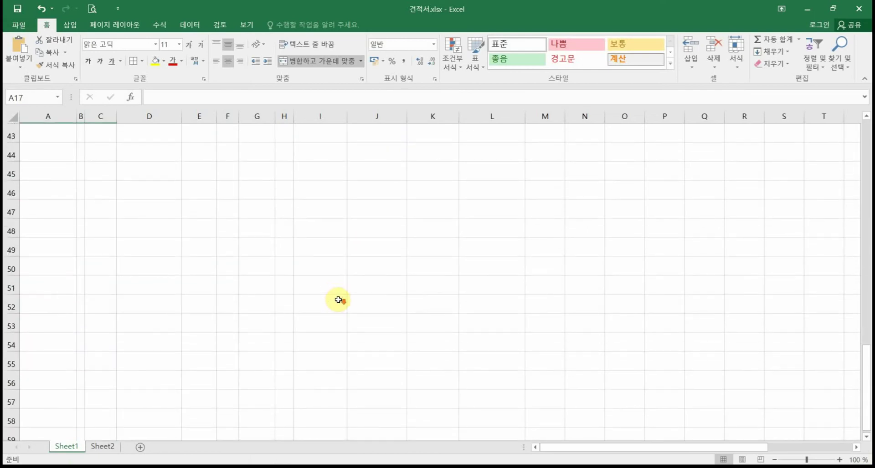
{"action": "scroll", "coordinate": [337, 300], "scroll_direction": "down", "scroll_amount": 5}
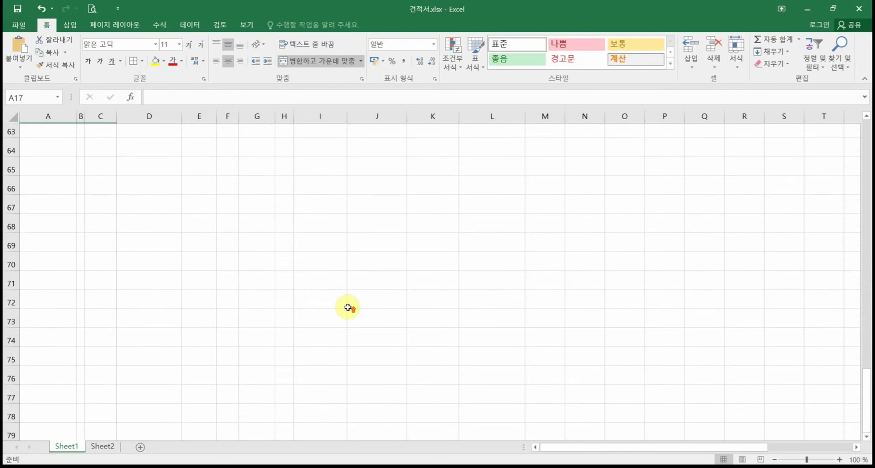
{"action": "scroll", "coordinate": [339, 300], "scroll_direction": "up", "scroll_amount": 20}
{"action": "left_click", "coordinate": [343, 337]}
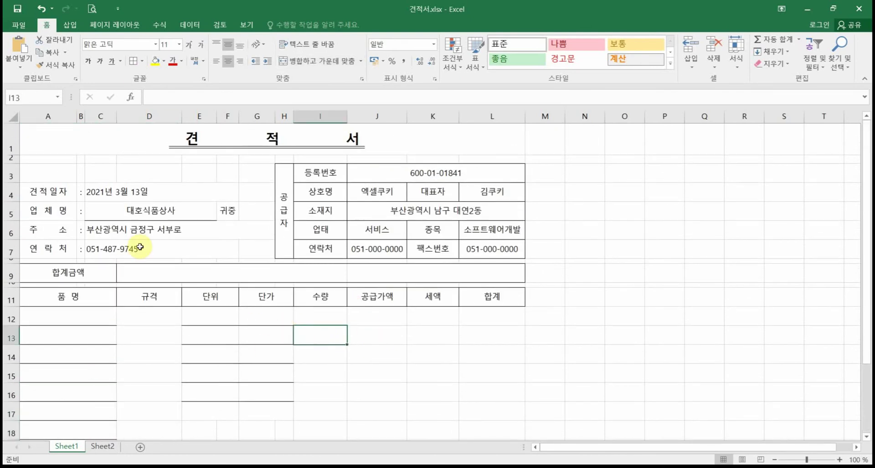
{"action": "left_click", "coordinate": [91, 9]}
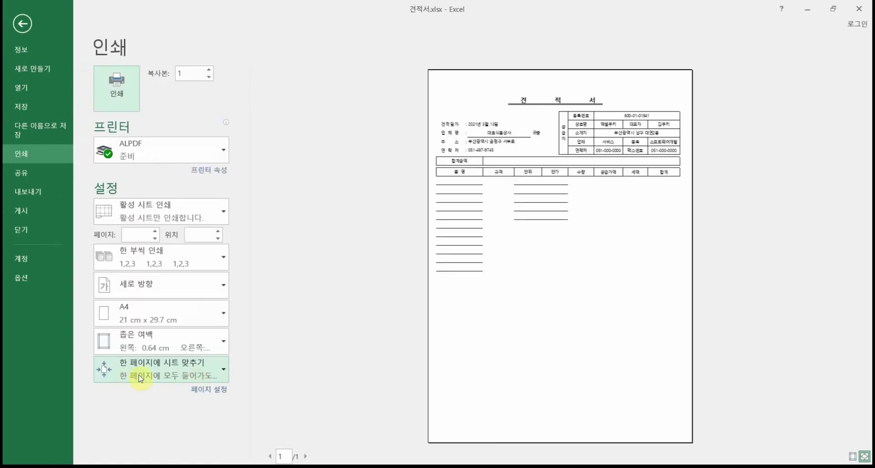
{"action": "left_click", "coordinate": [172, 376]}
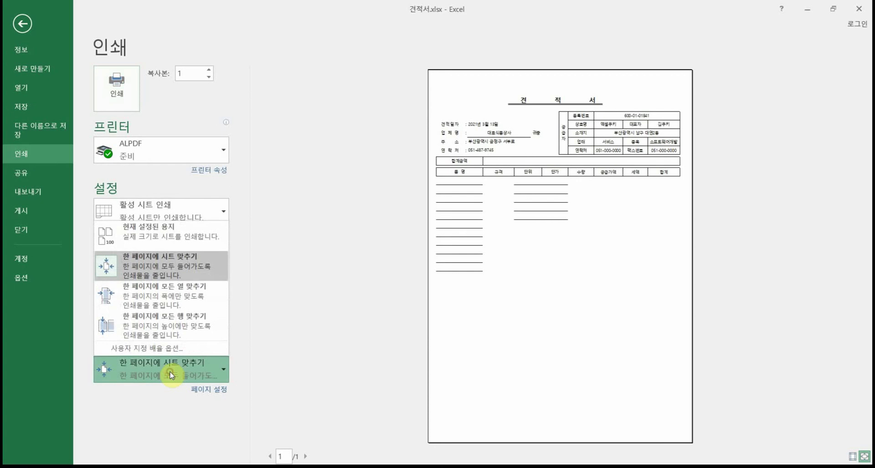
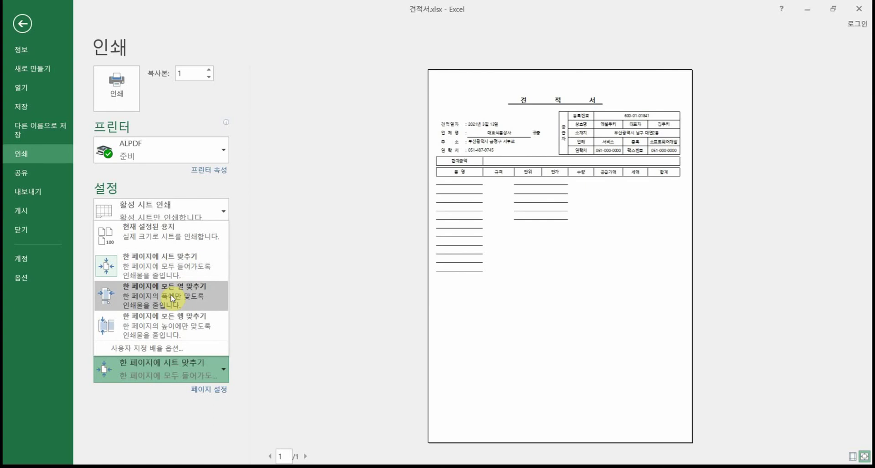
Step: Apply the 'Fit All Columns on One Page' print scaling and go back to the sheet
{"action": "key", "text": "Escape"}
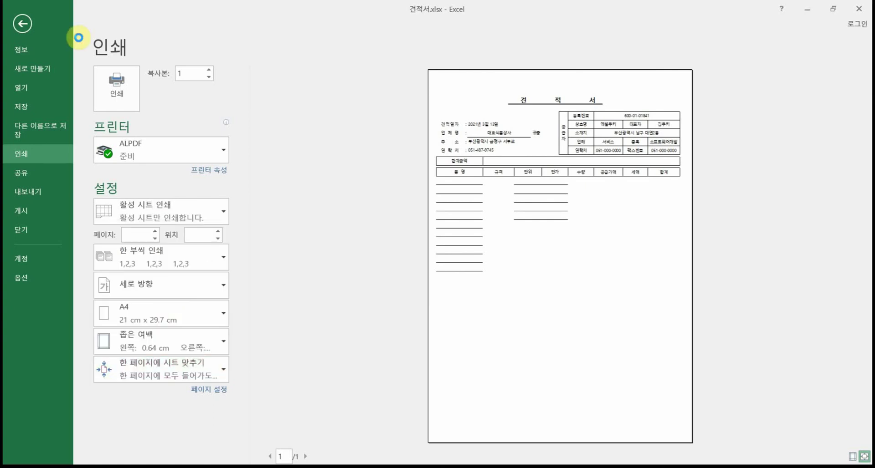
{"action": "left_click", "coordinate": [24, 24]}
{"action": "scroll", "coordinate": [353, 314], "scroll_direction": "down", "scroll_amount": 9}
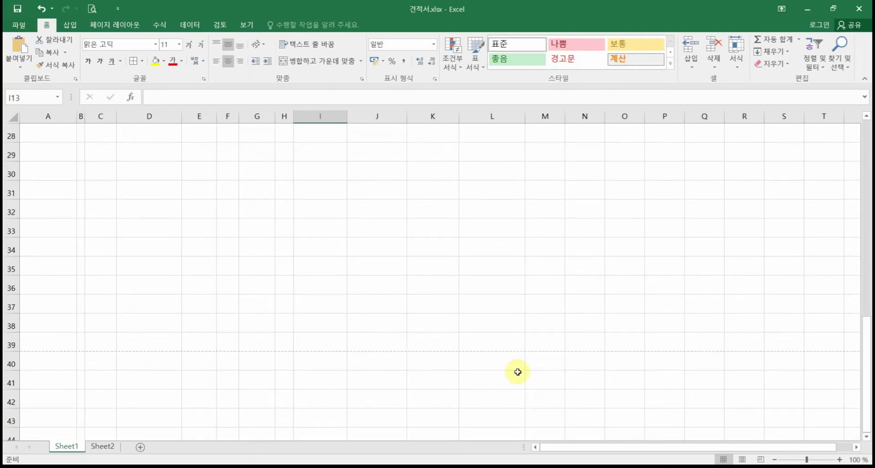
Step: Select row 17 across columns A–H and dismiss the merged-cell size warning
{"action": "scroll", "coordinate": [277, 355], "scroll_direction": "up", "scroll_amount": 4}
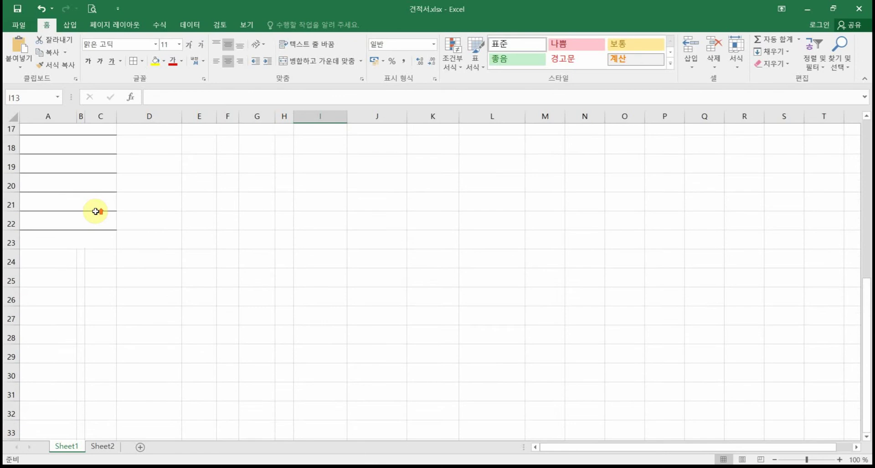
{"action": "left_click", "coordinate": [98, 272]}
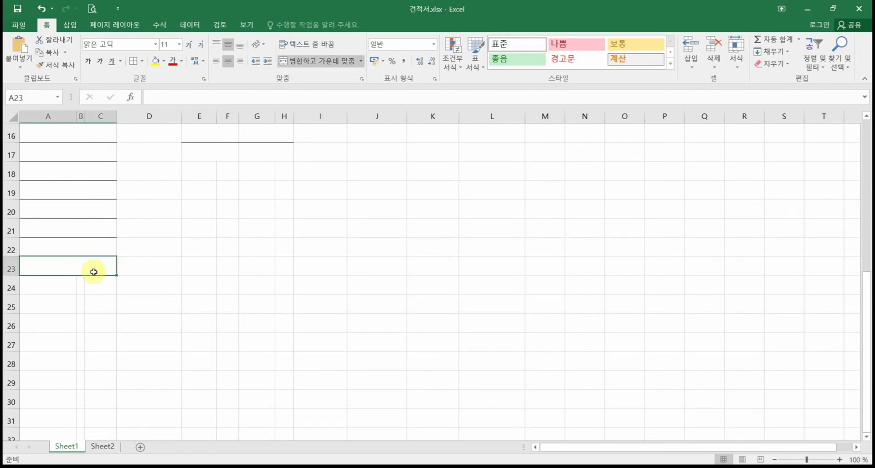
{"action": "scroll", "coordinate": [168, 260], "scroll_direction": "up", "scroll_amount": 1}
{"action": "left_click", "coordinate": [244, 210]}
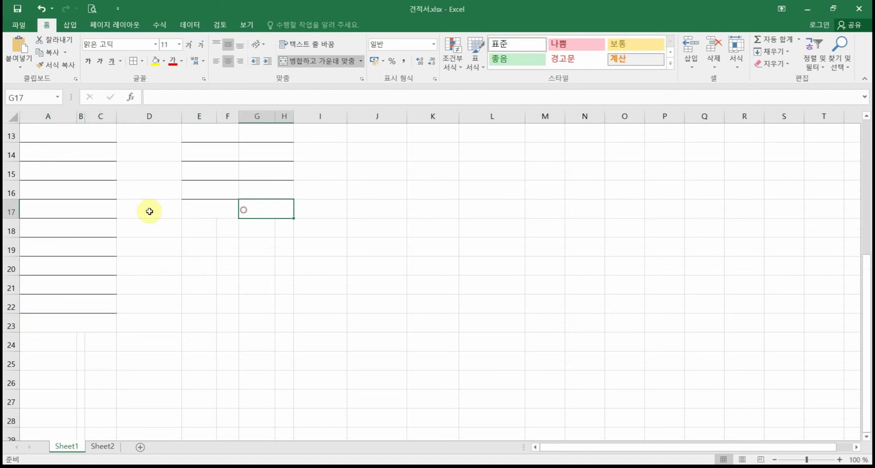
{"action": "left_click", "coordinate": [95, 203]}
{"action": "left_click", "coordinate": [224, 209]}
{"action": "left_click_drag", "start_coordinate": [97, 202], "coordinate": [285, 337]}
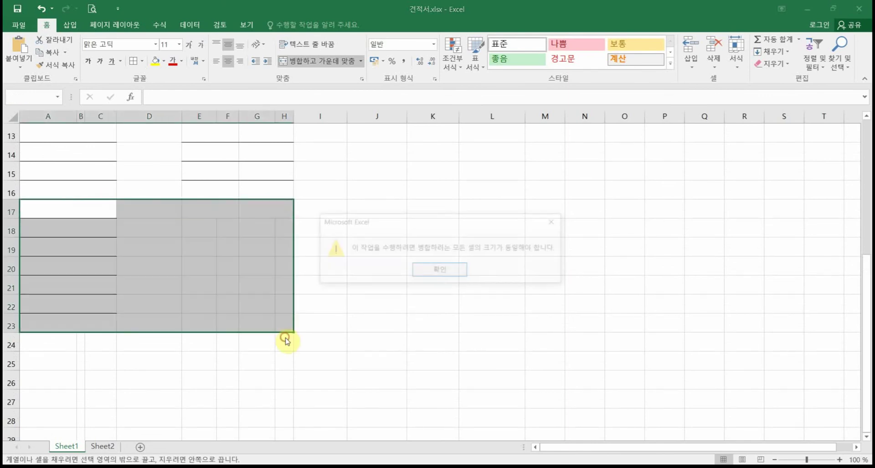
{"action": "left_click", "coordinate": [441, 272]}
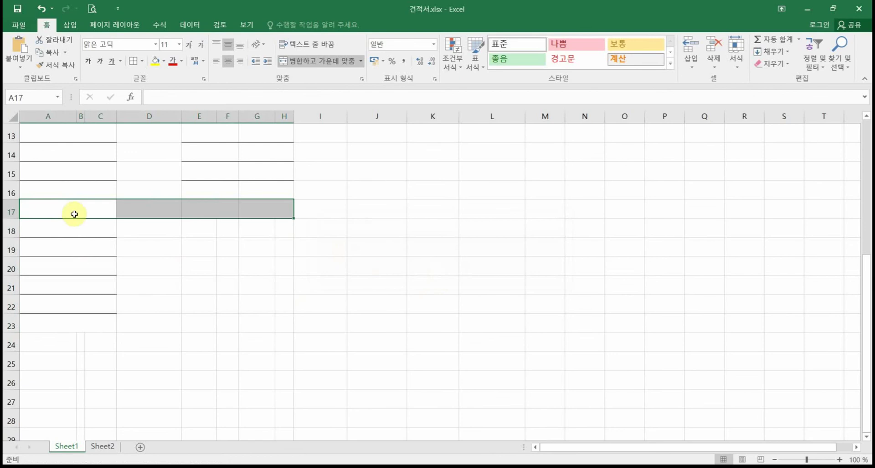
Step: Copy row 17's bordered cells down through row 39
{"action": "left_click_drag", "start_coordinate": [75, 233], "coordinate": [102, 323]}
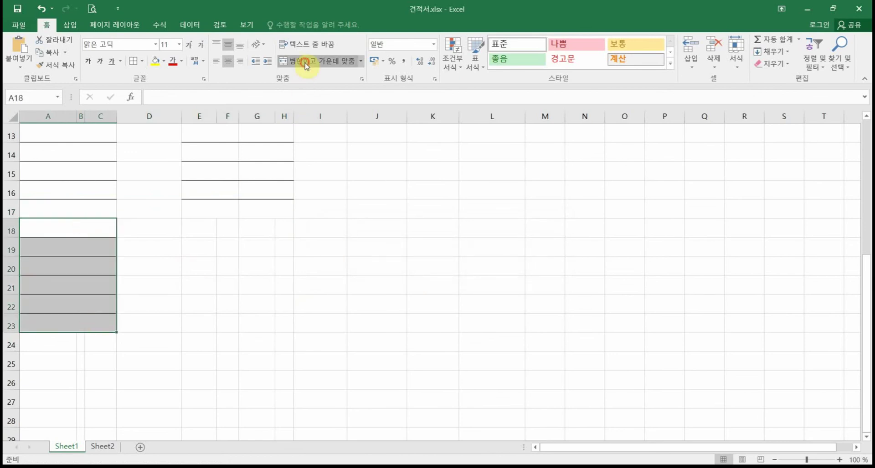
{"action": "left_click_drag", "start_coordinate": [86, 211], "coordinate": [289, 276]}
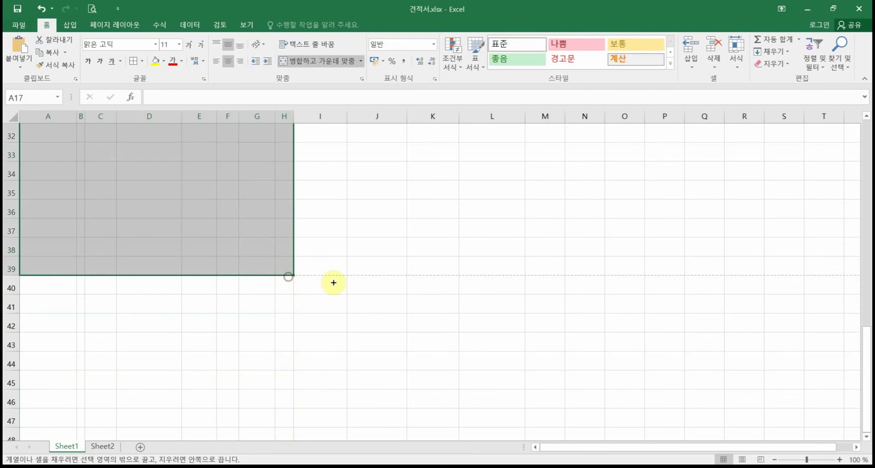
{"action": "scroll", "coordinate": [333, 265], "scroll_direction": "up", "scroll_amount": 2}
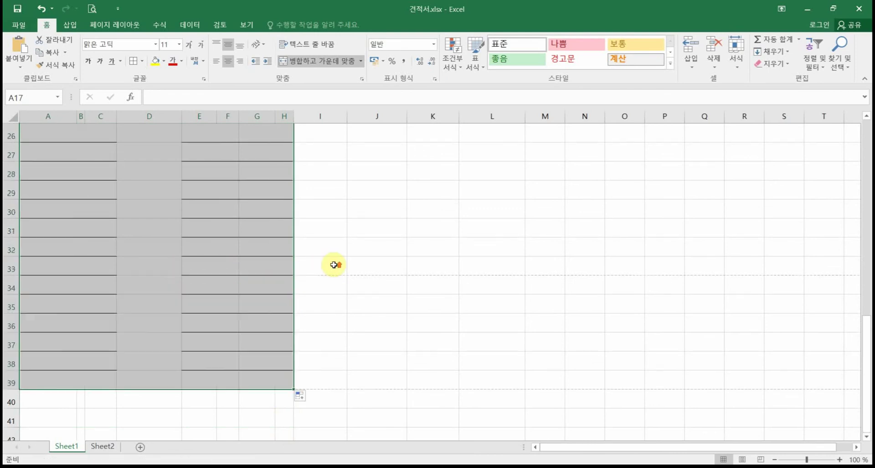
{"action": "scroll", "coordinate": [333, 265], "scroll_direction": "up", "scroll_amount": 5}
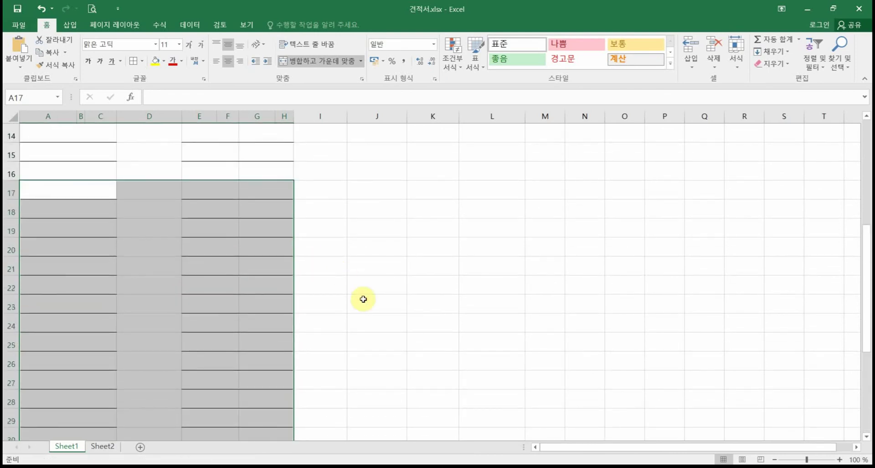
{"action": "scroll", "coordinate": [363, 299], "scroll_direction": "up", "scroll_amount": 3}
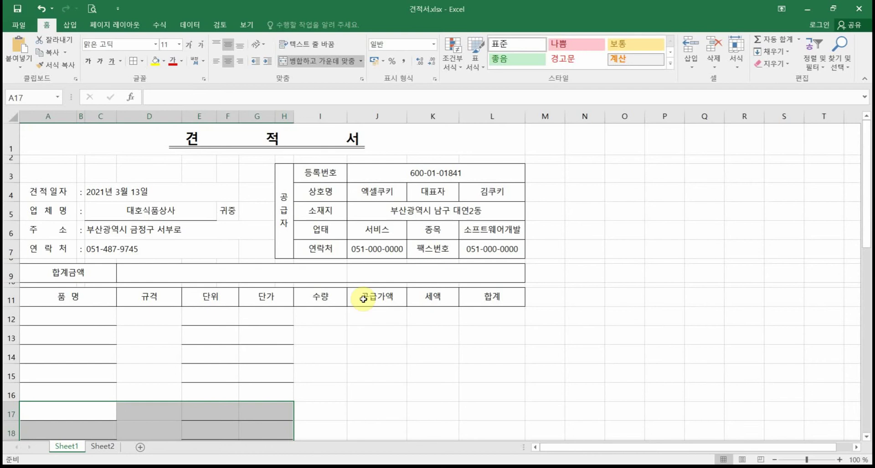
{"action": "scroll", "coordinate": [363, 299], "scroll_direction": "down", "scroll_amount": 1}
{"action": "scroll", "coordinate": [363, 299], "scroll_direction": "up", "scroll_amount": 1}
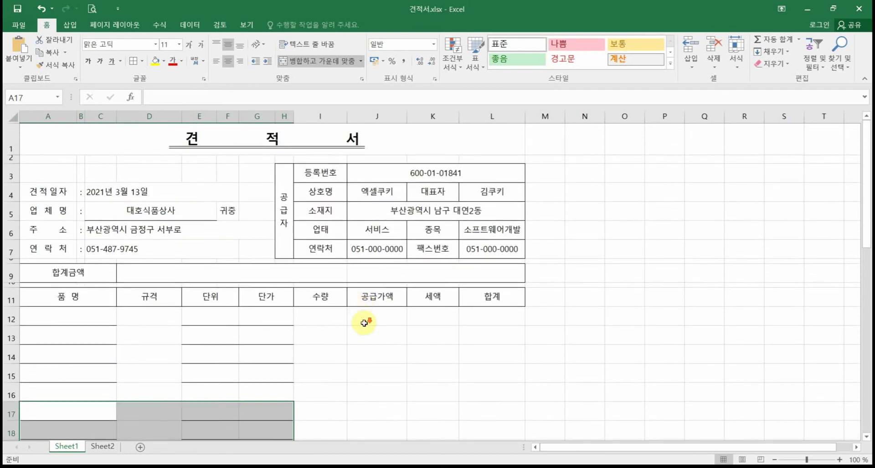
{"action": "scroll", "coordinate": [364, 323], "scroll_direction": "down", "scroll_amount": 7}
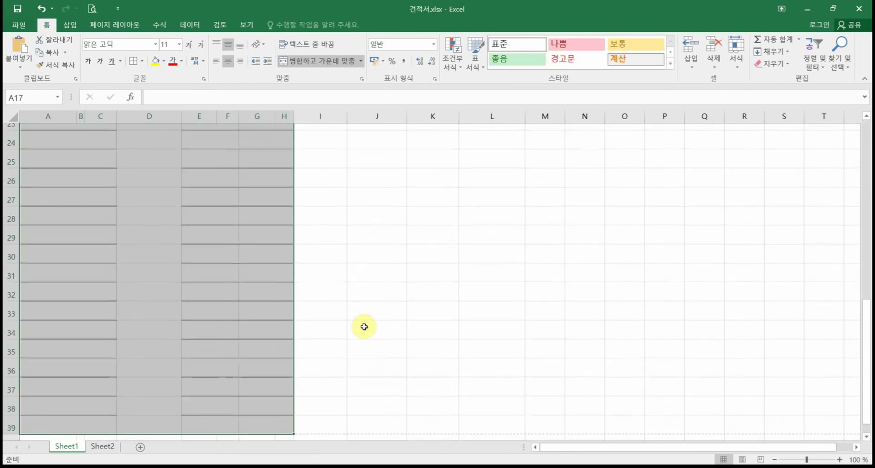
{"action": "scroll", "coordinate": [364, 326], "scroll_direction": "down", "scroll_amount": 2}
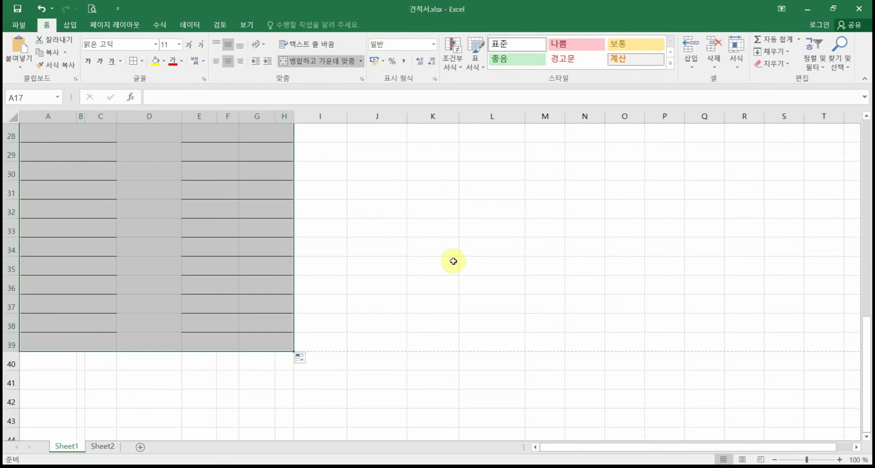
{"action": "scroll", "coordinate": [453, 259], "scroll_direction": "up", "scroll_amount": 7}
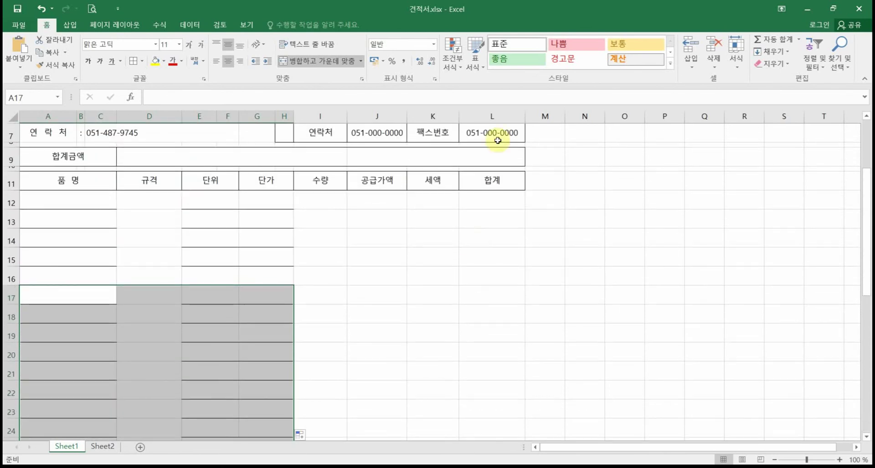
{"action": "scroll", "coordinate": [498, 159], "scroll_direction": "down", "scroll_amount": 4}
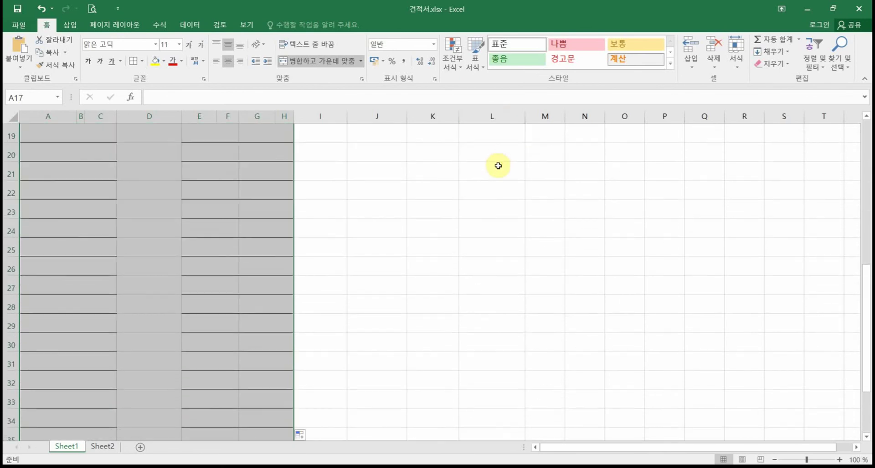
{"action": "scroll", "coordinate": [498, 166], "scroll_direction": "down", "scroll_amount": 3}
Step: Select the whole item table range A11:L39
{"action": "left_click_drag", "start_coordinate": [479, 342], "coordinate": [198, 170]}
{"action": "left_click", "coordinate": [514, 341]}
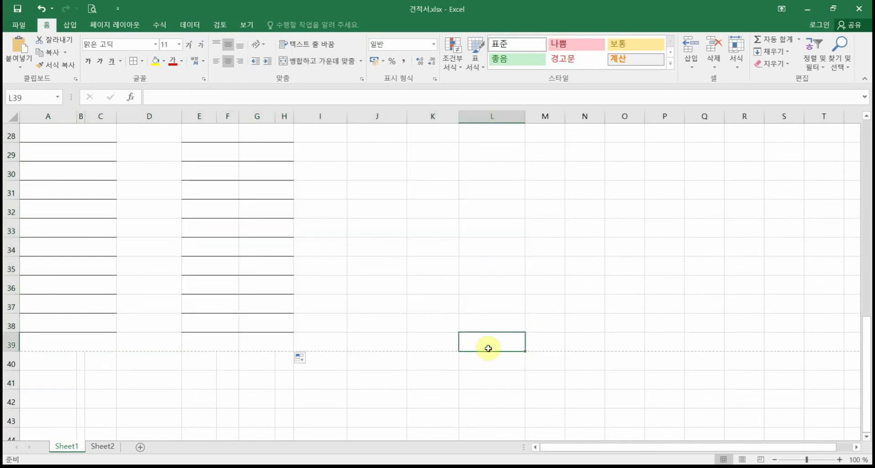
{"action": "left_click_drag", "start_coordinate": [488, 348], "coordinate": [86, 305]}
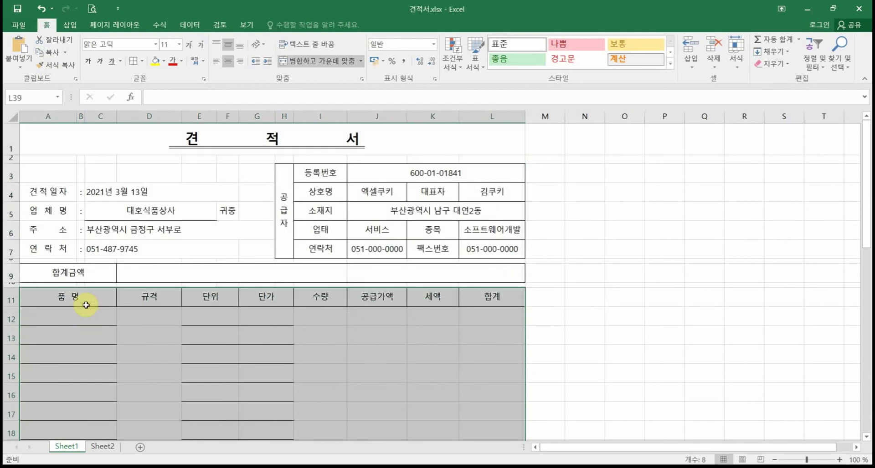
Step: Give the selected A11:L39 range All Borders
{"action": "left_click", "coordinate": [134, 63]}
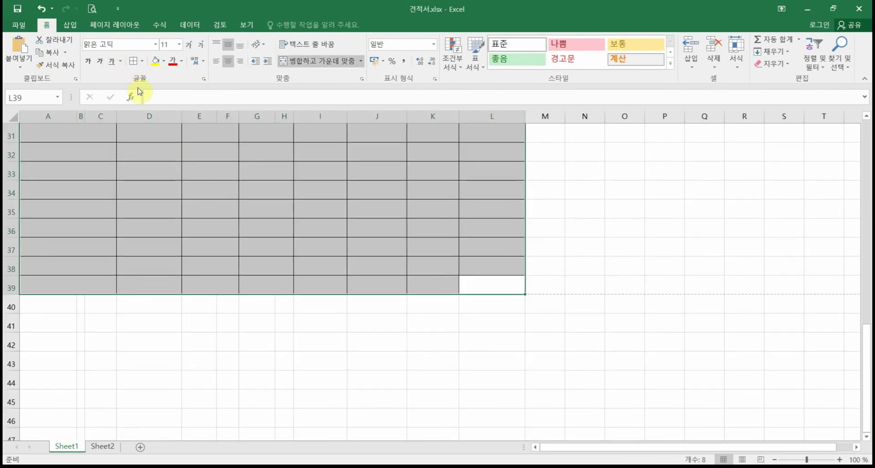
{"action": "left_click", "coordinate": [143, 62]}
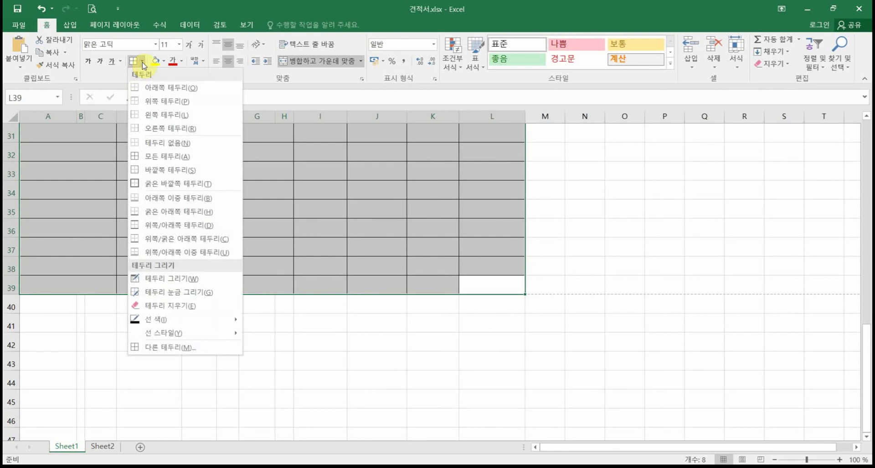
{"action": "left_click", "coordinate": [170, 158]}
{"action": "left_click", "coordinate": [239, 224]}
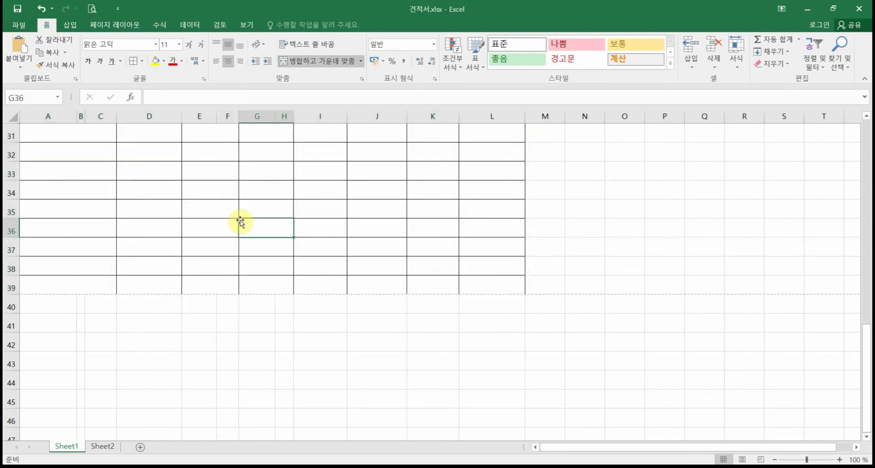
Step: Check in Print Preview that the quotation fits one A4 page, then return
{"action": "scroll", "coordinate": [240, 222], "scroll_direction": "up", "scroll_amount": 5}
{"action": "scroll", "coordinate": [240, 222], "scroll_direction": "up", "scroll_amount": 5}
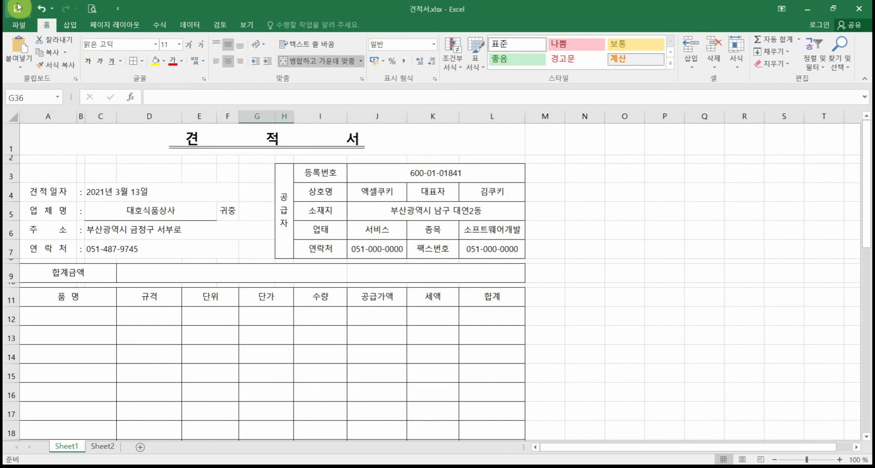
{"action": "left_click", "coordinate": [91, 14]}
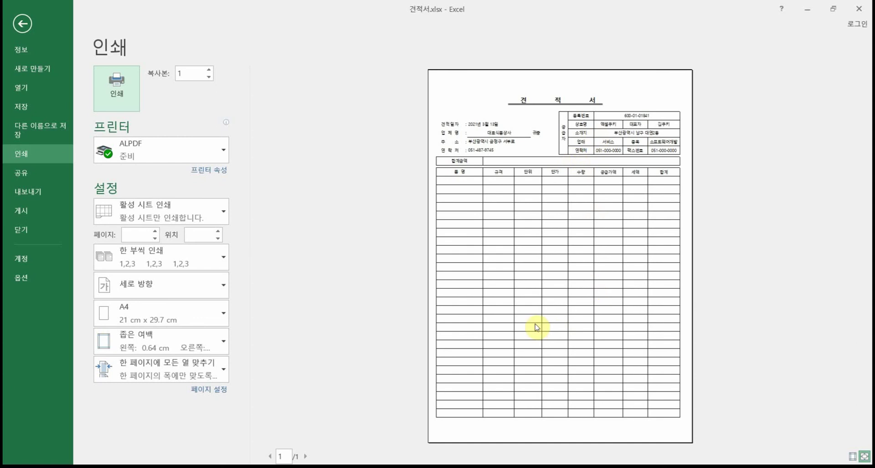
{"action": "left_click", "coordinate": [21, 23]}
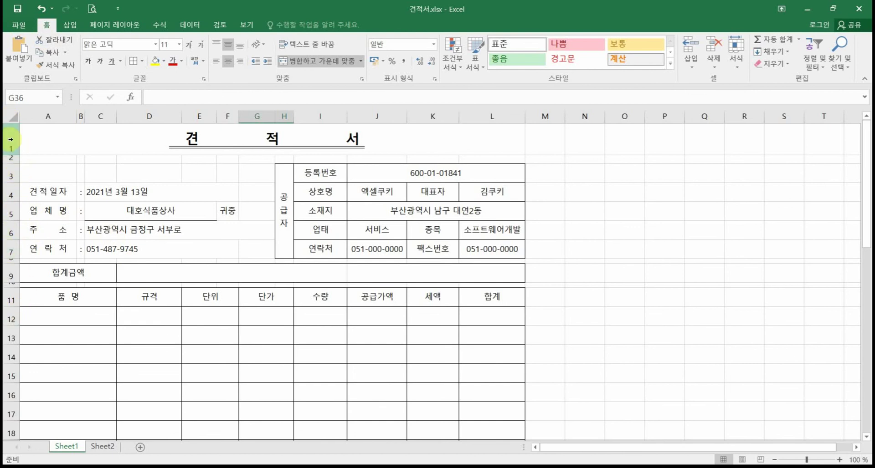
Step: Make every row of the worksheet slightly taller
{"action": "left_click", "coordinate": [12, 118]}
{"action": "scroll", "coordinate": [5, 273], "scroll_direction": "down", "scroll_amount": 1}
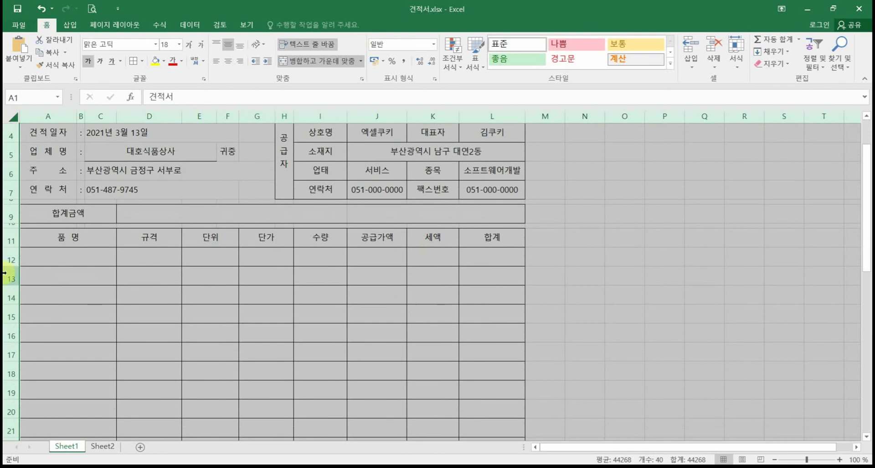
{"action": "left_click_drag", "start_coordinate": [12, 265], "coordinate": [12, 270]}
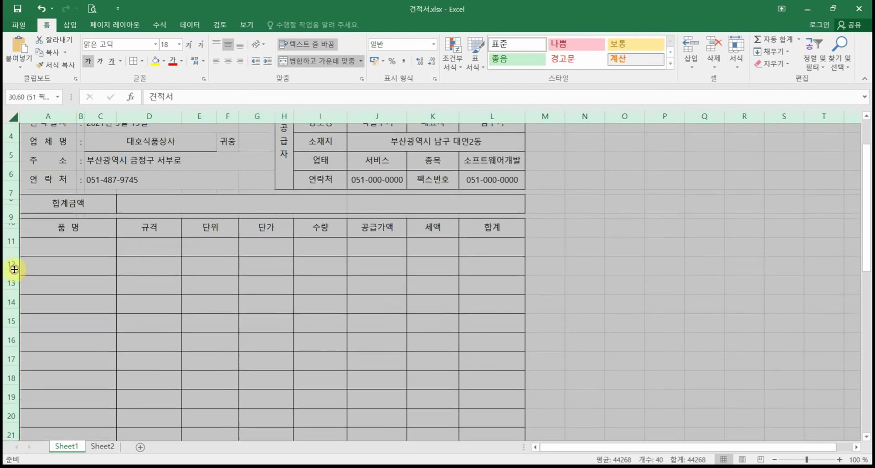
{"action": "scroll", "coordinate": [117, 289], "scroll_direction": "down", "scroll_amount": 5}
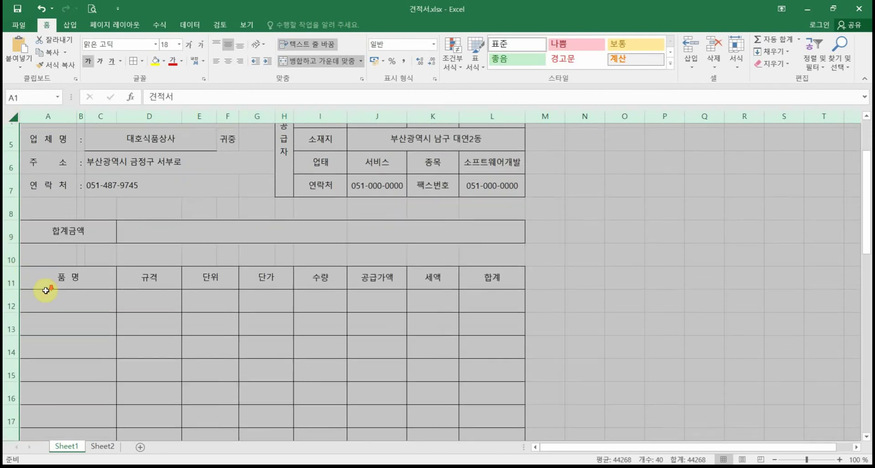
{"action": "scroll", "coordinate": [41, 294], "scroll_direction": "up", "scroll_amount": 6}
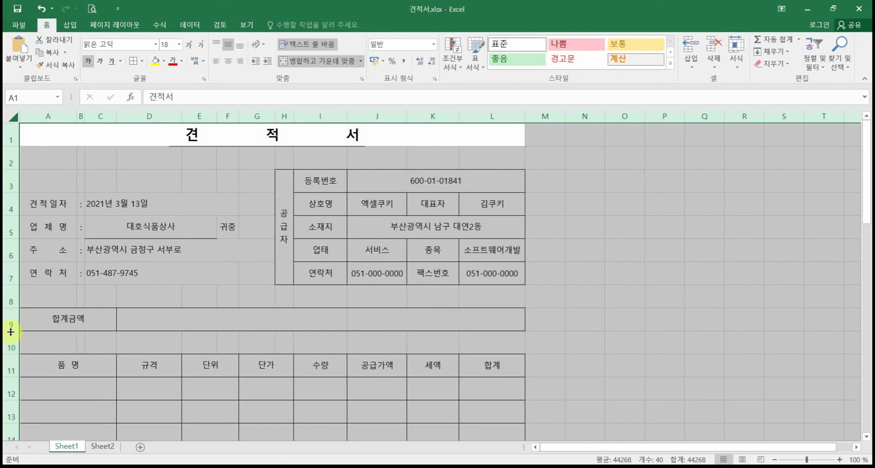
{"action": "left_click_drag", "start_coordinate": [11, 332], "coordinate": [13, 335]}
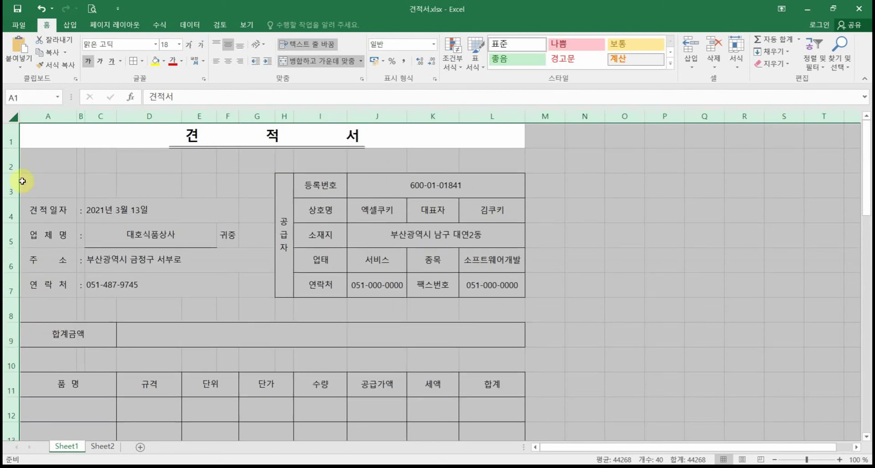
Step: Shrink rows 2, 8 and 10 into thin spacer rows
{"action": "left_click", "coordinate": [11, 162]}
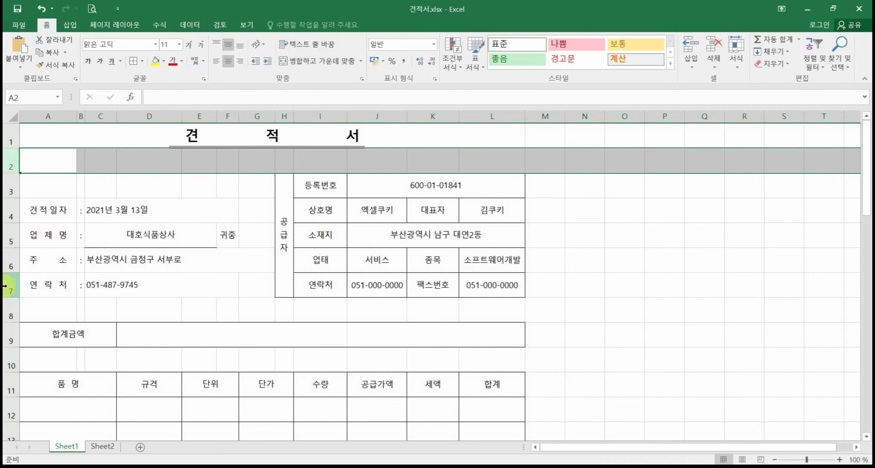
{"action": "left_click", "coordinate": [11, 310], "text": "ctrl"}
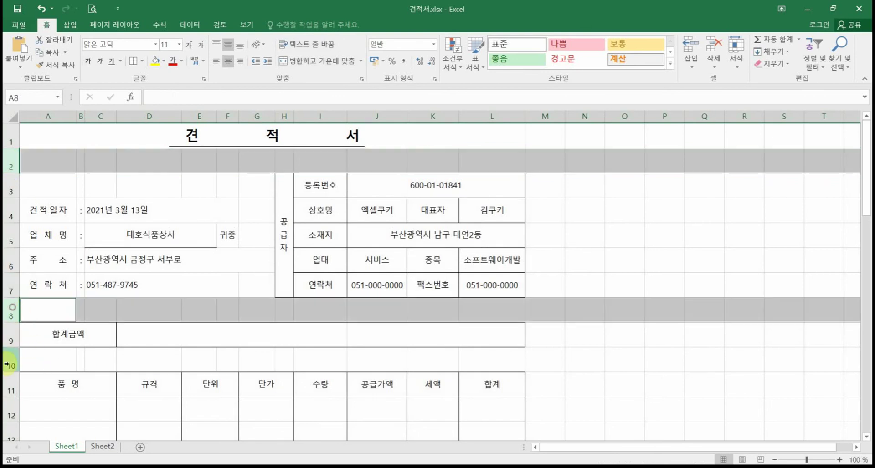
{"action": "left_click", "coordinate": [9, 362], "text": "ctrl"}
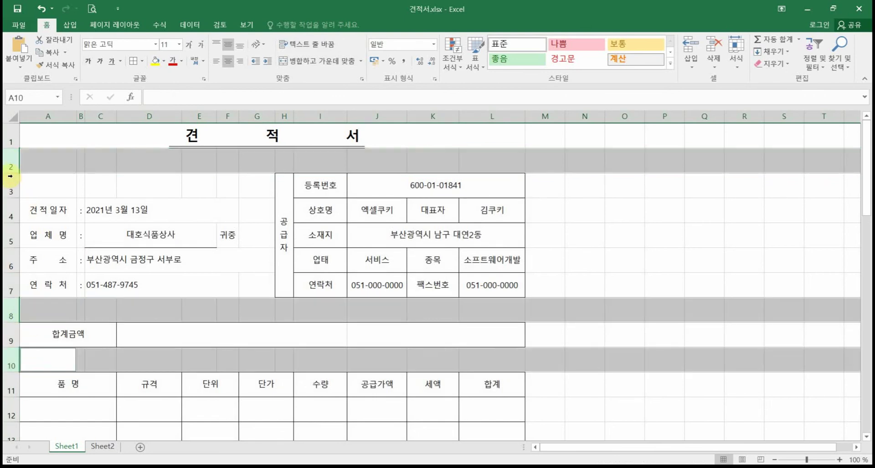
{"action": "left_click_drag", "start_coordinate": [11, 173], "coordinate": [16, 154]}
Step: Make the 합계금액 row 9 taller and preview the now two-page printout
{"action": "left_click", "coordinate": [182, 301]}
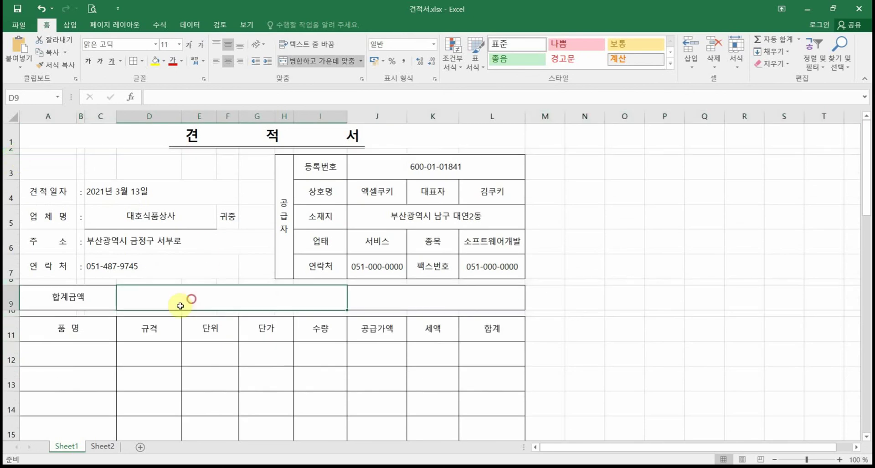
{"action": "left_click_drag", "start_coordinate": [16, 309], "coordinate": [16, 315]}
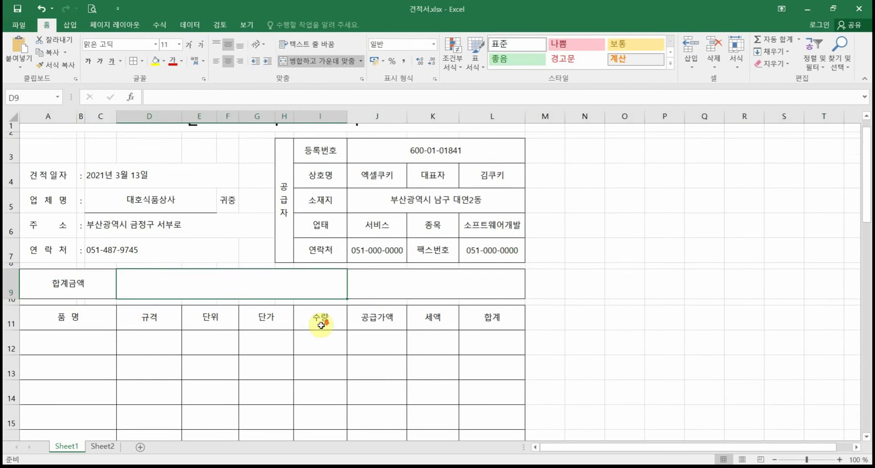
{"action": "scroll", "coordinate": [321, 325], "scroll_direction": "down", "scroll_amount": 7}
{"action": "scroll", "coordinate": [321, 325], "scroll_direction": "down", "scroll_amount": 1}
{"action": "scroll", "coordinate": [322, 325], "scroll_direction": "up", "scroll_amount": 5}
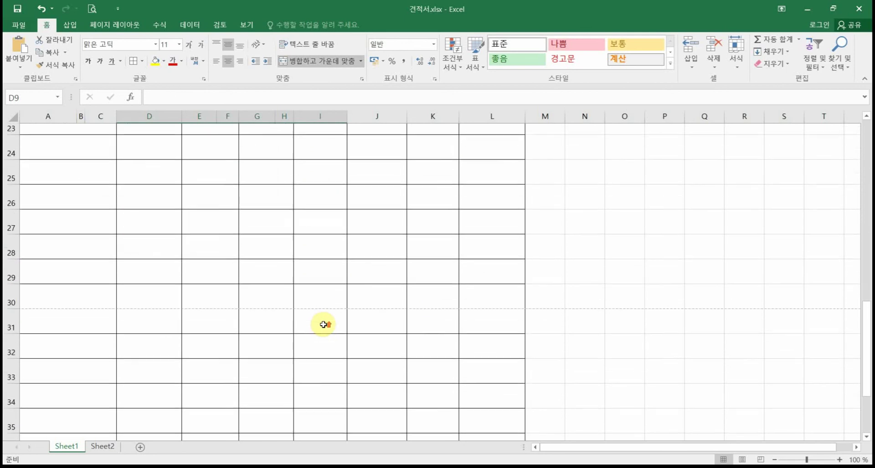
{"action": "scroll", "coordinate": [323, 325], "scroll_direction": "down", "scroll_amount": 3}
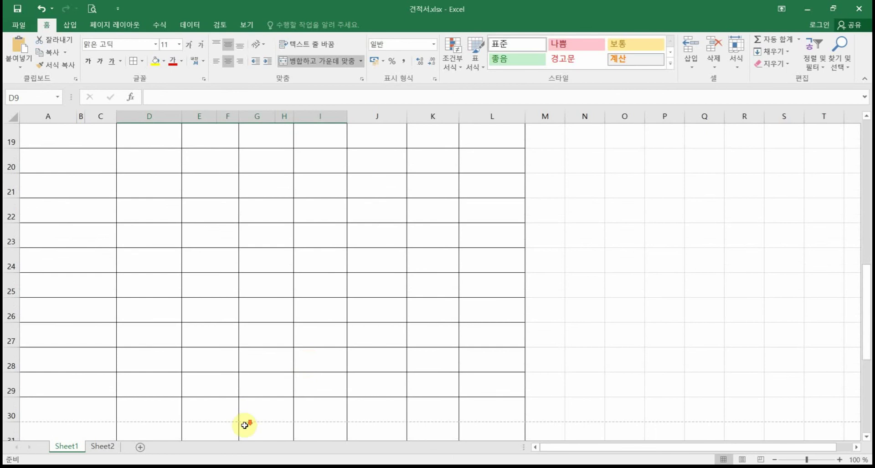
{"action": "scroll", "coordinate": [244, 425], "scroll_direction": "down", "scroll_amount": 1}
{"action": "left_click", "coordinate": [92, 9]}
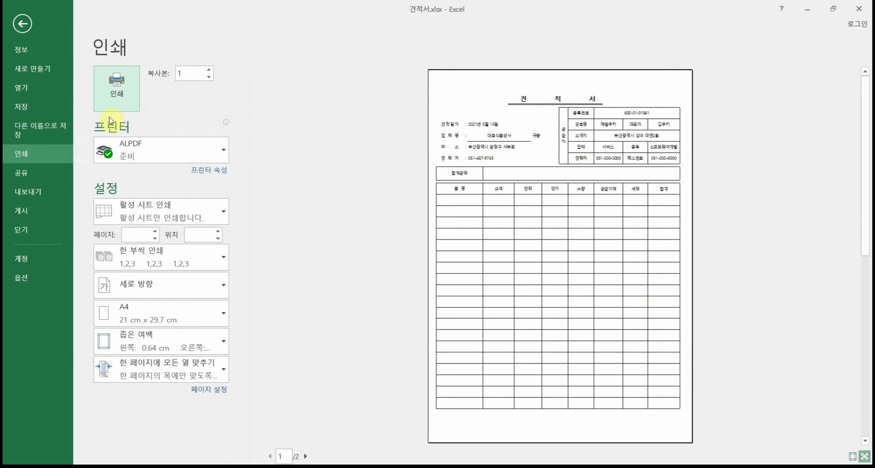
Step: Delete the extra rows 31–39 below the item table
{"action": "left_click", "coordinate": [23, 24]}
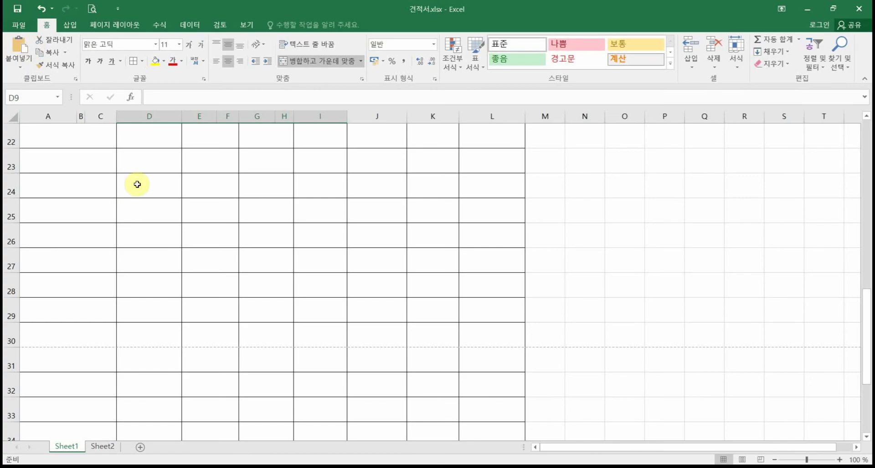
{"action": "scroll", "coordinate": [156, 357], "scroll_direction": "down", "scroll_amount": 2}
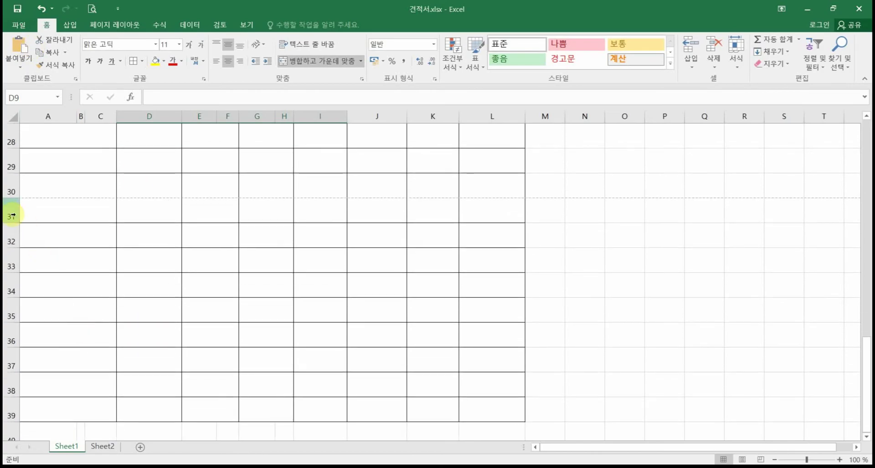
{"action": "left_click_drag", "start_coordinate": [11, 213], "coordinate": [10, 415]}
{"action": "right_click", "coordinate": [12, 243]}
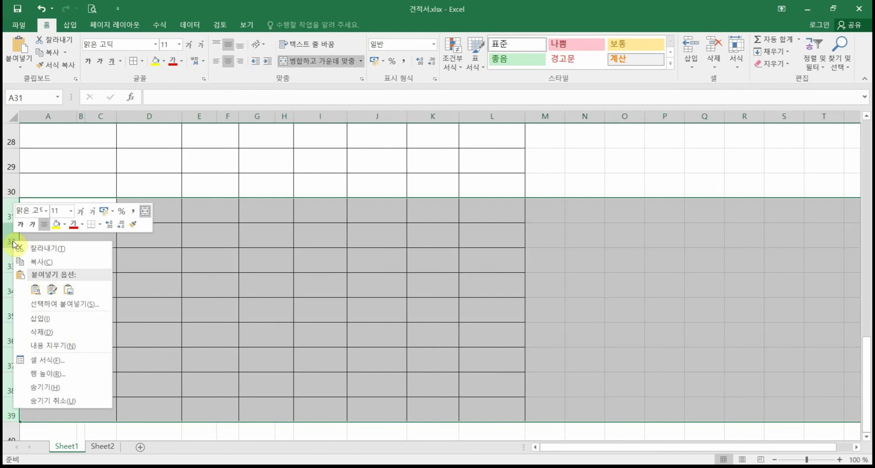
{"action": "left_click", "coordinate": [41, 333]}
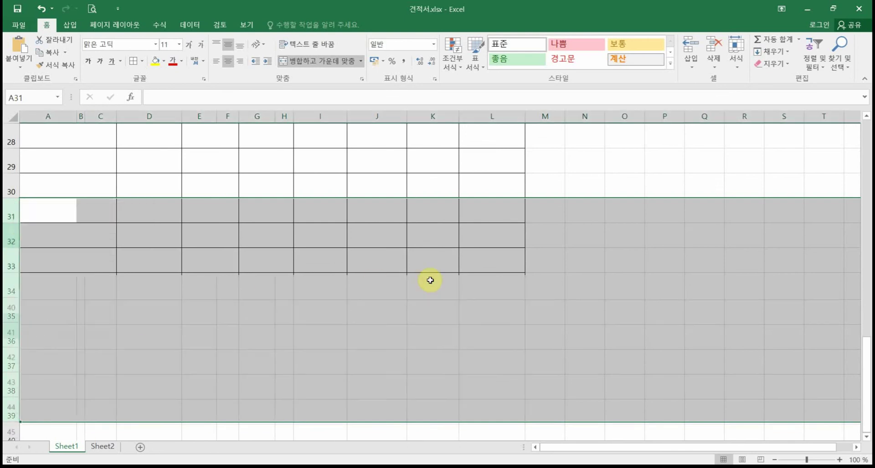
{"action": "left_click", "coordinate": [303, 260]}
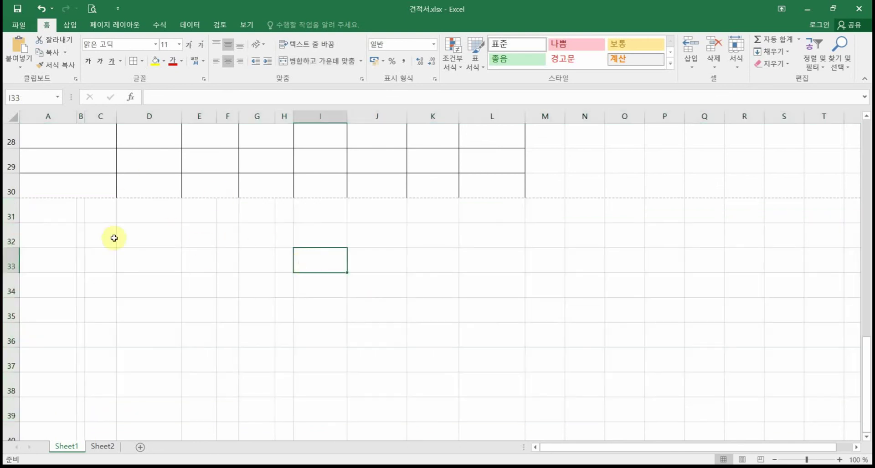
Step: Merge A33:C33 and check the second printed page in Print Preview
{"action": "left_click_drag", "start_coordinate": [53, 264], "coordinate": [106, 263]}
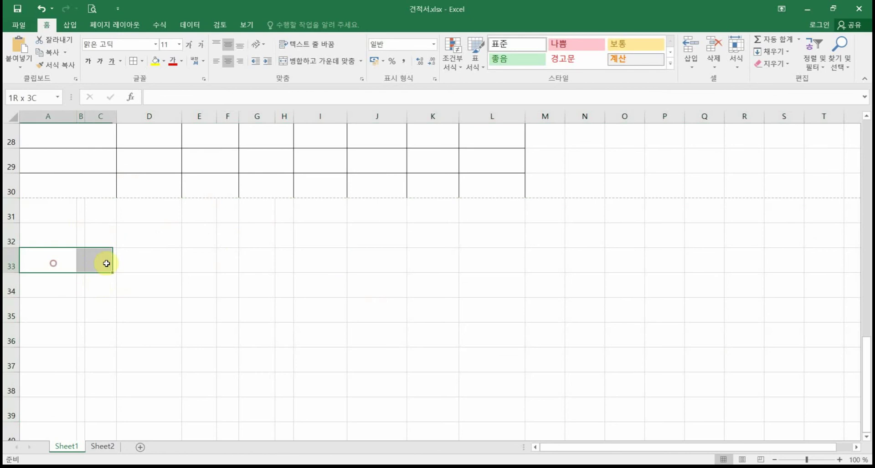
{"action": "left_click", "coordinate": [329, 73]}
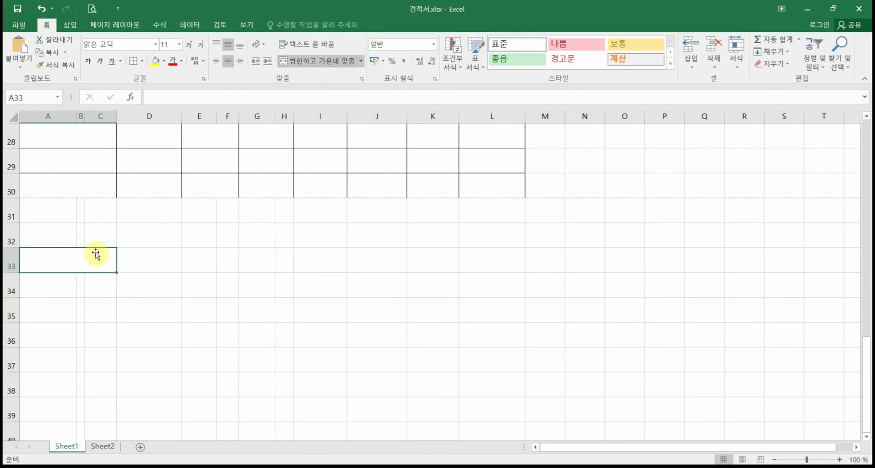
{"action": "left_click", "coordinate": [203, 278]}
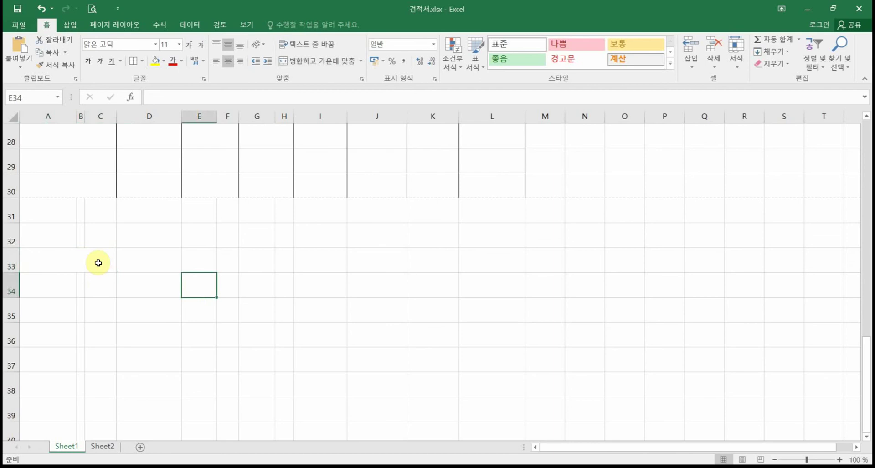
{"action": "left_click", "coordinate": [92, 9]}
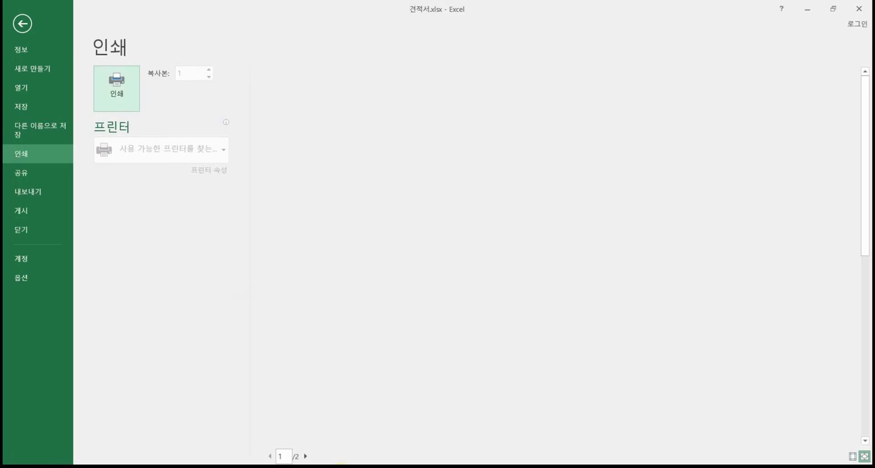
{"action": "left_click", "coordinate": [304, 457]}
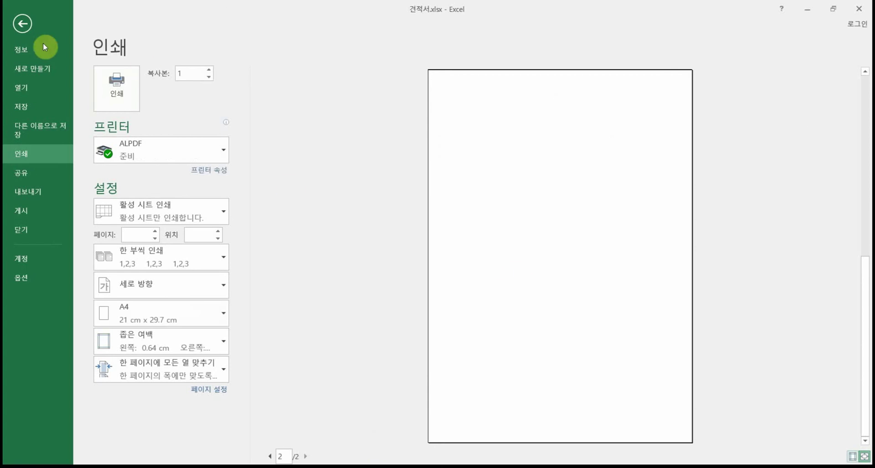
{"action": "left_click", "coordinate": [22, 23]}
Step: Unmerge A33:C33 back into separate cells
{"action": "left_click", "coordinate": [95, 268]}
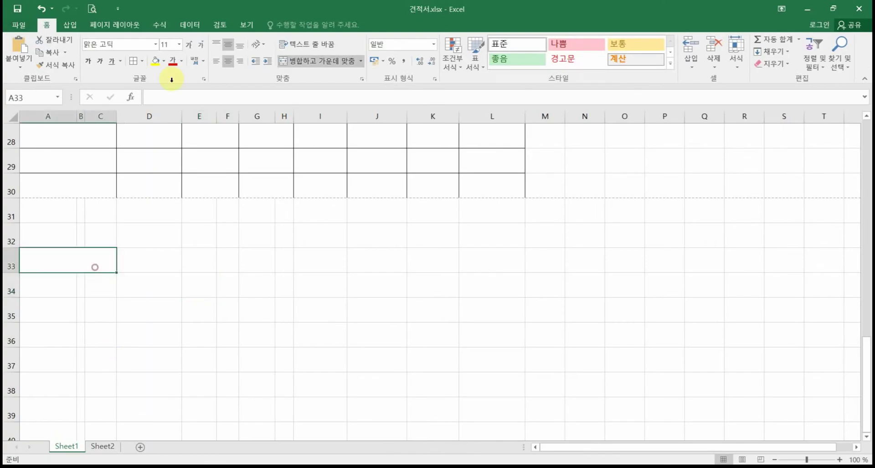
{"action": "left_click", "coordinate": [300, 63]}
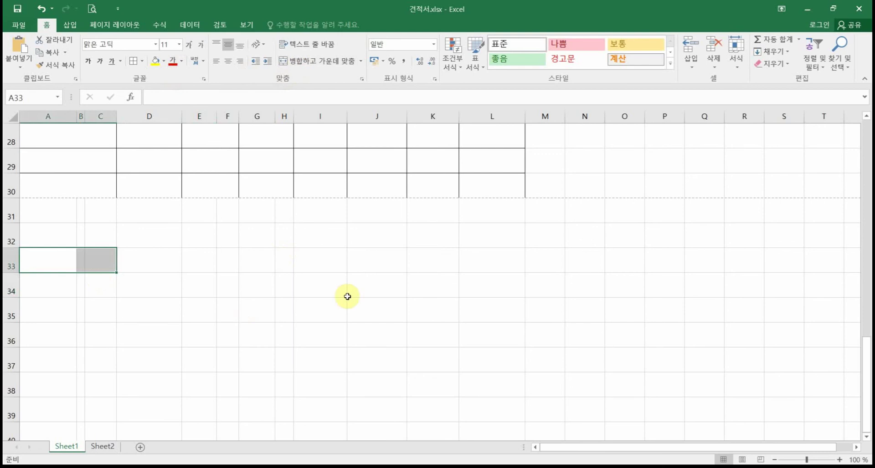
{"action": "left_click", "coordinate": [538, 296]}
{"action": "scroll", "coordinate": [591, 306], "scroll_direction": "up", "scroll_amount": 2}
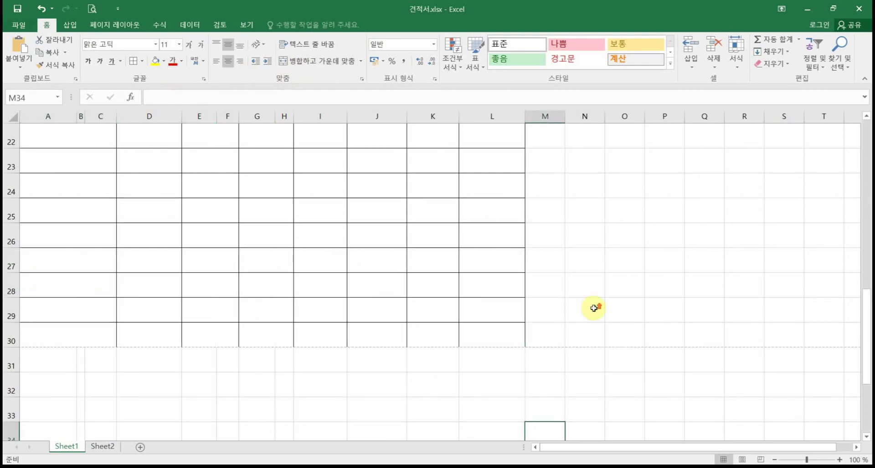
Step: Set A1:L30 as the print area via Page Layout and drag title row 1 taller
{"action": "left_click_drag", "start_coordinate": [504, 338], "coordinate": [30, 18]}
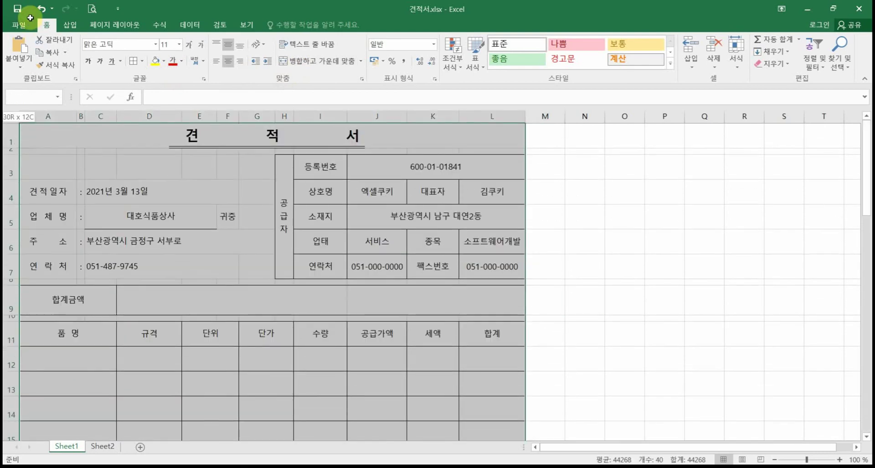
{"action": "left_click", "coordinate": [123, 26]}
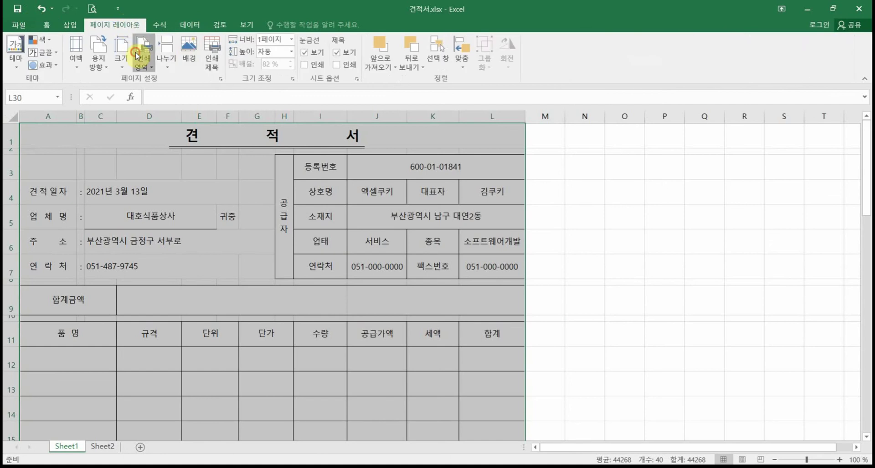
{"action": "left_click", "coordinate": [144, 61]}
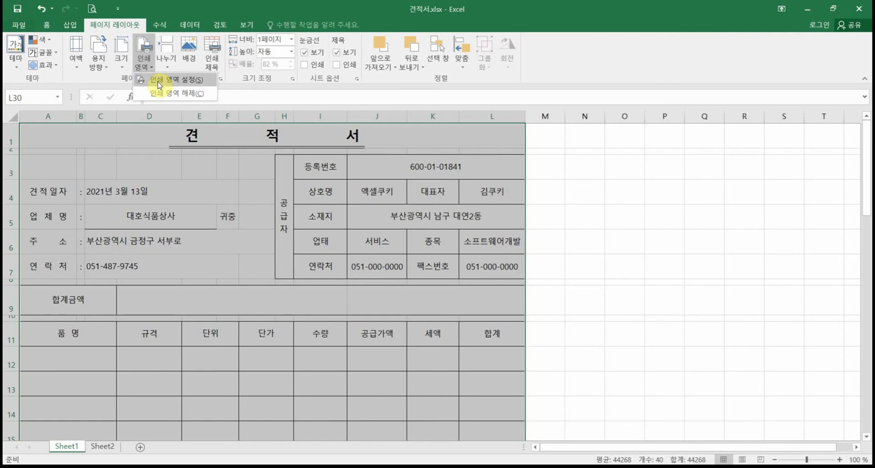
{"action": "left_click", "coordinate": [160, 82]}
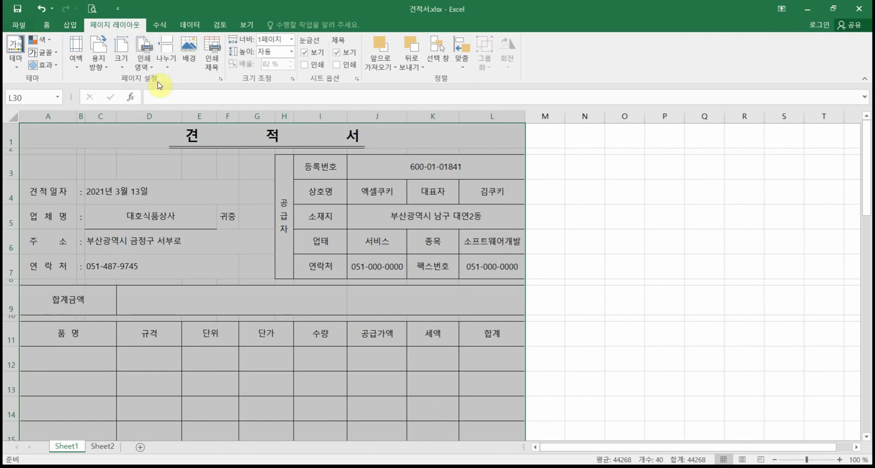
{"action": "left_click", "coordinate": [179, 304]}
{"action": "left_click_drag", "start_coordinate": [9, 143], "coordinate": [17, 155]}
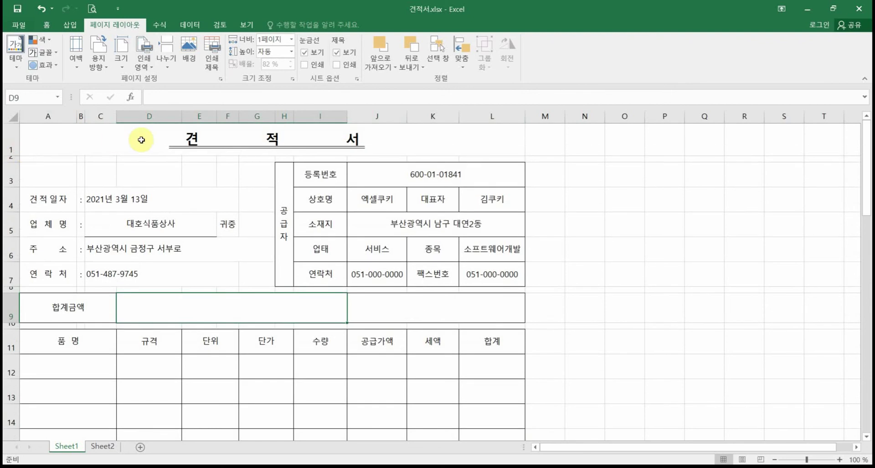
Step: Enlarge the 견 적 서 title's font size and try selecting its underline
{"action": "left_click", "coordinate": [137, 139]}
{"action": "left_click", "coordinate": [46, 25]}
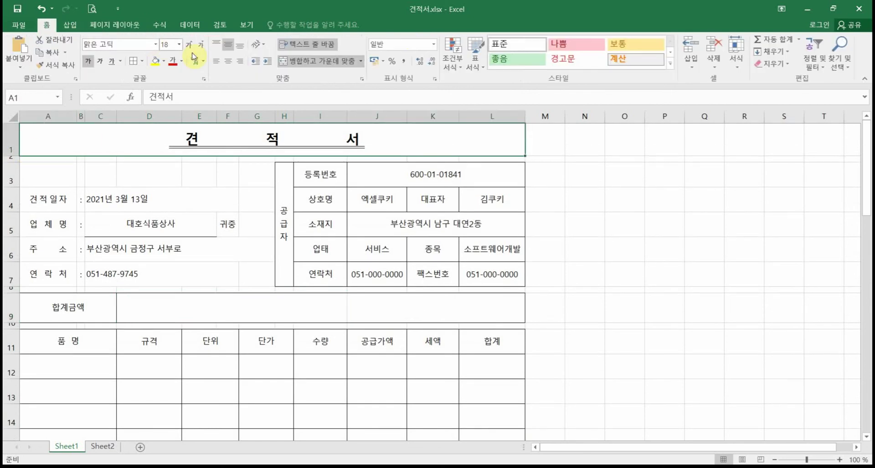
{"action": "left_click", "coordinate": [190, 46]}
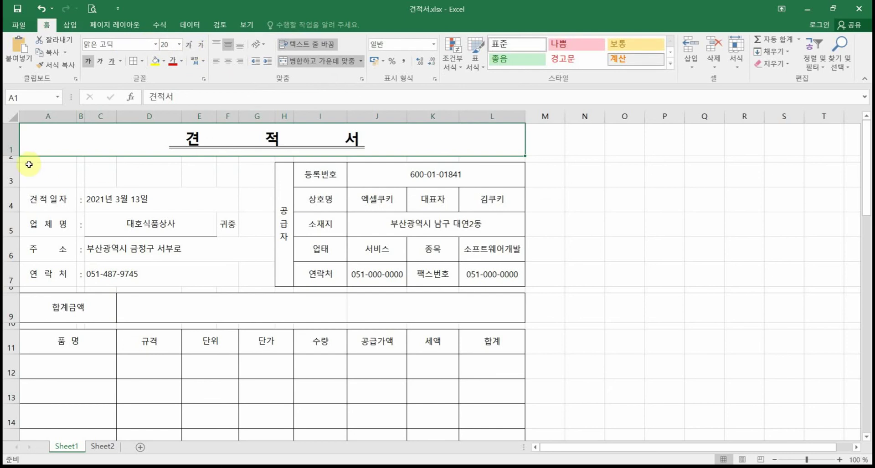
{"action": "left_click", "coordinate": [224, 147]}
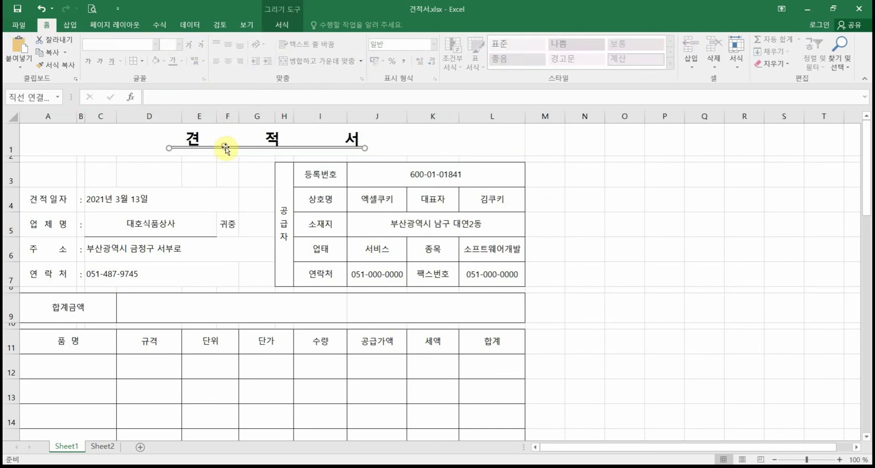
{"action": "key", "text": "Escape"}
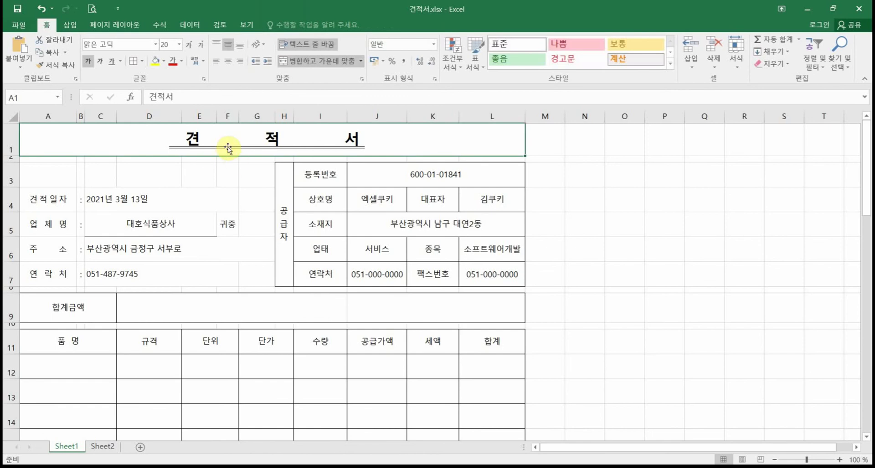
{"action": "left_click", "coordinate": [234, 175]}
{"action": "left_click", "coordinate": [248, 148]}
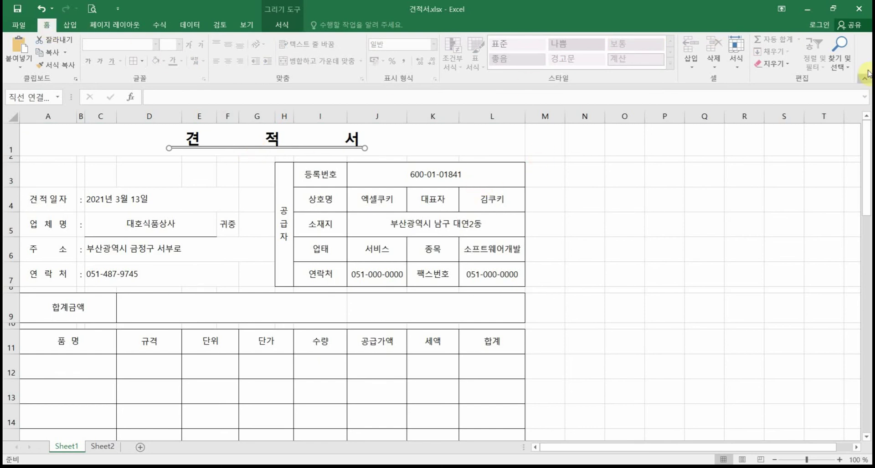
Step: Turn on Select Objects, marquee-select the title's double underline and nudge it down
{"action": "left_click", "coordinate": [845, 69]}
{"action": "left_click", "coordinate": [845, 68]}
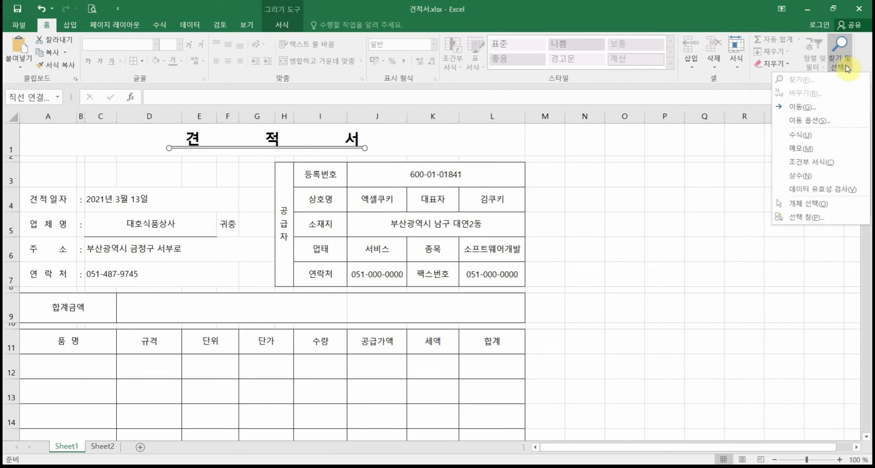
{"action": "left_click", "coordinate": [818, 205]}
{"action": "left_click", "coordinate": [377, 204]}
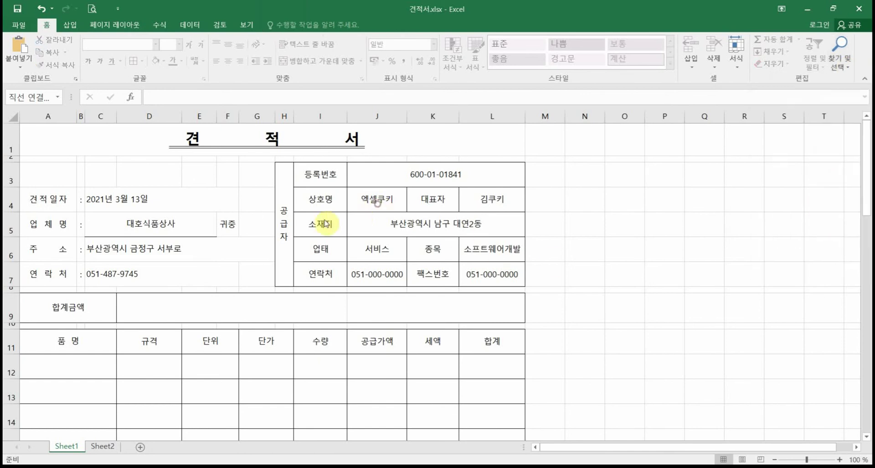
{"action": "left_click", "coordinate": [288, 223]}
{"action": "left_click", "coordinate": [310, 175]}
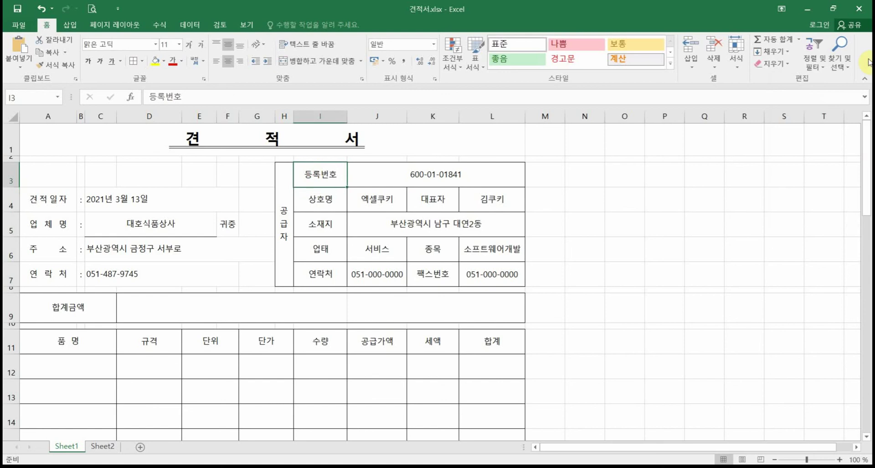
{"action": "left_click", "coordinate": [839, 64]}
{"action": "left_click", "coordinate": [823, 208]}
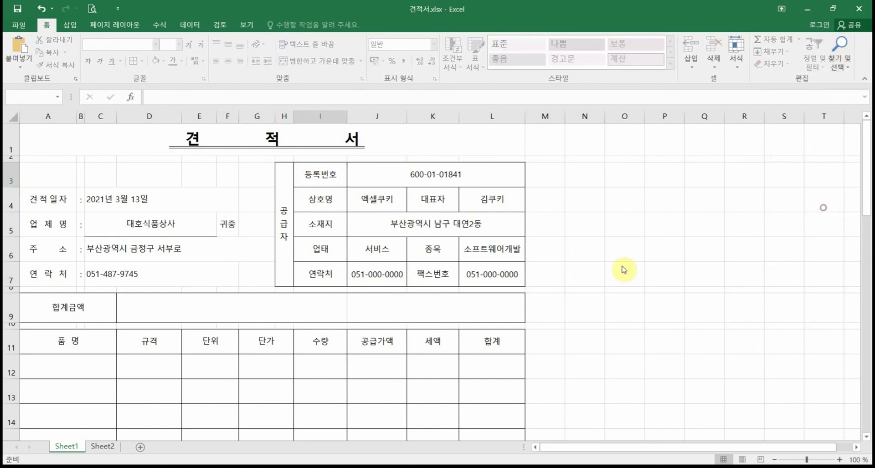
{"action": "mouse_move", "coordinate": [388, 176]}
{"action": "left_mouse_down"}
{"action": "mouse_move", "coordinate": [259, 125]}
{"action": "mouse_move", "coordinate": [152, 133]}
{"action": "left_mouse_up"}
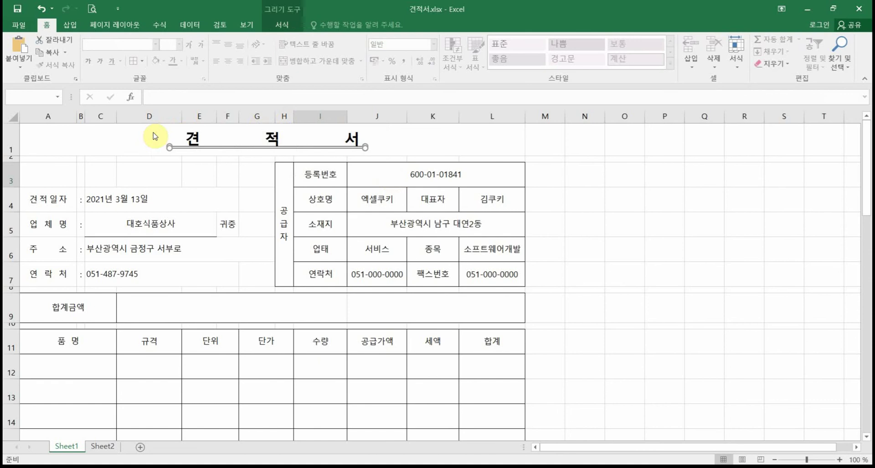
{"action": "key", "text": "Down"}
{"action": "key", "text": "Down"}
{"action": "key", "text": "Down"}
{"action": "key", "text": "Down"}
{"action": "key", "text": "Down"}
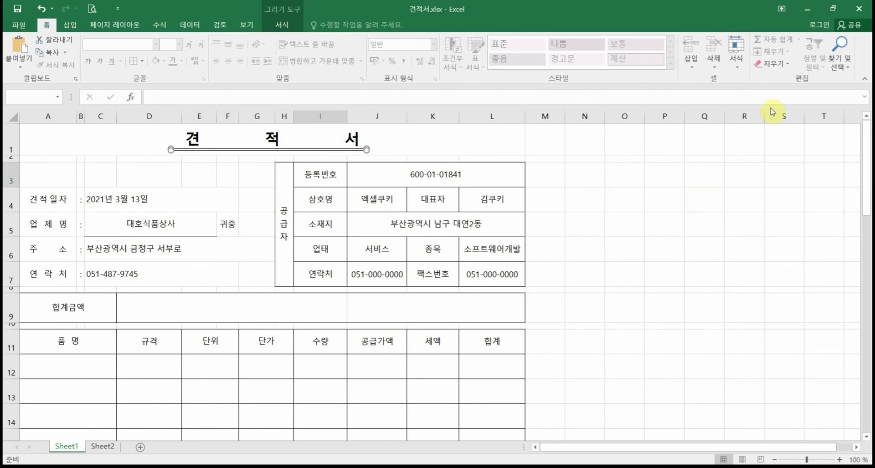
Step: Reselect the underline with Select Objects, then return to normal cell selection
{"action": "left_click", "coordinate": [839, 64]}
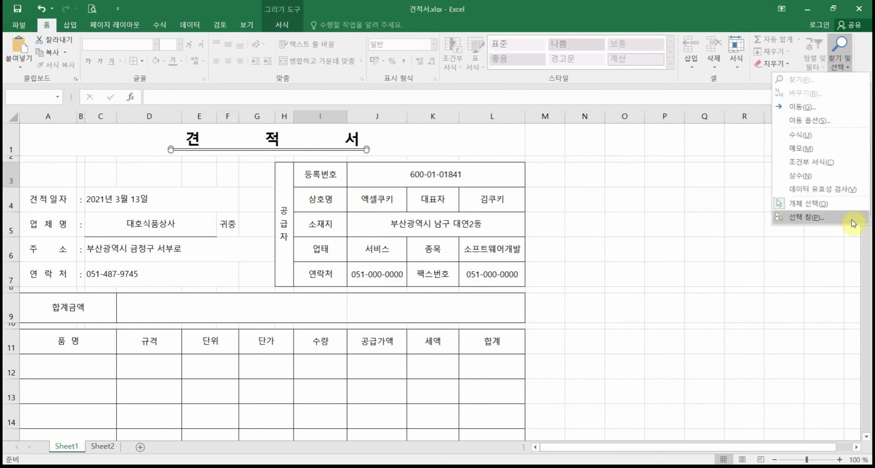
{"action": "left_click", "coordinate": [825, 206]}
{"action": "left_click", "coordinate": [672, 248]}
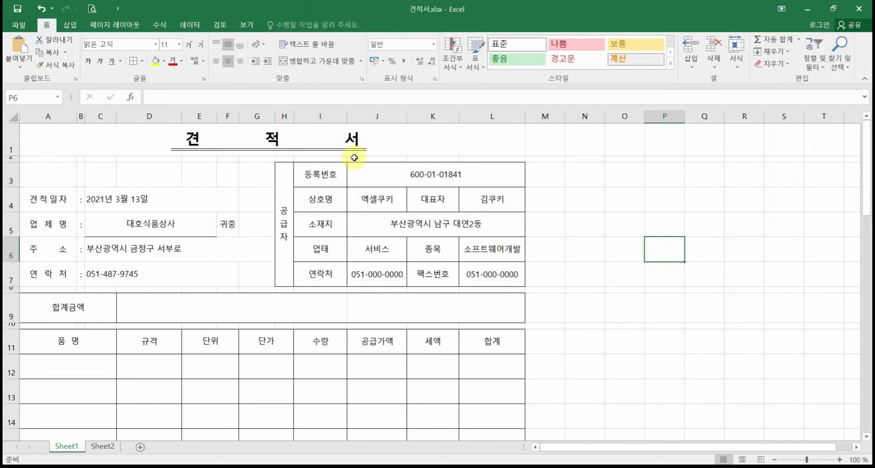
{"action": "left_click", "coordinate": [845, 63]}
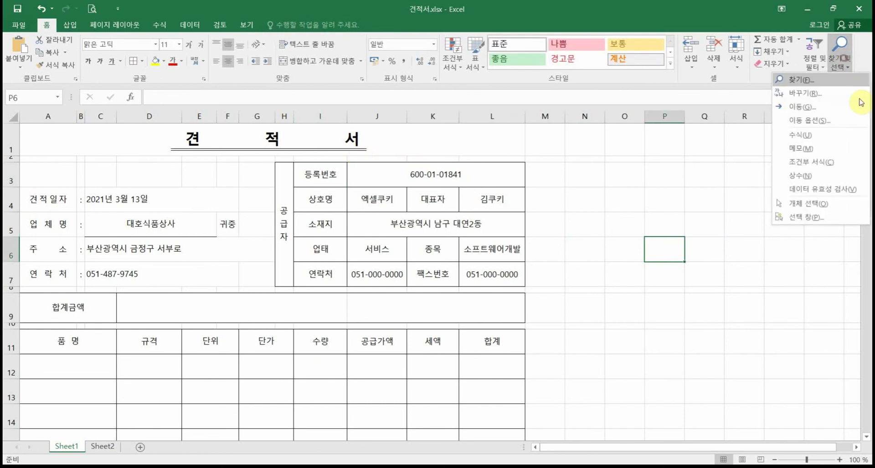
{"action": "left_click", "coordinate": [822, 204]}
{"action": "left_click_drag", "start_coordinate": [409, 166], "coordinate": [138, 137]}
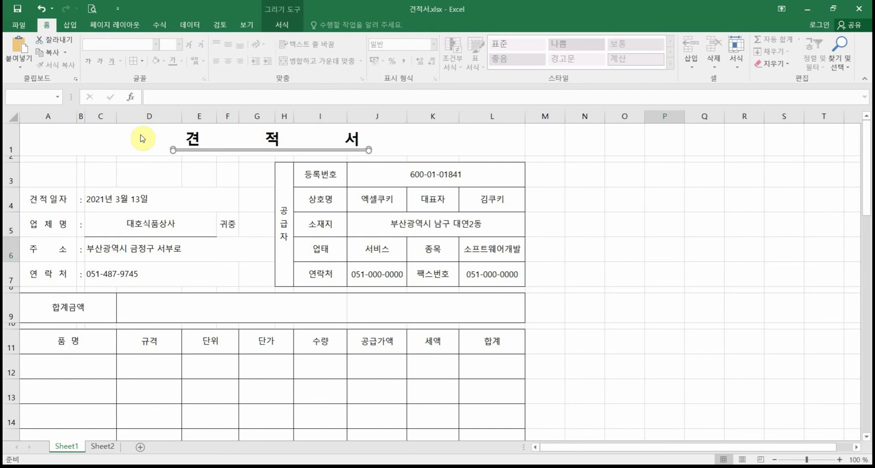
{"action": "left_click", "coordinate": [629, 225]}
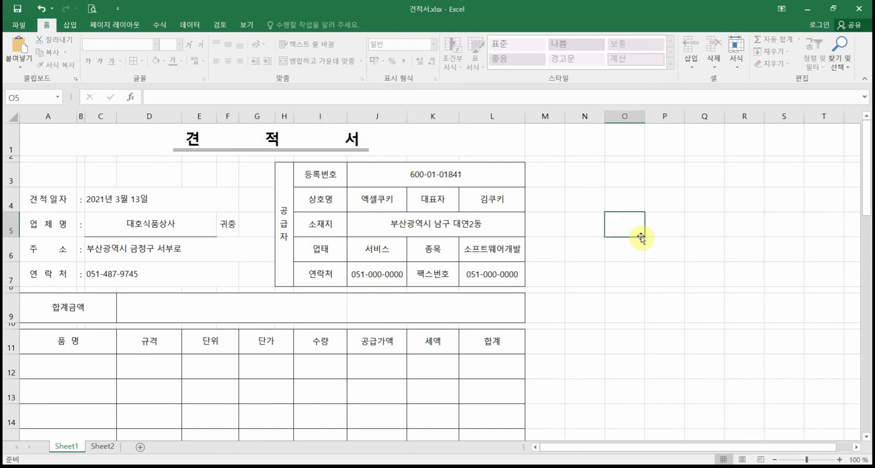
{"action": "left_click", "coordinate": [636, 274]}
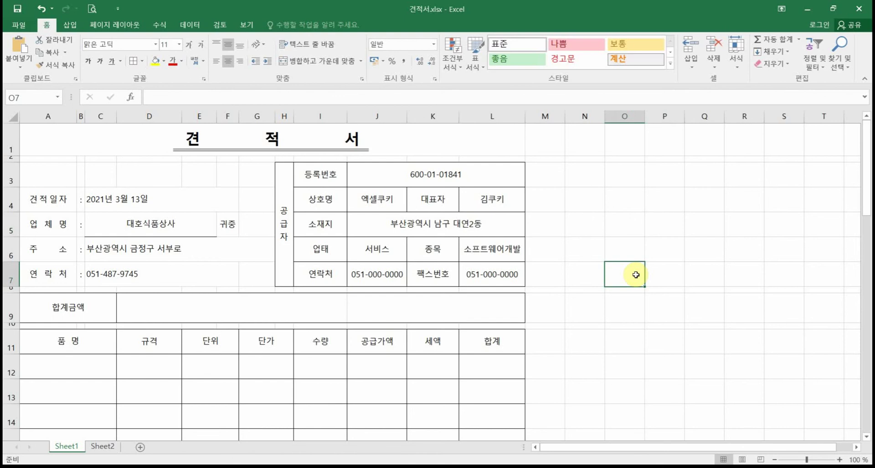
Step: Paste the sample quotation picture from Sheet2 onto Sheet1
{"action": "scroll", "coordinate": [324, 391], "scroll_direction": "down", "scroll_amount": 3}
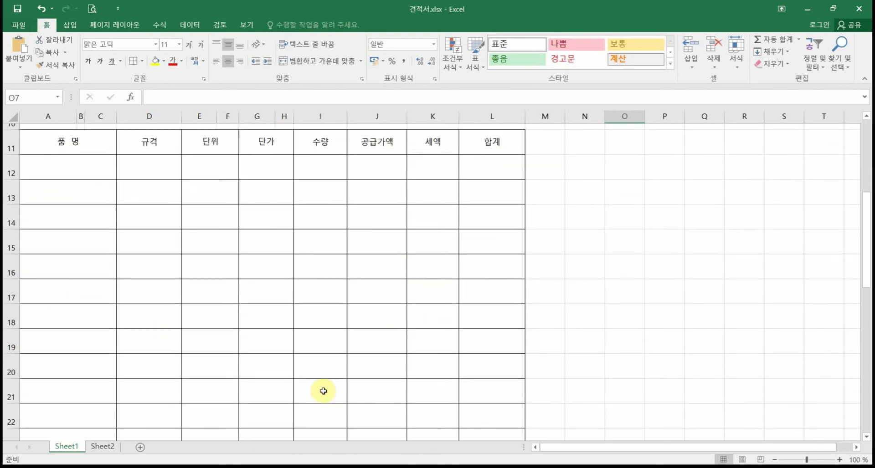
{"action": "scroll", "coordinate": [323, 391], "scroll_direction": "down", "scroll_amount": 2}
{"action": "scroll", "coordinate": [324, 391], "scroll_direction": "up", "scroll_amount": 2}
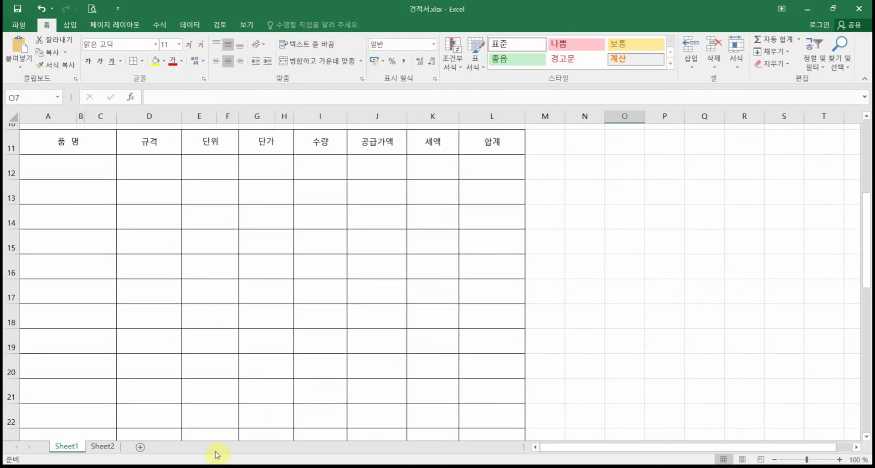
{"action": "left_click", "coordinate": [102, 446]}
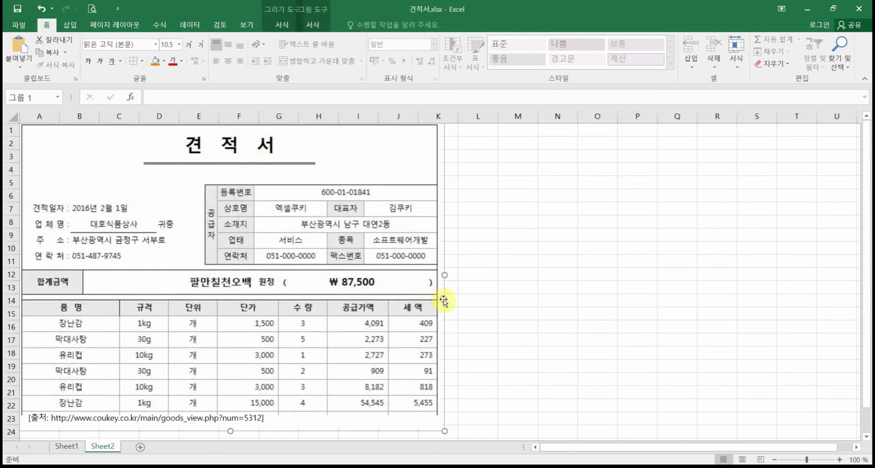
{"action": "left_click", "coordinate": [74, 444]}
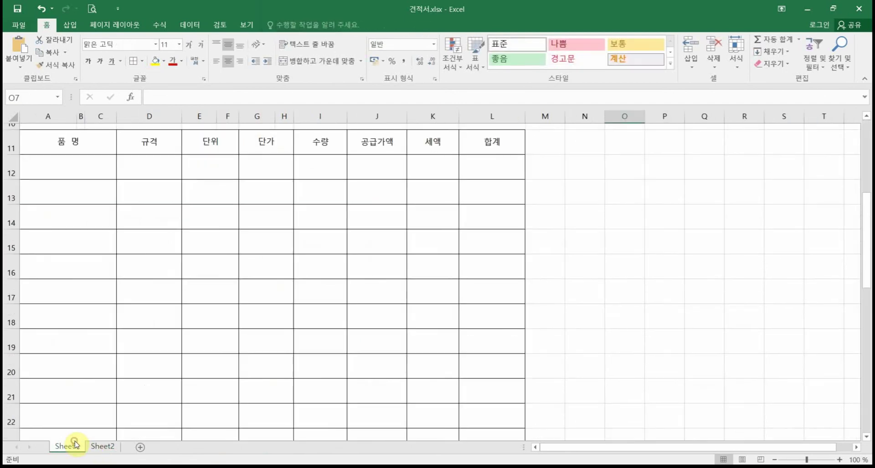
{"action": "scroll", "coordinate": [269, 421], "scroll_direction": "up", "scroll_amount": 3}
{"action": "key", "text": "ctrl+v"}
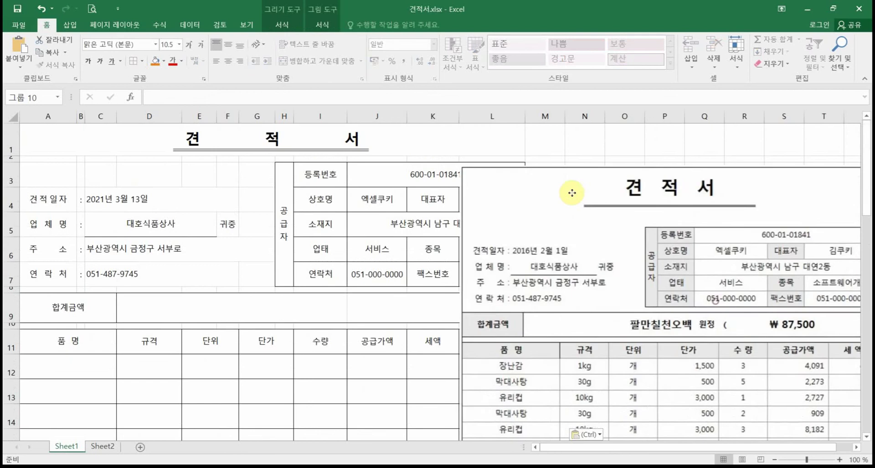
Step: Drag the pasted quotation picture just right of the form, clear of columns A–L
{"action": "left_click_drag", "start_coordinate": [571, 193], "coordinate": [585, 155]}
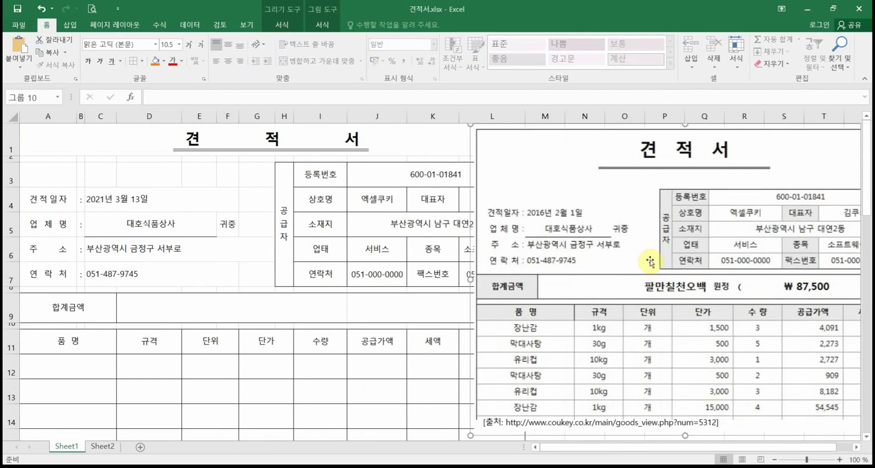
{"action": "left_click_drag", "start_coordinate": [713, 260], "coordinate": [676, 255]}
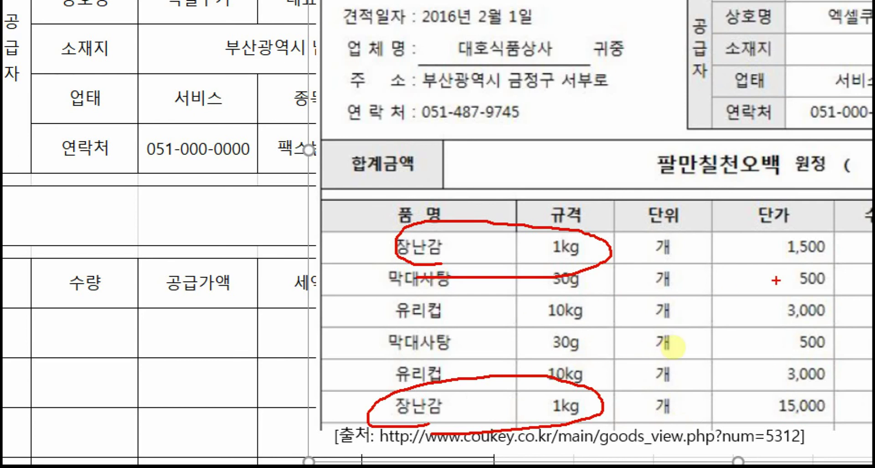
{"action": "left_click_drag", "start_coordinate": [777, 281], "coordinate": [415, 279]}
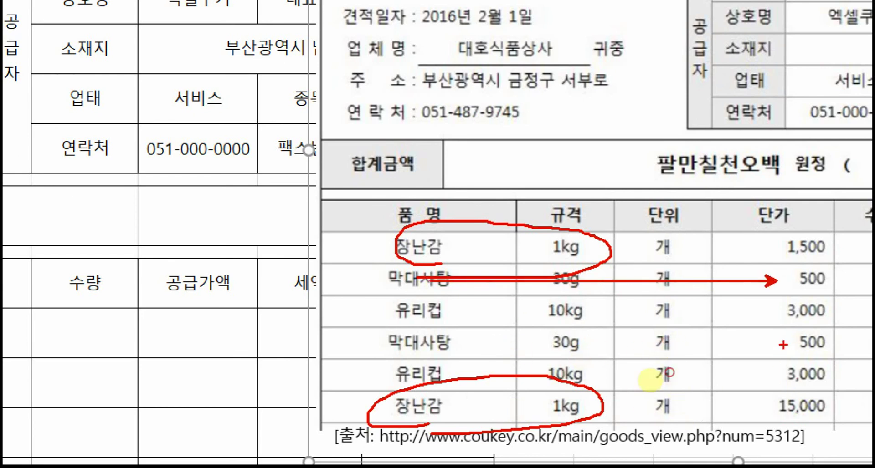
{"action": "left_click_drag", "start_coordinate": [785, 344], "coordinate": [447, 345]}
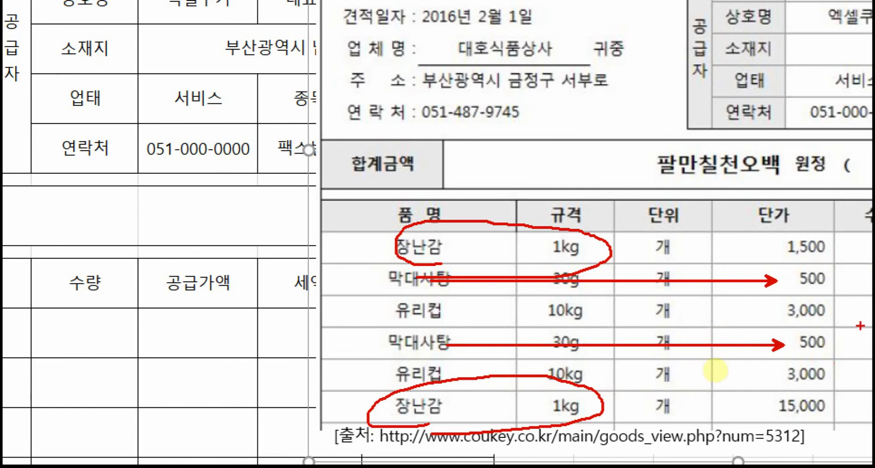
{"action": "key", "text": "Escape"}
{"action": "left_click_drag", "start_coordinate": [589, 193], "coordinate": [677, 186]}
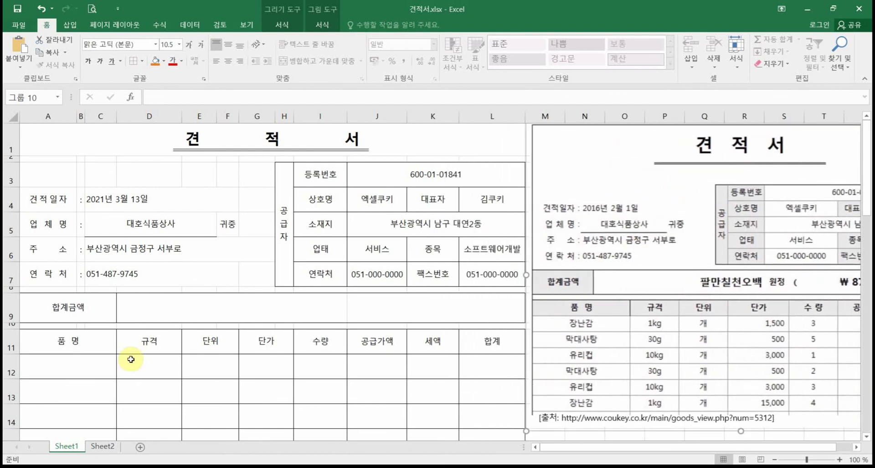
Step: Enter 장난감, 막대사탕, 유리컵 and 막대사탕2 into cells A12 through A15
{"action": "scroll", "coordinate": [131, 360], "scroll_direction": "down", "scroll_amount": 2}
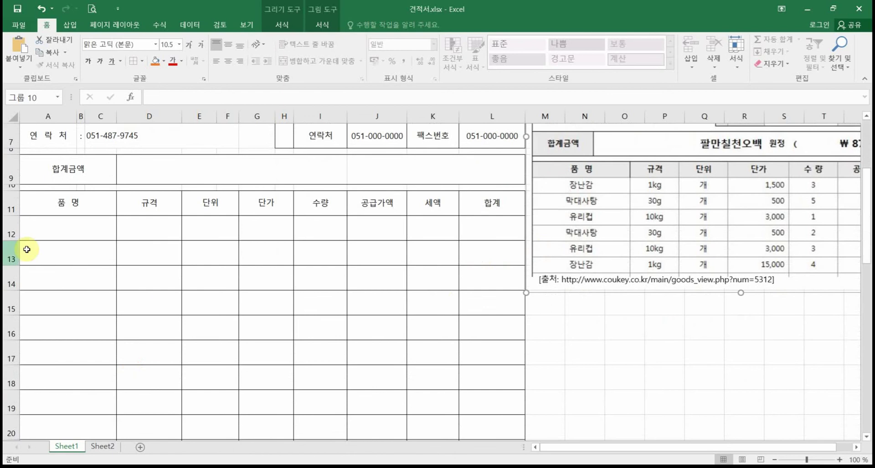
{"action": "left_click", "coordinate": [96, 234]}
{"action": "type", "text": "장난감"}
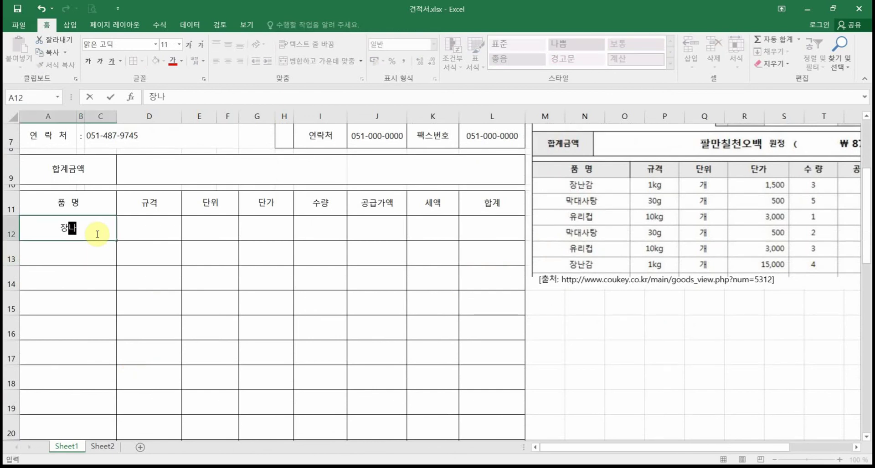
{"action": "key", "text": "Return"}
{"action": "type", "text": "막"}
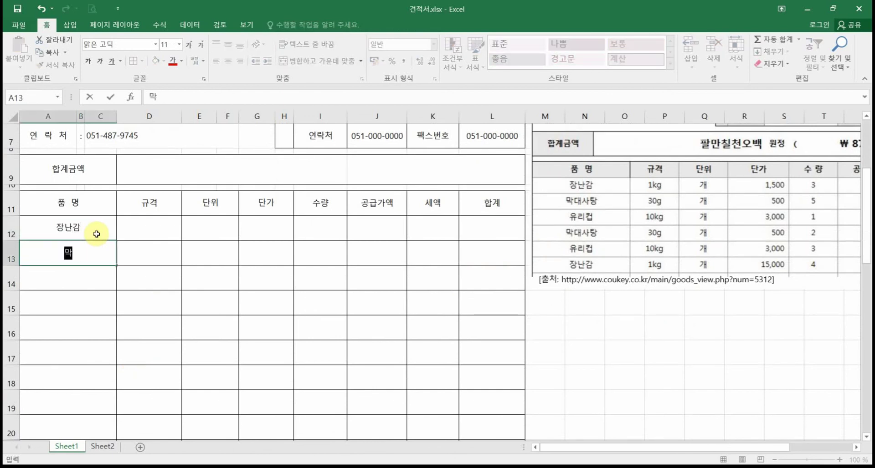
{"action": "type", "text": "대사타ㅇ"}
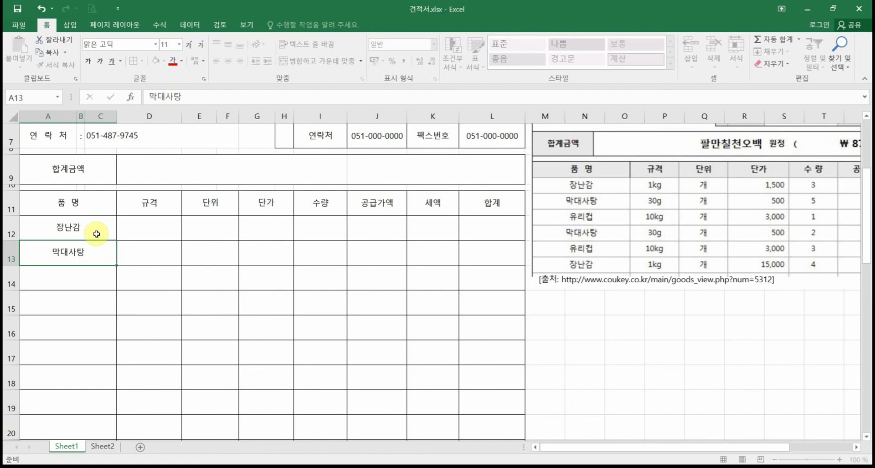
{"action": "key", "text": "Return"}
{"action": "type", "text": "유리"}
{"action": "type", "text": "컴"}
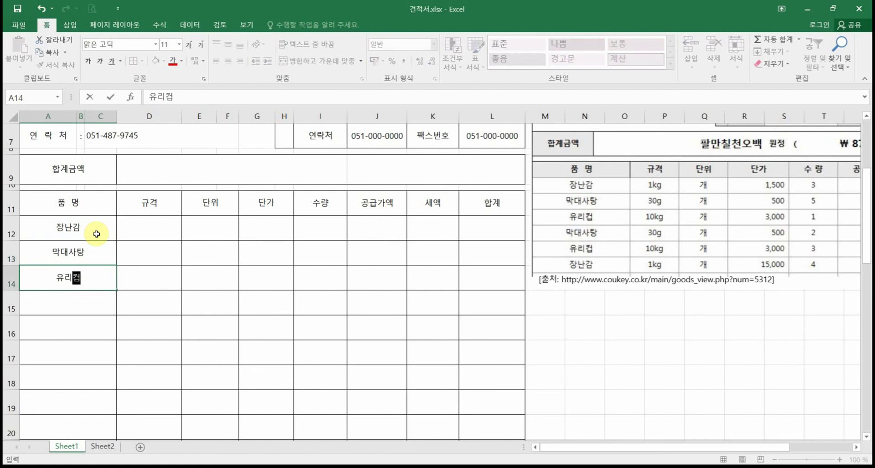
{"action": "key", "text": "Return"}
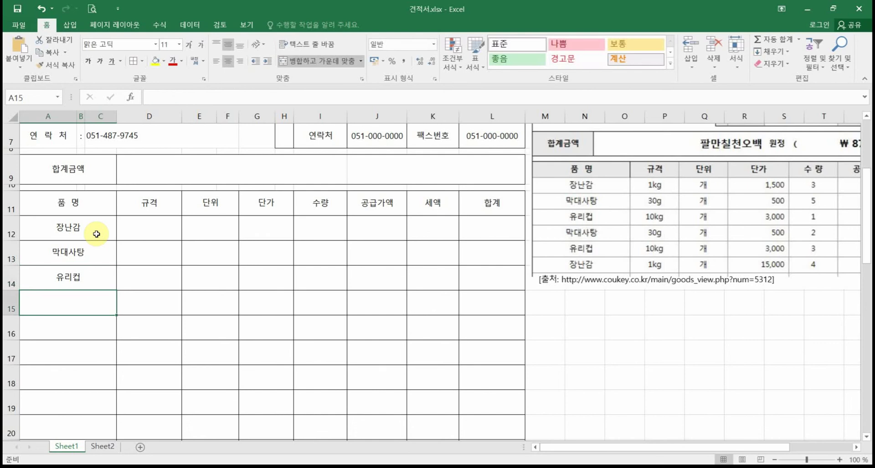
{"action": "type", "text": "막ㄷ"}
{"action": "type", "text": "대사탕"}
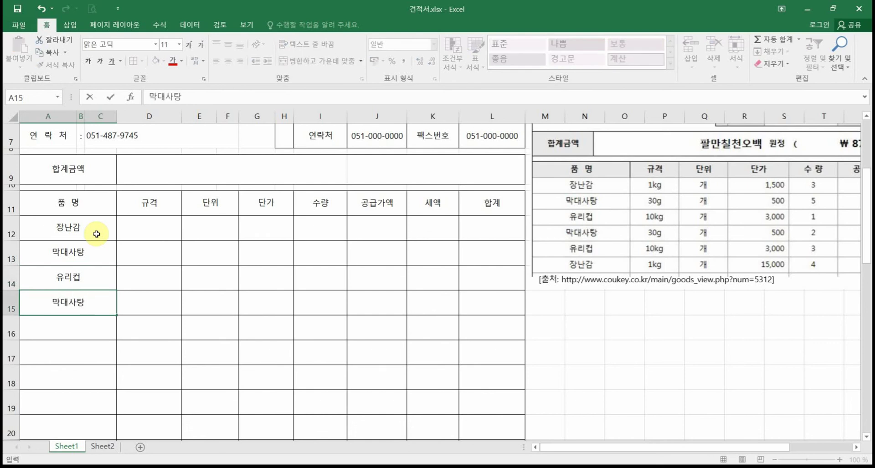
{"action": "type", "text": "2"}
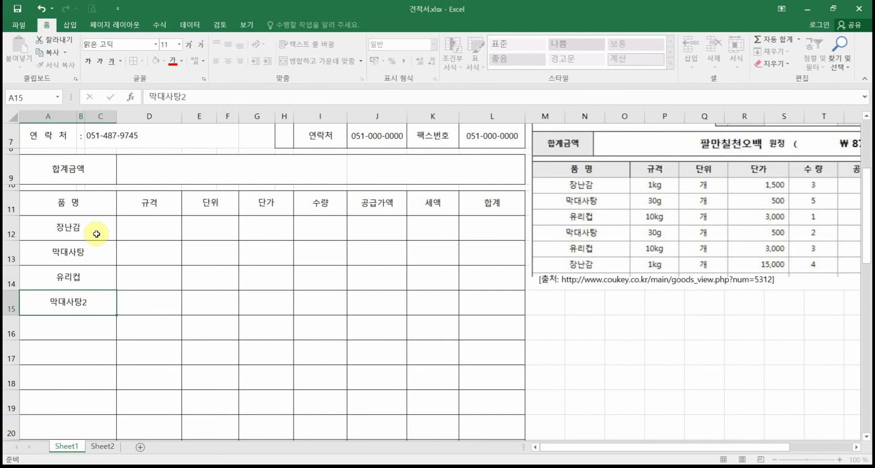
{"action": "key", "text": "Return"}
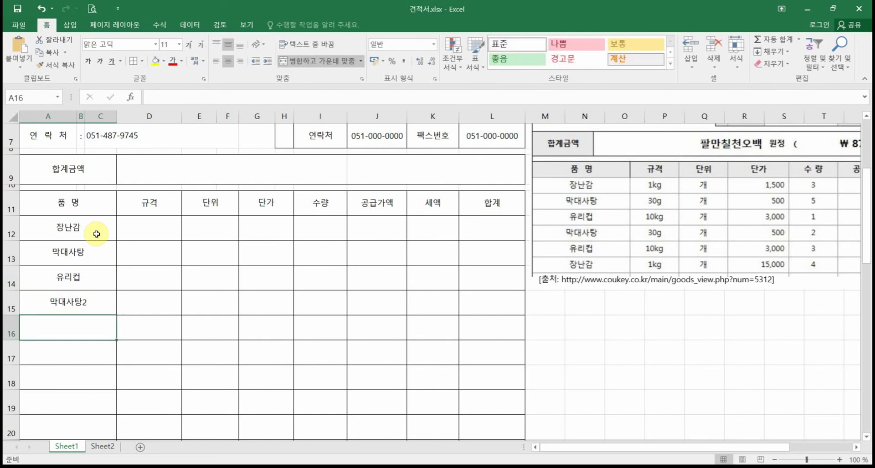
Step: Enter the 규격 sizes 1kg, 30g and 10kg in D12 through D14
{"action": "left_click", "coordinate": [150, 230]}
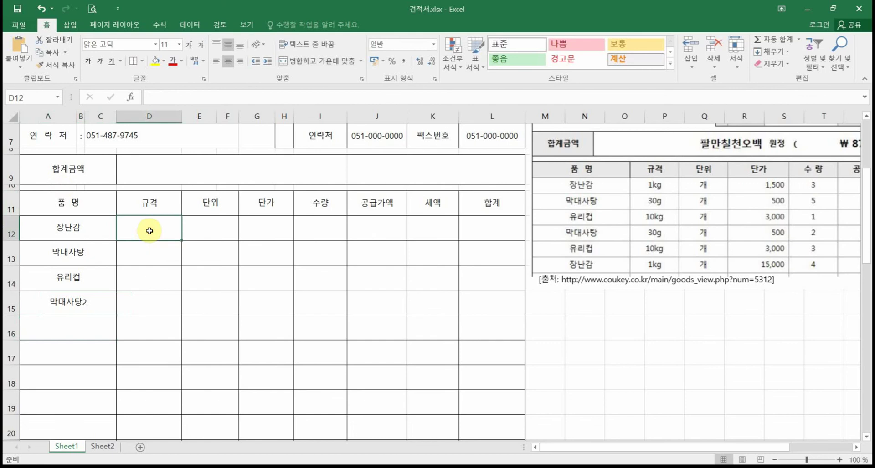
{"action": "type", "text": "1kg"}
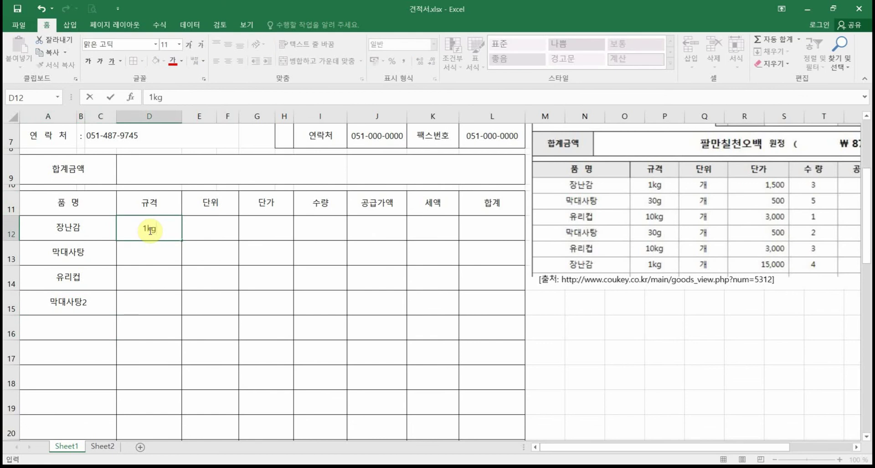
{"action": "key", "text": "Return"}
{"action": "type", "text": "30g"}
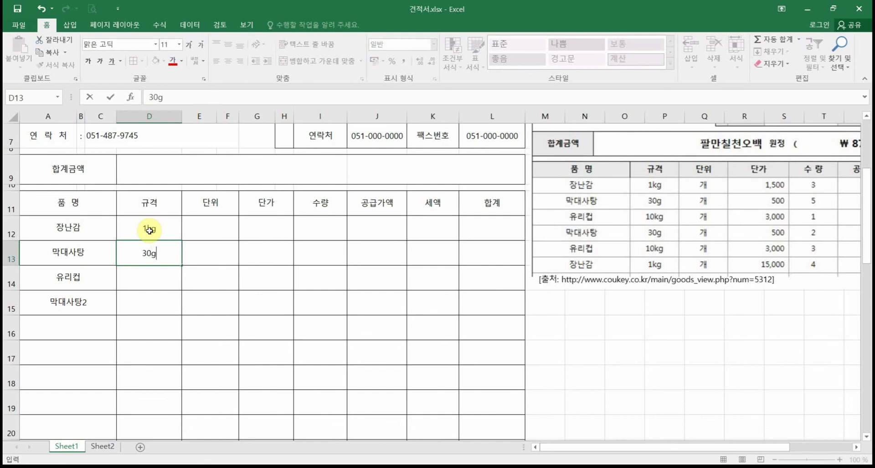
{"action": "key", "text": "Return"}
{"action": "type", "text": "10kg"}
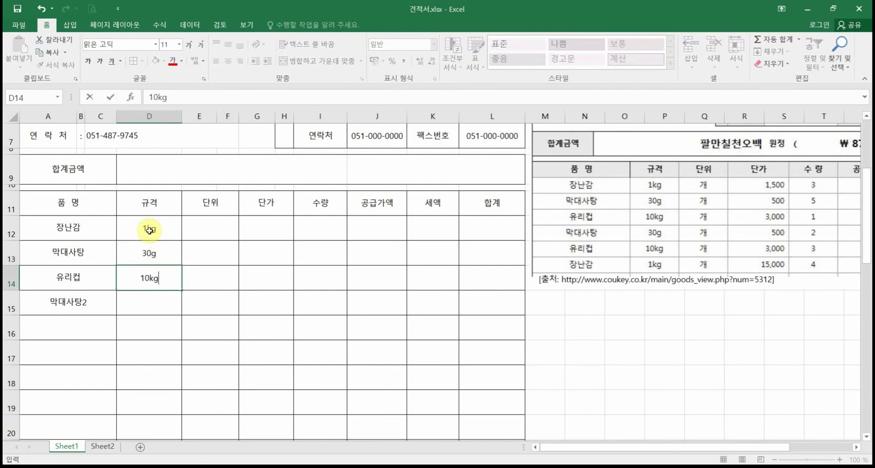
{"action": "key", "text": "Return"}
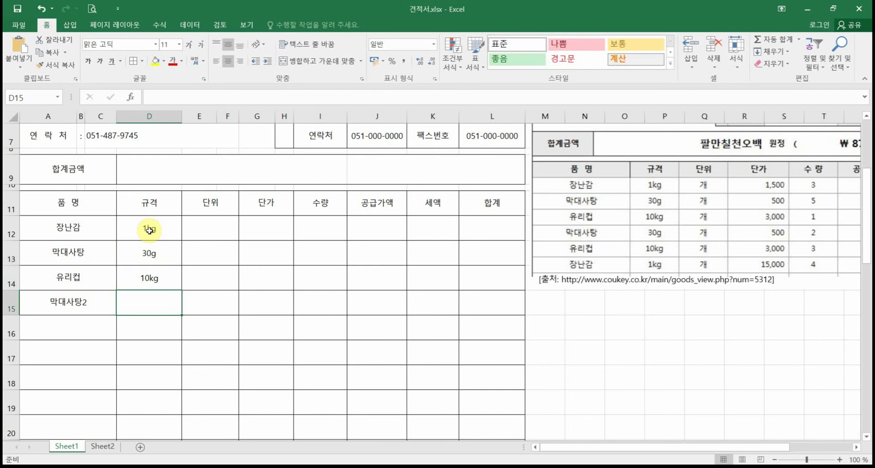
Step: Correct D14 from 10kg to 200g and enter 50g in D15
{"action": "left_click", "coordinate": [148, 278]}
{"action": "double_click", "coordinate": [148, 279]}
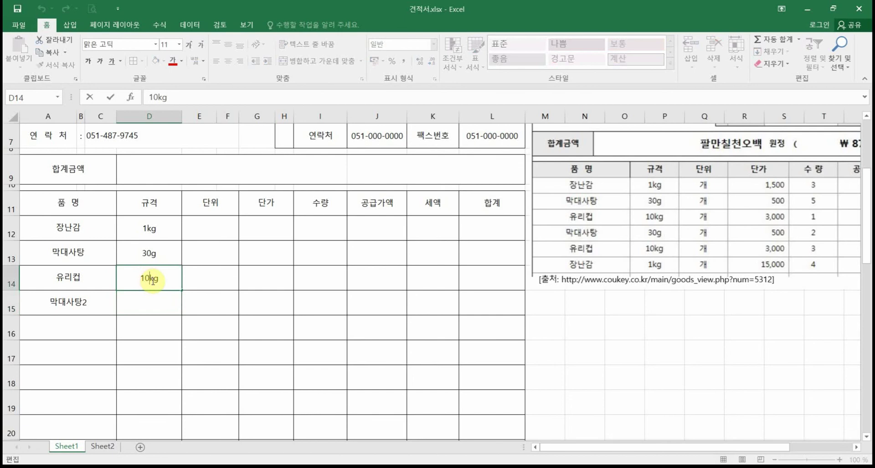
{"action": "key", "text": "BackSpace"}
{"action": "key", "text": "BackSpace"}
{"action": "type", "text": "0g"}
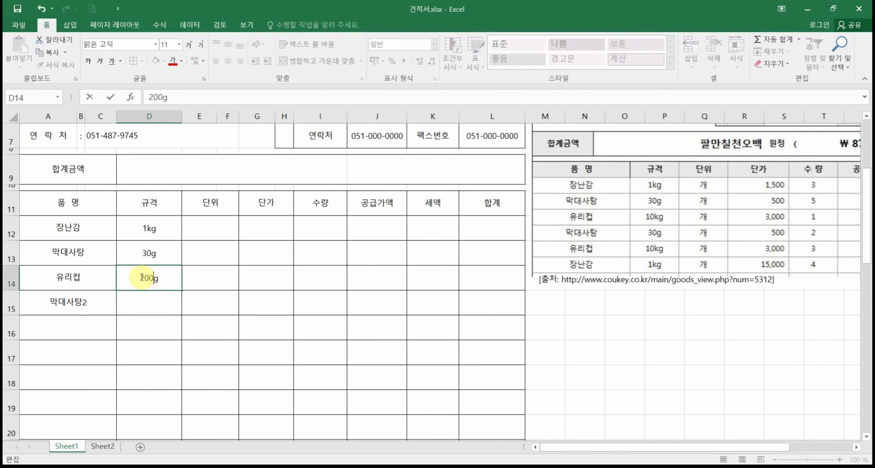
{"action": "key", "text": "Return"}
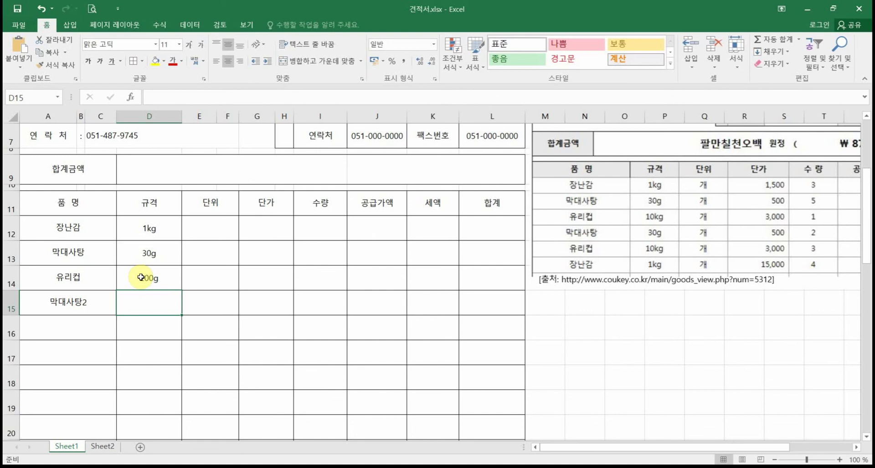
{"action": "type", "text": "50g"}
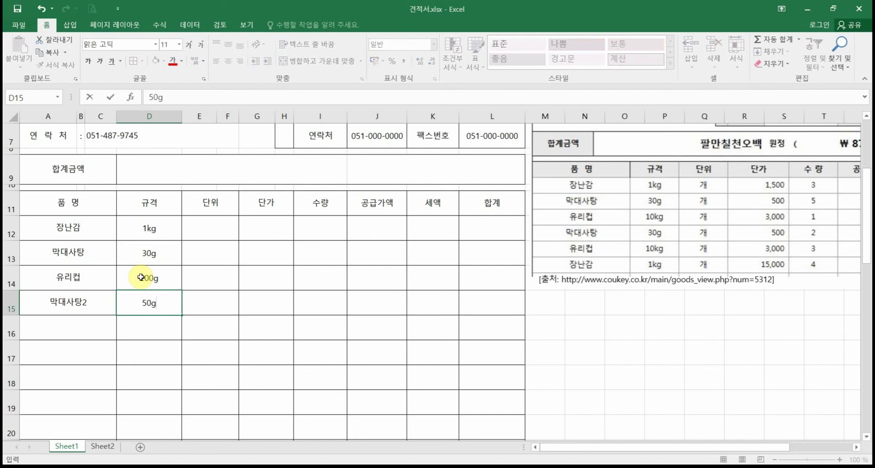
{"action": "key", "text": "Return"}
Step: Enter the unit 개 in E12 and fill it down to E15
{"action": "left_click", "coordinate": [227, 256]}
{"action": "left_click", "coordinate": [214, 227]}
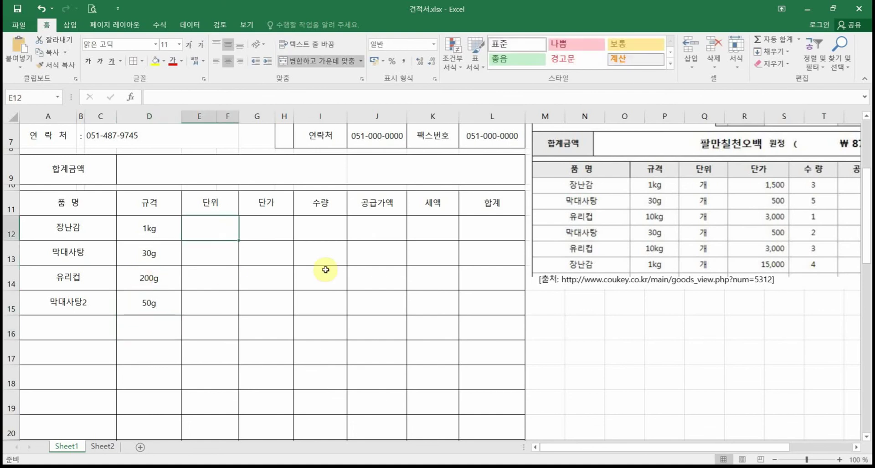
{"action": "type", "text": "r"}
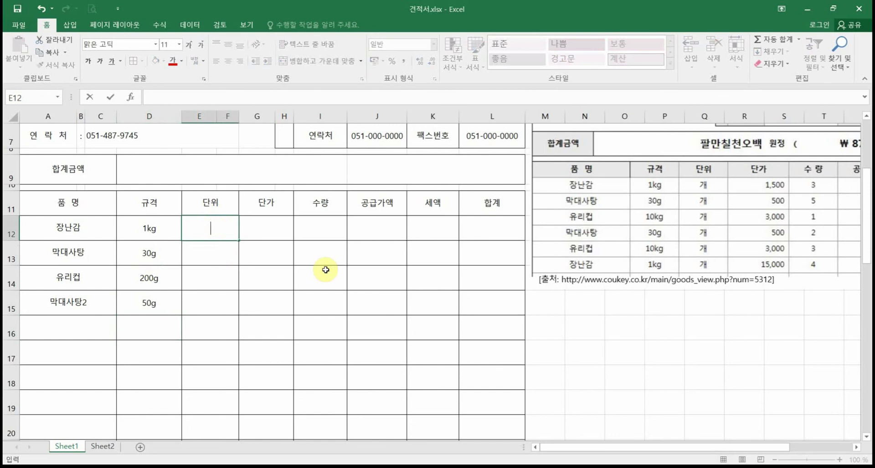
{"action": "type", "text": "개"}
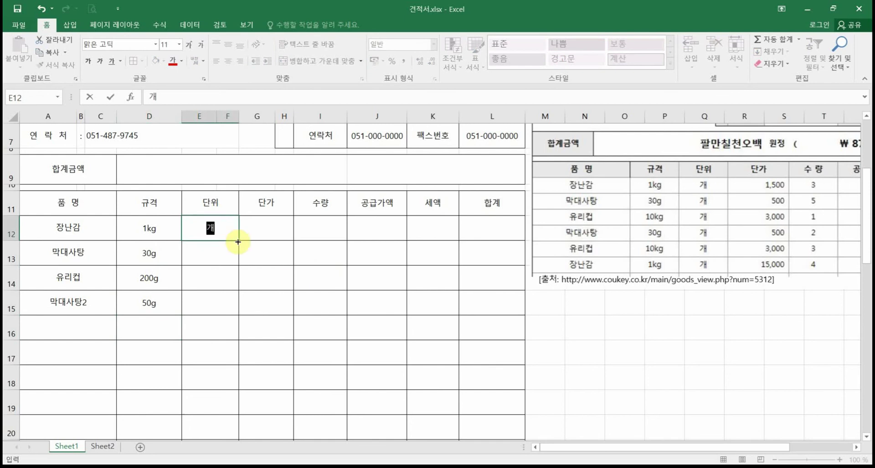
{"action": "left_click_drag", "start_coordinate": [237, 241], "coordinate": [235, 309]}
{"action": "left_click", "coordinate": [282, 223]}
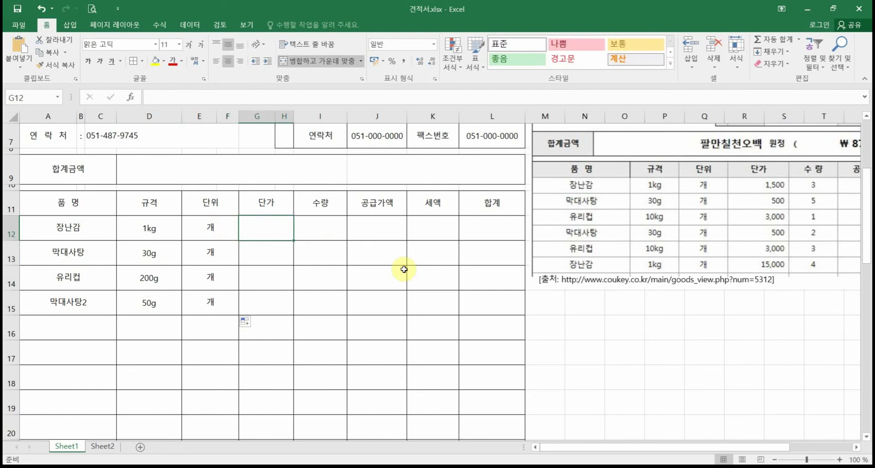
Step: Enter unit prices 1500, 500, 3000 and 650 in G12 through G15
{"action": "type", "text": "1500"}
{"action": "key", "text": "Return"}
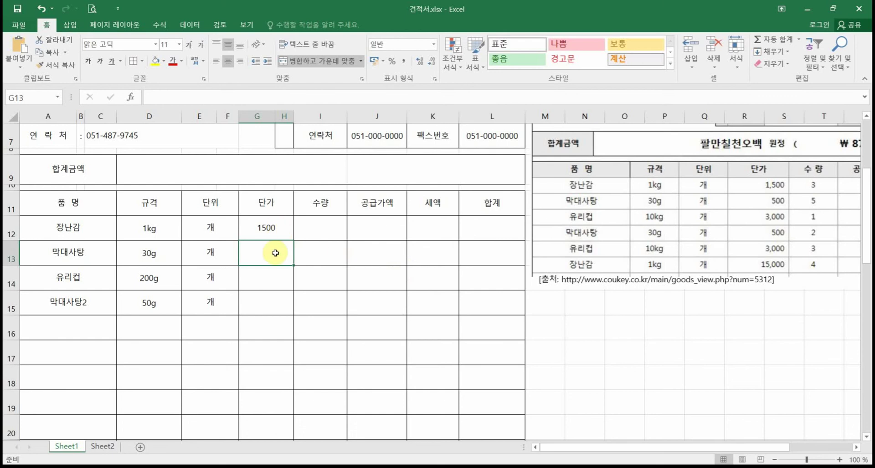
{"action": "type", "text": "500"}
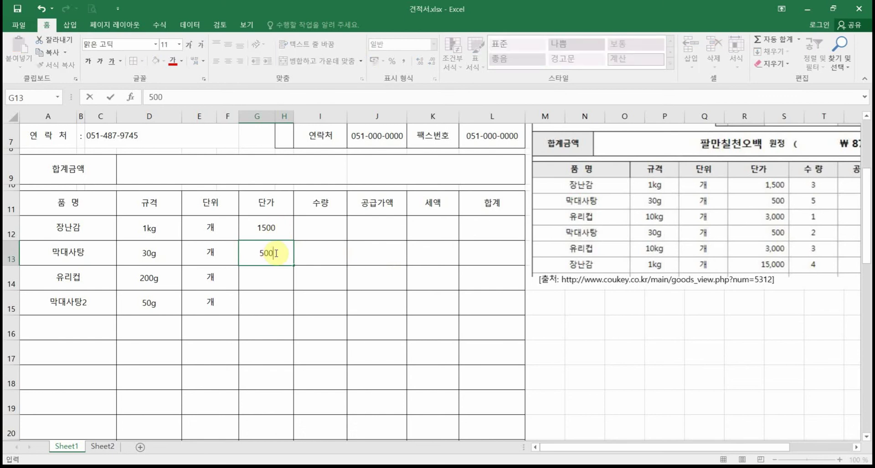
{"action": "key", "text": "Return"}
{"action": "type", "text": "300"}
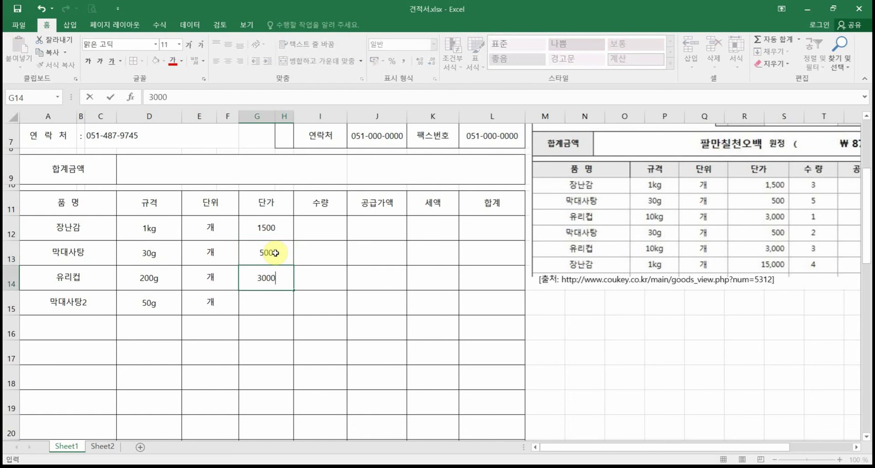
{"action": "type", "text": "0"}
{"action": "key", "text": "Return"}
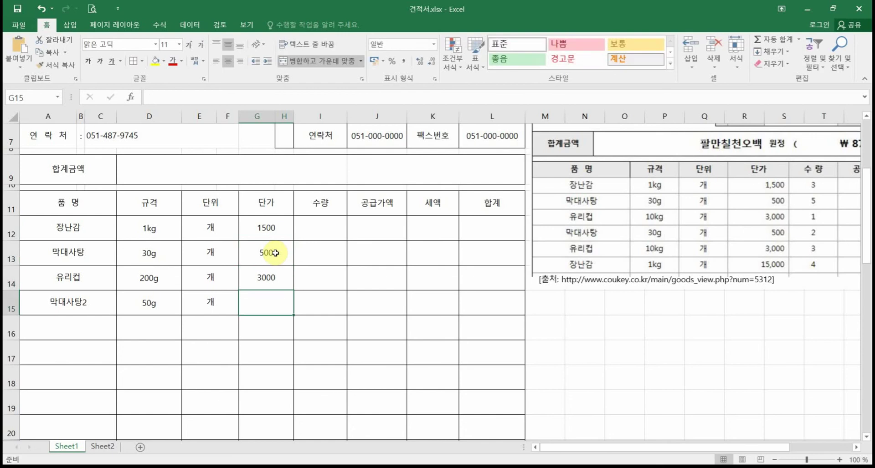
{"action": "type", "text": "600"}
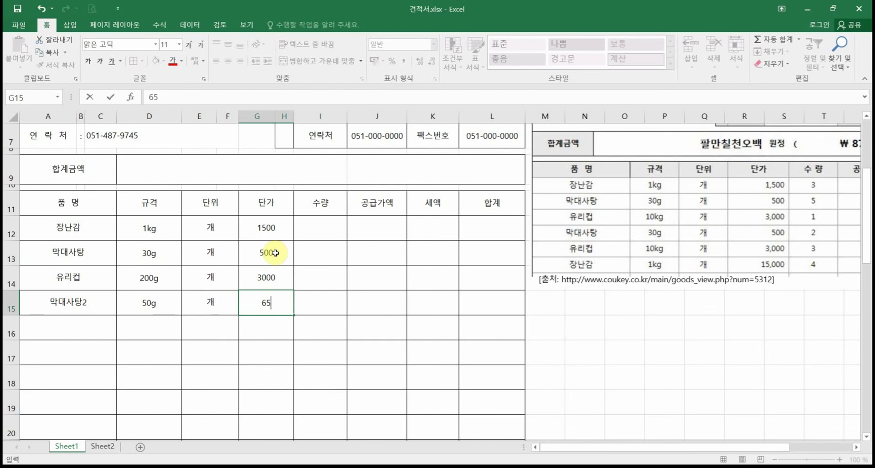
{"action": "key", "text": "Return"}
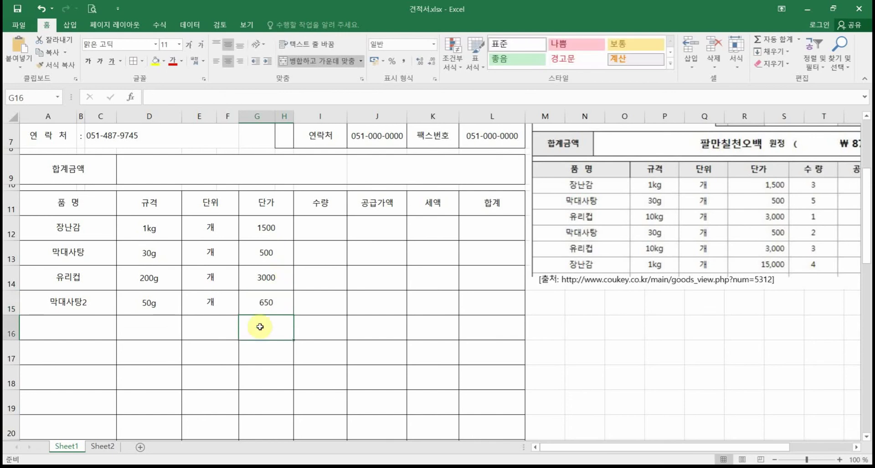
Step: Enter quantities 3, 5, 1 and 4 in I12 through I15
{"action": "left_click", "coordinate": [337, 223]}
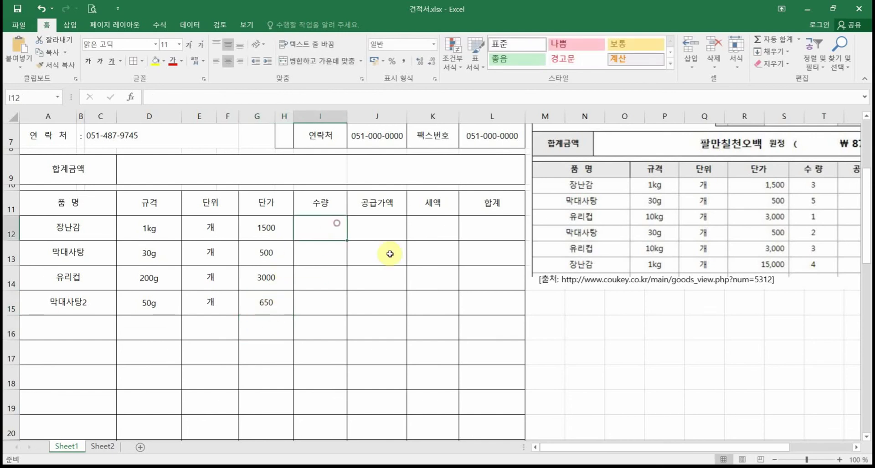
{"action": "type", "text": "3"}
{"action": "key", "text": "Return"}
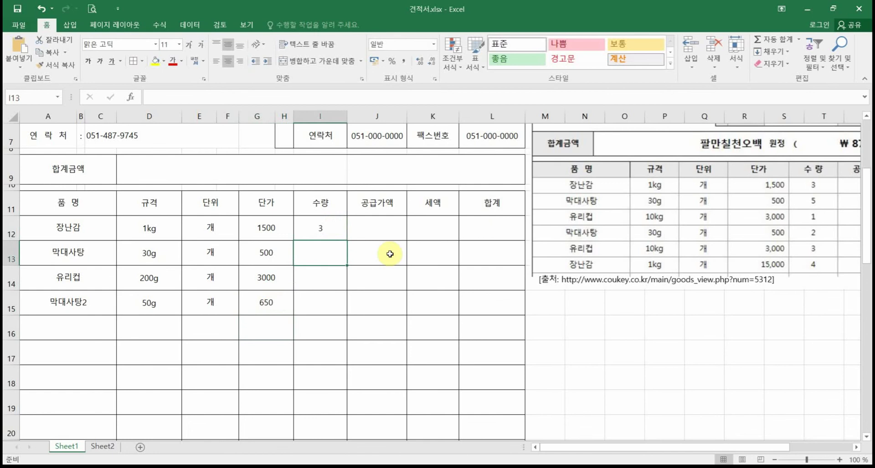
{"action": "type", "text": "5"}
{"action": "key", "text": "Return"}
{"action": "type", "text": "1"}
{"action": "key", "text": "Return"}
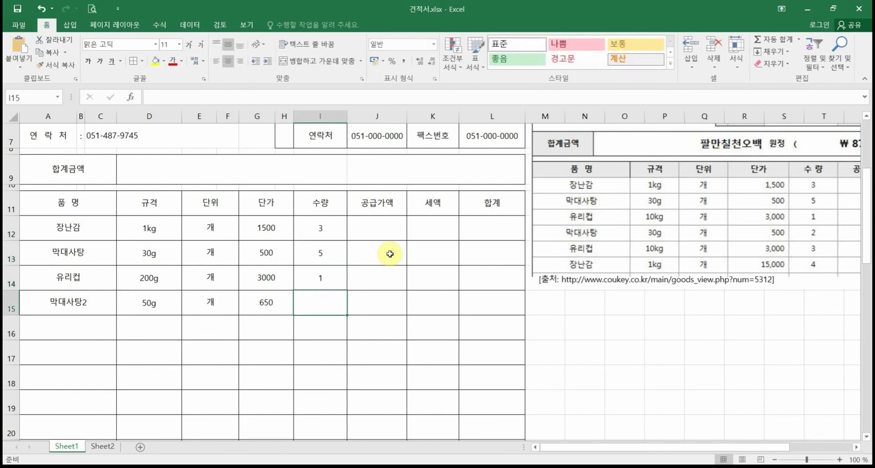
{"action": "type", "text": "4"}
{"action": "key", "text": "Return"}
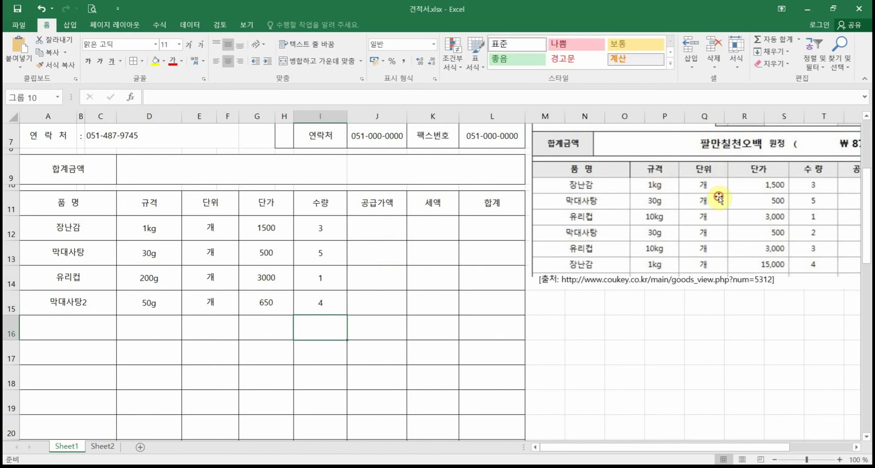
Step: Delete the sample 견적서 reference picture from the right of the sheet
{"action": "left_click_drag", "start_coordinate": [719, 197], "coordinate": [740, 368]}
{"action": "key", "text": "Delete"}
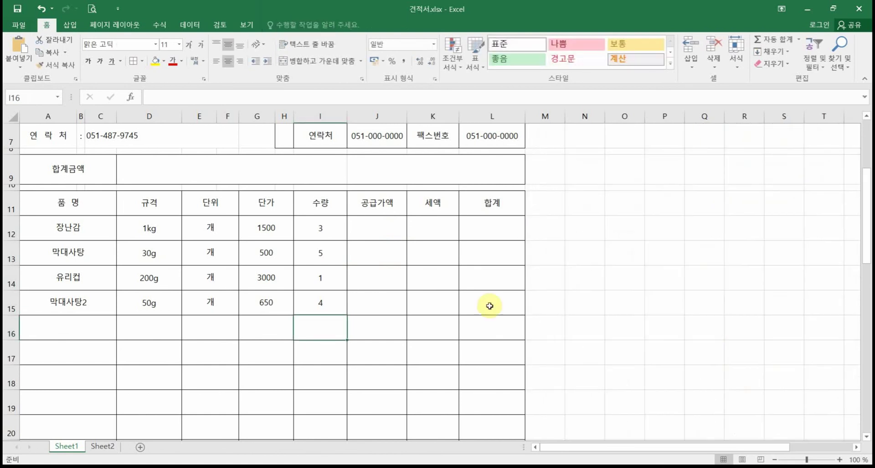
{"action": "scroll", "coordinate": [208, 375], "scroll_direction": "up", "scroll_amount": 2}
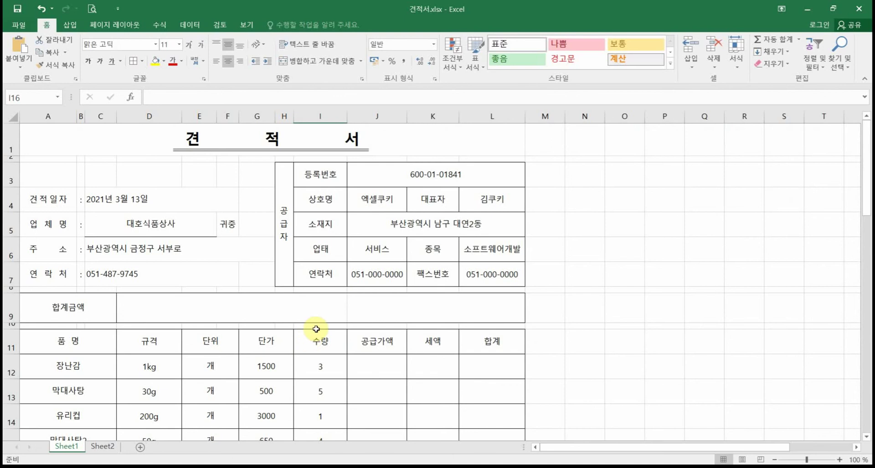
{"action": "scroll", "coordinate": [316, 329], "scroll_direction": "down", "scroll_amount": 1}
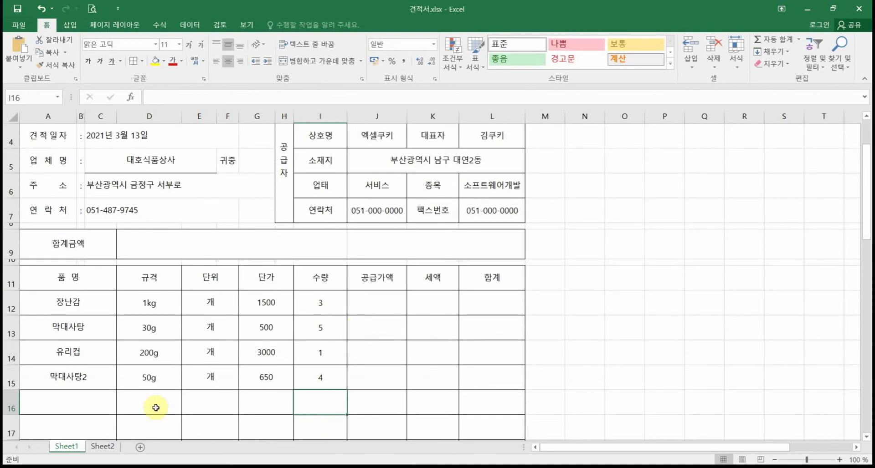
Step: Enter the formula =G12*I12 in J12, restarting after a false start
{"action": "left_click", "coordinate": [387, 313]}
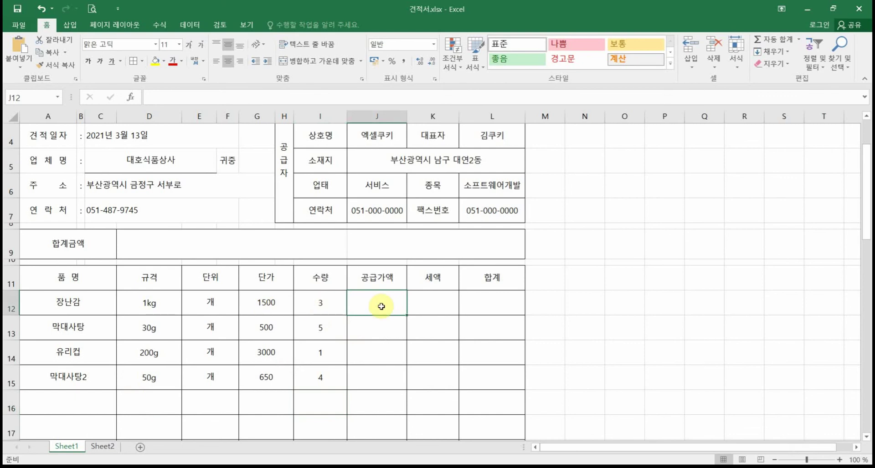
{"action": "type", "text": "="}
{"action": "key", "text": "Left"}
{"action": "key", "text": "Left"}
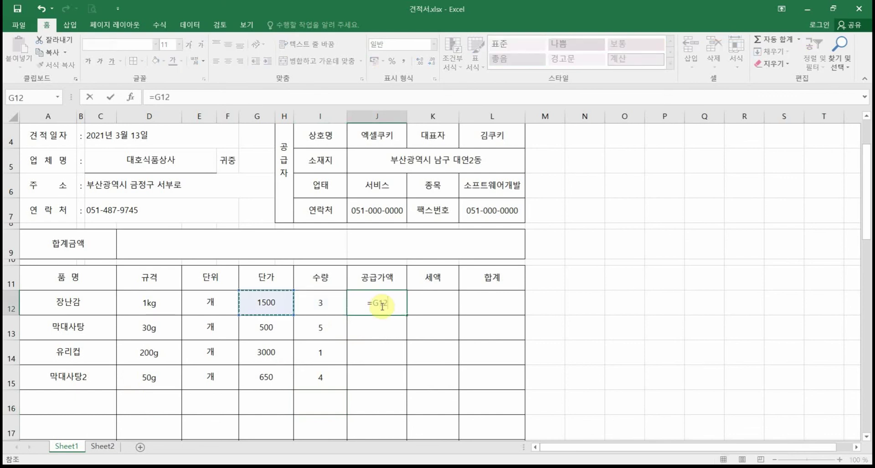
{"action": "type", "text": "*"}
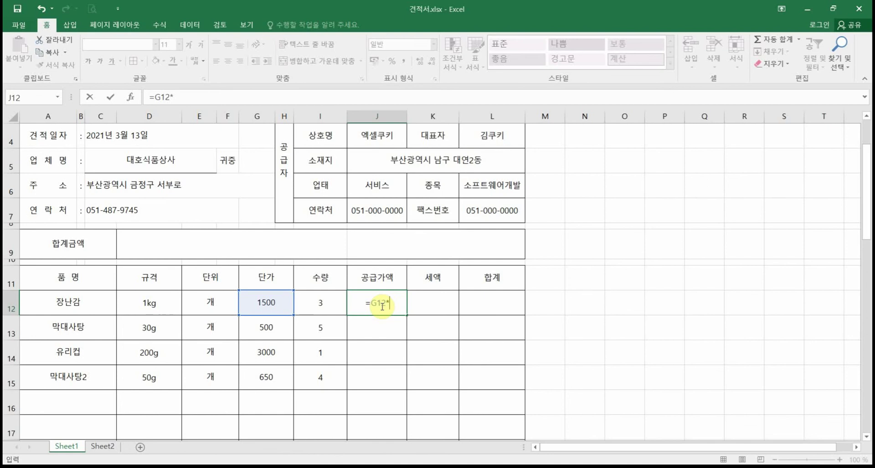
{"action": "left_click", "coordinate": [325, 304]}
{"action": "key", "text": "Escape"}
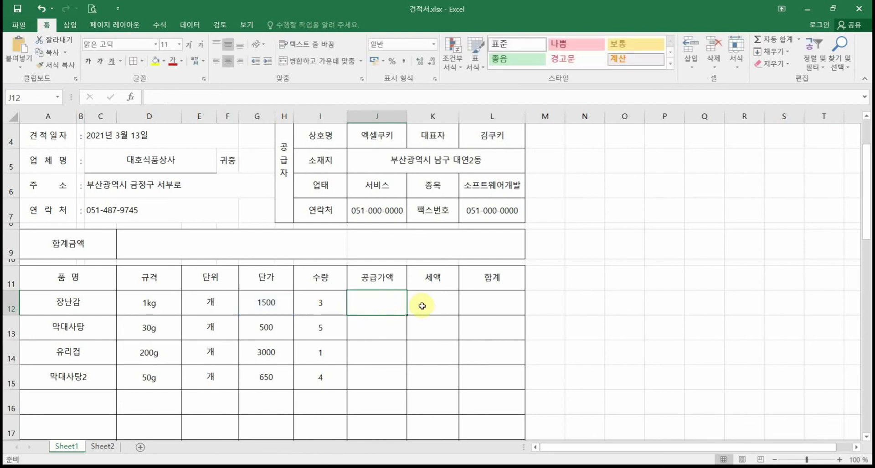
{"action": "type", "text": "="}
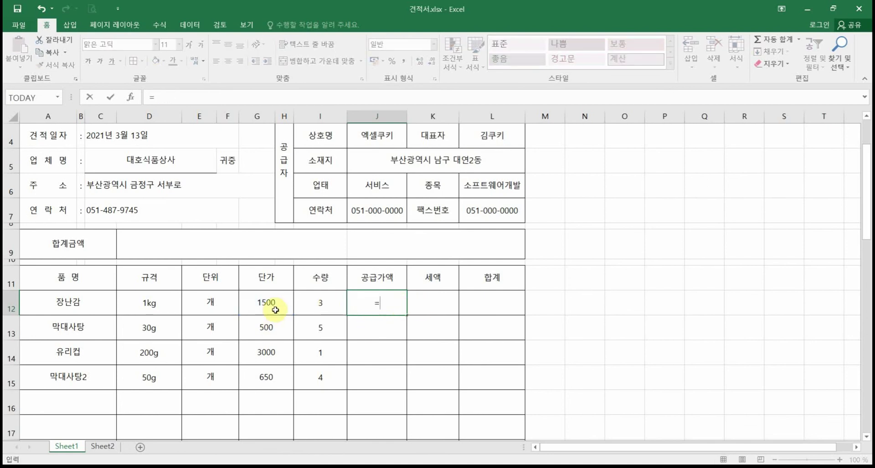
{"action": "left_click", "coordinate": [276, 301]}
{"action": "type", "text": "*"}
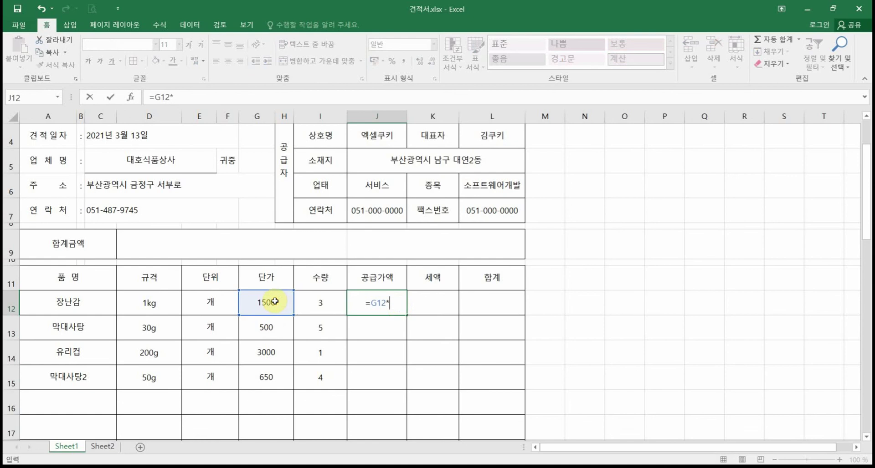
{"action": "left_click", "coordinate": [318, 305]}
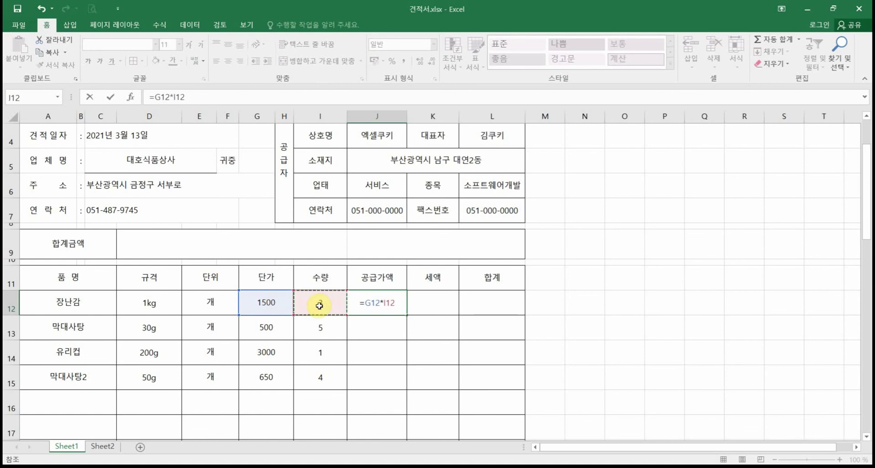
{"action": "key", "text": "Return"}
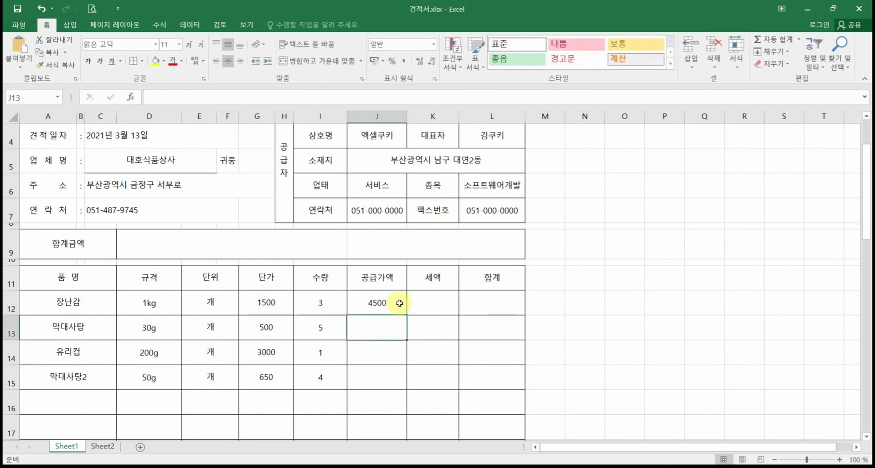
Step: Fill J12's formula down to J15, undoing the accidental longer fill
{"action": "left_click", "coordinate": [401, 304]}
{"action": "left_click_drag", "start_coordinate": [406, 314], "coordinate": [400, 385]}
{"action": "left_click", "coordinate": [378, 386]}
{"action": "scroll", "coordinate": [364, 365], "scroll_direction": "down", "scroll_amount": 5}
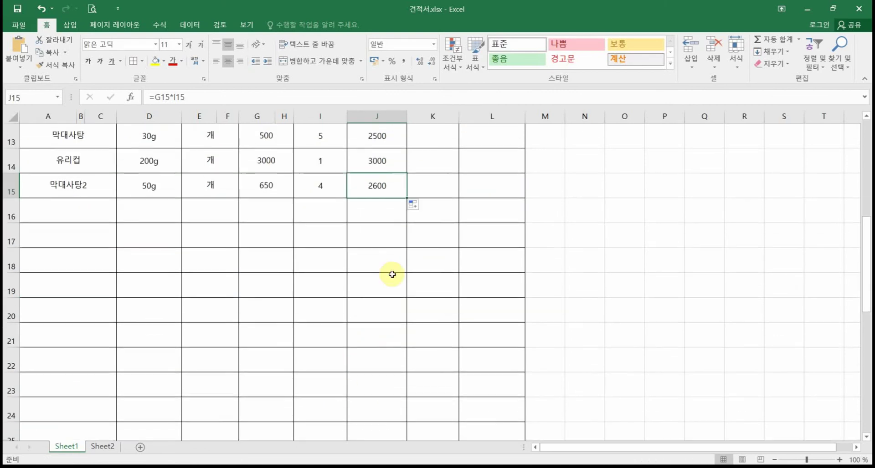
{"action": "scroll", "coordinate": [385, 282], "scroll_direction": "down", "scroll_amount": 1}
{"action": "scroll", "coordinate": [385, 327], "scroll_direction": "up", "scroll_amount": 4}
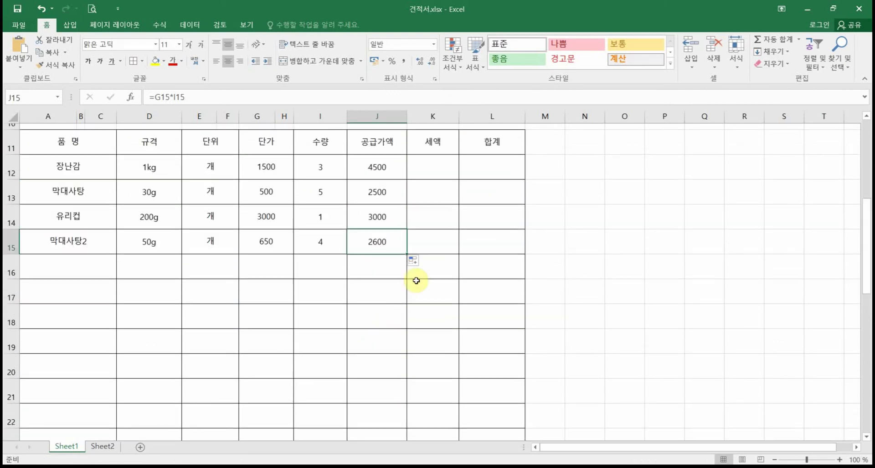
{"action": "left_click_drag", "start_coordinate": [406, 252], "coordinate": [403, 373]}
{"action": "scroll", "coordinate": [507, 359], "scroll_direction": "up", "scroll_amount": 3}
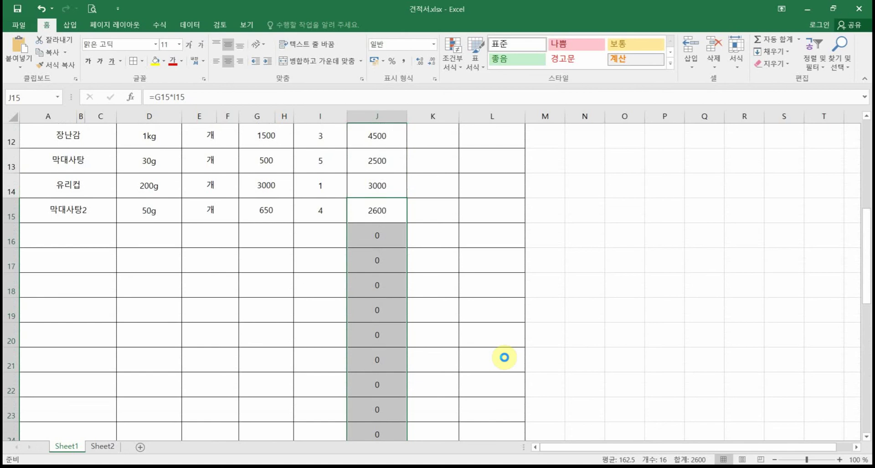
{"action": "key", "text": "ctrl+z"}
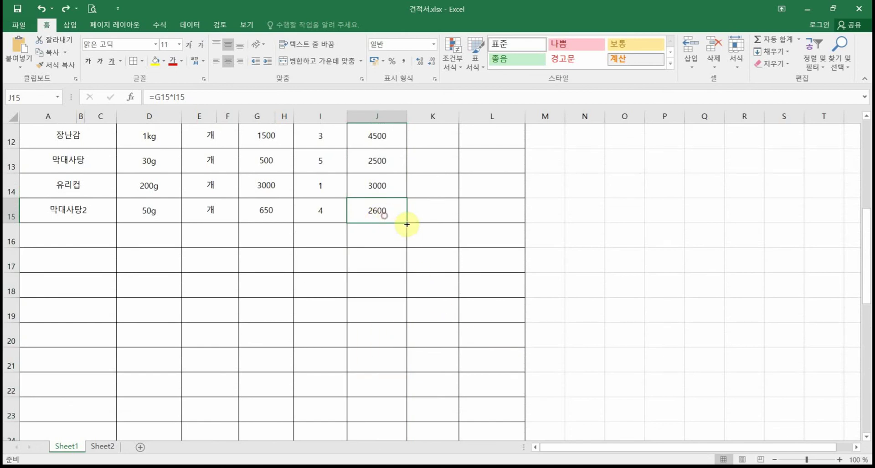
{"action": "scroll", "coordinate": [414, 233], "scroll_direction": "up", "scroll_amount": 2}
{"action": "left_click", "coordinate": [437, 259]}
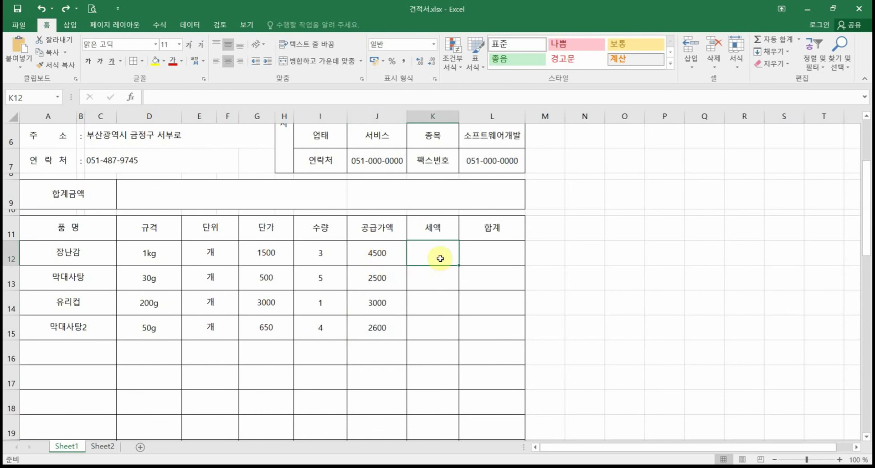
Step: Enter =J12*10% in K12 and fill it down to K15, giving 450, 250, 300, 260
{"action": "type", "text": "="}
{"action": "left_click", "coordinate": [377, 252]}
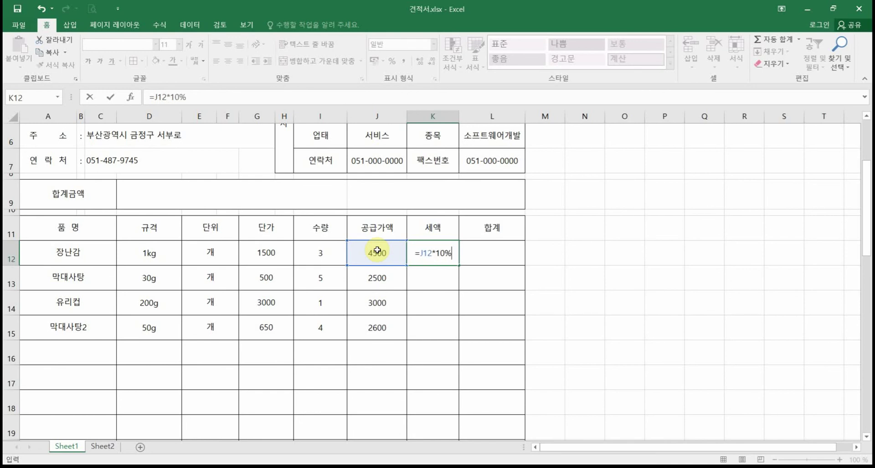
{"action": "key", "text": "Return"}
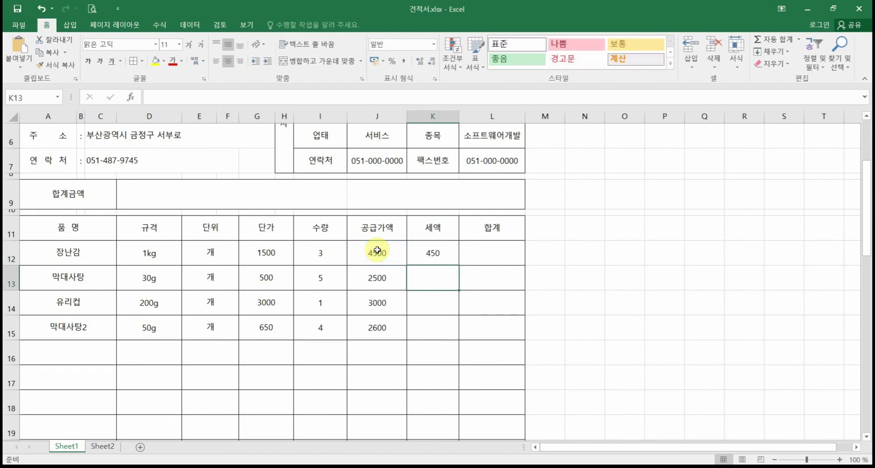
{"action": "left_click", "coordinate": [420, 259]}
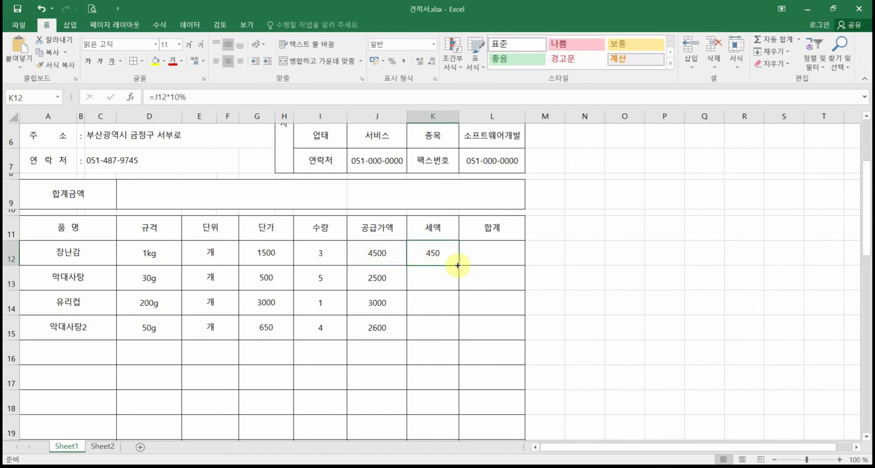
{"action": "left_click_drag", "start_coordinate": [458, 265], "coordinate": [453, 336]}
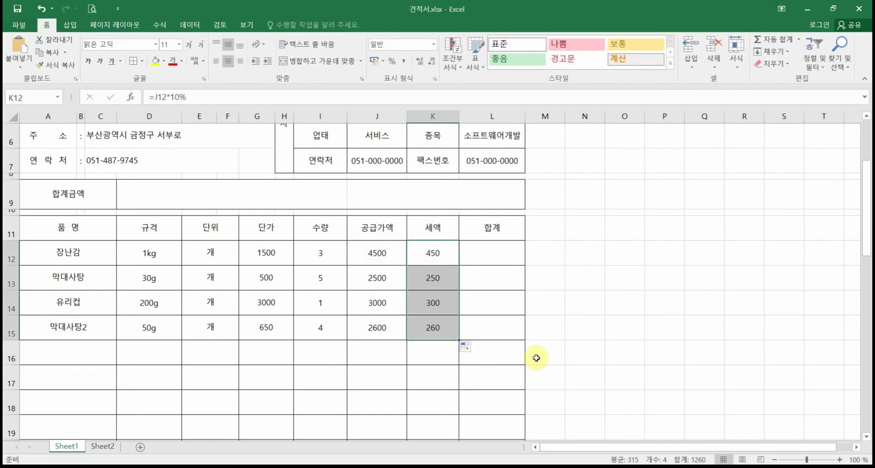
Step: Try an AutoSum total in L12 for the first item
{"action": "left_click", "coordinate": [497, 255]}
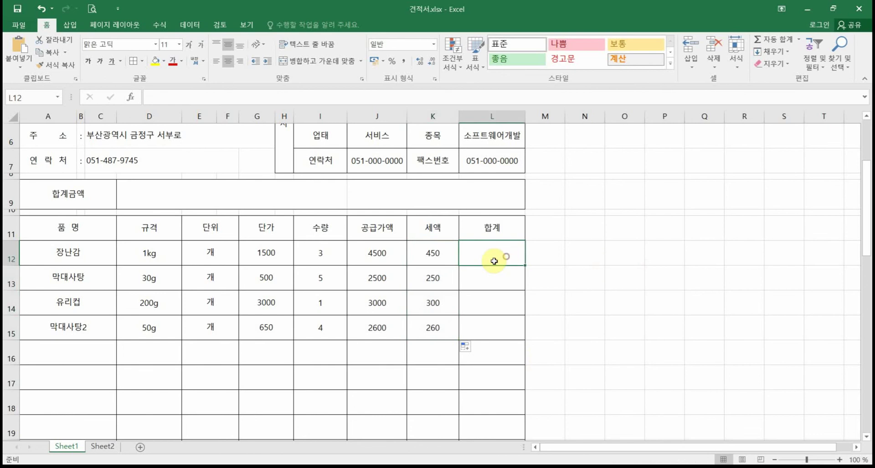
{"action": "left_click", "coordinate": [377, 251]}
{"action": "left_click", "coordinate": [429, 248]}
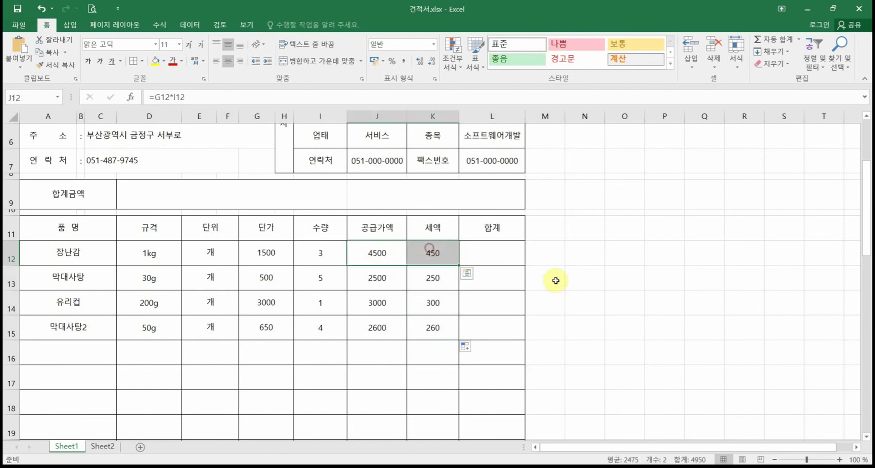
{"action": "left_click", "coordinate": [516, 256]}
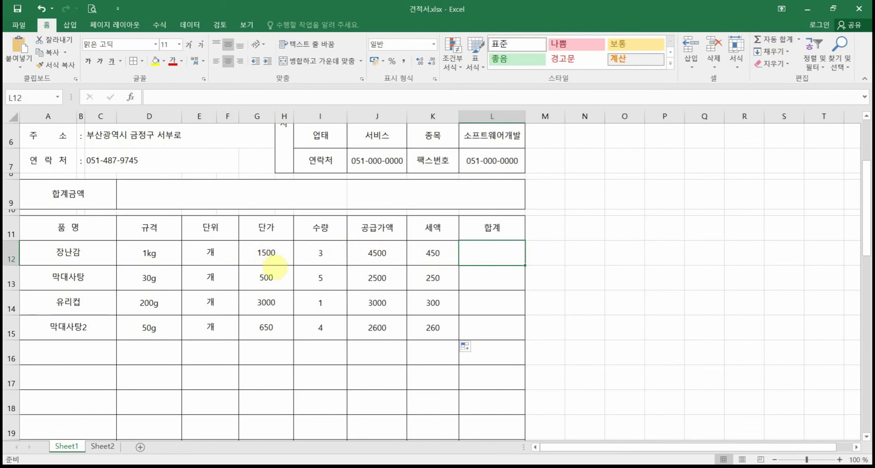
{"action": "mouse_move", "coordinate": [242, 240]}
{"action": "left_mouse_down"}
{"action": "mouse_move", "coordinate": [248, 256]}
{"action": "mouse_move", "coordinate": [456, 265]}
{"action": "left_mouse_up"}
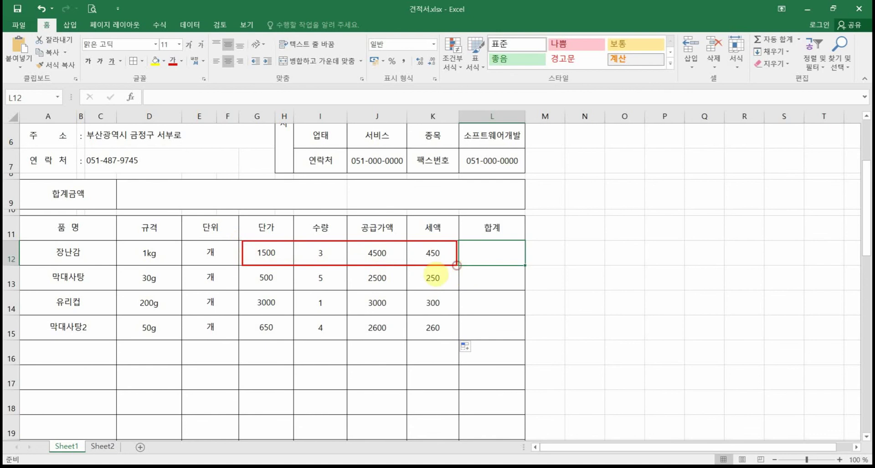
{"action": "mouse_move", "coordinate": [357, 267]}
{"action": "left_mouse_down"}
{"action": "mouse_move", "coordinate": [455, 244]}
{"action": "mouse_move", "coordinate": [355, 277]}
{"action": "left_mouse_up"}
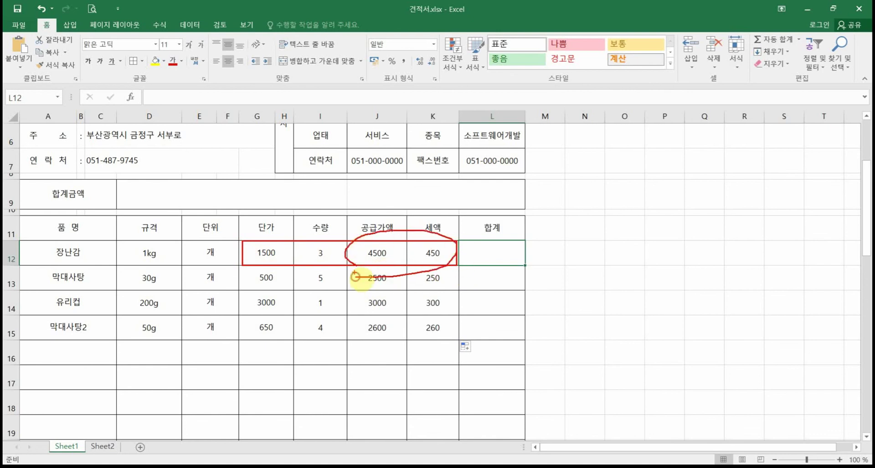
{"action": "left_click", "coordinate": [768, 45]}
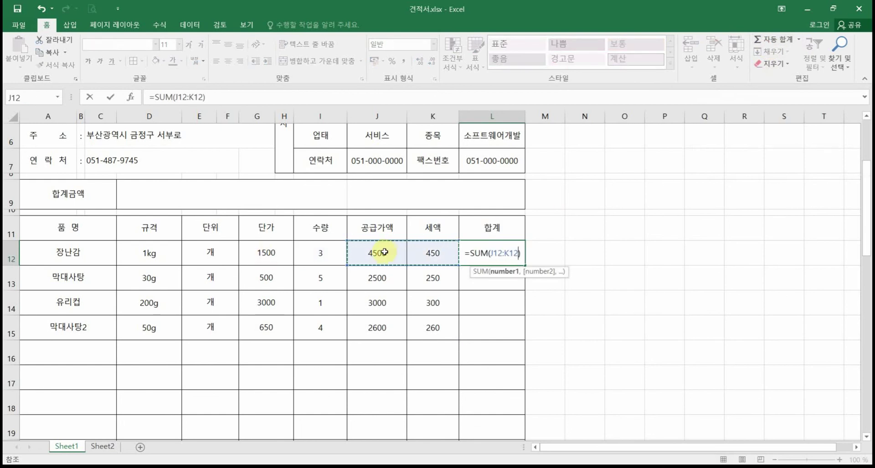
{"action": "key", "text": "Return"}
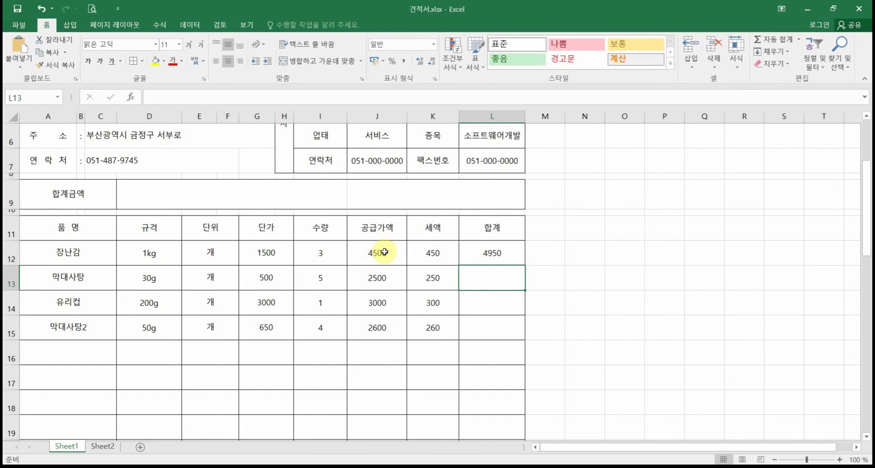
Step: Rewrite L12 as =J12+K12 so the 장난감 total shows 4950
{"action": "left_click", "coordinate": [492, 254]}
{"action": "type", "text": "="}
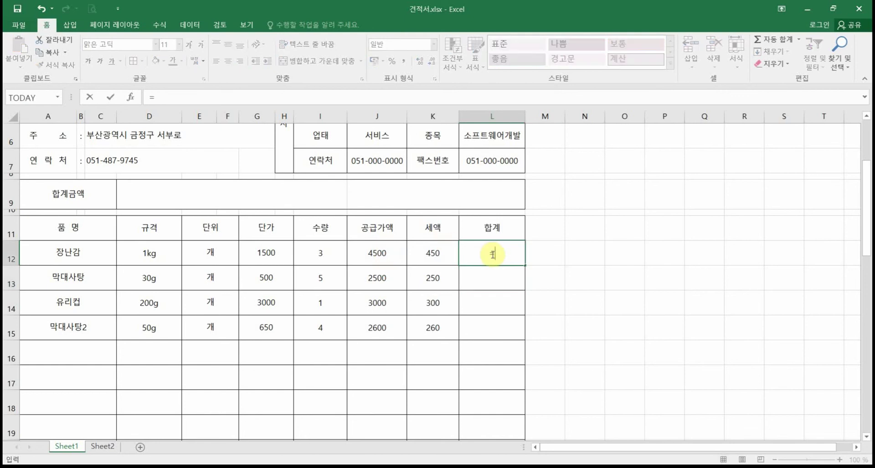
{"action": "left_click", "coordinate": [381, 254]}
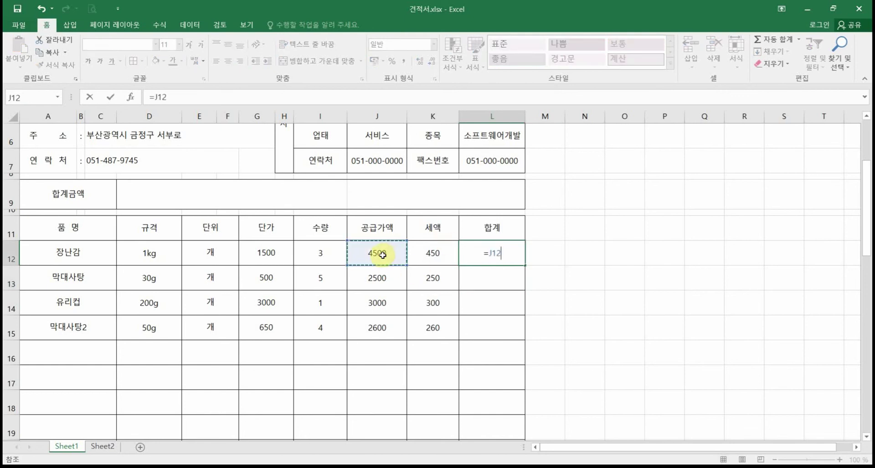
{"action": "type", "text": "+"}
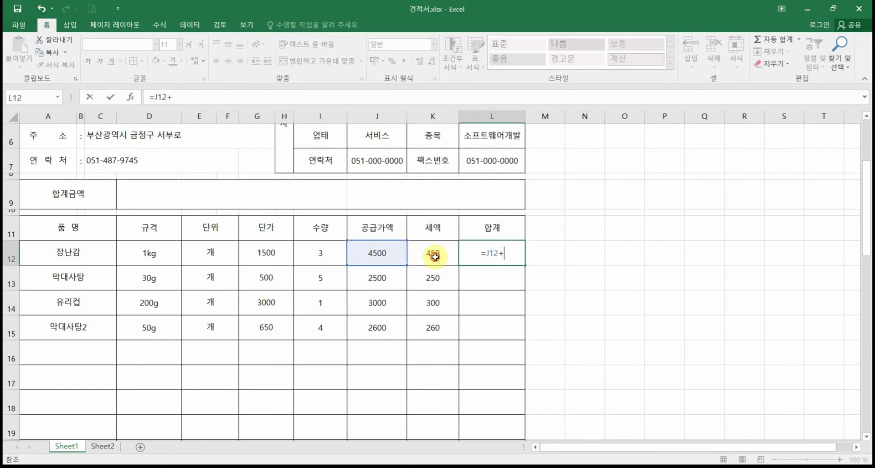
{"action": "left_click", "coordinate": [434, 256]}
{"action": "key", "text": "Return"}
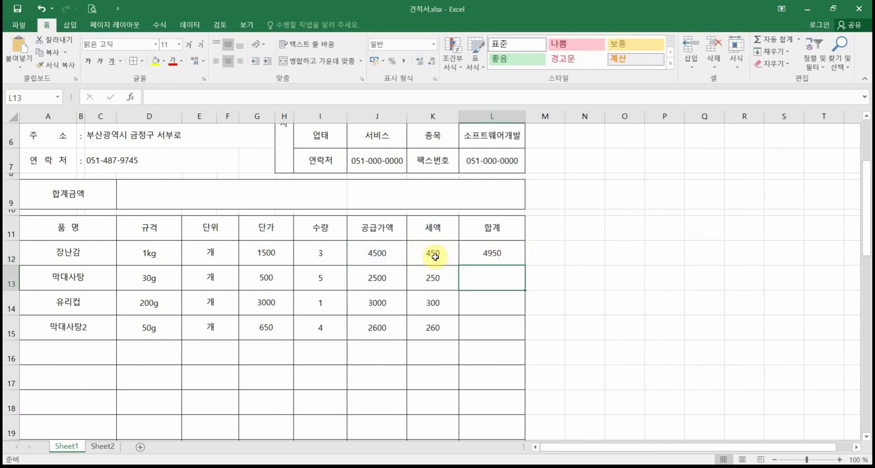
Step: Fill L12's =J12+K12 total down to L15, giving 4950, 2750, 3300 and 2860
{"action": "left_click", "coordinate": [487, 255]}
{"action": "left_click_drag", "start_coordinate": [524, 265], "coordinate": [523, 333]}
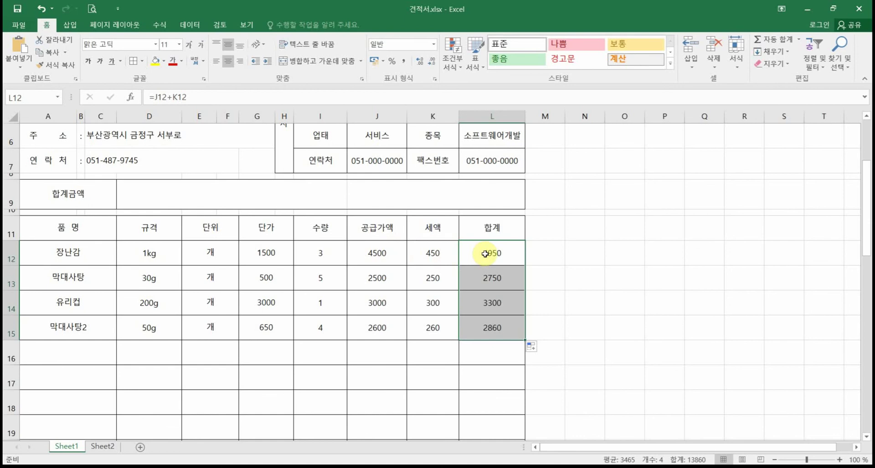
{"action": "left_click", "coordinate": [329, 258]}
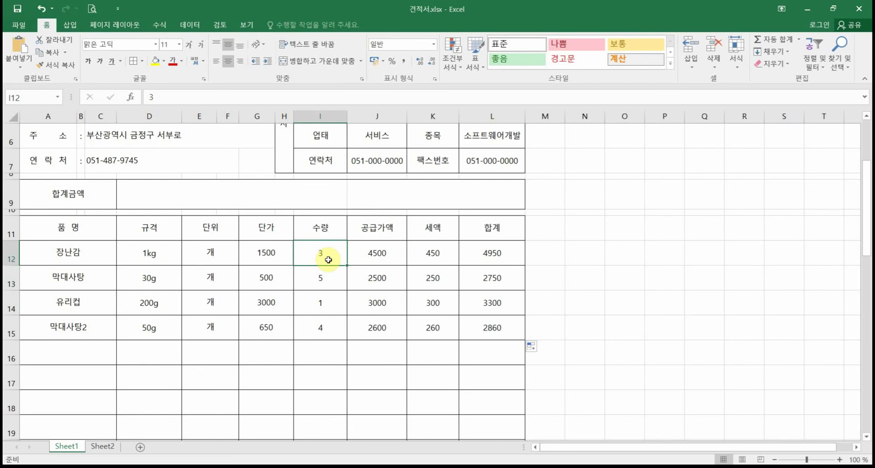
Step: Apply Comma Style to column G and columns J:L, showing values like 1,500 and 4,950
{"action": "left_click", "coordinate": [269, 116]}
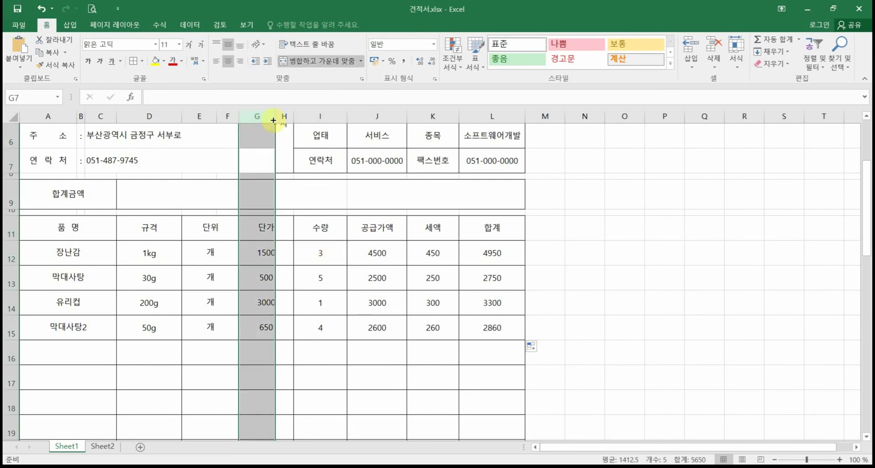
{"action": "left_click_drag", "start_coordinate": [271, 117], "coordinate": [289, 160]}
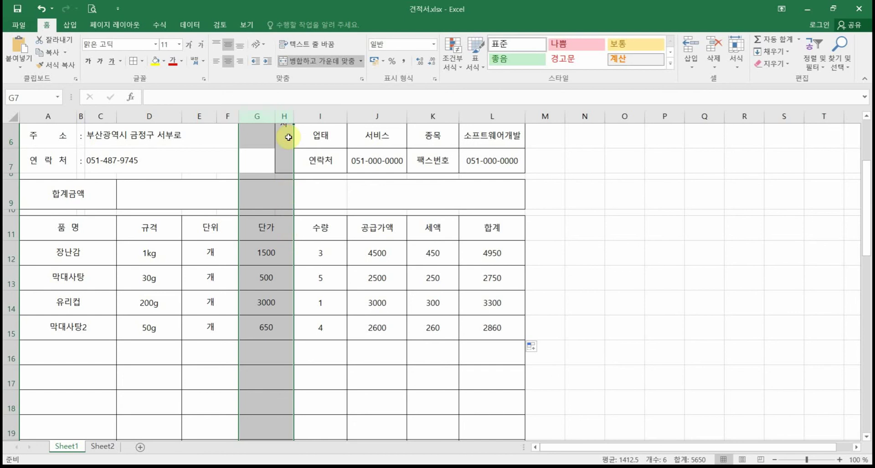
{"action": "left_click", "coordinate": [405, 62]}
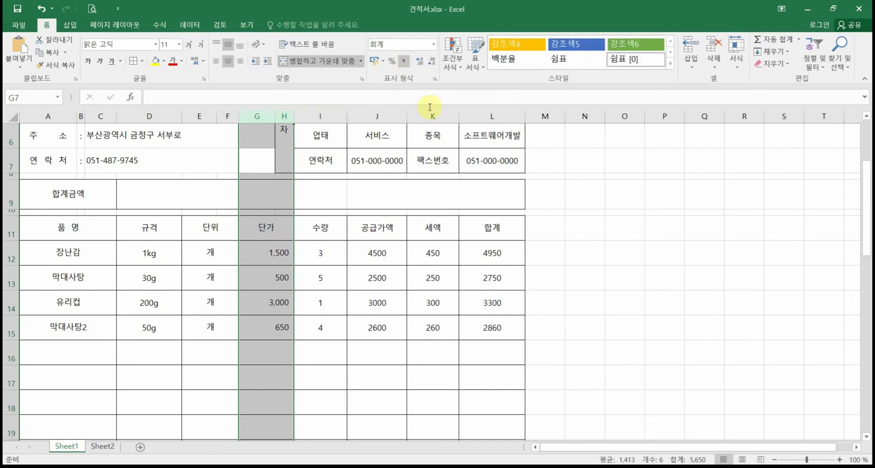
{"action": "left_click_drag", "start_coordinate": [377, 114], "coordinate": [481, 106]}
{"action": "left_click", "coordinate": [405, 62]}
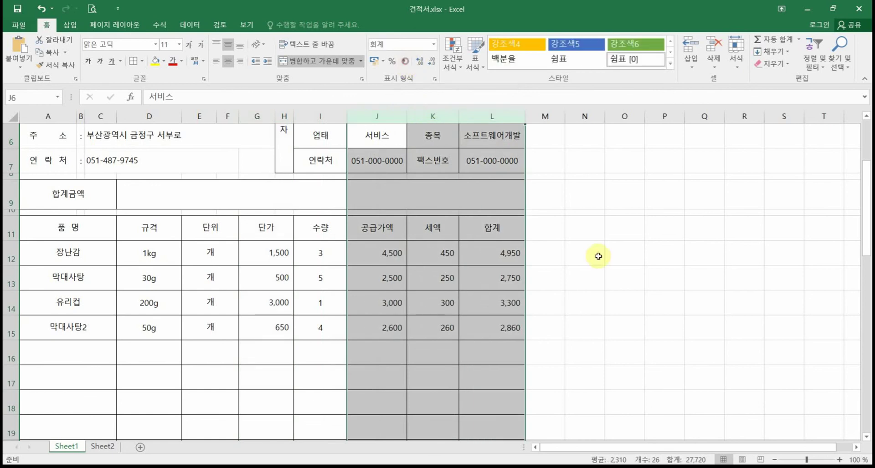
{"action": "left_click", "coordinate": [638, 350]}
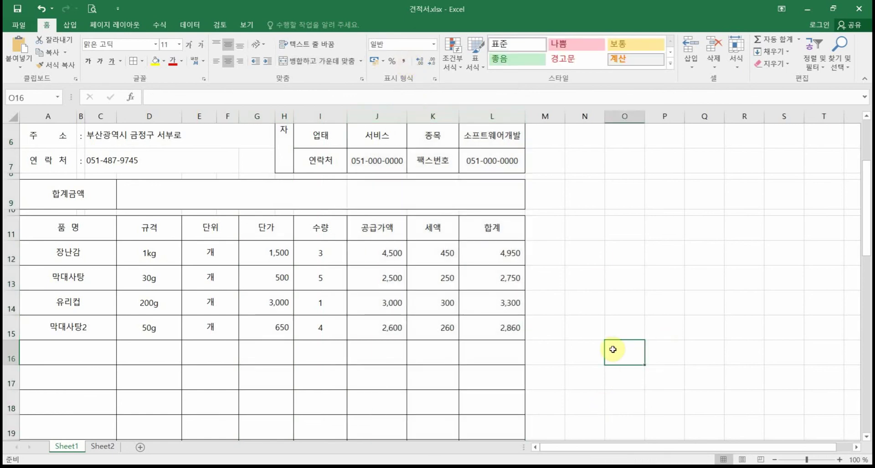
{"action": "scroll", "coordinate": [610, 365], "scroll_direction": "down", "scroll_amount": 4}
{"action": "scroll", "coordinate": [611, 349], "scroll_direction": "down", "scroll_amount": 2}
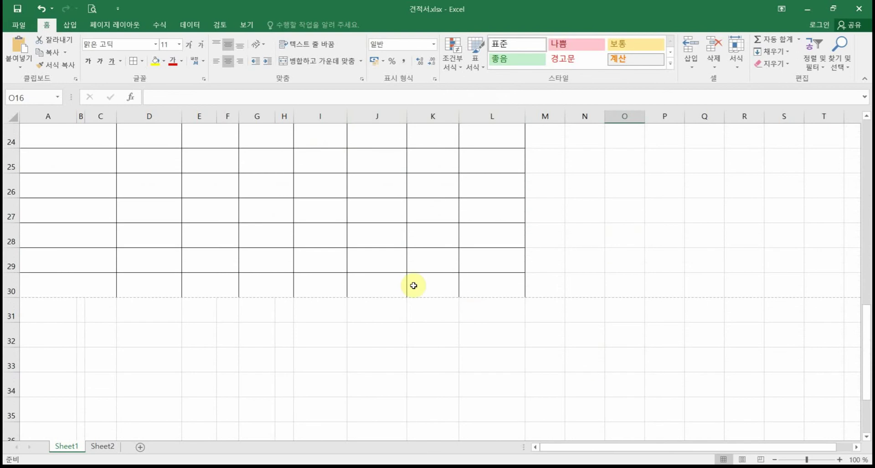
{"action": "scroll", "coordinate": [414, 286], "scroll_direction": "up", "scroll_amount": 6}
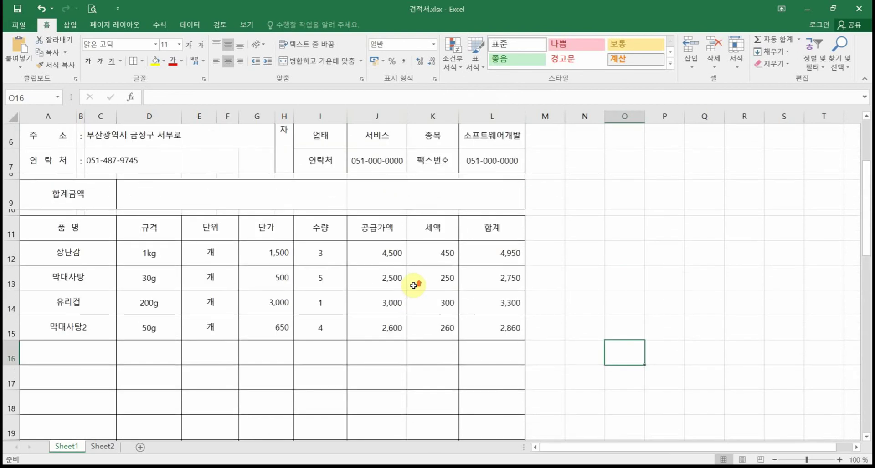
{"action": "scroll", "coordinate": [501, 327], "scroll_direction": "down", "scroll_amount": 2}
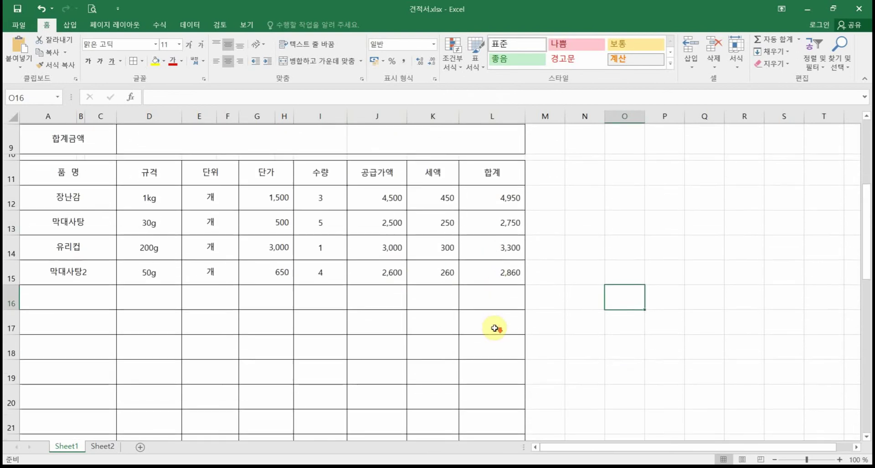
{"action": "scroll", "coordinate": [494, 328], "scroll_direction": "down", "scroll_amount": 4}
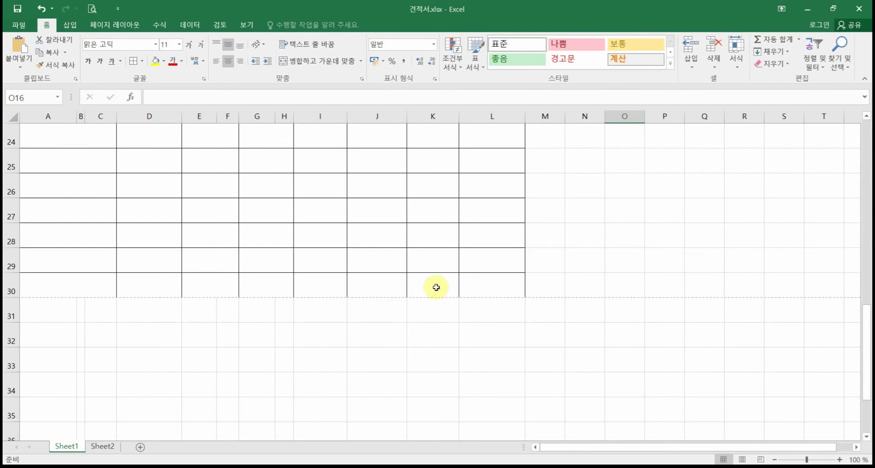
{"action": "scroll", "coordinate": [493, 290], "scroll_direction": "up", "scroll_amount": 8}
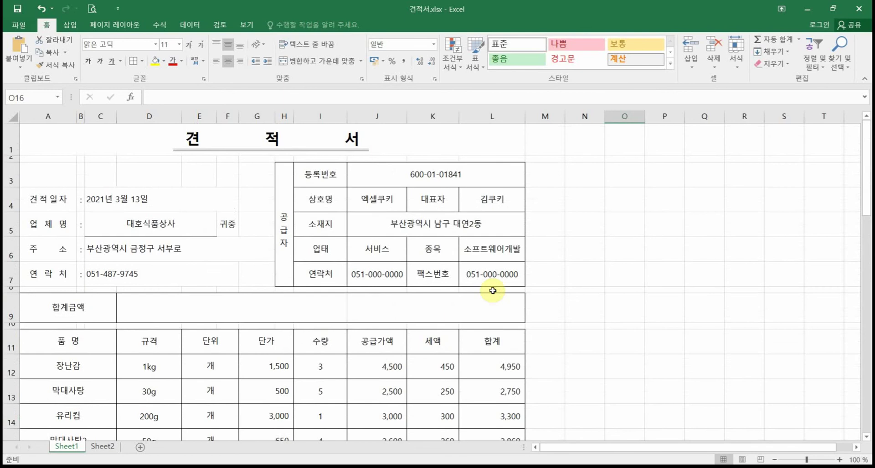
{"action": "scroll", "coordinate": [493, 291], "scroll_direction": "down", "scroll_amount": 1}
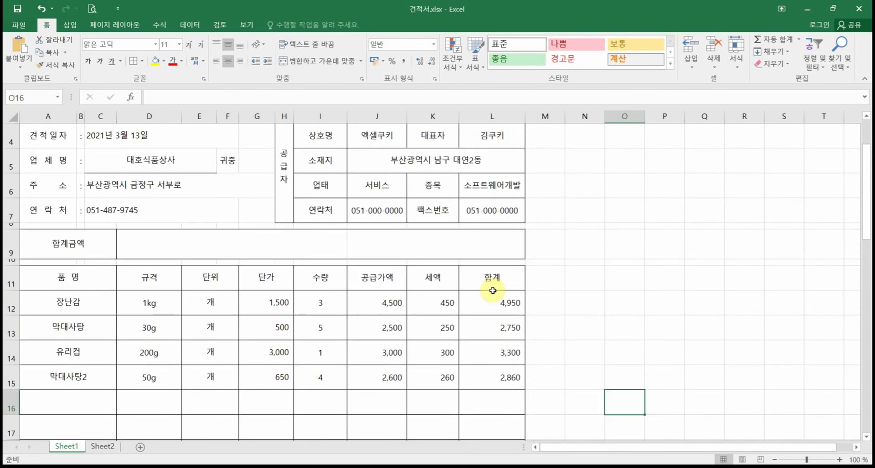
{"action": "scroll", "coordinate": [177, 295], "scroll_direction": "up", "scroll_amount": 1}
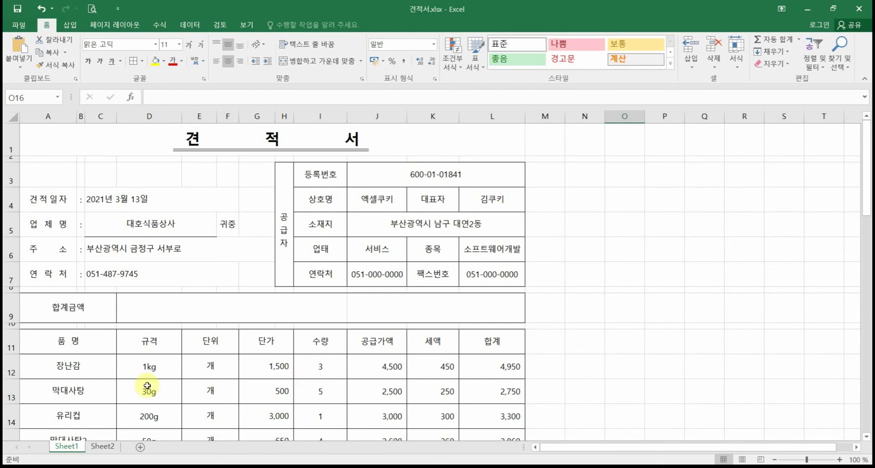
{"action": "left_click", "coordinate": [9, 362]}
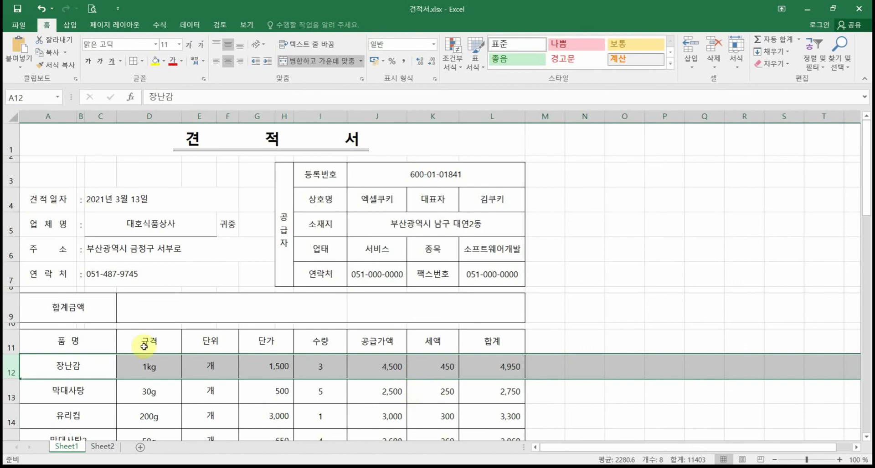
Step: Go over the row 11 headings from 단위 to 세액, select row 12, and show the 보기 (View) tab
{"action": "left_click", "coordinate": [159, 367]}
{"action": "left_click", "coordinate": [91, 345]}
{"action": "left_click", "coordinate": [210, 345]}
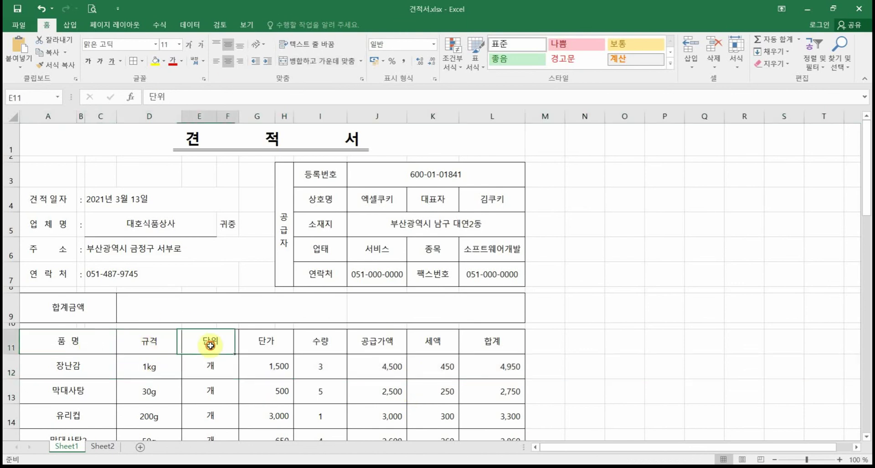
{"action": "left_click", "coordinate": [256, 346]}
{"action": "left_click", "coordinate": [323, 344]}
{"action": "left_click", "coordinate": [394, 342]}
{"action": "left_click", "coordinate": [442, 343]}
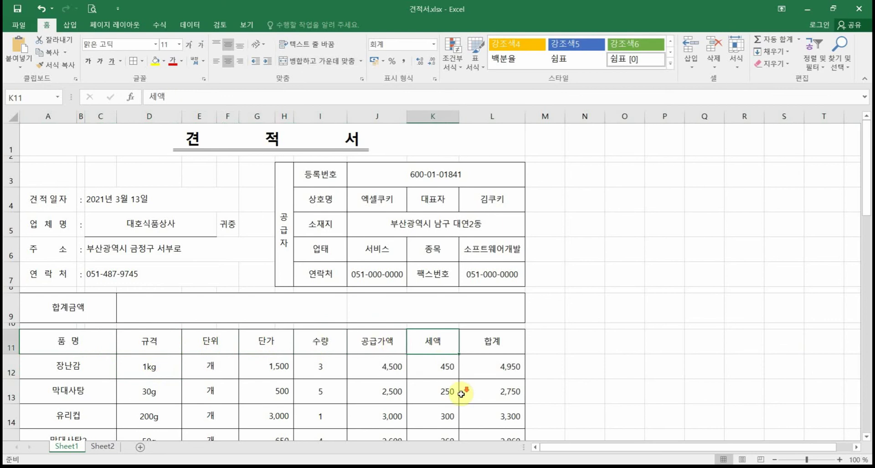
{"action": "scroll", "coordinate": [461, 394], "scroll_direction": "down", "scroll_amount": 3}
{"action": "scroll", "coordinate": [461, 394], "scroll_direction": "up", "scroll_amount": 3}
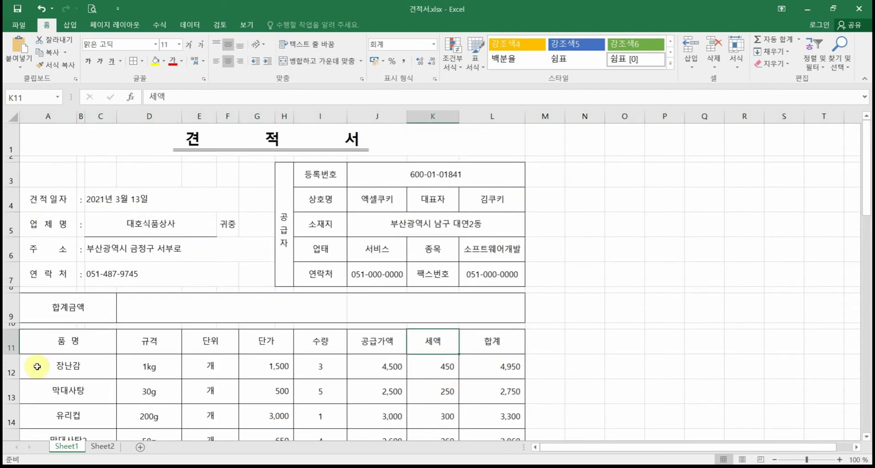
{"action": "left_click", "coordinate": [10, 371]}
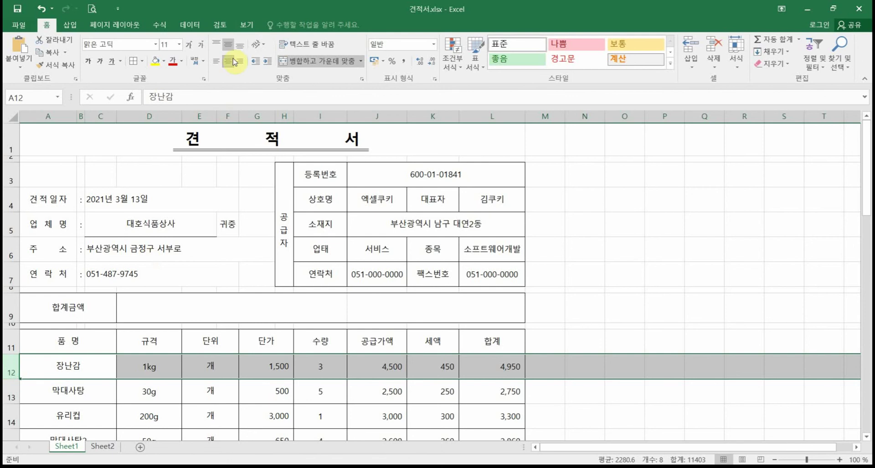
{"action": "left_click", "coordinate": [246, 27]}
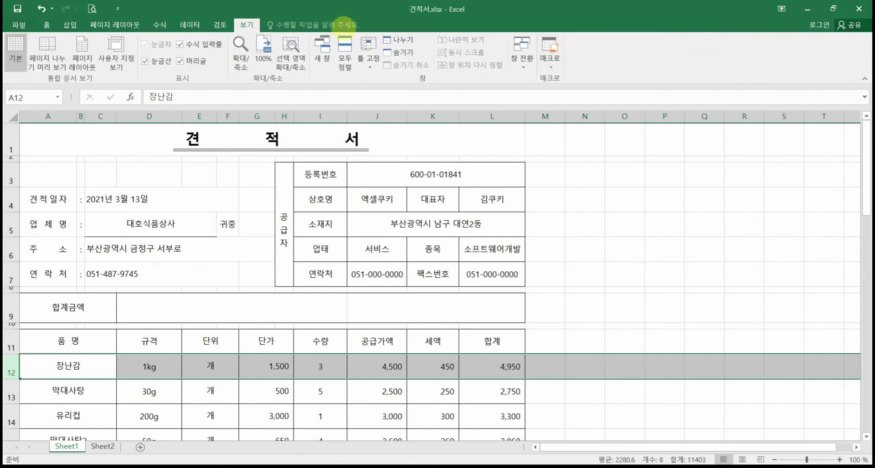
{"action": "left_click", "coordinate": [368, 58]}
{"action": "left_click", "coordinate": [420, 91]}
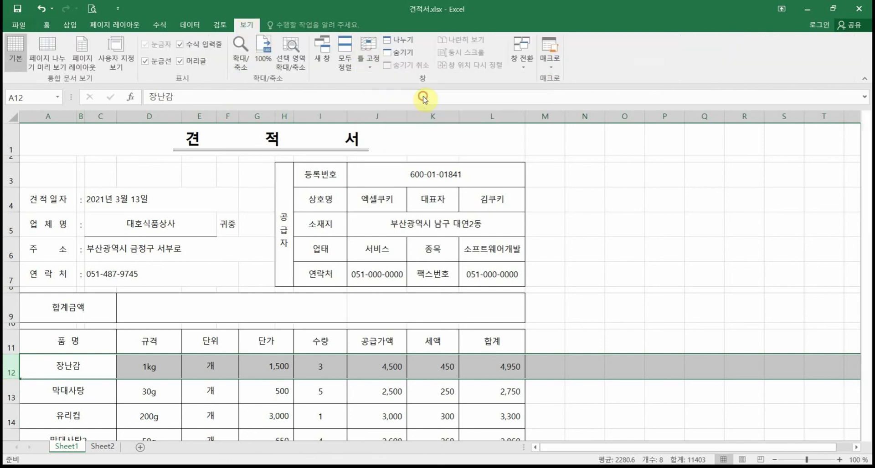
{"action": "left_click", "coordinate": [637, 391]}
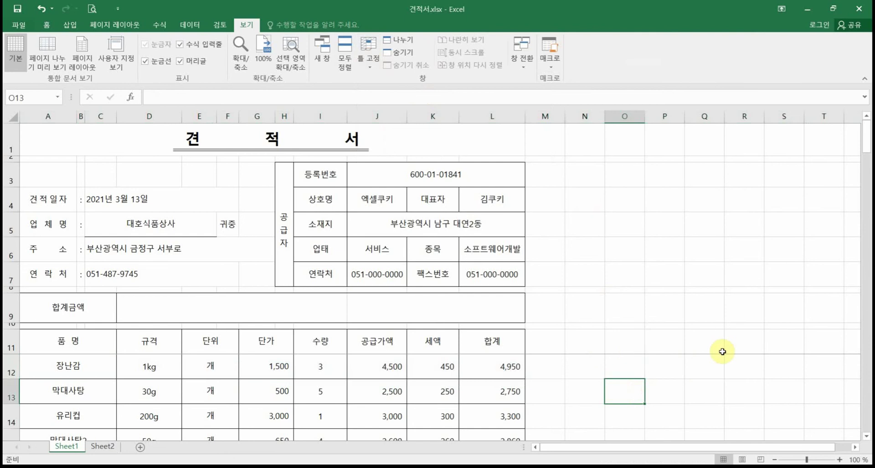
{"action": "scroll", "coordinate": [601, 361], "scroll_direction": "down", "scroll_amount": 1}
{"action": "scroll", "coordinate": [601, 361], "scroll_direction": "down", "scroll_amount": 4}
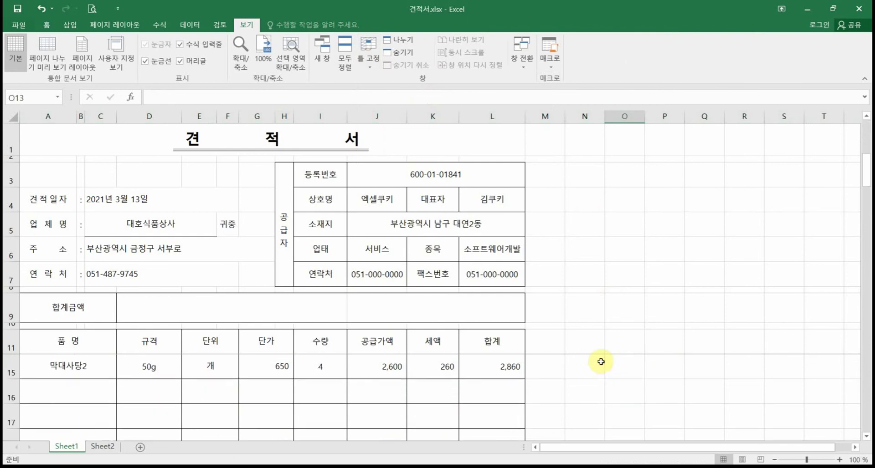
{"action": "scroll", "coordinate": [601, 365], "scroll_direction": "down", "scroll_amount": 1}
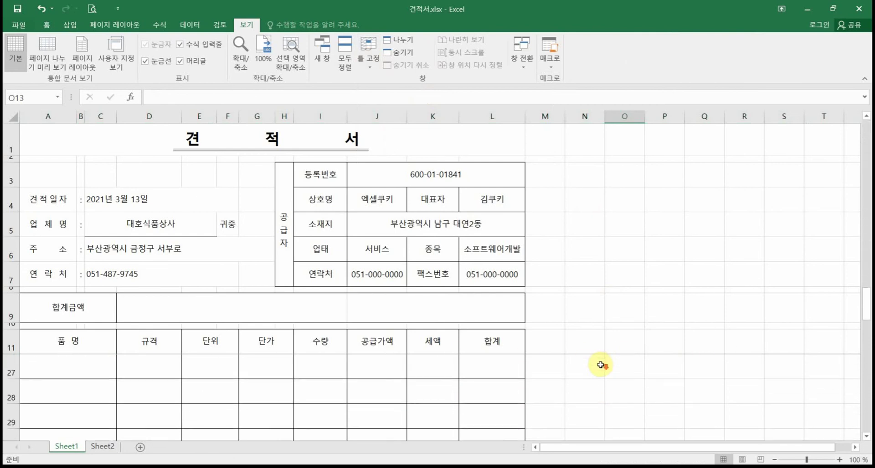
{"action": "scroll", "coordinate": [600, 364], "scroll_direction": "up", "scroll_amount": 5}
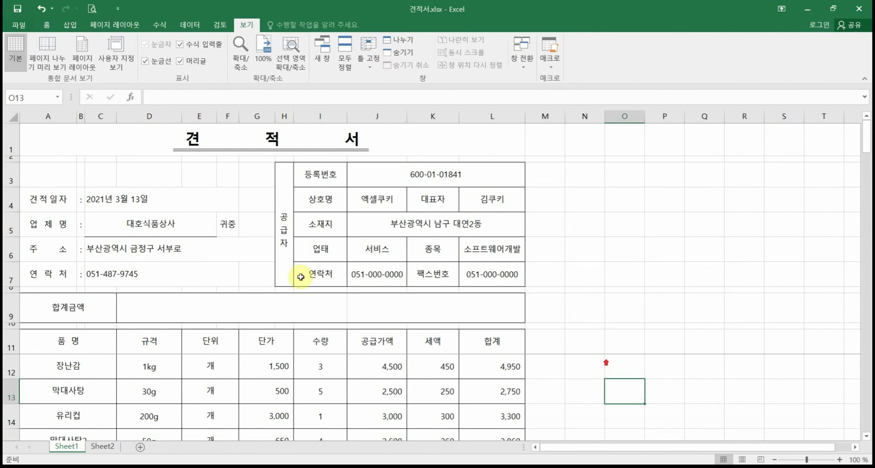
{"action": "scroll", "coordinate": [228, 363], "scroll_direction": "down", "scroll_amount": 1}
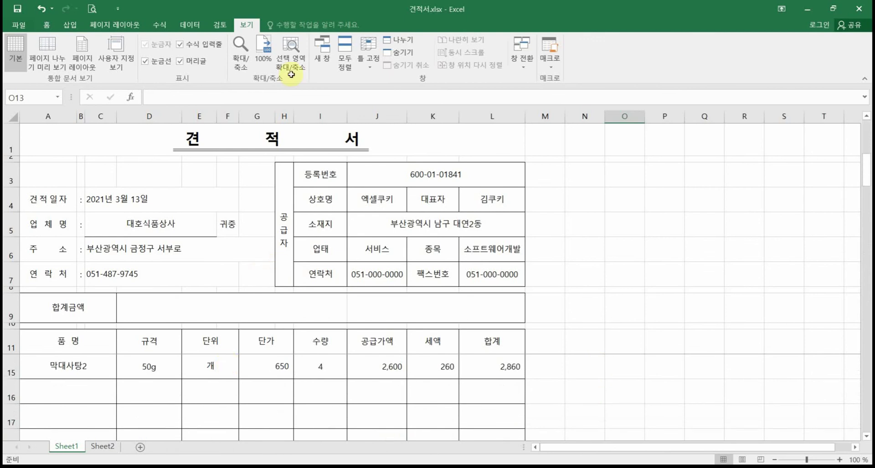
{"action": "left_click", "coordinate": [368, 67]}
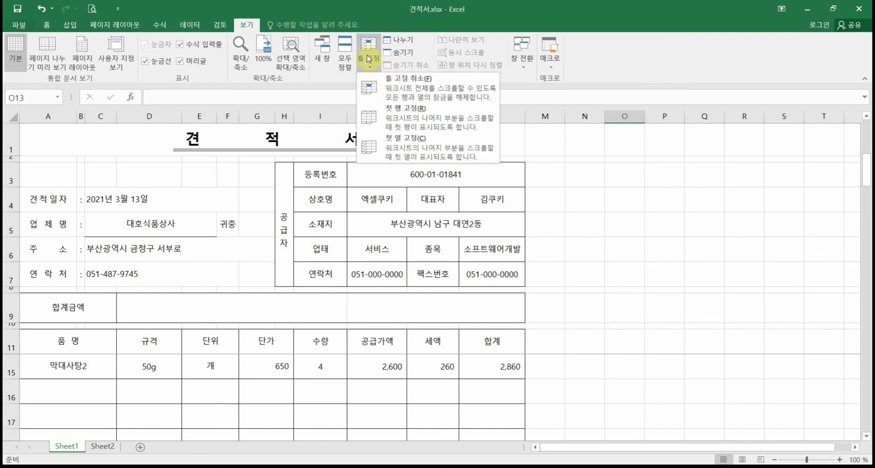
{"action": "left_click", "coordinate": [615, 275]}
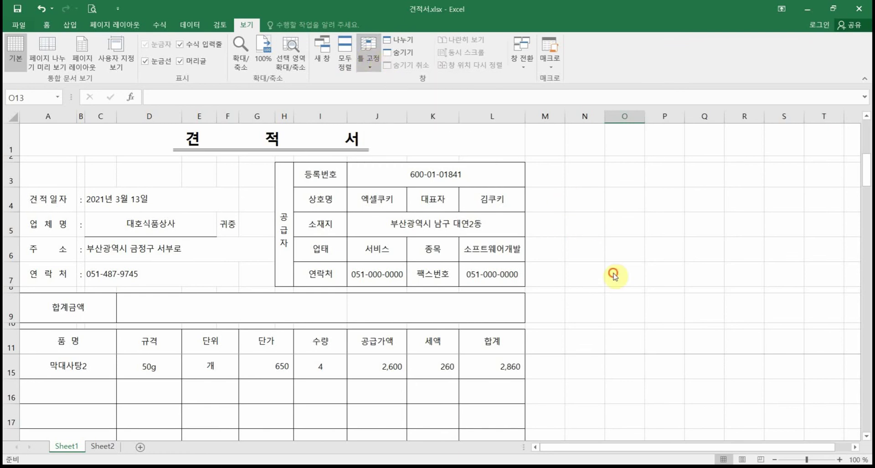
{"action": "left_click", "coordinate": [658, 273]}
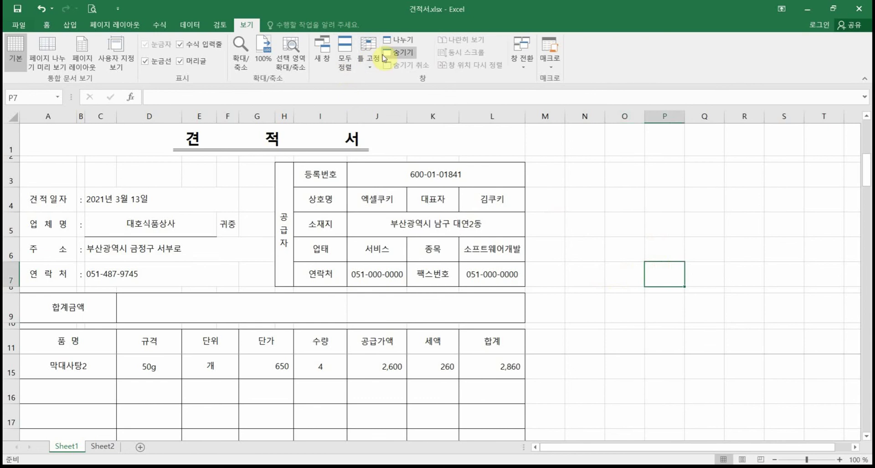
{"action": "left_click", "coordinate": [368, 56]}
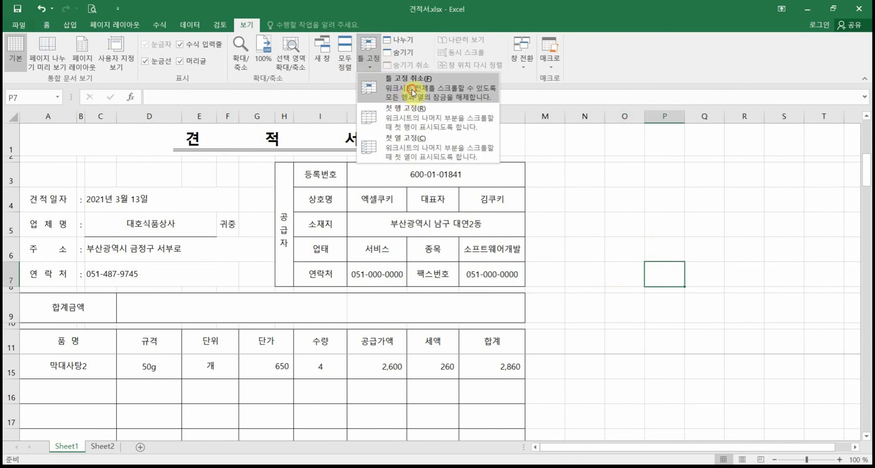
{"action": "left_click", "coordinate": [412, 92]}
{"action": "scroll", "coordinate": [609, 266], "scroll_direction": "down", "scroll_amount": 2}
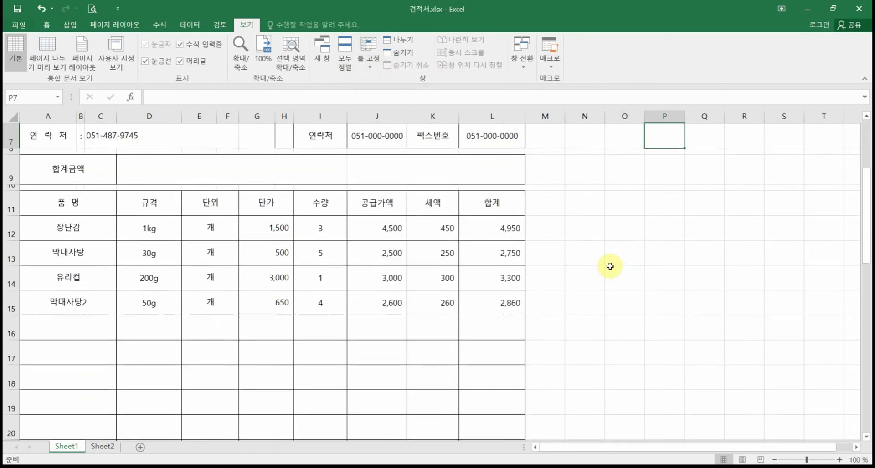
{"action": "scroll", "coordinate": [609, 266], "scroll_direction": "down", "scroll_amount": 1}
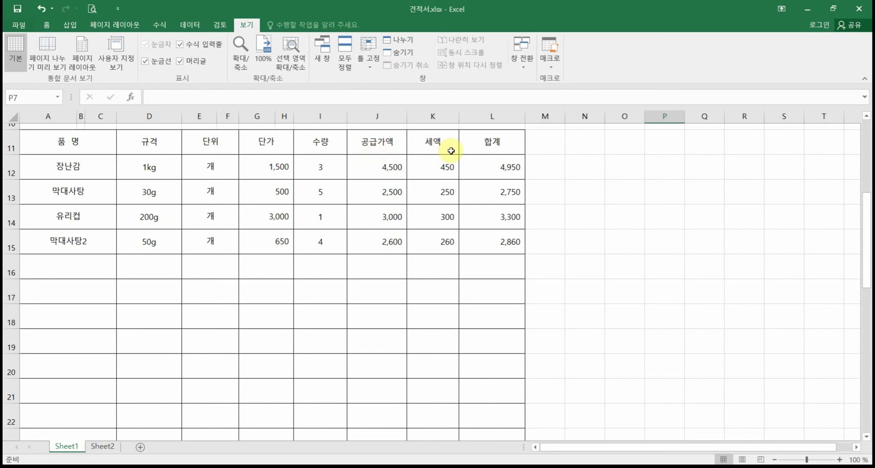
{"action": "left_click", "coordinate": [328, 145]}
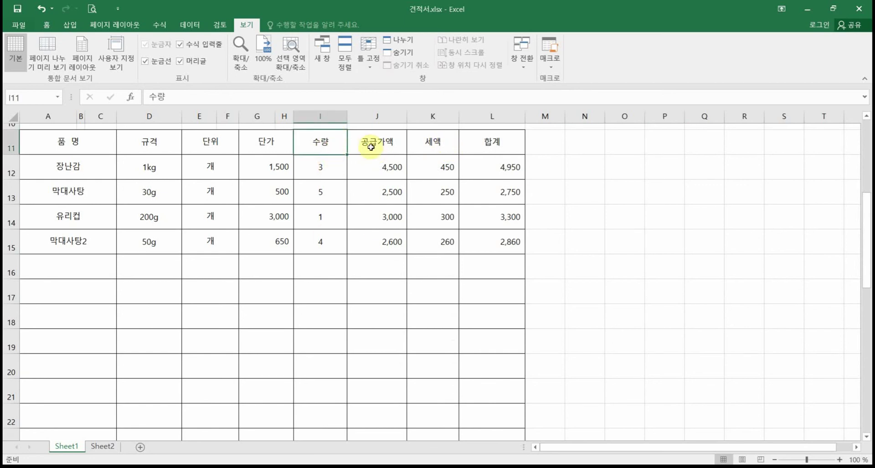
Step: Merge A30:H30 into one centred cell and type the label 총 합 계
{"action": "scroll", "coordinate": [322, 391], "scroll_direction": "down", "scroll_amount": 2}
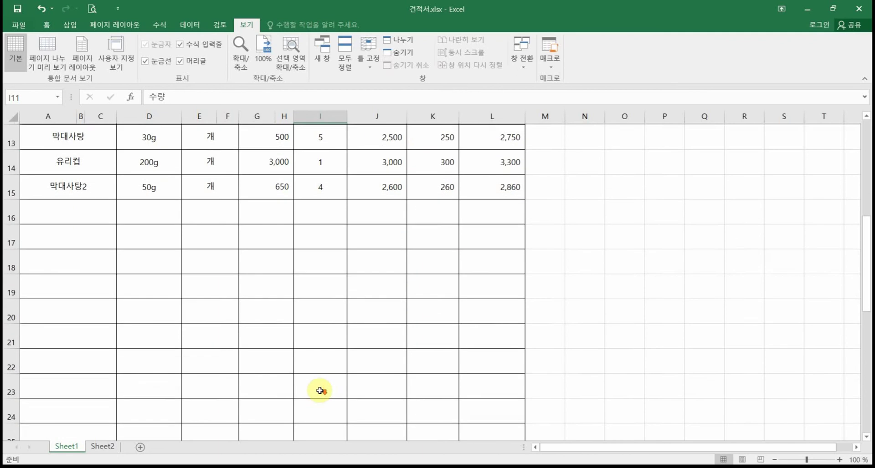
{"action": "scroll", "coordinate": [322, 391], "scroll_direction": "down", "scroll_amount": 3}
{"action": "left_click_drag", "start_coordinate": [326, 258], "coordinate": [501, 256]}
{"action": "left_click_drag", "start_coordinate": [260, 260], "coordinate": [60, 266]}
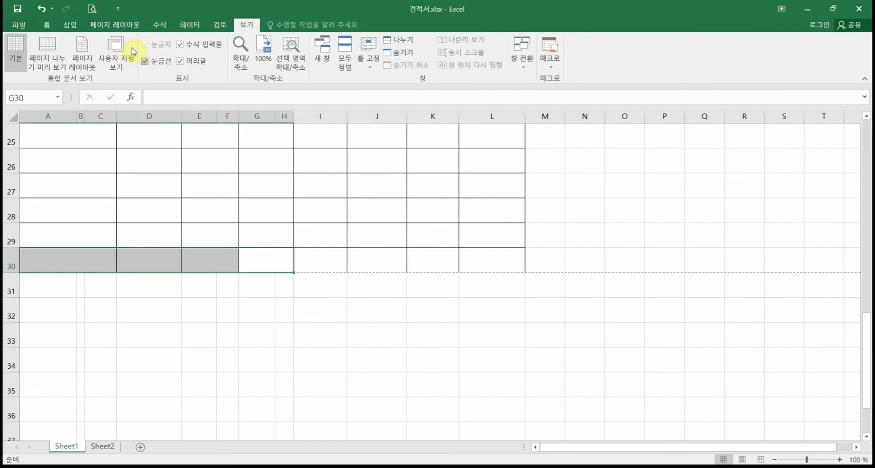
{"action": "left_click", "coordinate": [46, 26]}
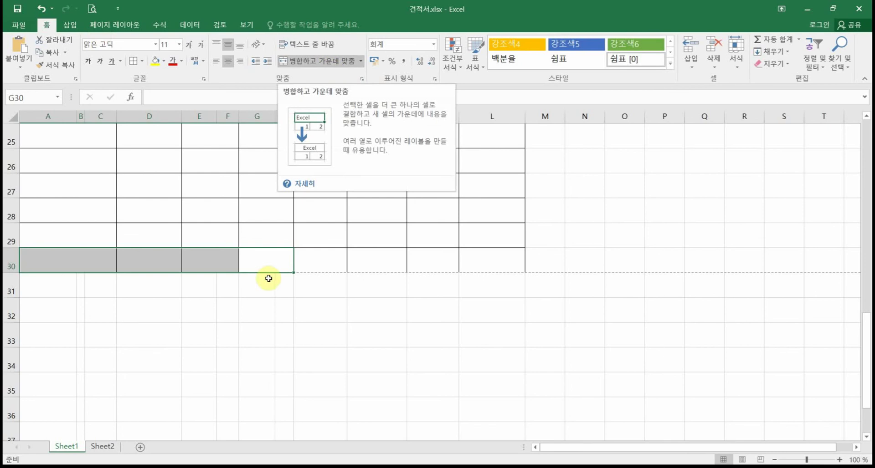
{"action": "left_click", "coordinate": [329, 60]}
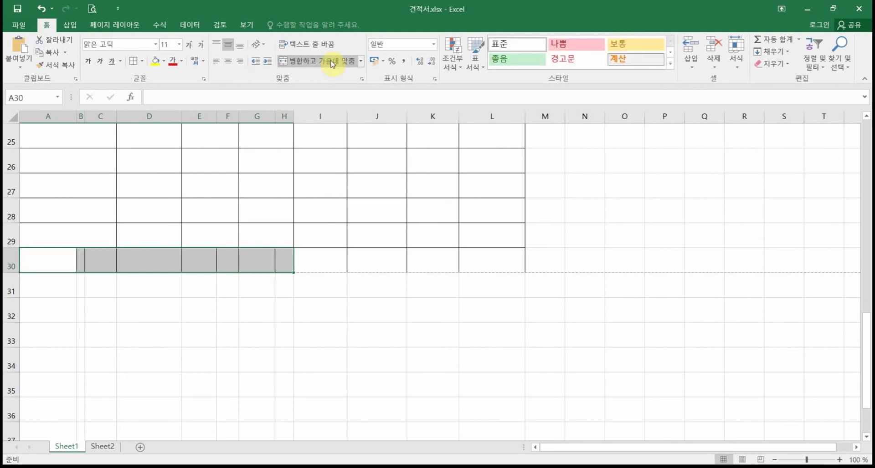
{"action": "left_click", "coordinate": [330, 60]}
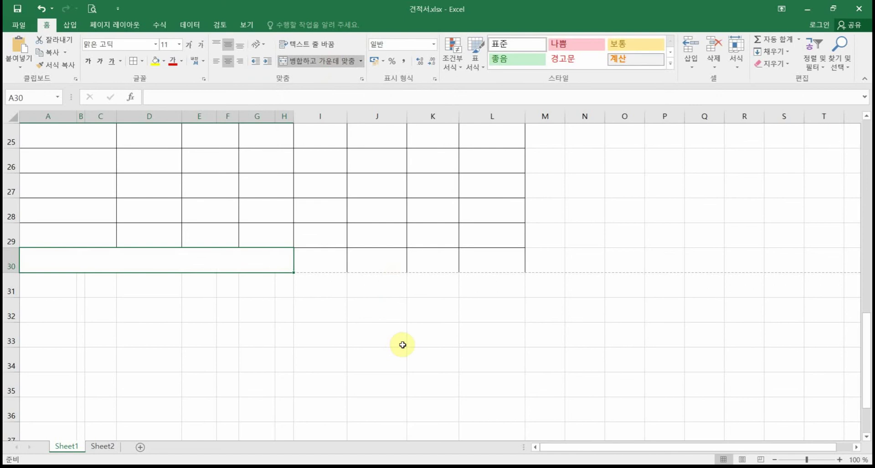
{"action": "type", "text": "총"}
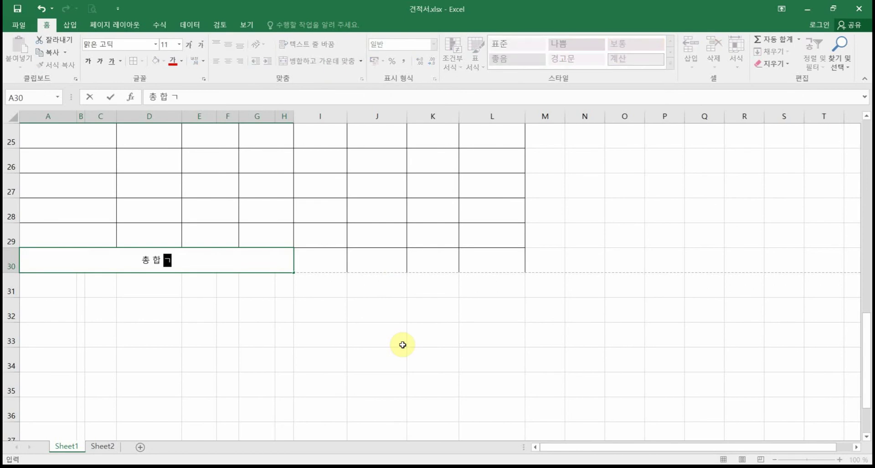
{"action": "type", "text": " 합 계"}
Step: Finish the 총 합 계 label and AutoSum the 수량 column I12:I29 into I30, giving 13
{"action": "left_click", "coordinate": [318, 255]}
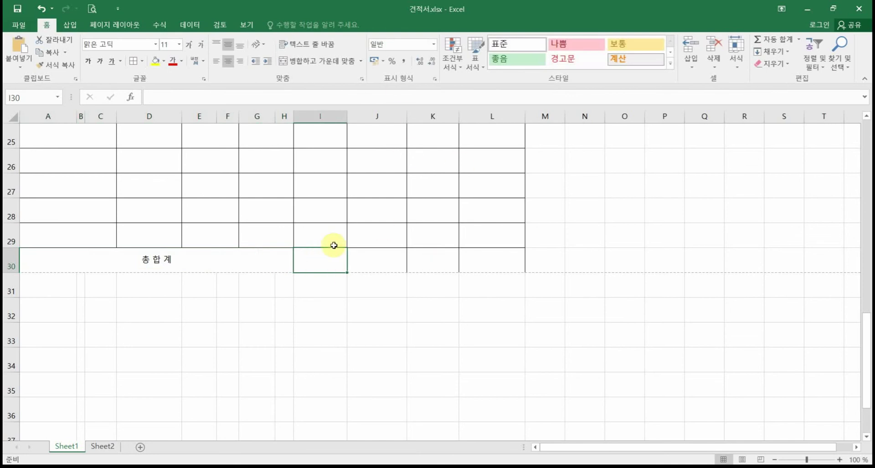
{"action": "scroll", "coordinate": [429, 261], "scroll_direction": "up", "scroll_amount": 4}
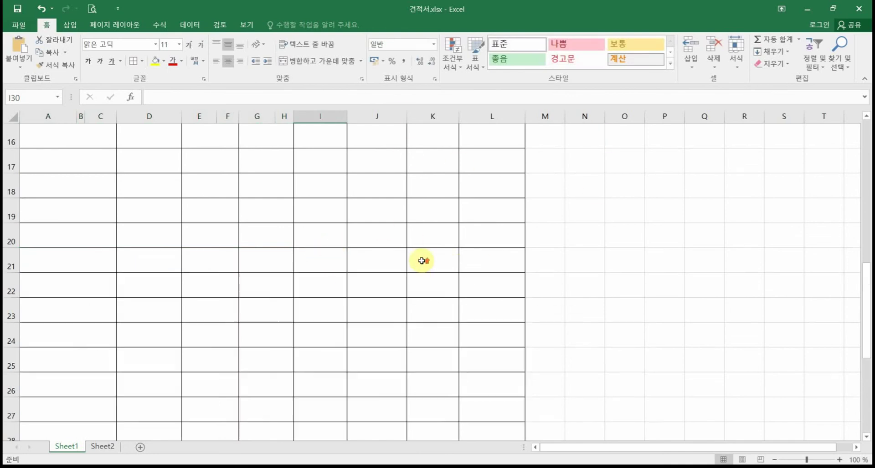
{"action": "scroll", "coordinate": [336, 225], "scroll_direction": "down", "scroll_amount": 4}
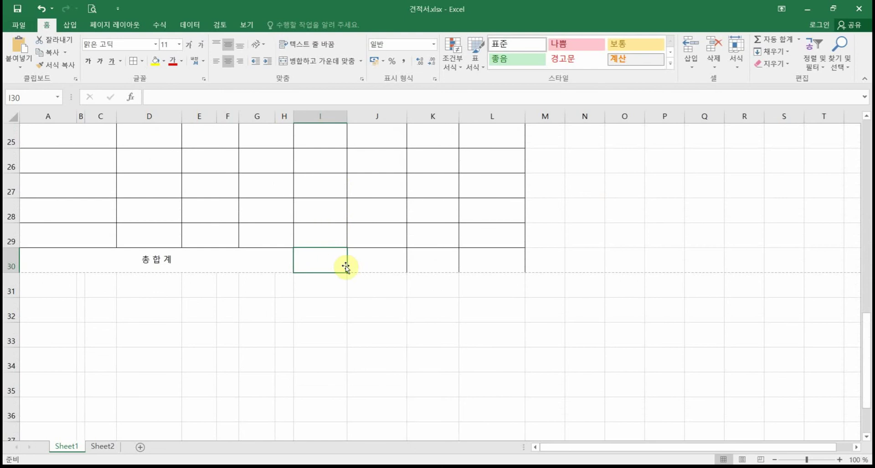
{"action": "scroll", "coordinate": [343, 268], "scroll_direction": "down", "scroll_amount": 1}
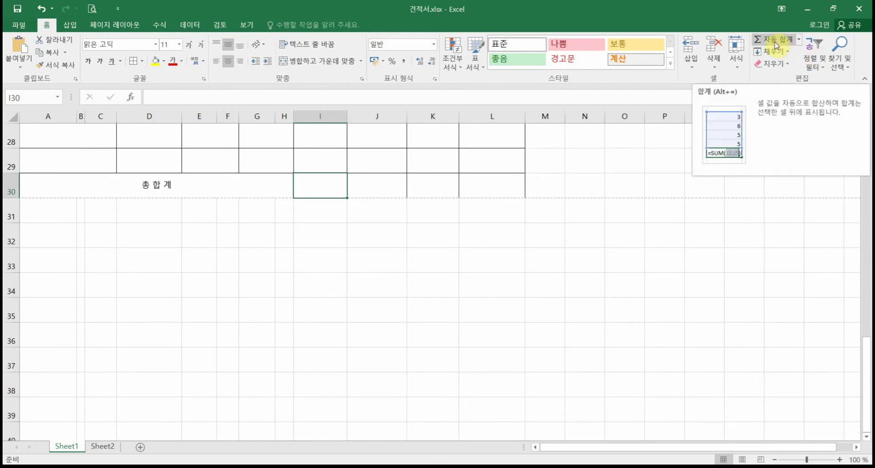
{"action": "left_click", "coordinate": [777, 45]}
{"action": "scroll", "coordinate": [371, 195], "scroll_direction": "up", "scroll_amount": 2}
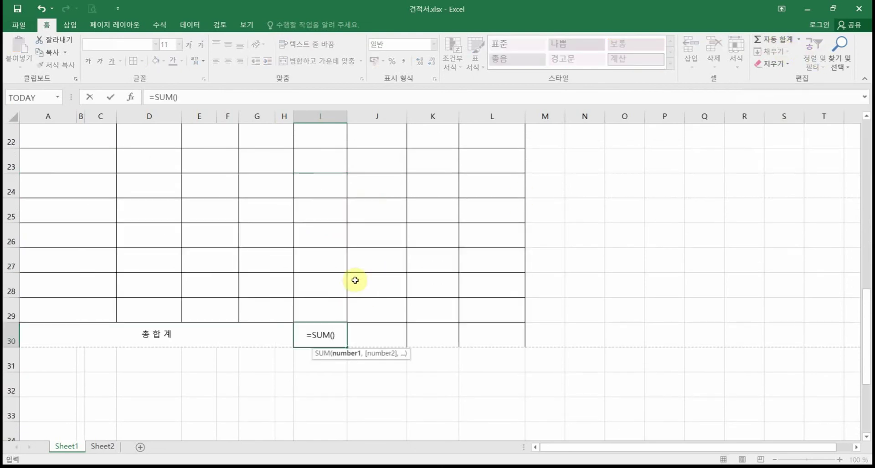
{"action": "scroll", "coordinate": [353, 277], "scroll_direction": "up", "scroll_amount": 1}
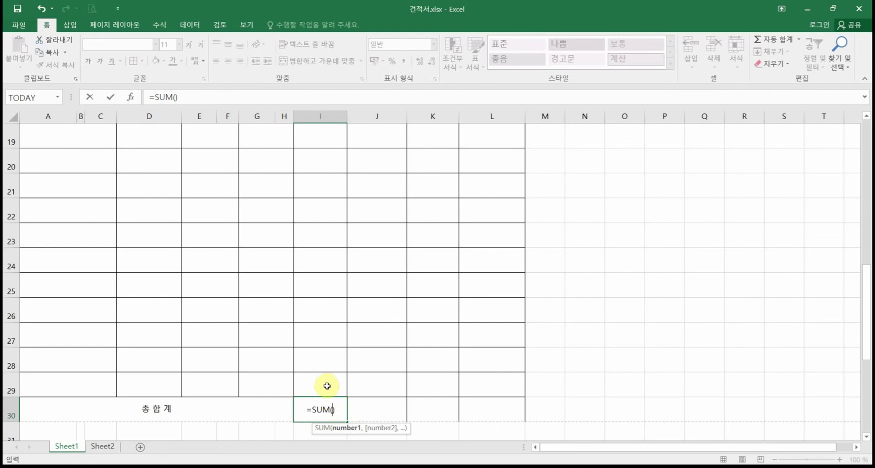
{"action": "left_click_drag", "start_coordinate": [326, 384], "coordinate": [335, 207]}
{"action": "scroll", "coordinate": [375, 239], "scroll_direction": "down", "scroll_amount": 4}
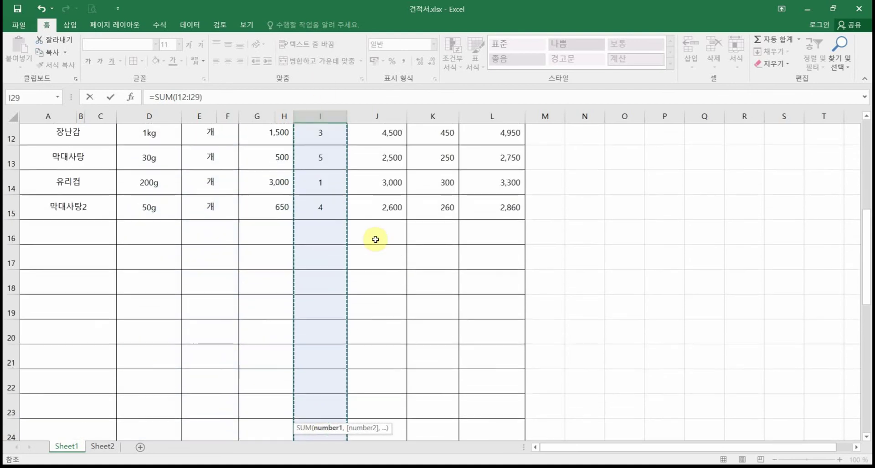
{"action": "scroll", "coordinate": [376, 239], "scroll_direction": "up", "scroll_amount": 4}
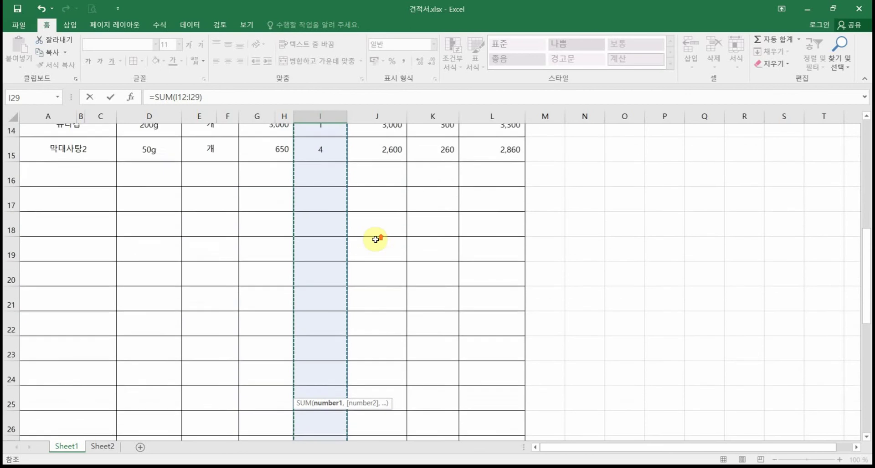
{"action": "scroll", "coordinate": [340, 243], "scroll_direction": "down", "scroll_amount": 5}
{"action": "scroll", "coordinate": [341, 242], "scroll_direction": "down", "scroll_amount": 1}
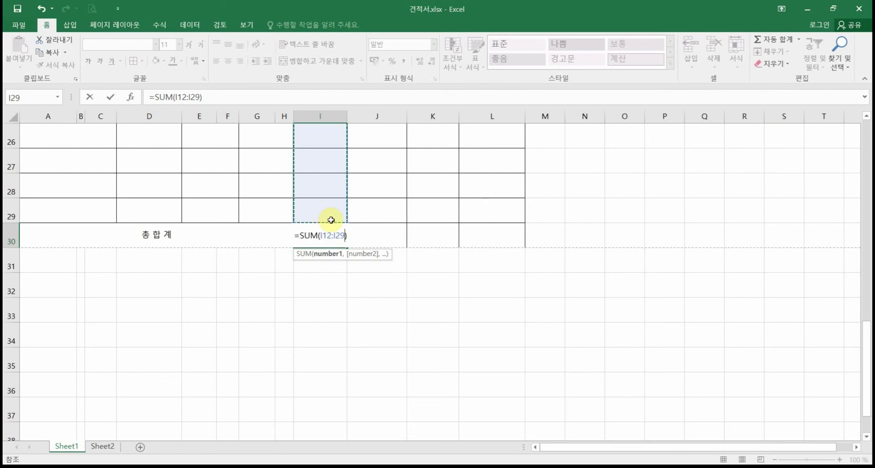
{"action": "key", "text": "Return"}
Step: Check that I30's SUM formula covers I12:I29, leaving it unchanged
{"action": "left_click", "coordinate": [332, 234]}
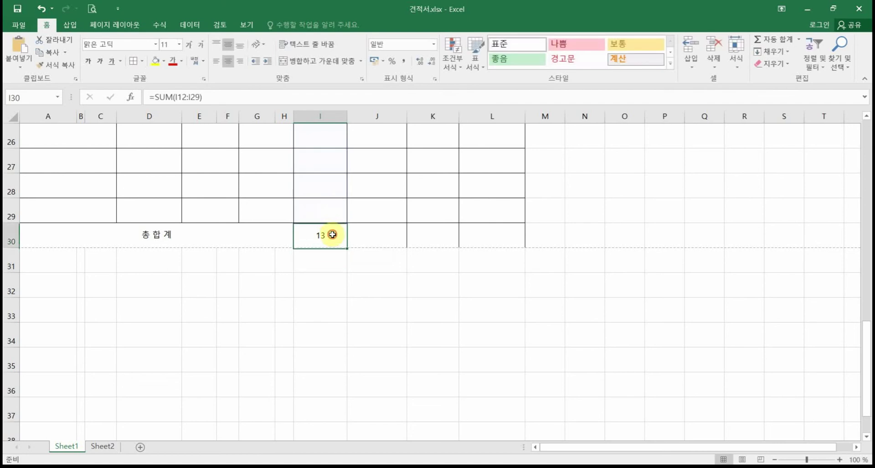
{"action": "double_click", "coordinate": [337, 242]}
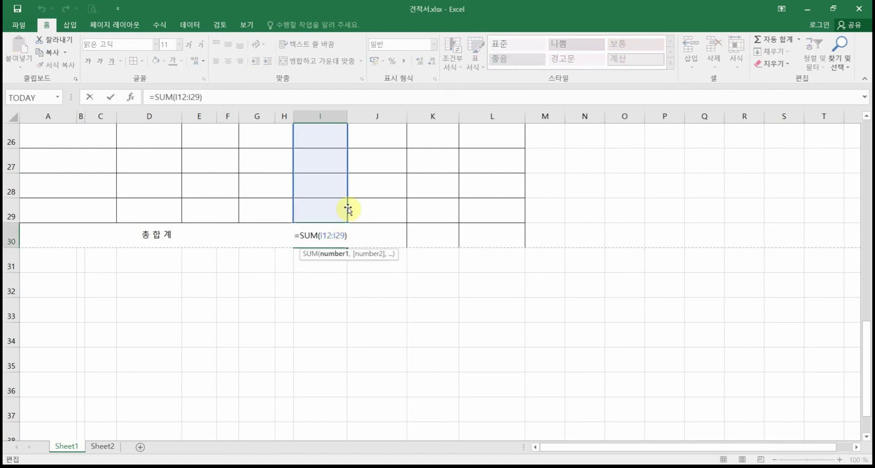
{"action": "key", "text": "Return"}
{"action": "left_click", "coordinate": [332, 226]}
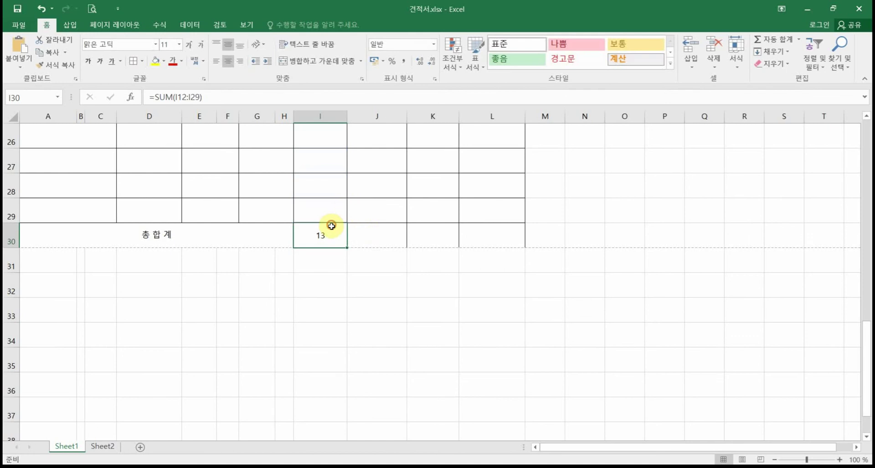
Step: Fill the total formula across J30:L30 and verify each column's SUM range
{"action": "left_click_drag", "start_coordinate": [348, 249], "coordinate": [510, 243]}
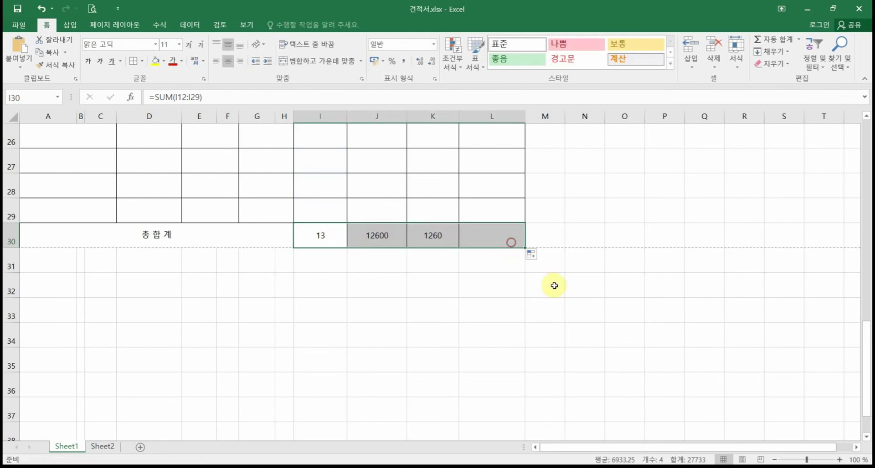
{"action": "double_click", "coordinate": [388, 236]}
{"action": "scroll", "coordinate": [389, 228], "scroll_direction": "up", "scroll_amount": 5}
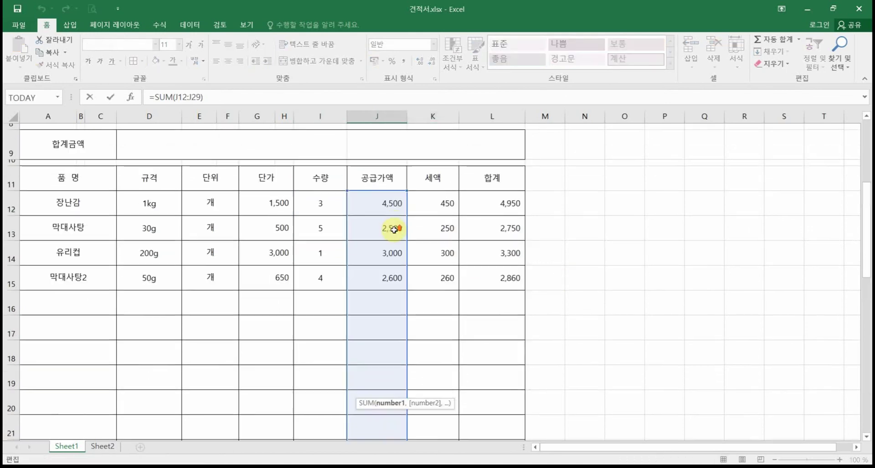
{"action": "scroll", "coordinate": [394, 230], "scroll_direction": "down", "scroll_amount": 3}
{"action": "left_click", "coordinate": [445, 380]}
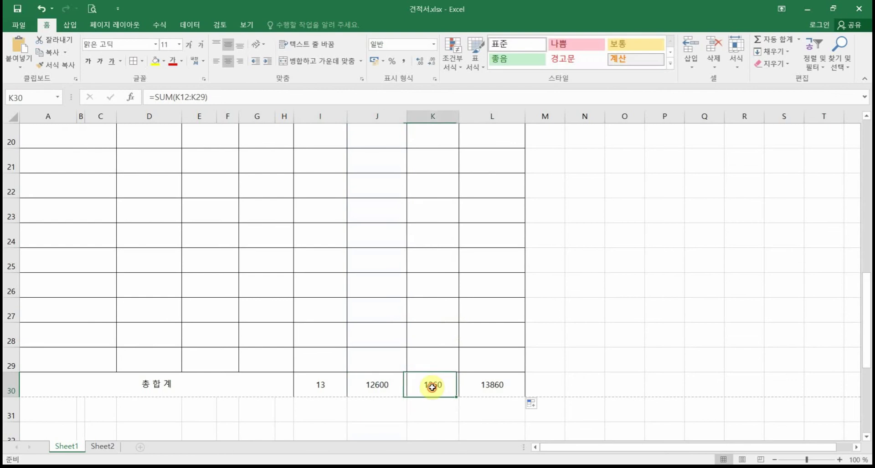
{"action": "double_click", "coordinate": [432, 383]}
{"action": "scroll", "coordinate": [432, 322], "scroll_direction": "up", "scroll_amount": 6}
{"action": "scroll", "coordinate": [431, 323], "scroll_direction": "down", "scroll_amount": 4}
{"action": "scroll", "coordinate": [430, 322], "scroll_direction": "down", "scroll_amount": 2}
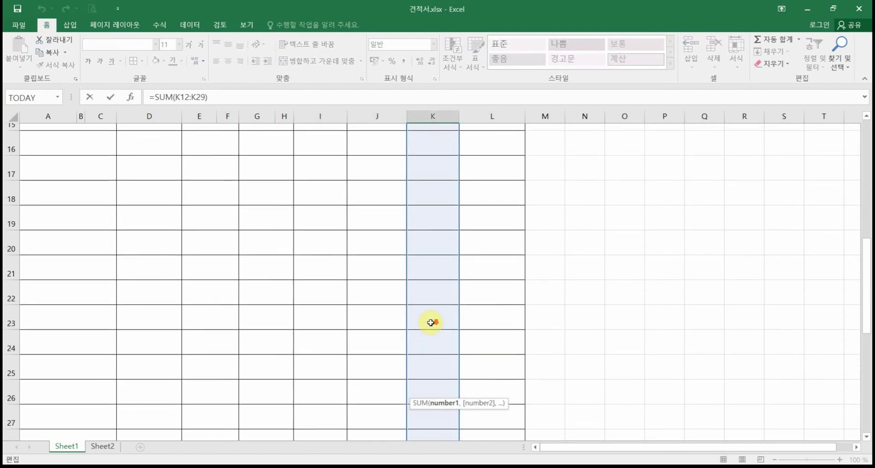
{"action": "key", "text": "Escape"}
{"action": "left_click", "coordinate": [324, 392]}
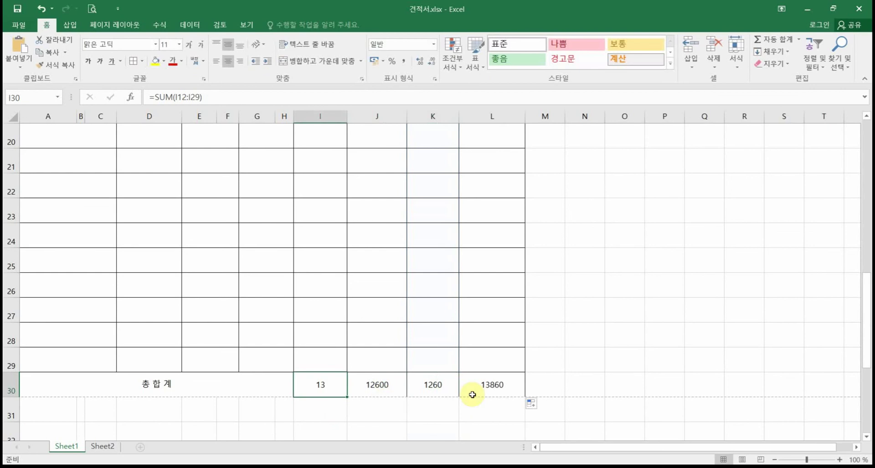
{"action": "left_click", "coordinate": [389, 387]}
{"action": "left_click", "coordinate": [433, 384]}
{"action": "left_click", "coordinate": [466, 388]}
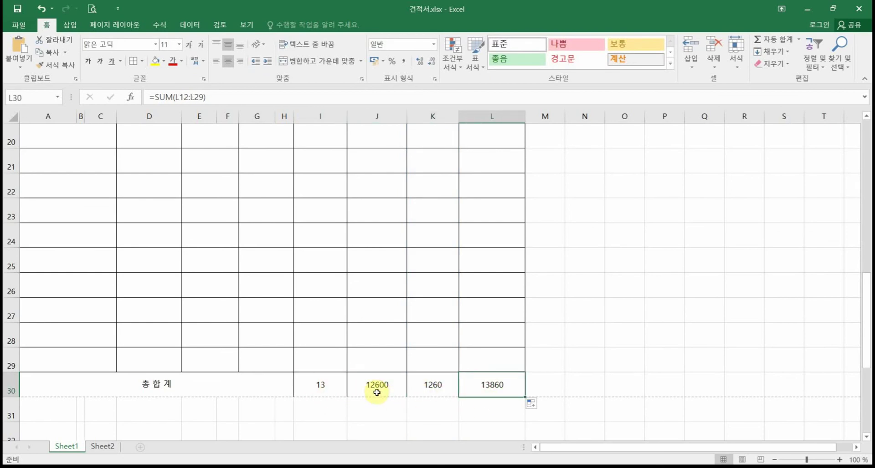
Step: Add thousands separators to the money totals 12,600, 1,260 and 13,860 in J30:L30
{"action": "left_click_drag", "start_coordinate": [377, 392], "coordinate": [484, 386]}
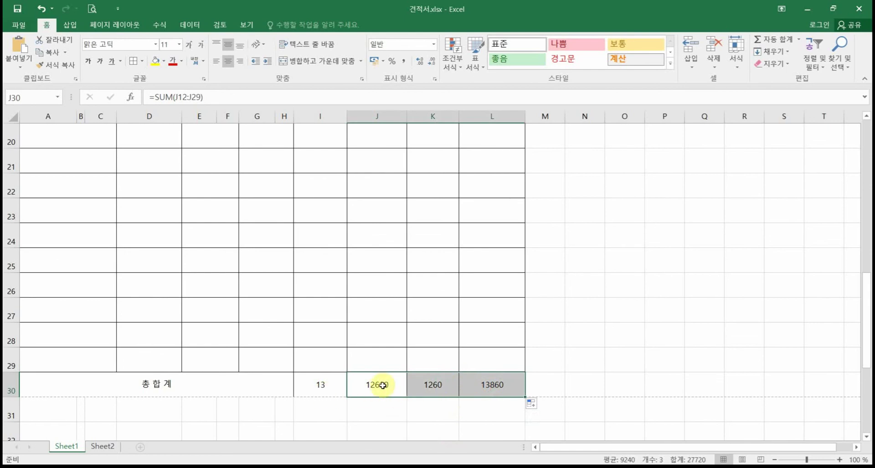
{"action": "left_click", "coordinate": [404, 59]}
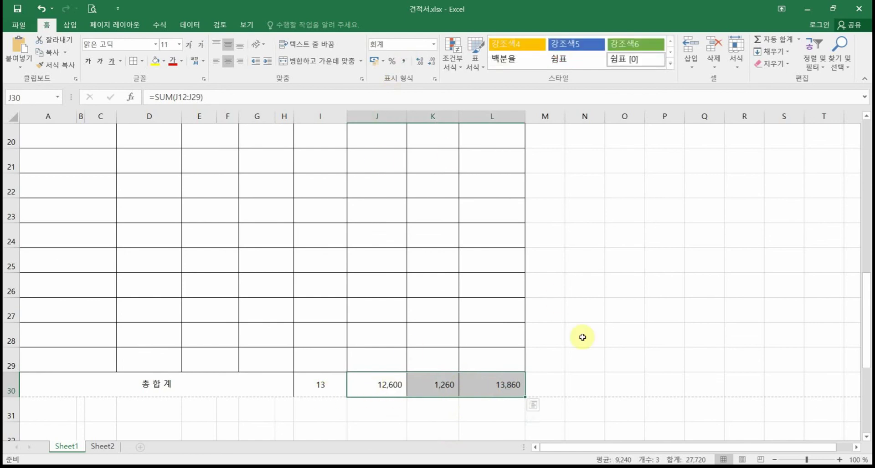
{"action": "left_click", "coordinate": [582, 336]}
{"action": "left_click", "coordinate": [502, 391]}
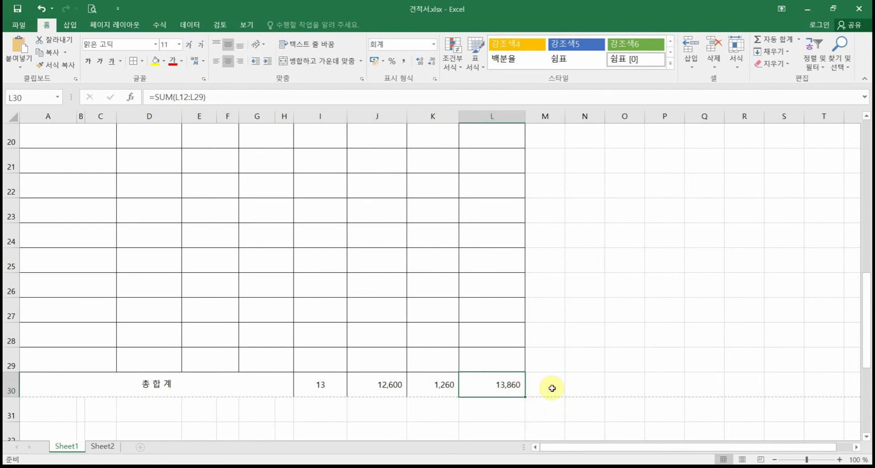
{"action": "scroll", "coordinate": [551, 388], "scroll_direction": "up", "scroll_amount": 6}
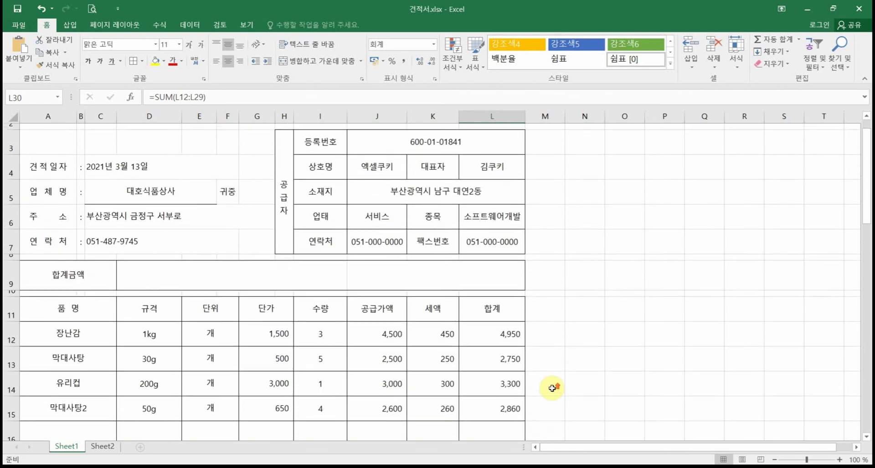
{"action": "scroll", "coordinate": [551, 388], "scroll_direction": "down", "scroll_amount": 7}
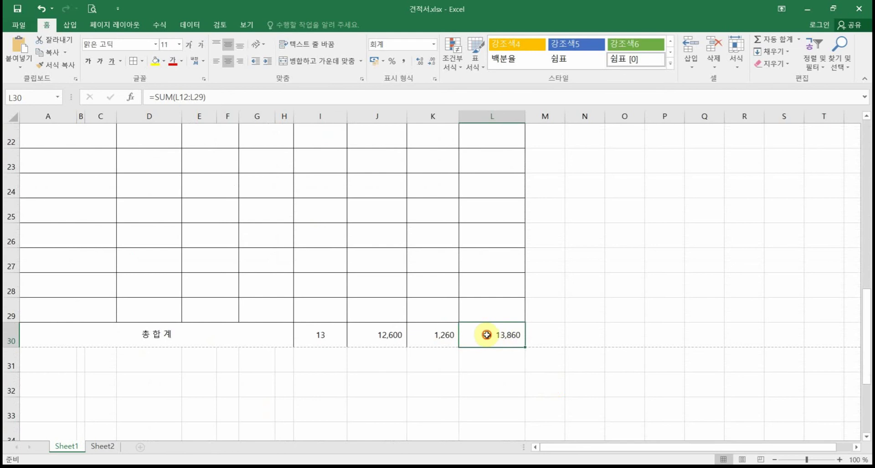
Step: Bold the whole grand-total row A30:L30 and recheck L30's formula
{"action": "left_click_drag", "start_coordinate": [121, 334], "coordinate": [506, 335]}
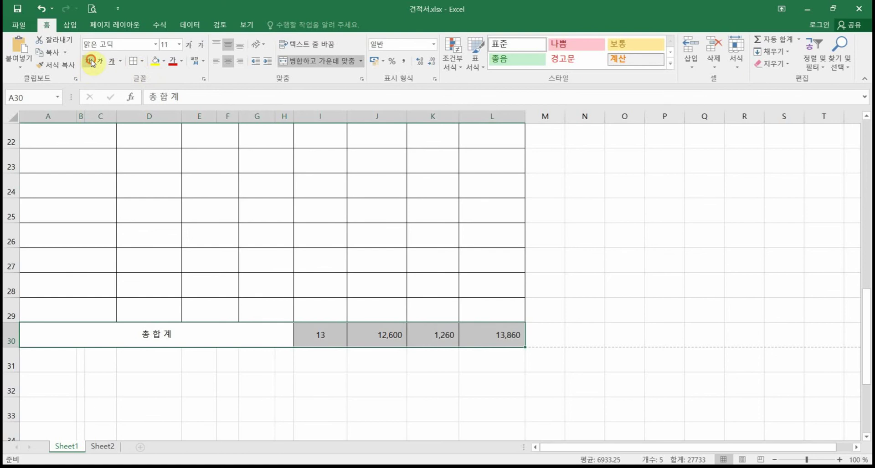
{"action": "key", "text": "ctrl+b"}
{"action": "left_click", "coordinate": [583, 268]}
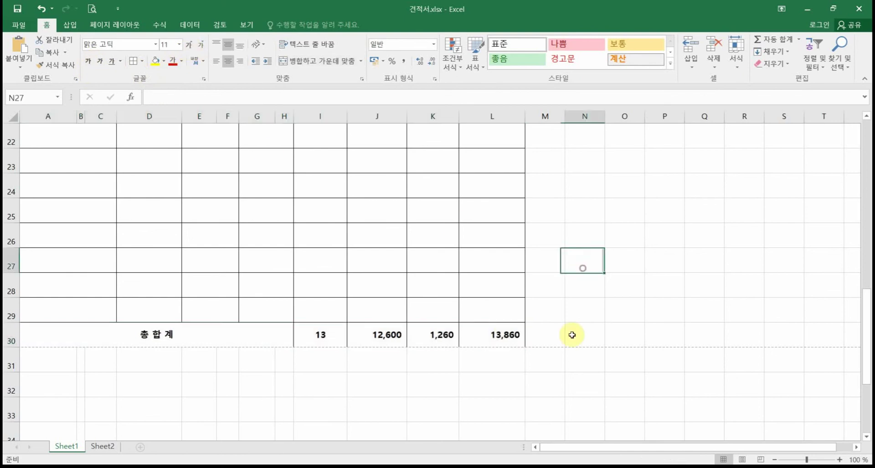
{"action": "left_click", "coordinate": [497, 337]}
Step: Link the 합계금액 cell D9 to the grand total with =L30
{"action": "scroll", "coordinate": [474, 319], "scroll_direction": "up", "scroll_amount": 6}
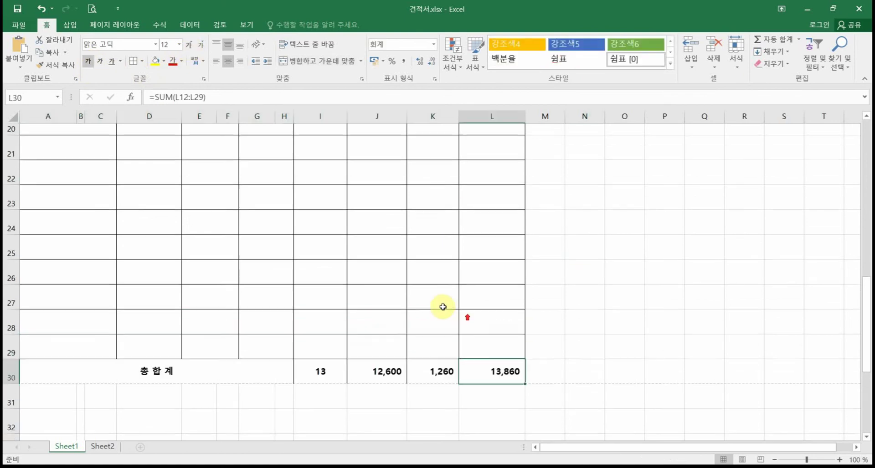
{"action": "left_click", "coordinate": [225, 253]}
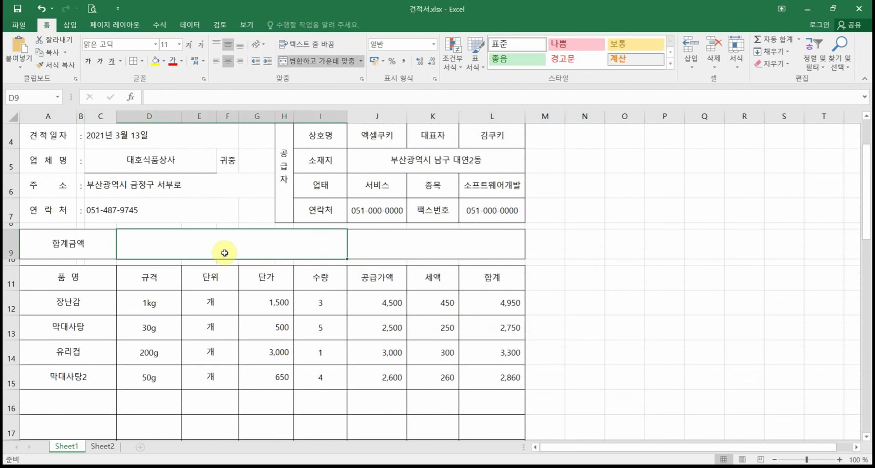
{"action": "left_click", "coordinate": [461, 249]}
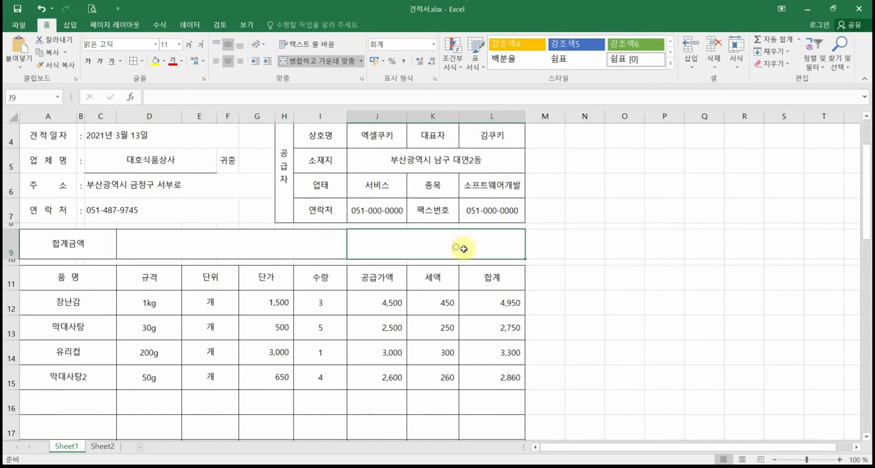
{"action": "left_click", "coordinate": [293, 237]}
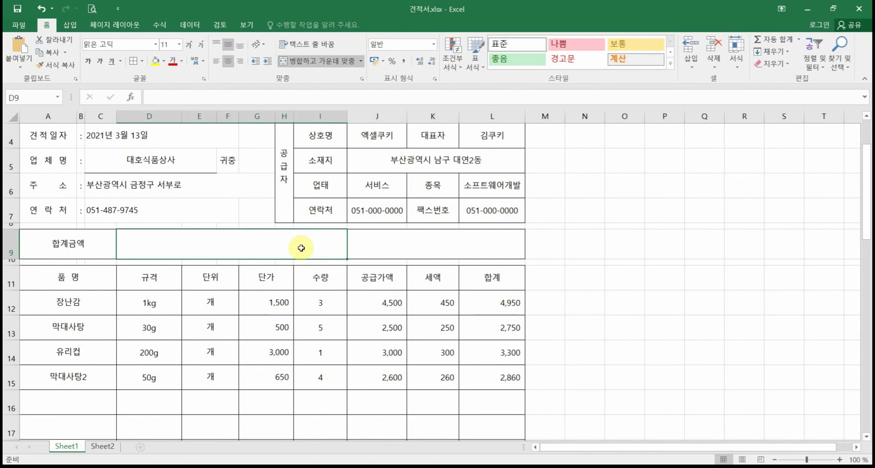
{"action": "scroll", "coordinate": [306, 248], "scroll_direction": "down", "scroll_amount": 5}
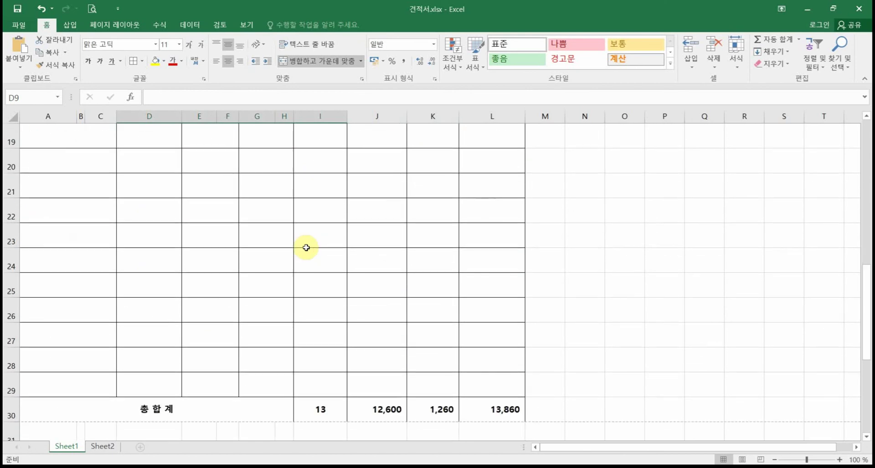
{"action": "scroll", "coordinate": [306, 248], "scroll_direction": "up", "scroll_amount": 5}
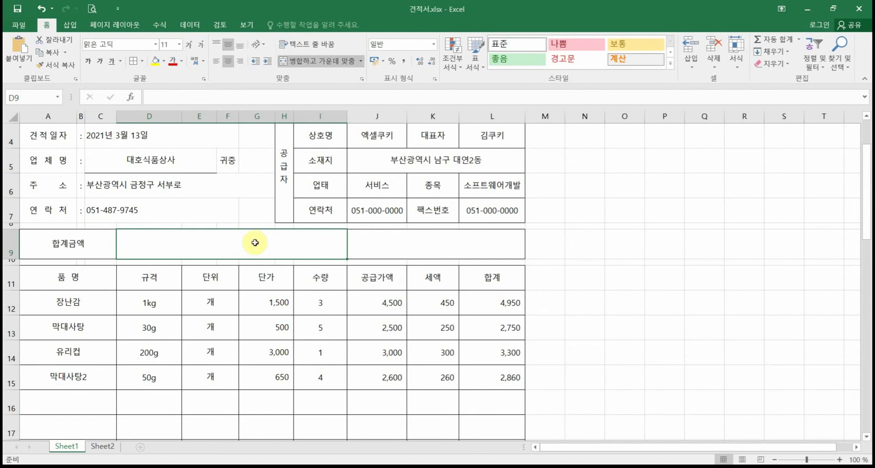
{"action": "type", "text": "="}
{"action": "scroll", "coordinate": [406, 287], "scroll_direction": "down", "scroll_amount": 5}
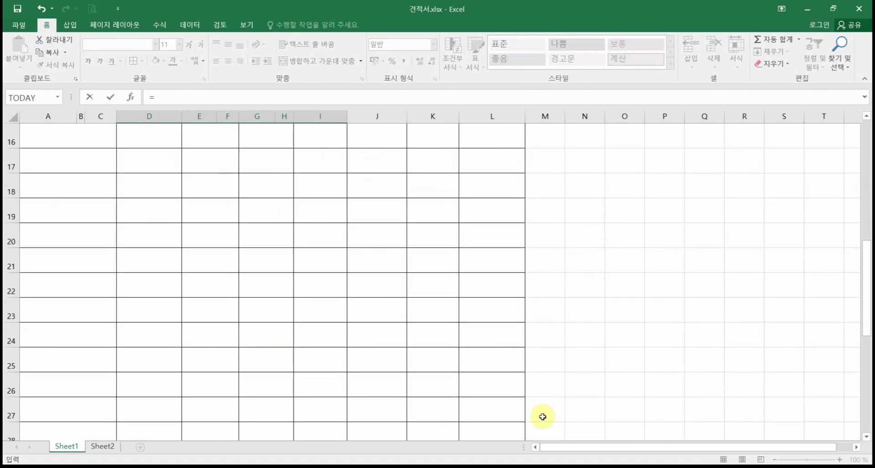
{"action": "left_click", "coordinate": [520, 409]}
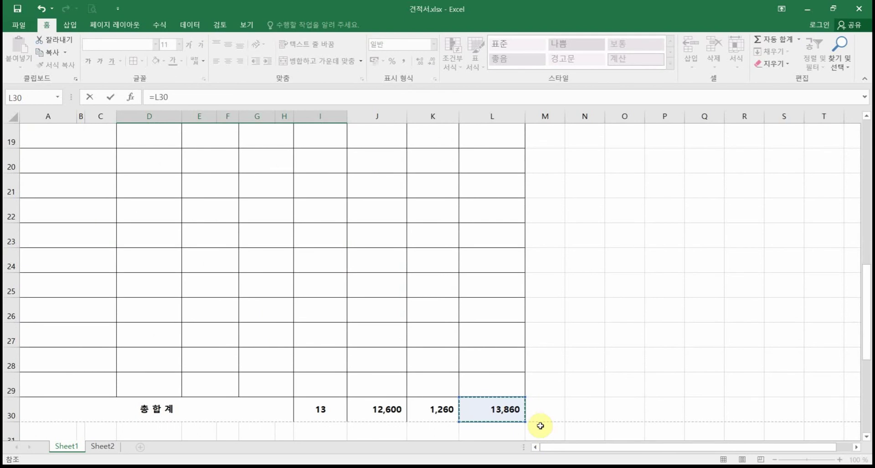
{"action": "key", "text": "Return"}
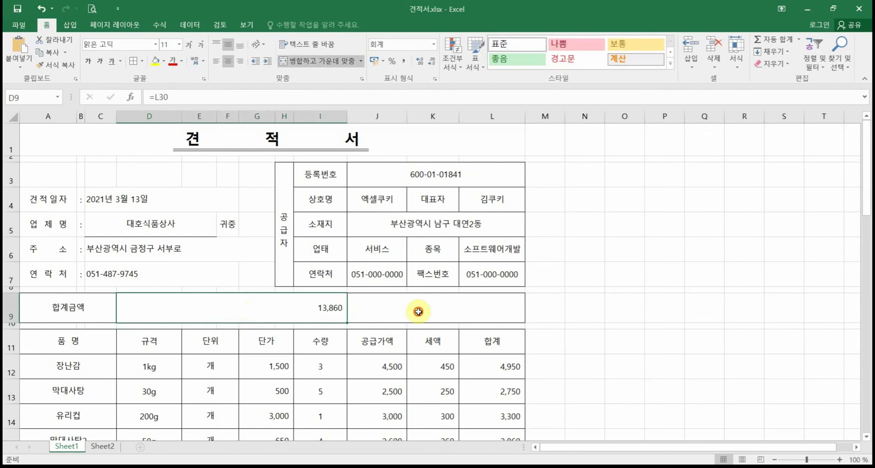
Step: Set the right-hand 합계금액 cell J9 to =D9
{"action": "left_click", "coordinate": [424, 311]}
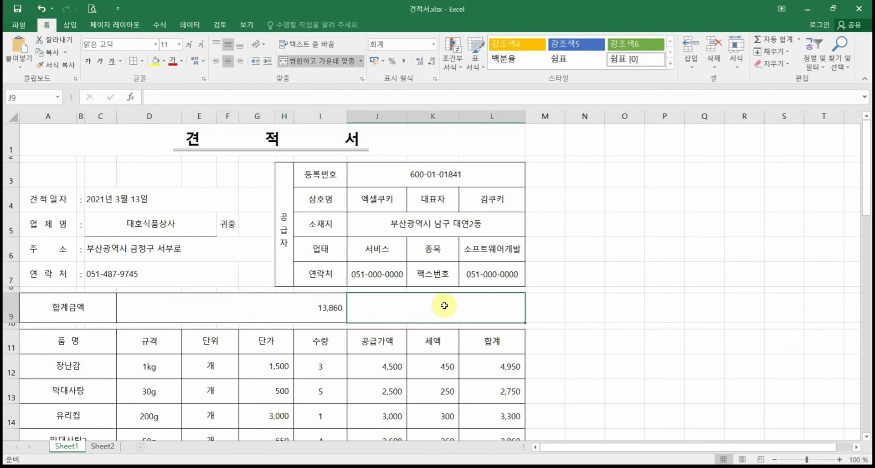
{"action": "type", "text": "="}
{"action": "left_click", "coordinate": [300, 307]}
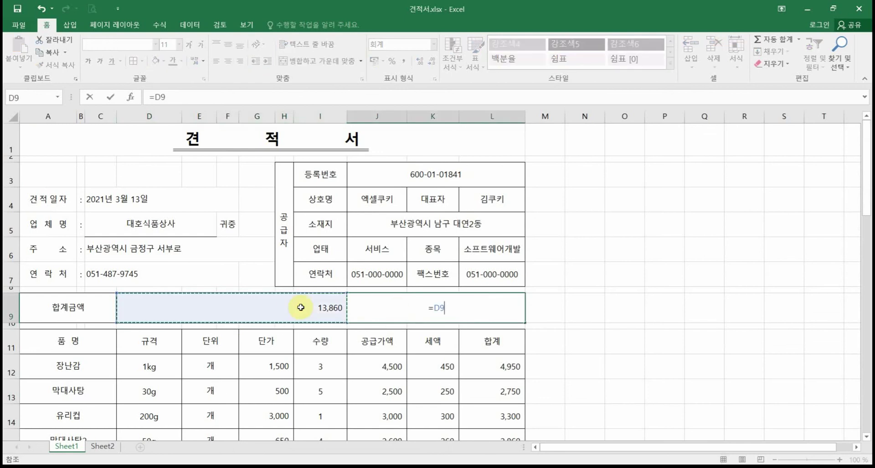
{"action": "key", "text": "Return"}
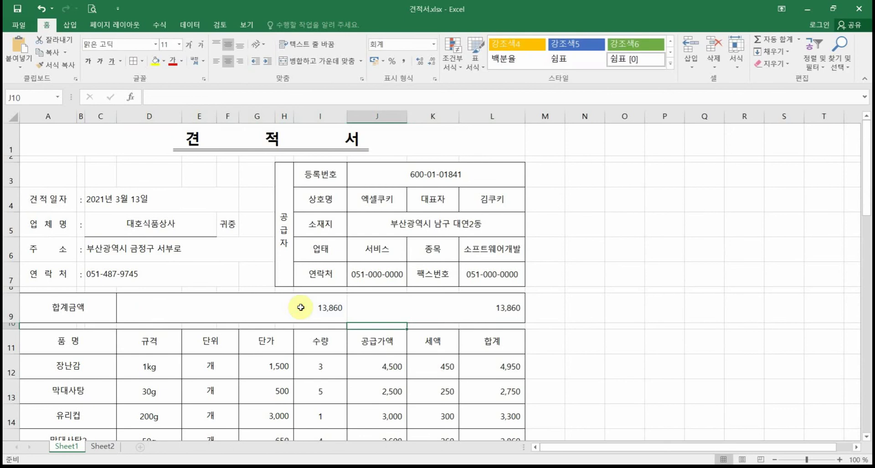
Step: Change the 유리컵 quantity in I14 to 2, raising the total to 17,160
{"action": "scroll", "coordinate": [314, 337], "scroll_direction": "down", "scroll_amount": 1}
{"action": "left_click", "coordinate": [326, 356]}
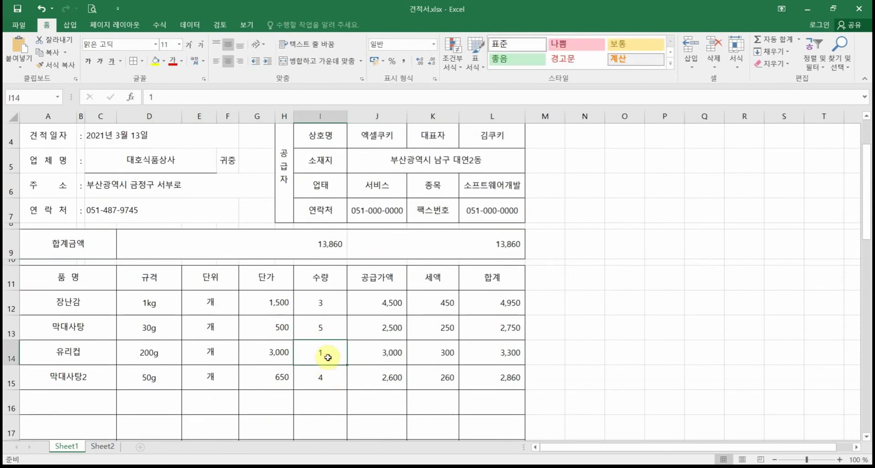
{"action": "type", "text": "2"}
{"action": "key", "text": "Return"}
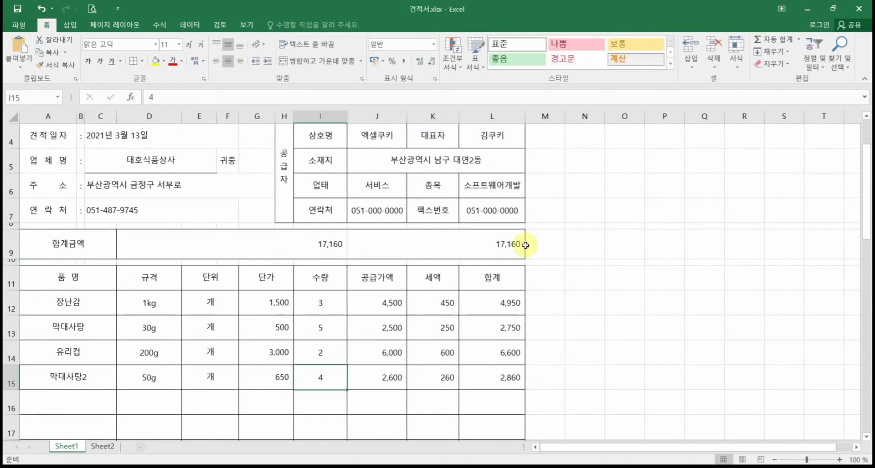
{"action": "scroll", "coordinate": [533, 298], "scroll_direction": "down", "scroll_amount": 7}
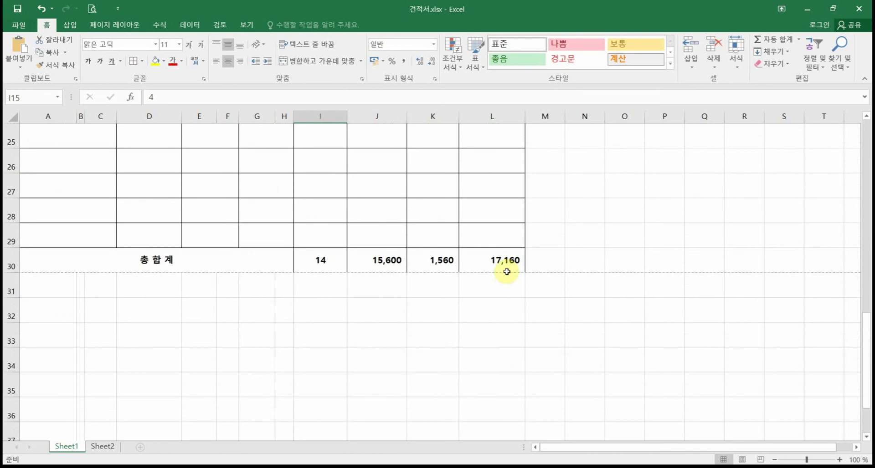
{"action": "scroll", "coordinate": [504, 269], "scroll_direction": "up", "scroll_amount": 4}
{"action": "scroll", "coordinate": [463, 288], "scroll_direction": "up", "scroll_amount": 4}
{"action": "left_click", "coordinate": [234, 302]}
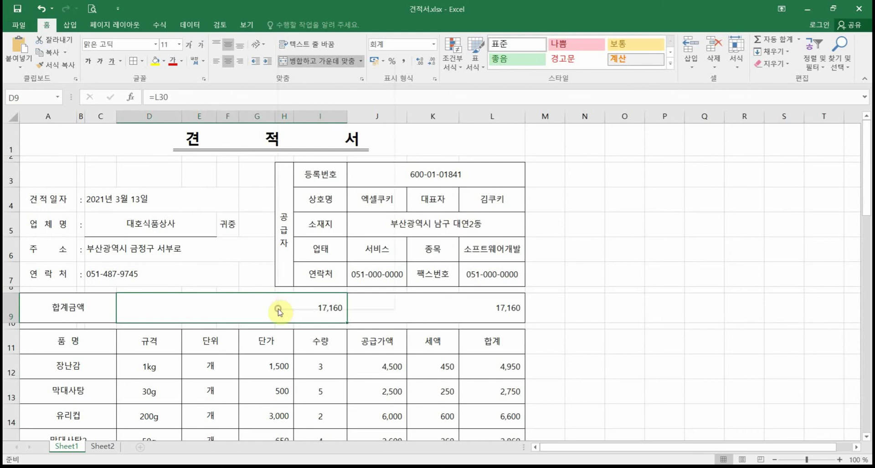
Step: In D9's 셀 서식 기타 category, compare the 한자 formats and select 숫자(한글), previewing 일만칠천일백육십
{"action": "right_click", "coordinate": [279, 311]}
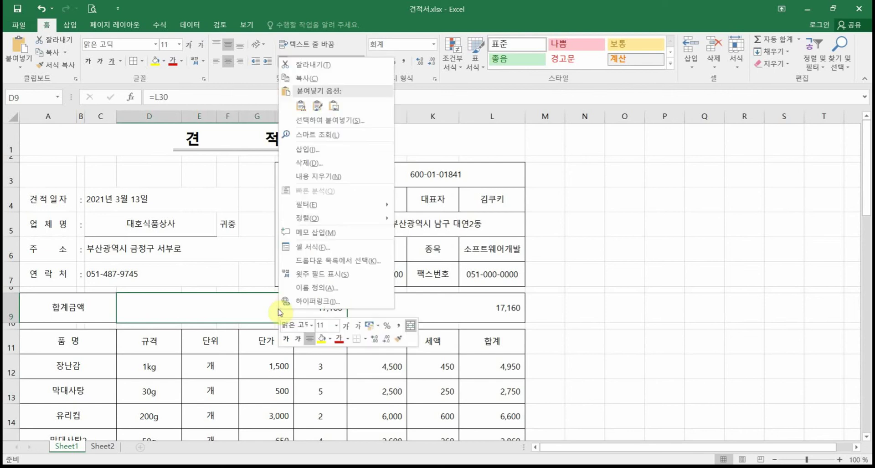
{"action": "left_click", "coordinate": [325, 251]}
{"action": "left_click", "coordinate": [184, 113]}
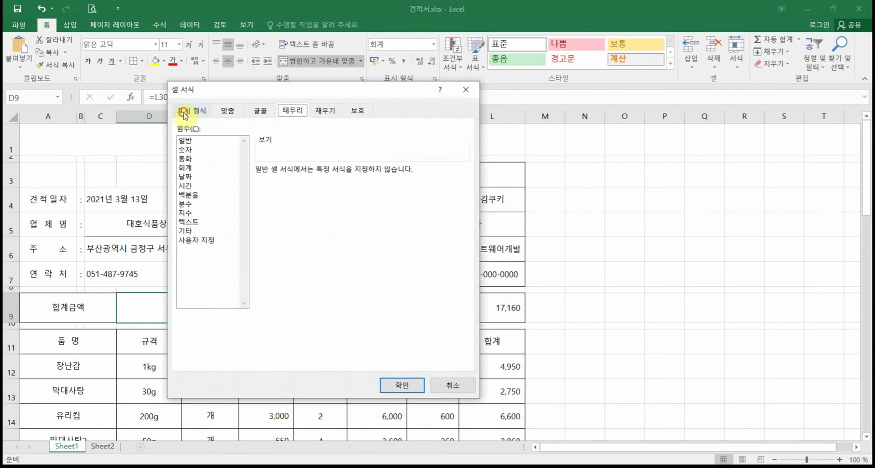
{"action": "left_click", "coordinate": [191, 233]}
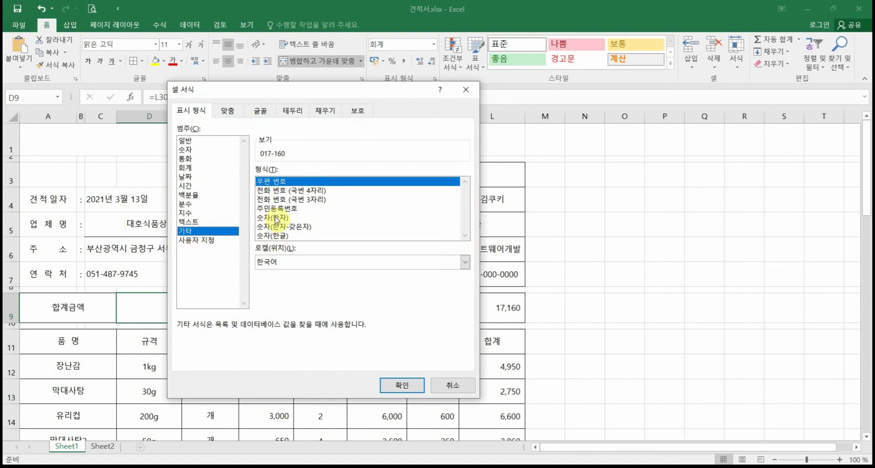
{"action": "left_click", "coordinate": [276, 218]}
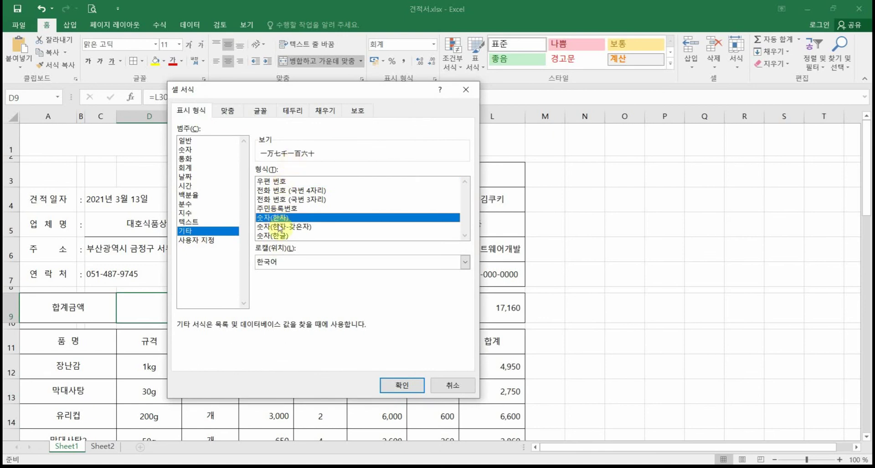
{"action": "left_click", "coordinate": [276, 227]}
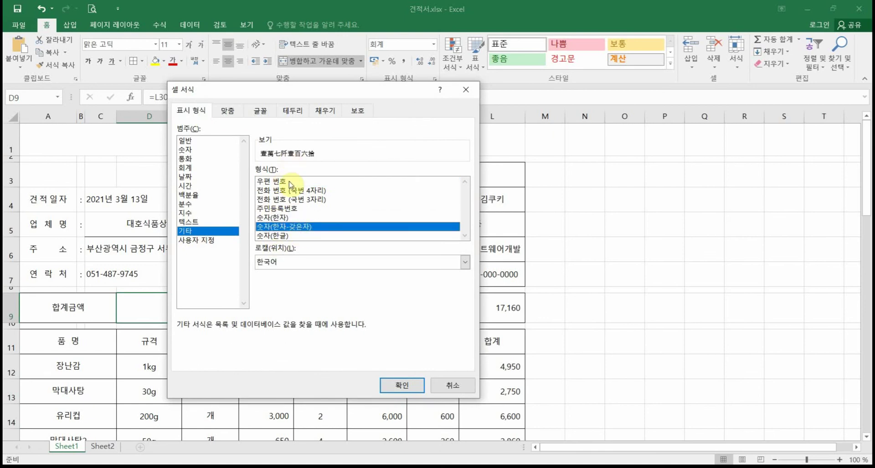
{"action": "left_click", "coordinate": [266, 217]}
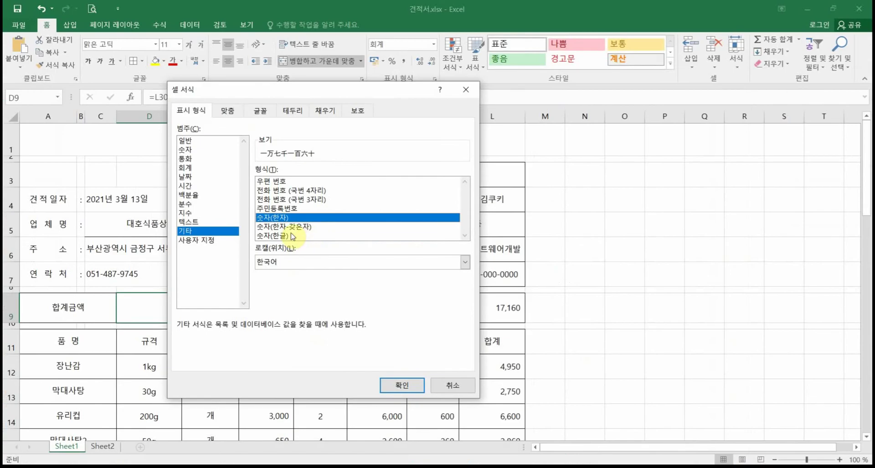
{"action": "left_click", "coordinate": [319, 309]}
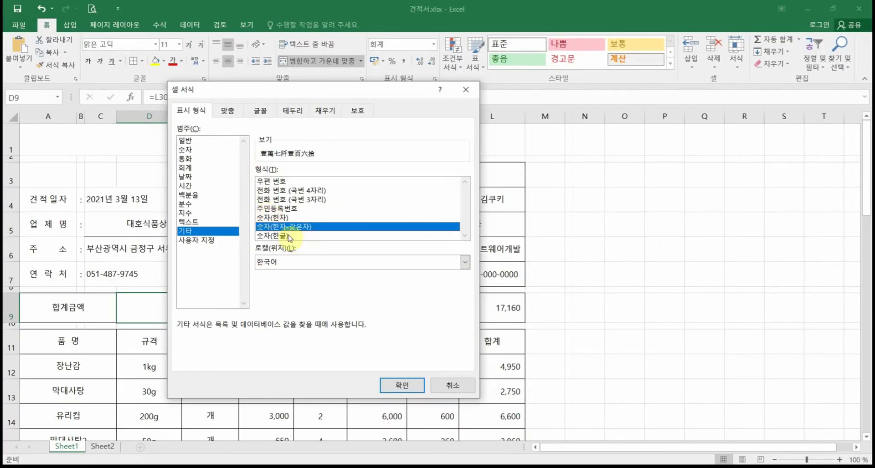
{"action": "left_click", "coordinate": [289, 236]}
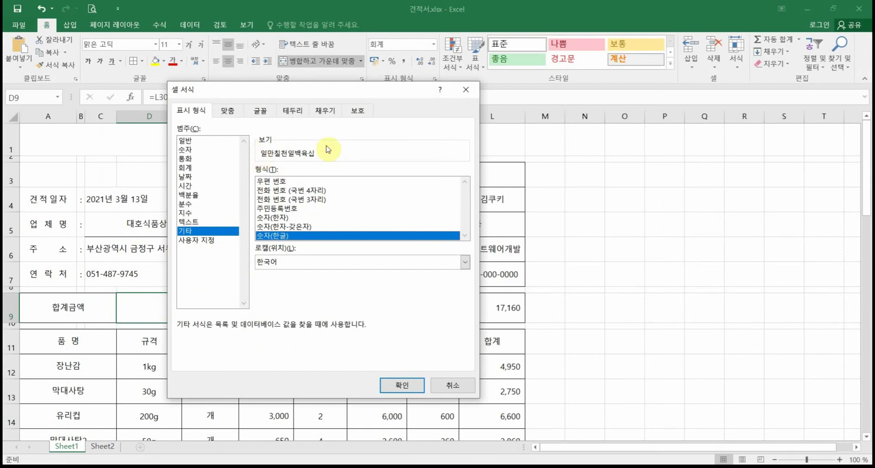
Step: Wrap D9's custom code [DBNum4][$-ko-KR]G/표준 with 일금 and 원정, then apply it
{"action": "left_click", "coordinate": [210, 244]}
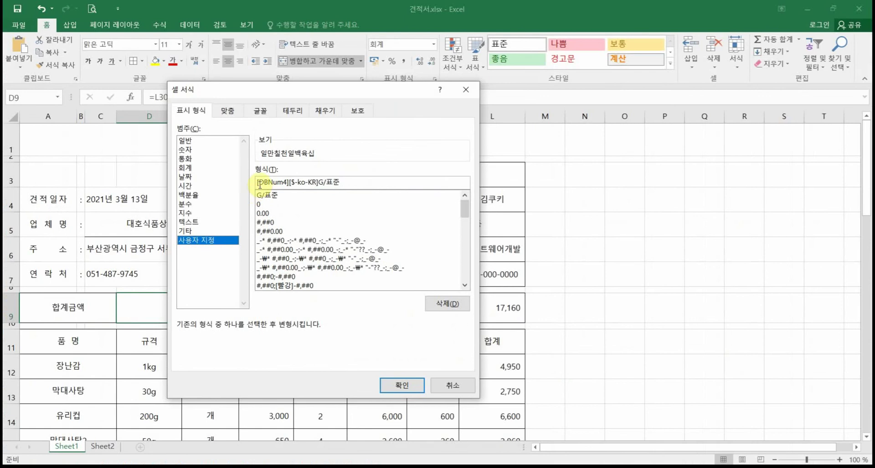
{"action": "left_click", "coordinate": [257, 182]}
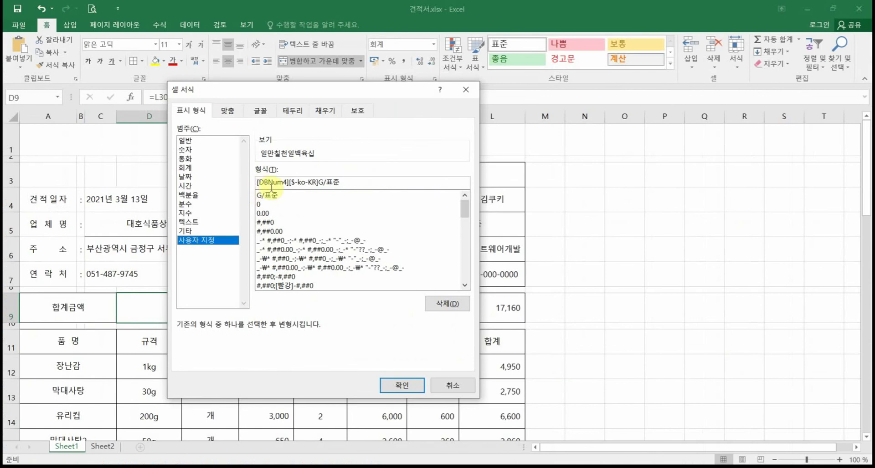
{"action": "type", "text": "일그"}
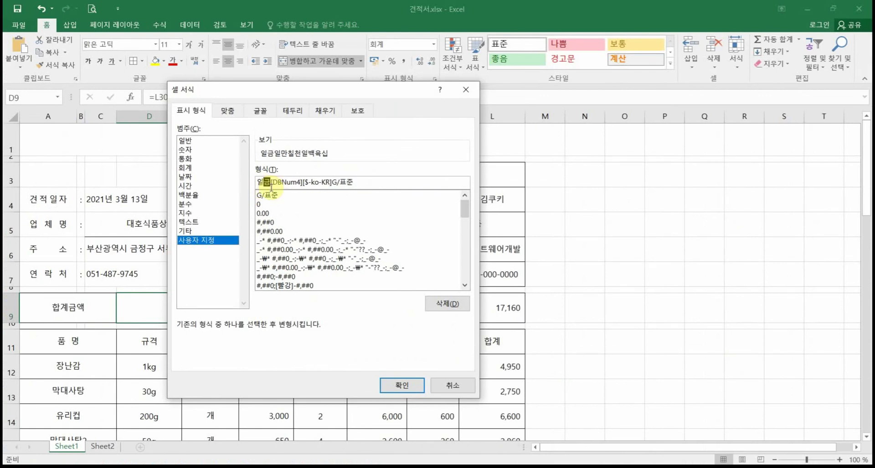
{"action": "left_click", "coordinate": [378, 181]}
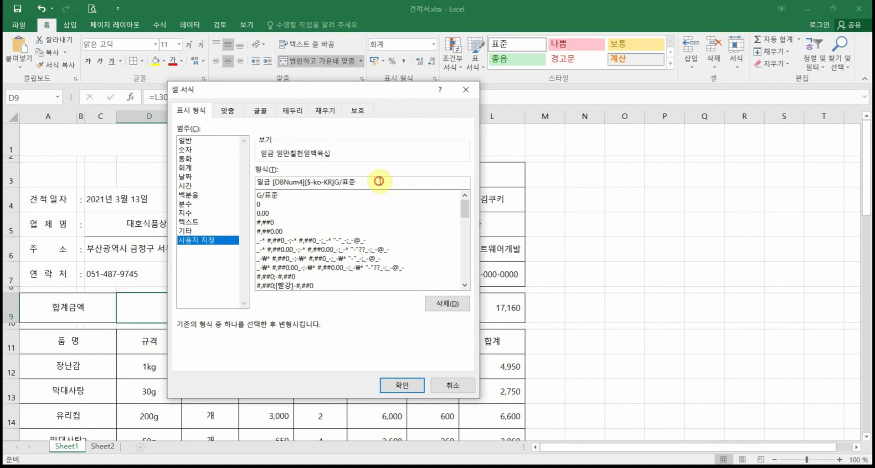
{"action": "type", "text": "원저"}
{"action": "left_click", "coordinate": [358, 183]}
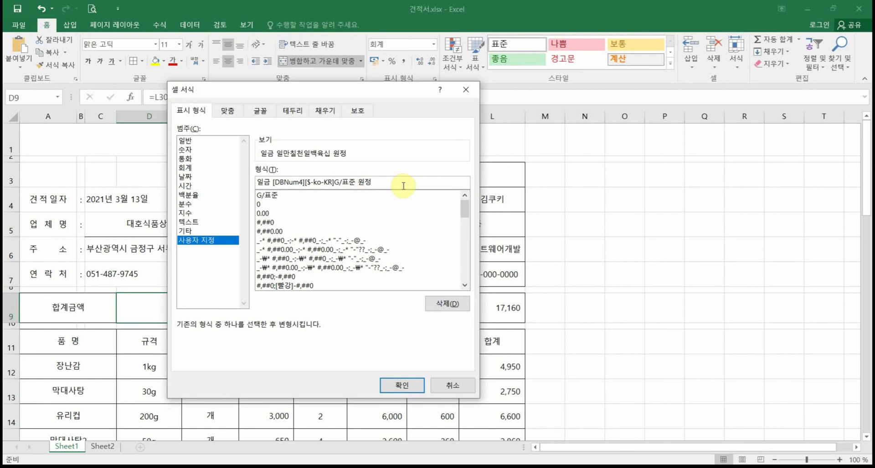
{"action": "key", "text": "BackSpace"}
{"action": "left_click", "coordinate": [401, 385]}
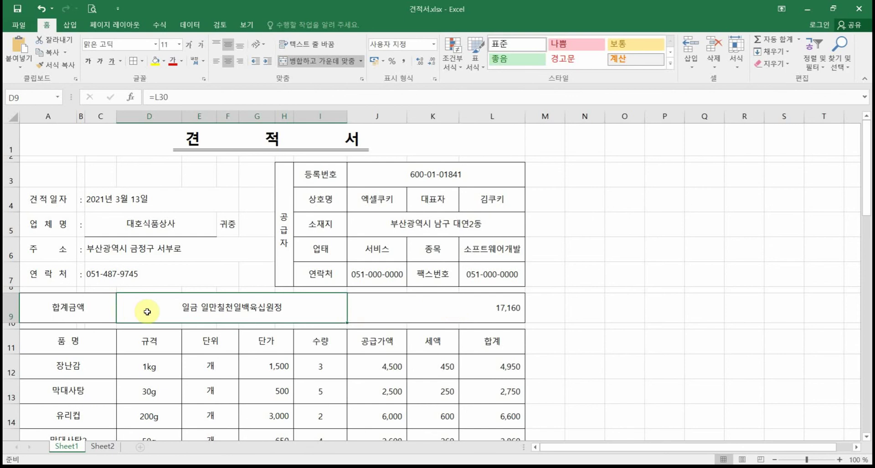
{"action": "scroll", "coordinate": [321, 367], "scroll_direction": "down", "scroll_amount": 1}
Step: Test the totals by changing the 유리컵 quantity in I14 to 1, then back to 2
{"action": "left_click", "coordinate": [321, 358]}
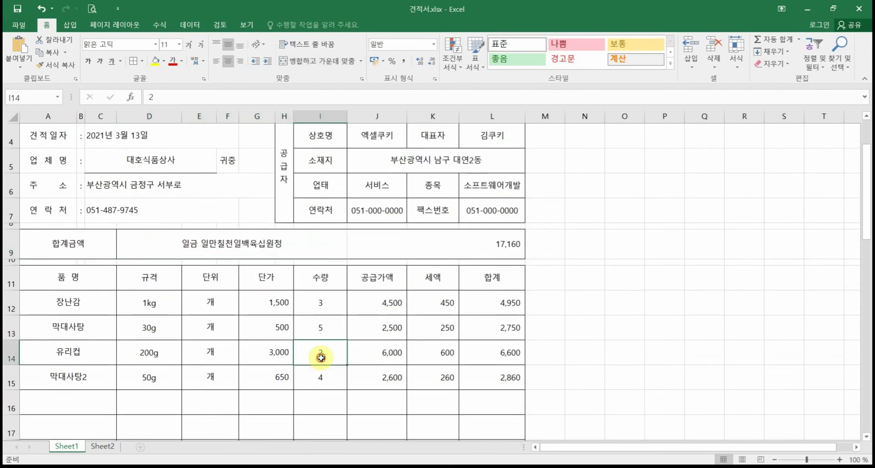
{"action": "type", "text": "1"}
{"action": "key", "text": "Return"}
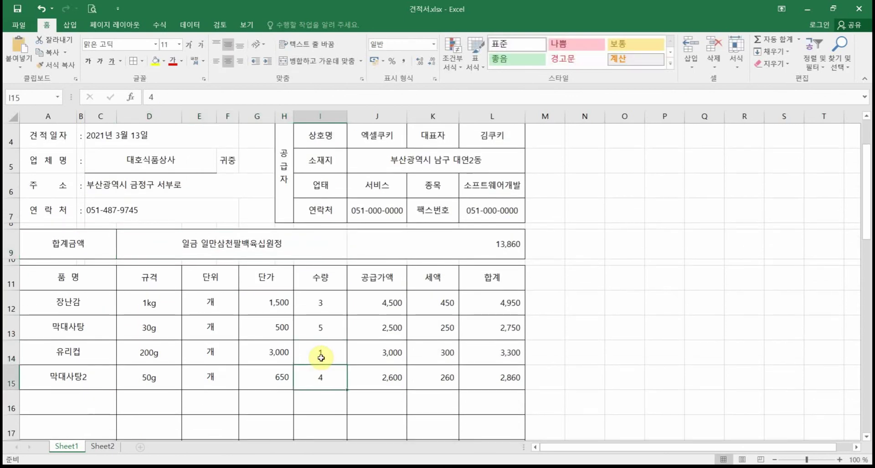
{"action": "left_click", "coordinate": [315, 346]}
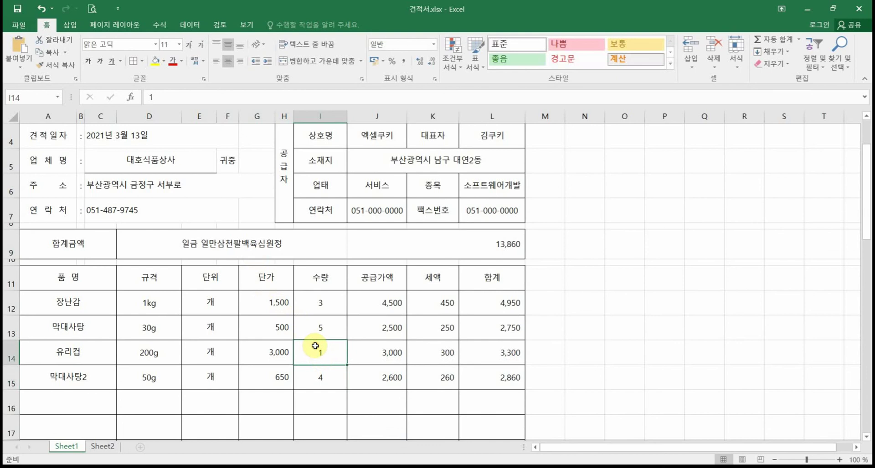
{"action": "type", "text": "2"}
{"action": "key", "text": "Return"}
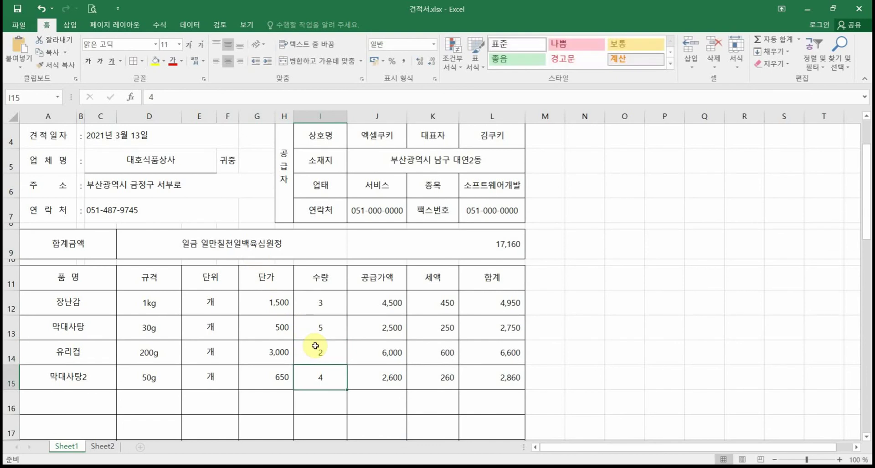
{"action": "left_click", "coordinate": [444, 243]}
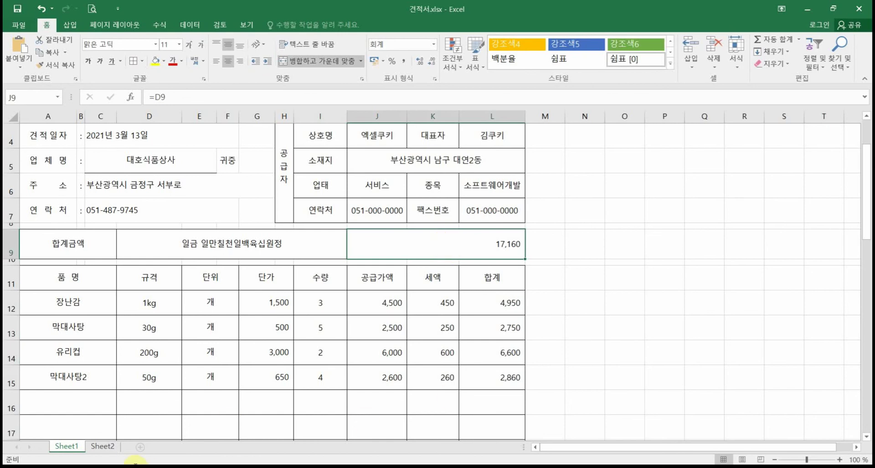
Step: View Sheet2's sample quotation showing 팔만칠천오백 원정 beside ₩ 87,500
{"action": "left_click", "coordinate": [103, 448]}
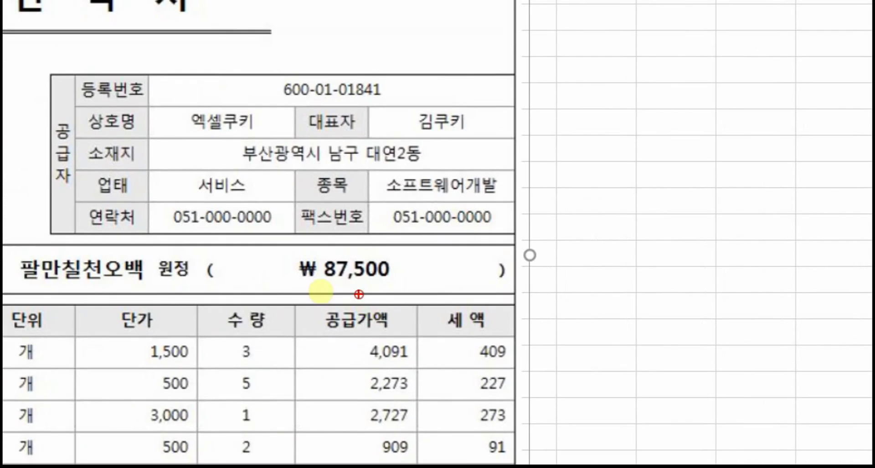
{"action": "left_click_drag", "start_coordinate": [218, 252], "coordinate": [259, 326]}
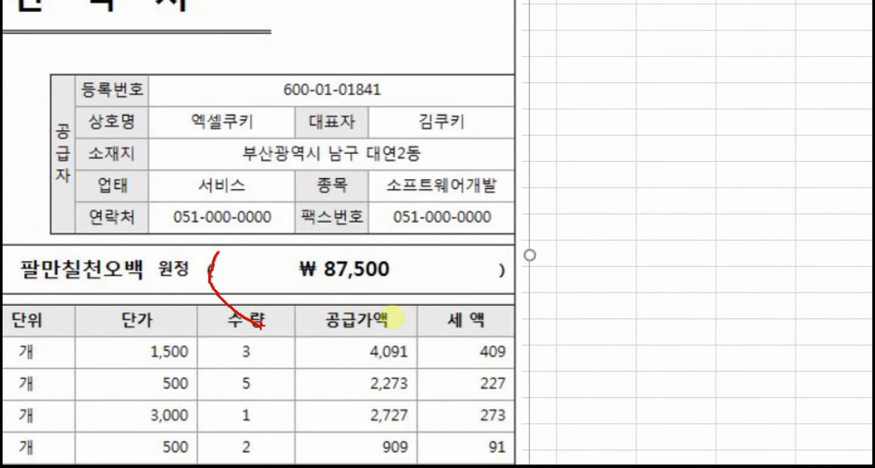
{"action": "left_click_drag", "start_coordinate": [513, 272], "coordinate": [503, 290]}
{"action": "left_click_drag", "start_coordinate": [297, 290], "coordinate": [410, 290]}
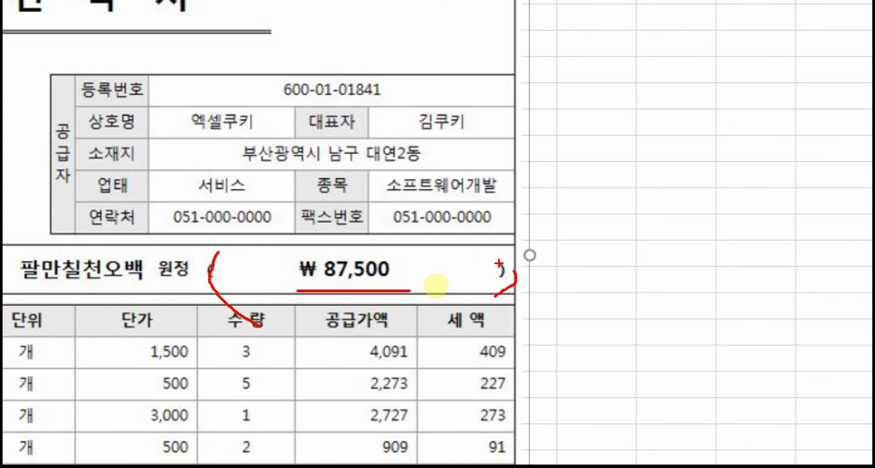
{"action": "left_click_drag", "start_coordinate": [491, 242], "coordinate": [497, 299]}
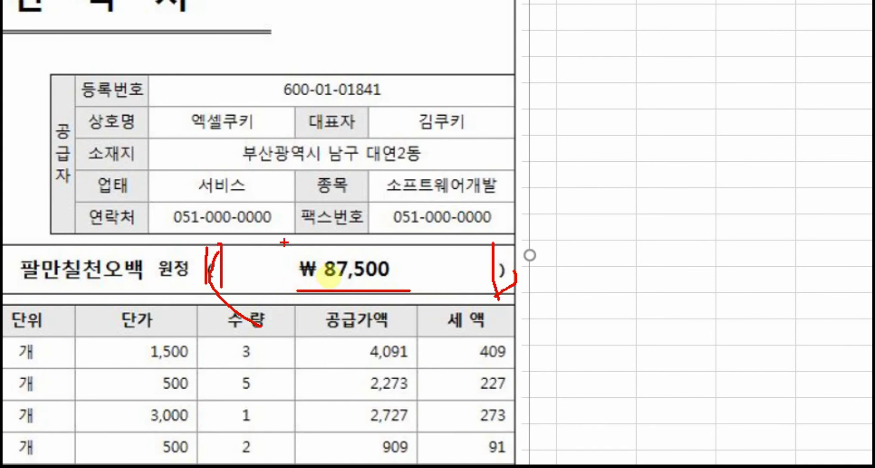
{"action": "key", "text": "Escape"}
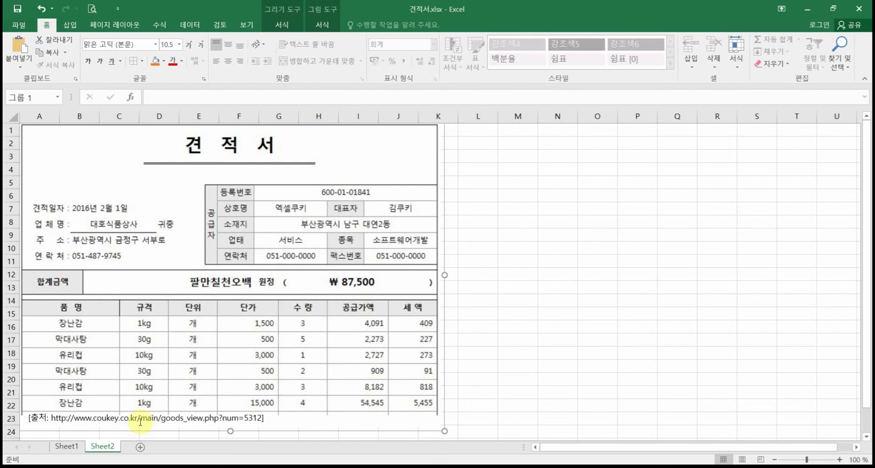
Step: Back on Sheet1, give the J9 total an accounting format with the ₩ symbol
{"action": "left_click", "coordinate": [68, 446]}
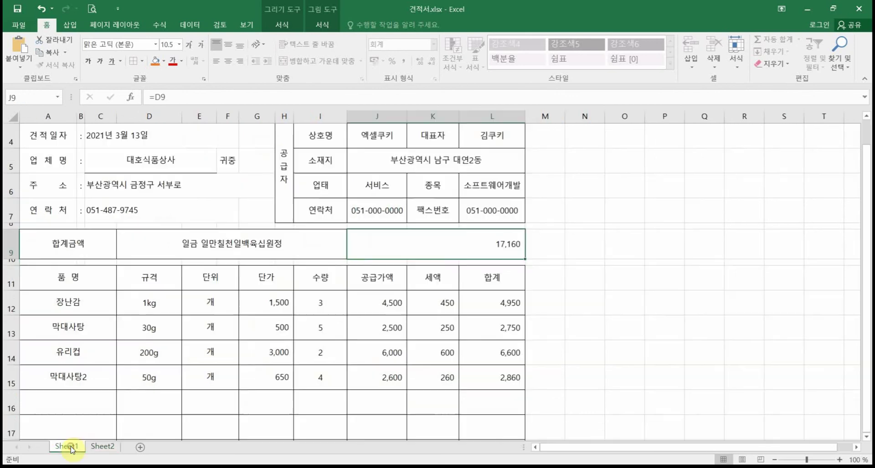
{"action": "right_click", "coordinate": [440, 249]}
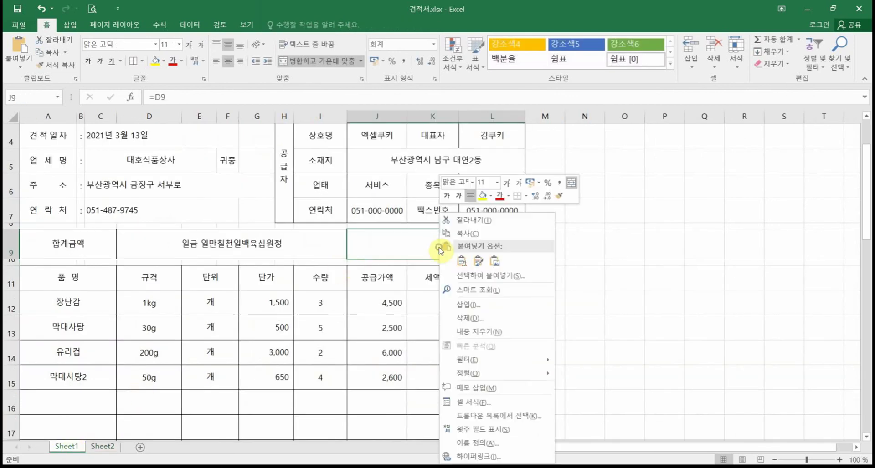
{"action": "left_click", "coordinate": [471, 401]}
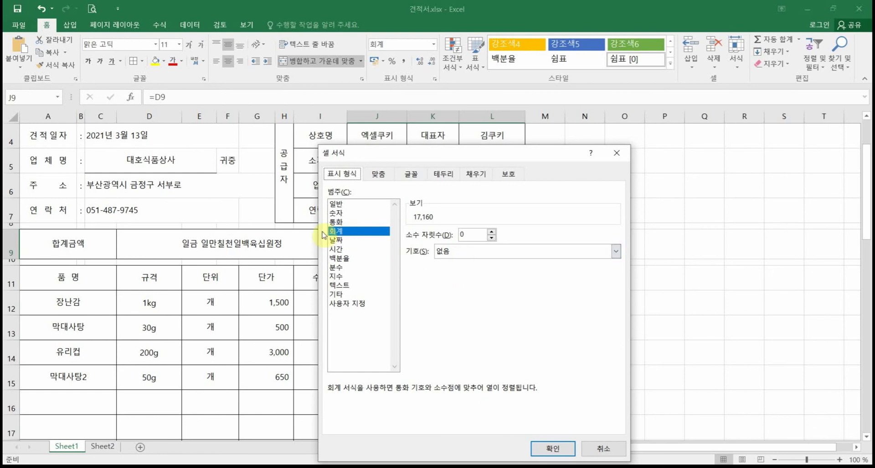
{"action": "left_click", "coordinate": [436, 251]}
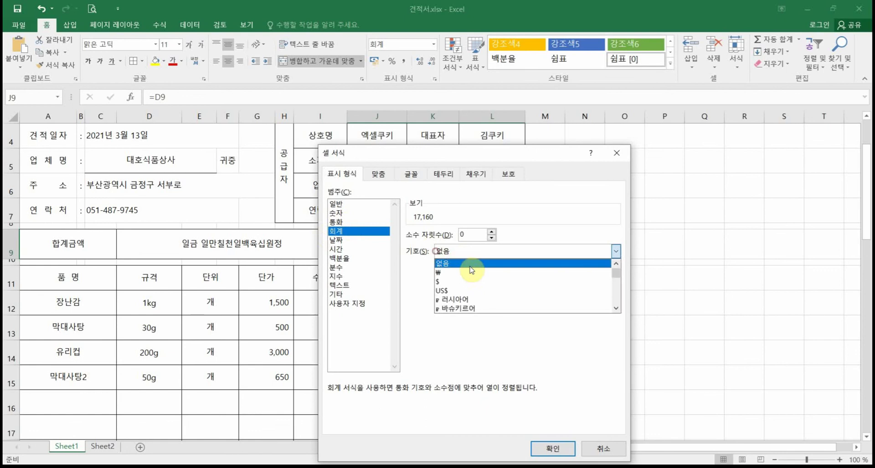
{"action": "left_click", "coordinate": [439, 272]}
{"action": "left_click", "coordinate": [553, 448]}
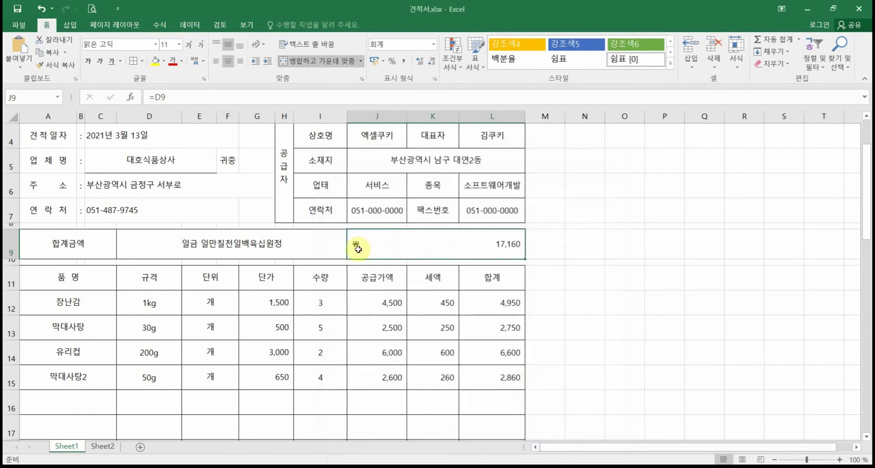
Step: Reformat J9 as 통화 currency with the ₩ symbol
{"action": "right_click", "coordinate": [439, 252]}
{"action": "left_click", "coordinate": [464, 199]}
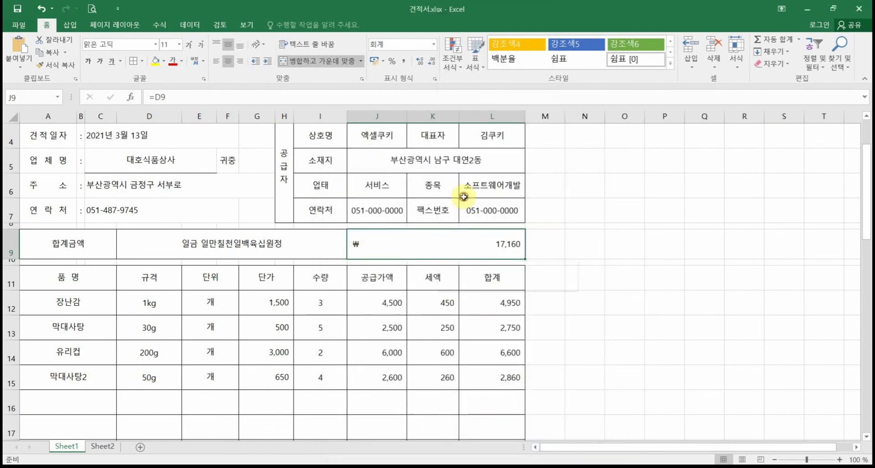
{"action": "left_click", "coordinate": [326, 107]}
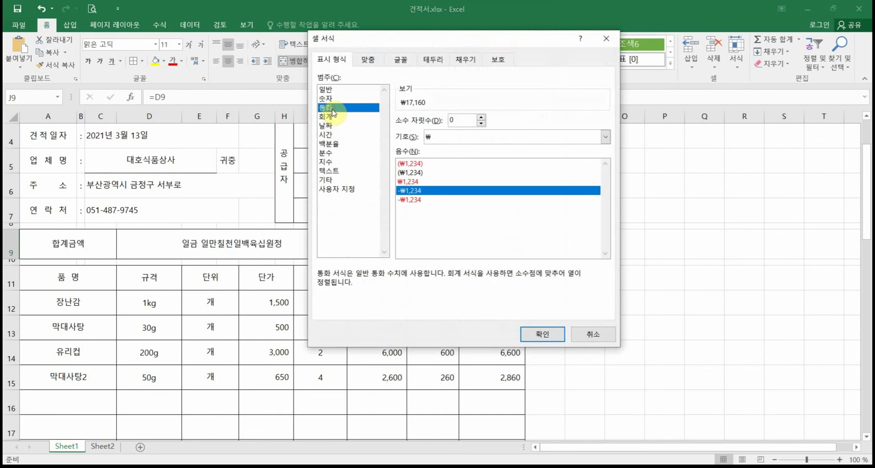
{"action": "left_click", "coordinate": [433, 137]}
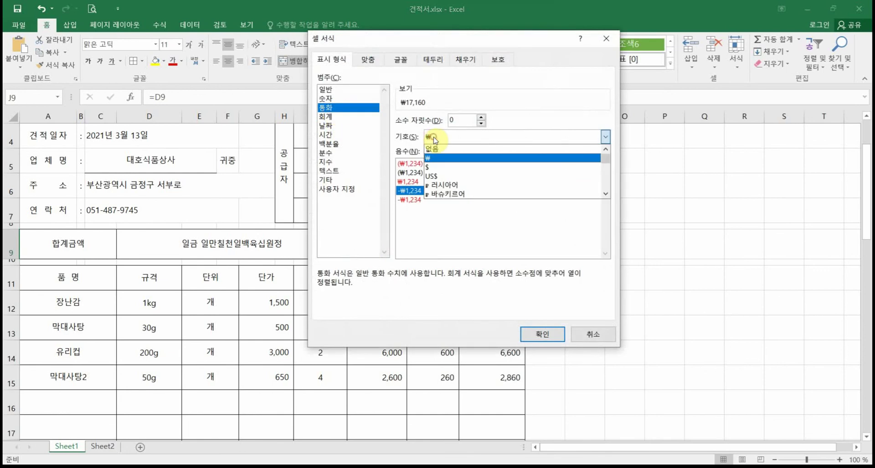
{"action": "left_click", "coordinate": [433, 160]}
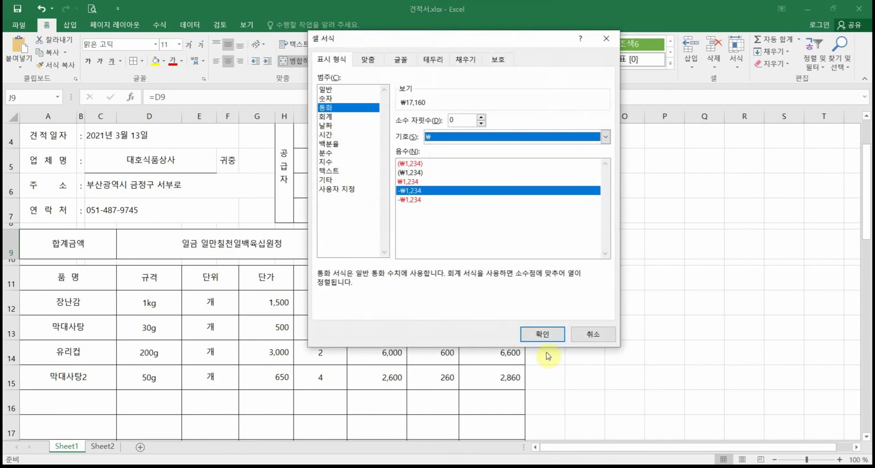
{"action": "left_click", "coordinate": [542, 334]}
Step: Inspect J9's custom number format code ₩#,##0, previewing ₩17,160
{"action": "right_click", "coordinate": [435, 254]}
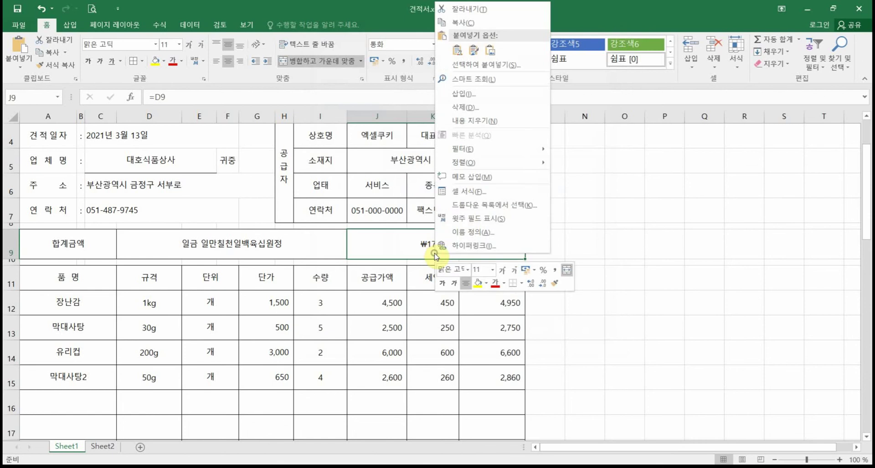
{"action": "key", "text": "Escape"}
{"action": "key", "text": "ctrl+1"}
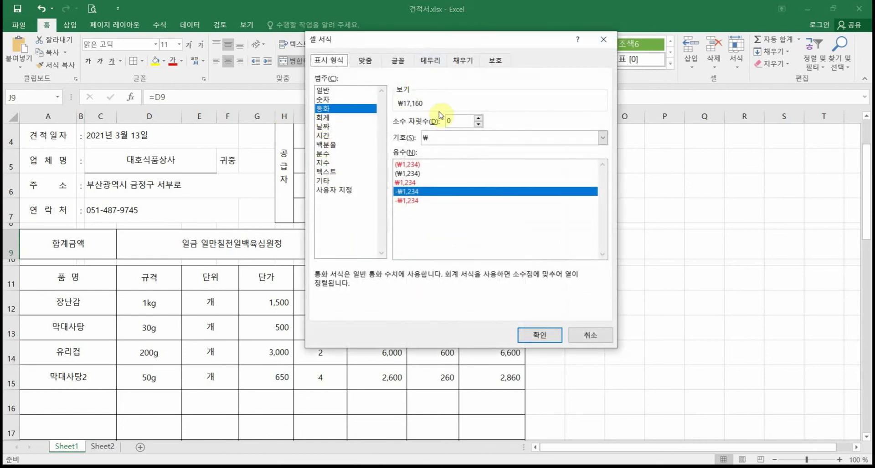
{"action": "left_click", "coordinate": [348, 190]}
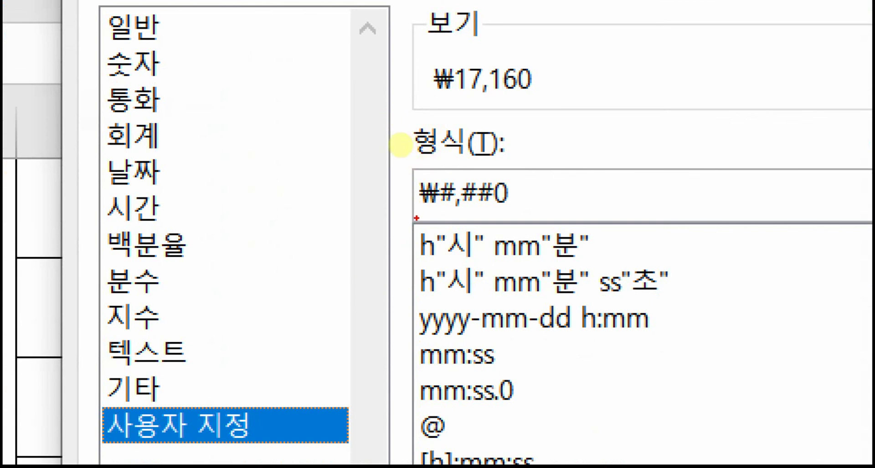
{"action": "left_click_drag", "start_coordinate": [416, 218], "coordinate": [525, 209]}
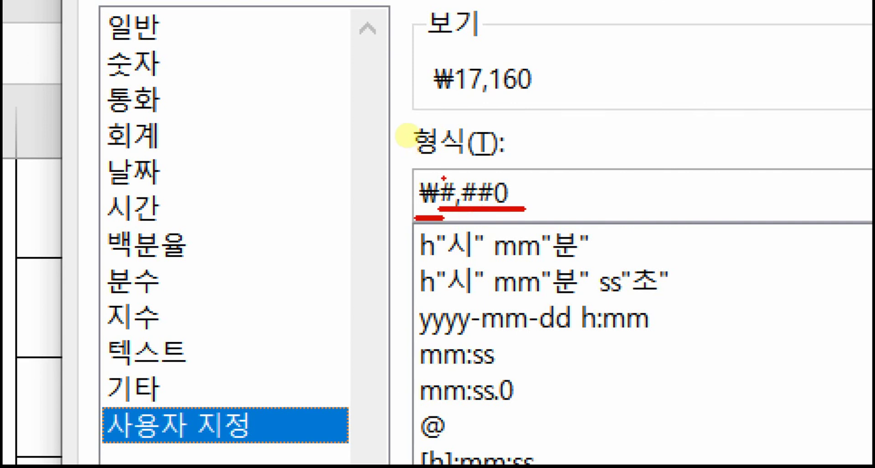
{"action": "mouse_move", "coordinate": [443, 175]}
{"action": "left_mouse_down"}
{"action": "mouse_move", "coordinate": [412, 150]}
{"action": "mouse_move", "coordinate": [387, 106]}
{"action": "left_mouse_up"}
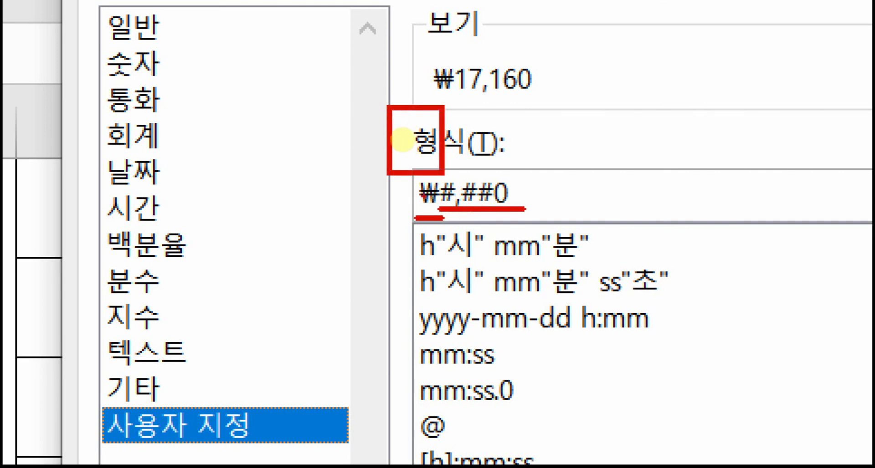
{"action": "left_click_drag", "start_coordinate": [449, 181], "coordinate": [397, 137]}
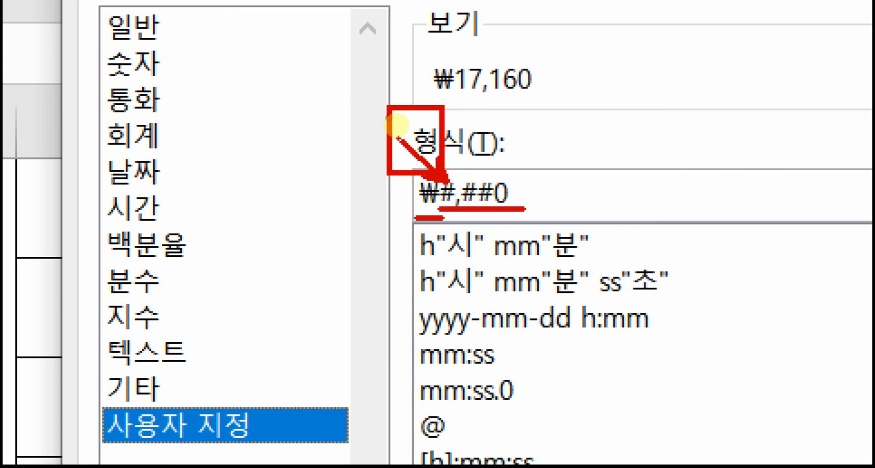
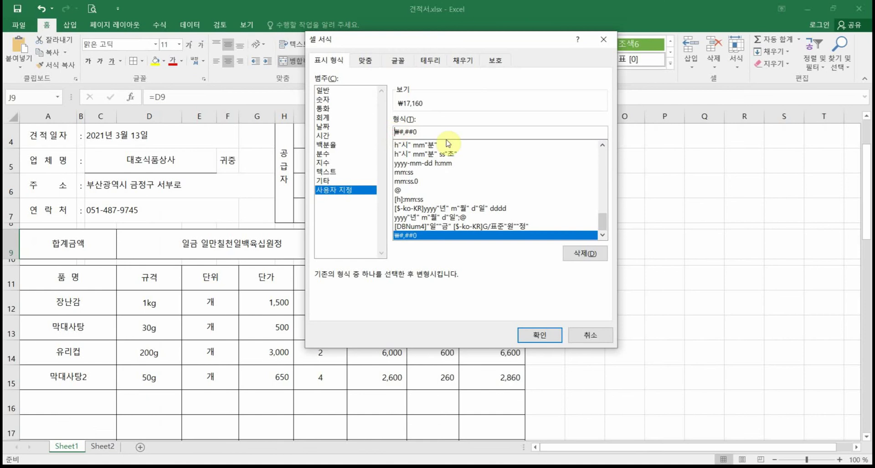
Step: Wrap the J9 total's currency format in parentheses and left-align it
{"action": "type", "text": "("}
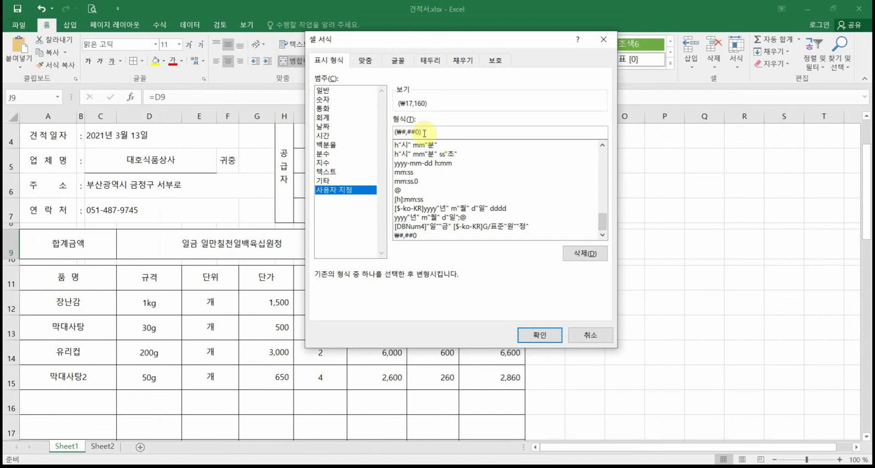
{"action": "left_click", "coordinate": [539, 335]}
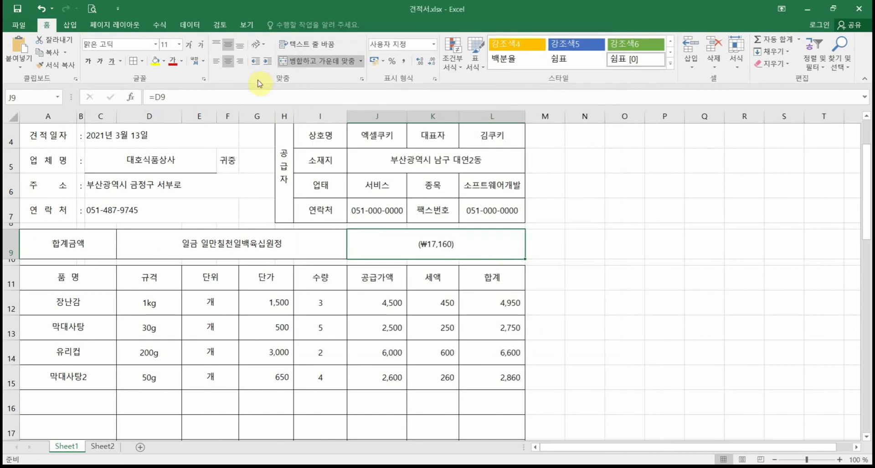
{"action": "left_click", "coordinate": [217, 62]}
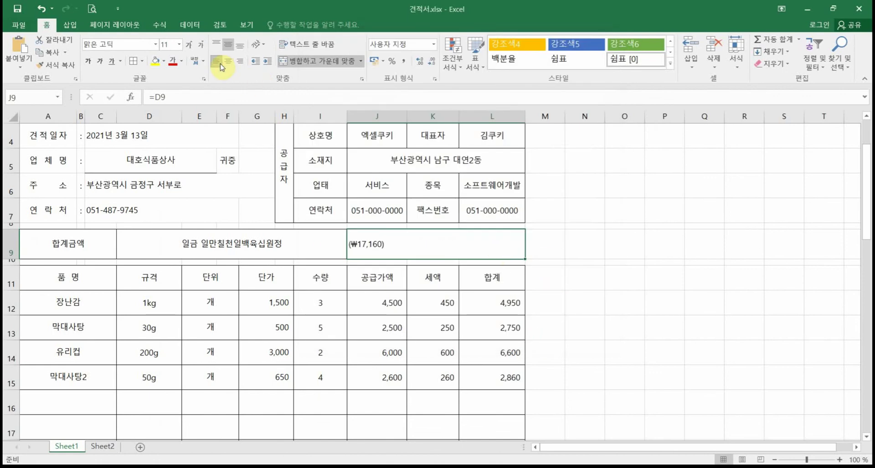
Step: Edit J9's custom format to ( ₩#,##0 ) with spaces inside the parentheses
{"action": "right_click", "coordinate": [400, 249]}
{"action": "key", "text": "Escape"}
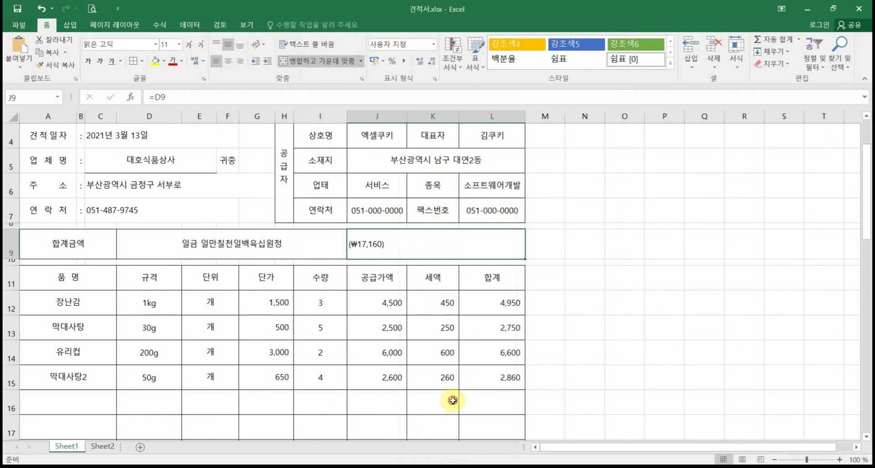
{"action": "key", "text": "ctrl+1"}
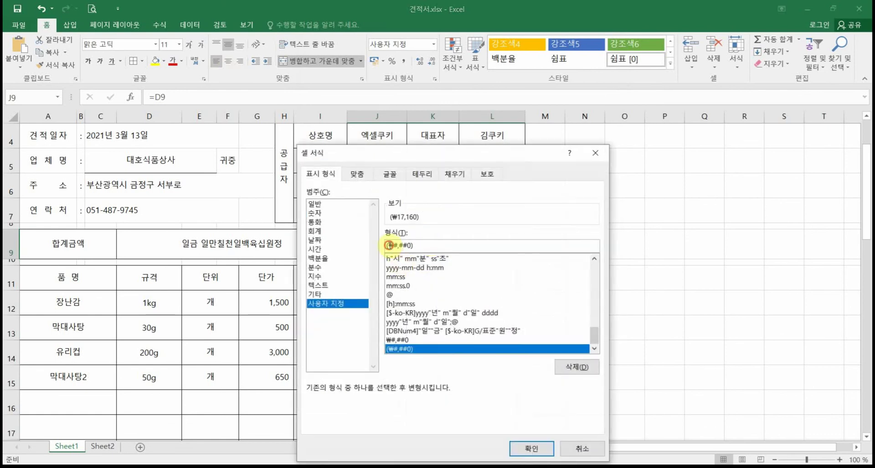
{"action": "left_click", "coordinate": [389, 245]}
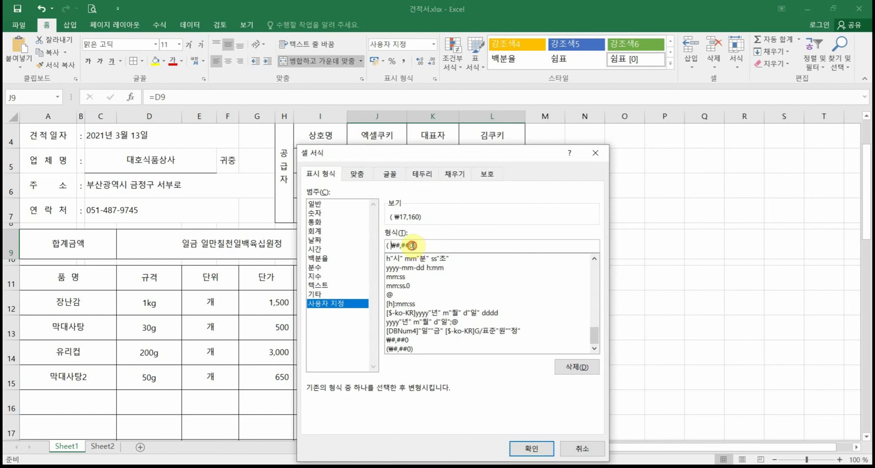
{"action": "left_click", "coordinate": [412, 246]}
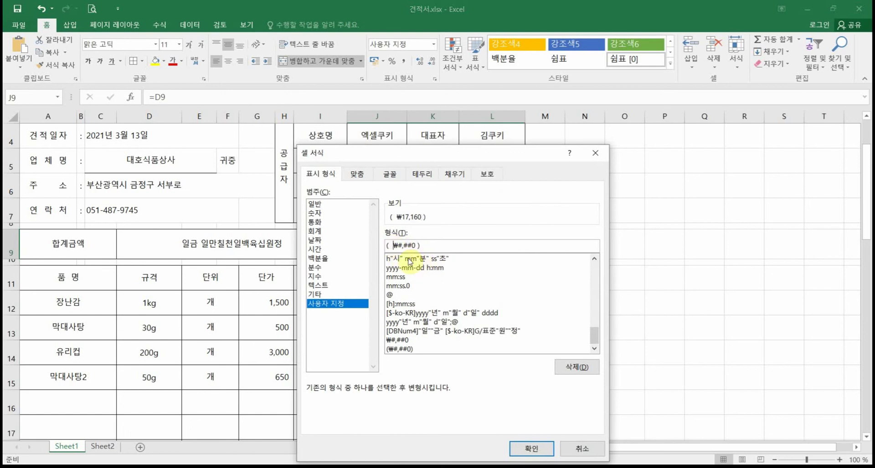
{"action": "left_click", "coordinate": [419, 245]}
{"action": "left_click", "coordinate": [531, 449]}
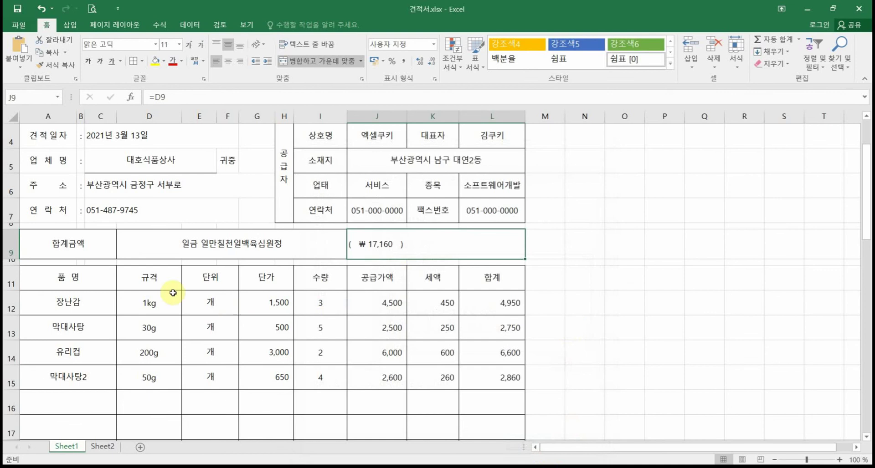
Step: Make the A9:L9 total row bold and raise its font size to 12
{"action": "left_click_drag", "start_coordinate": [84, 248], "coordinate": [412, 246]}
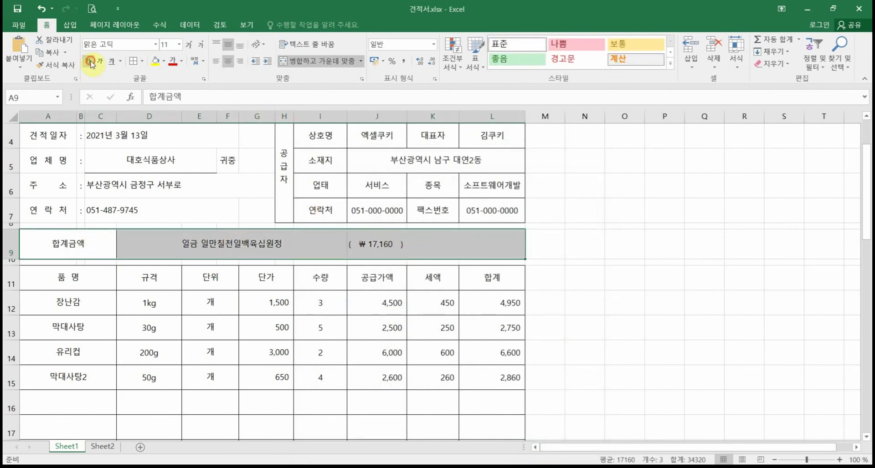
{"action": "key", "text": "ctrl+b"}
{"action": "left_click", "coordinate": [191, 49]}
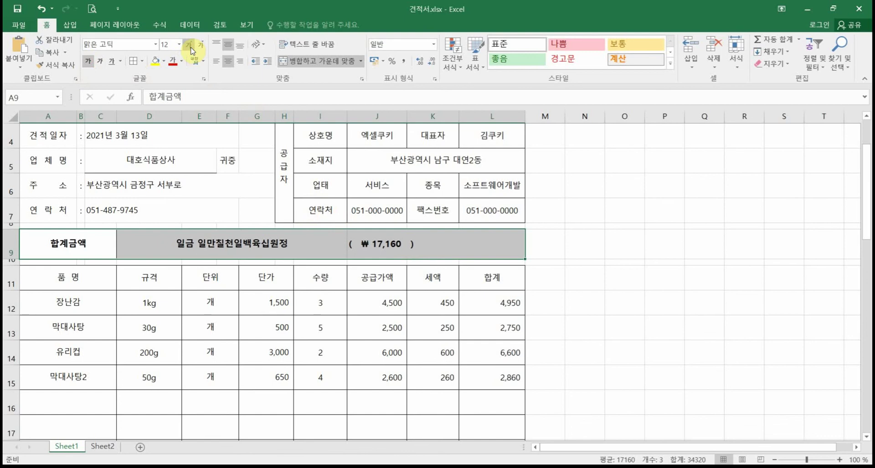
{"action": "left_click", "coordinate": [620, 376]}
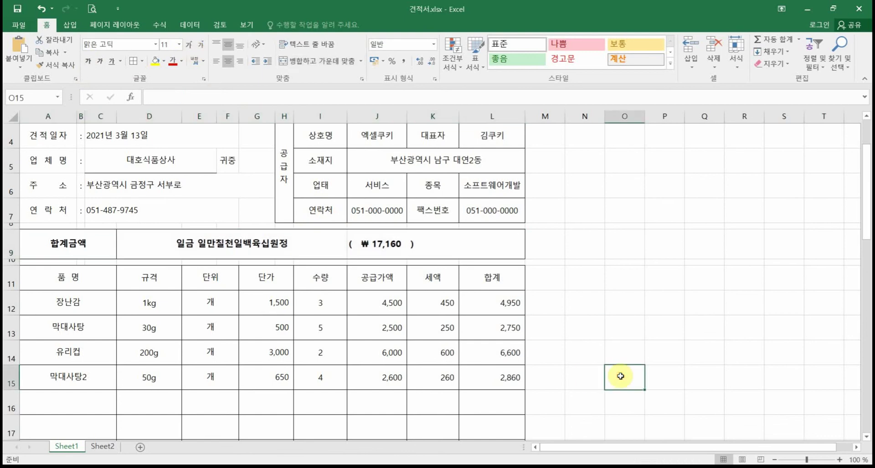
{"action": "left_click_drag", "start_coordinate": [78, 242], "coordinate": [382, 241]}
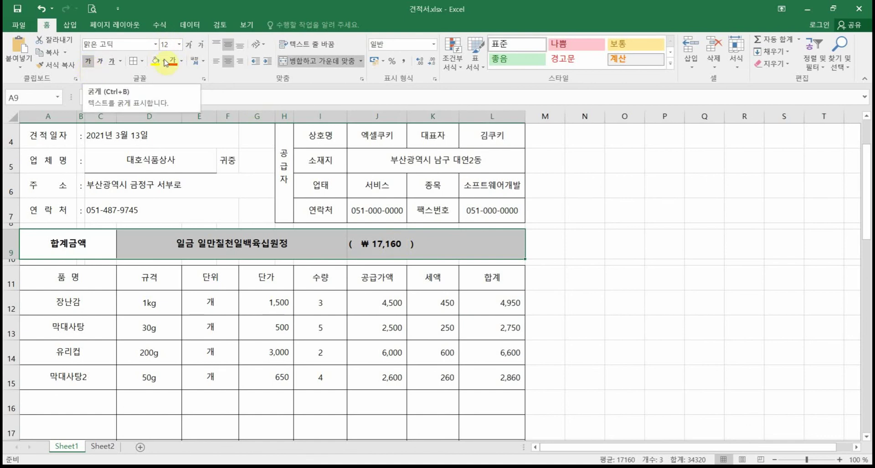
{"action": "left_click", "coordinate": [613, 364]}
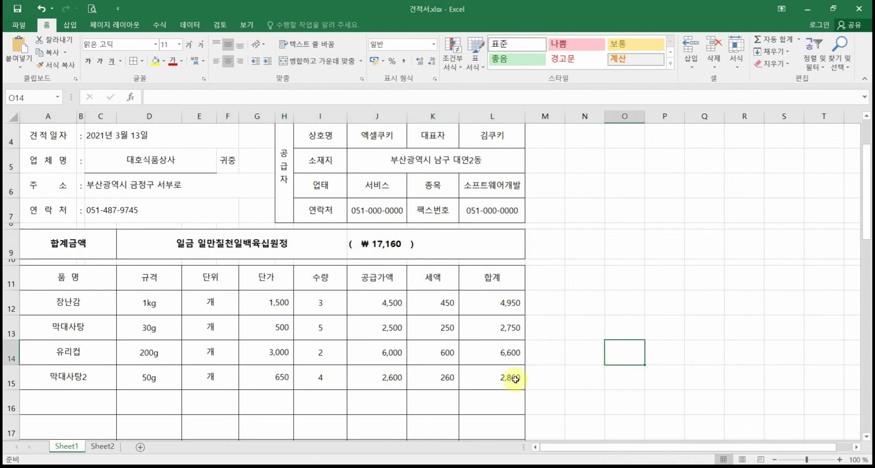
Step: Try quantities 3 and 5 in I15, settling on 10 so the total reads ₩ 21,450
{"action": "left_click", "coordinate": [322, 378]}
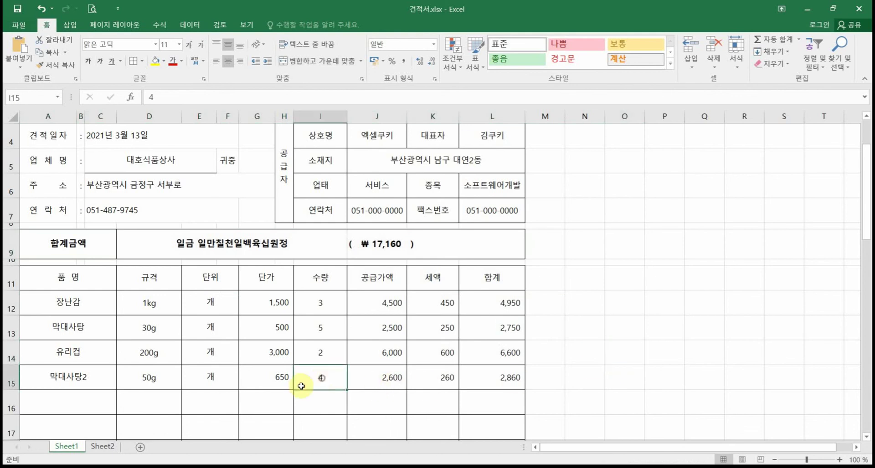
{"action": "key", "text": "Delete"}
{"action": "type", "text": "3"}
{"action": "key", "text": "Return"}
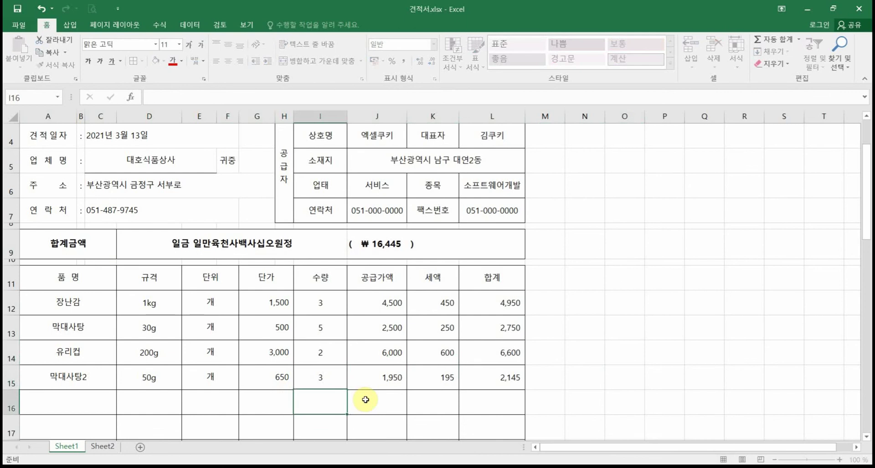
{"action": "left_click", "coordinate": [326, 385]}
{"action": "type", "text": "5"}
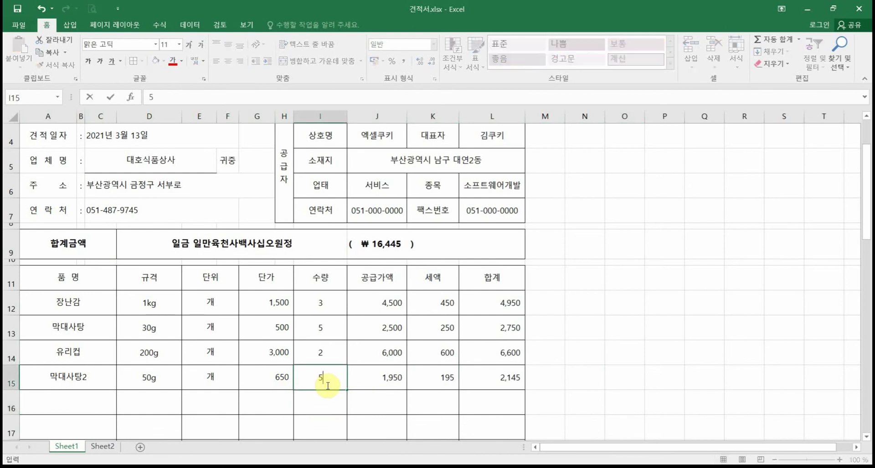
{"action": "key", "text": "Return"}
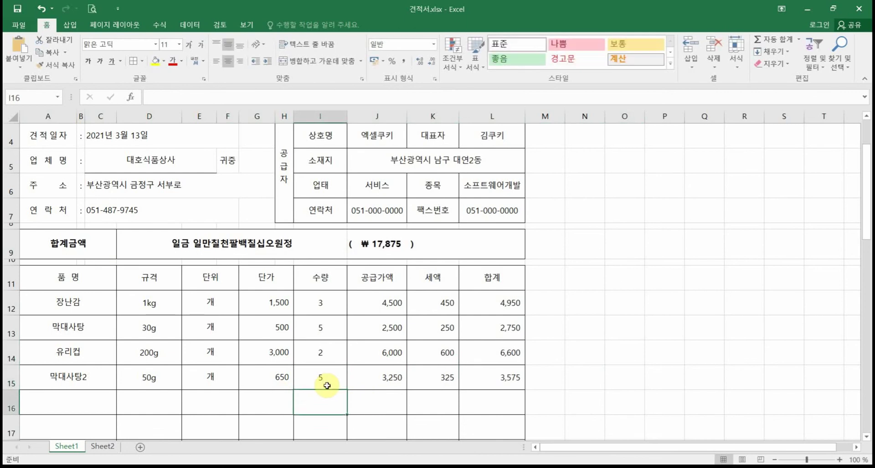
{"action": "left_click", "coordinate": [329, 378]}
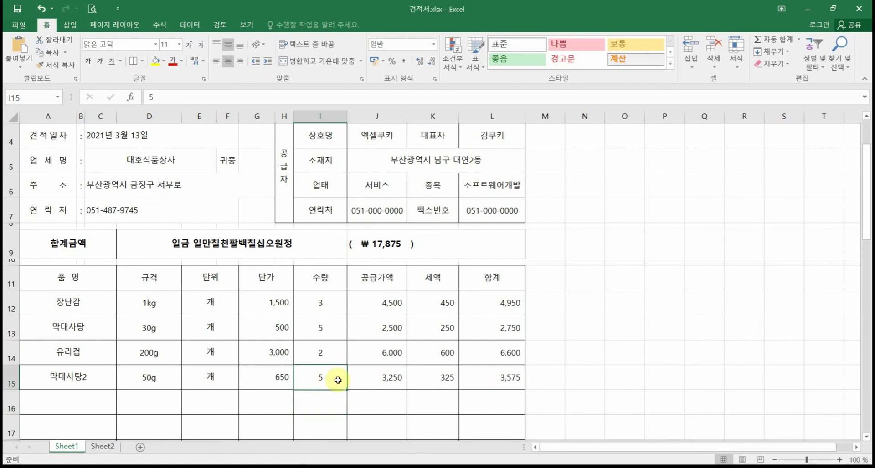
{"action": "type", "text": "10"}
{"action": "key", "text": "Return"}
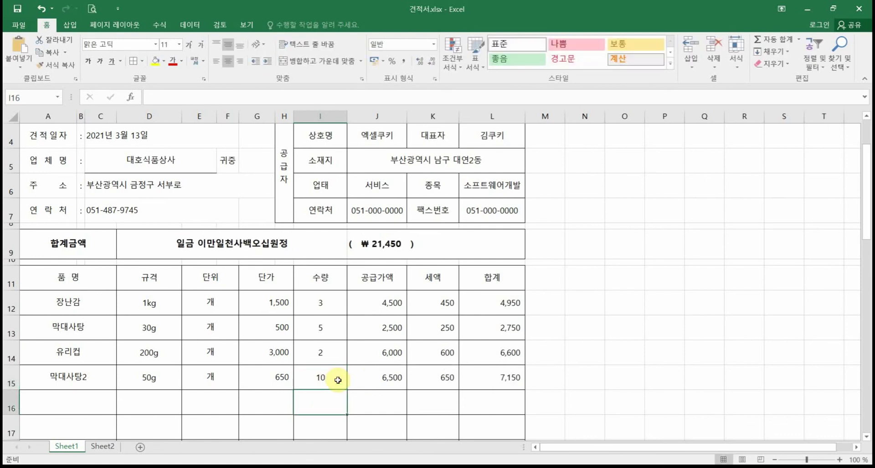
{"action": "scroll", "coordinate": [594, 309], "scroll_direction": "down", "scroll_amount": 1}
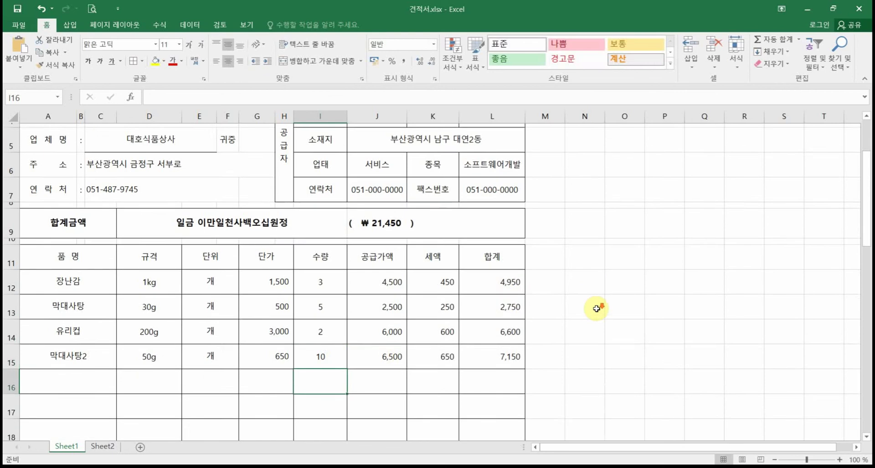
Step: Check the one-page A4 print preview, zooming in and back out before returning
{"action": "left_click", "coordinate": [92, 8]}
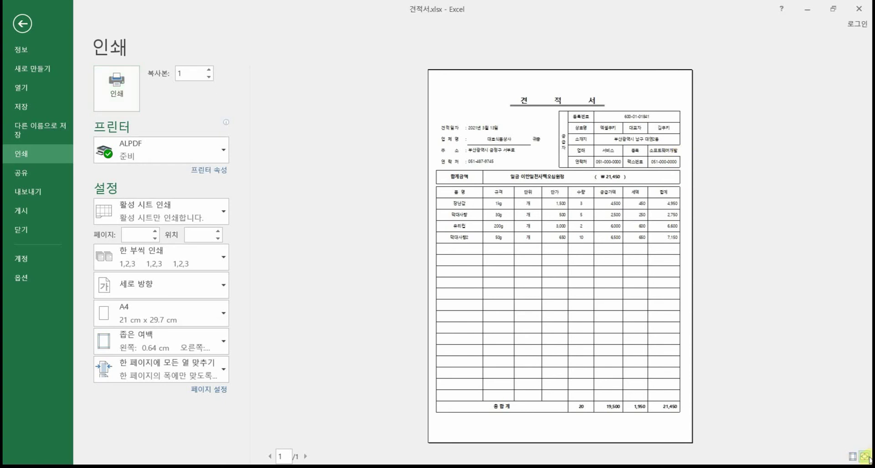
{"action": "left_click", "coordinate": [865, 456]}
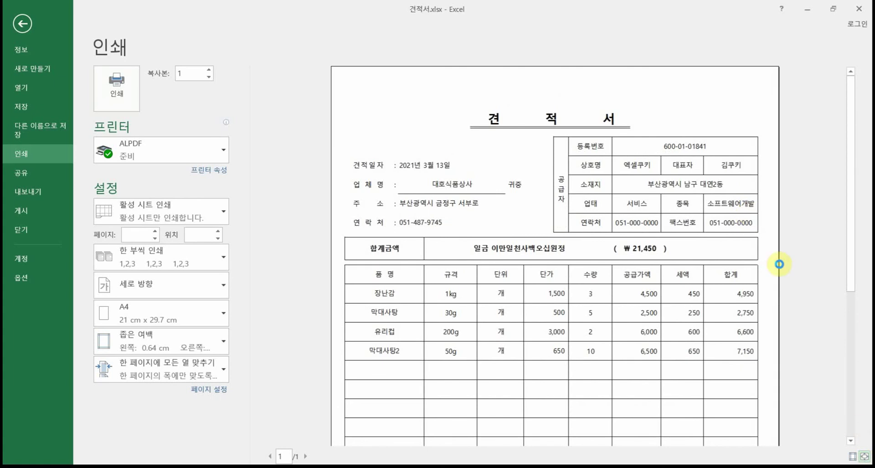
{"action": "left_click", "coordinate": [757, 216]}
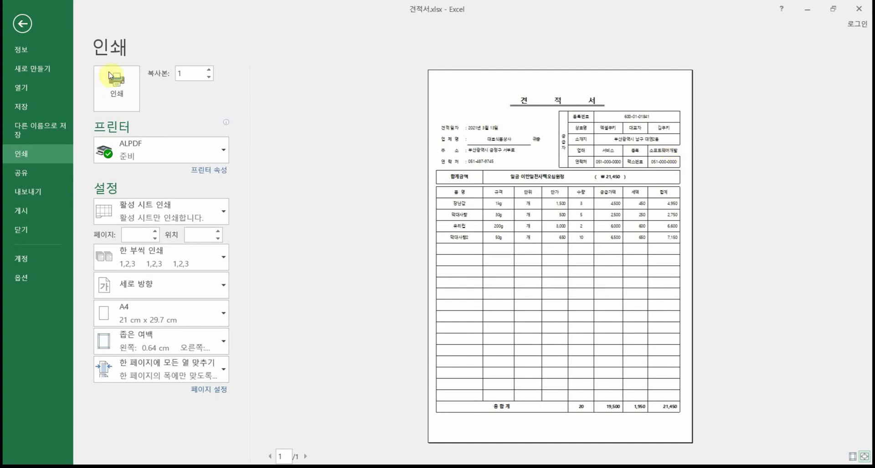
{"action": "left_click", "coordinate": [36, 28]}
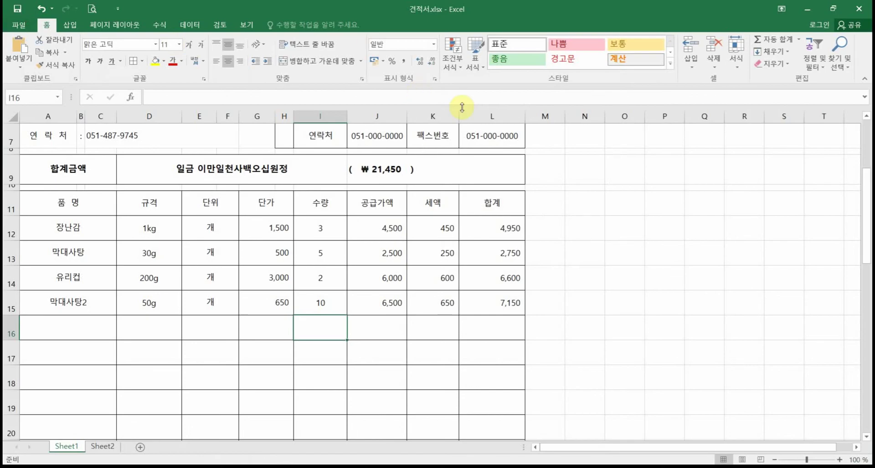
Step: Widen column L slightly and recheck the quotation in print preview
{"action": "left_click", "coordinate": [524, 117]}
{"action": "left_click_drag", "start_coordinate": [524, 118], "coordinate": [528, 116]}
{"action": "scroll", "coordinate": [531, 155], "scroll_direction": "up", "scroll_amount": 1}
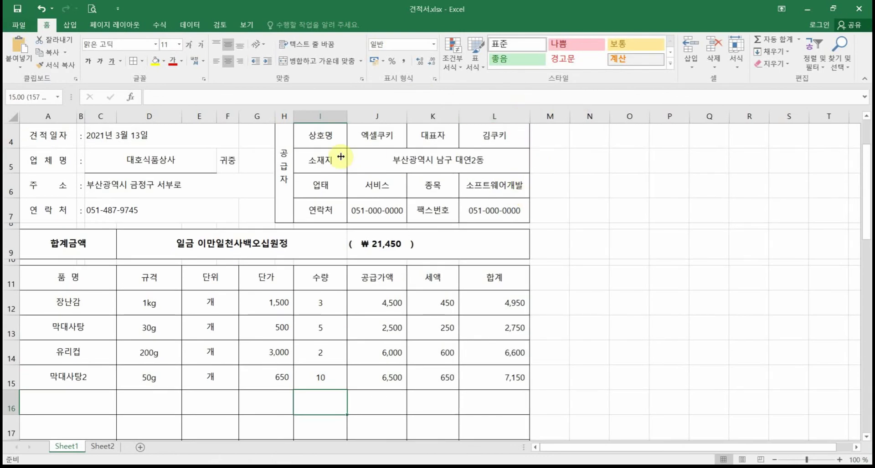
{"action": "left_click", "coordinate": [92, 8]}
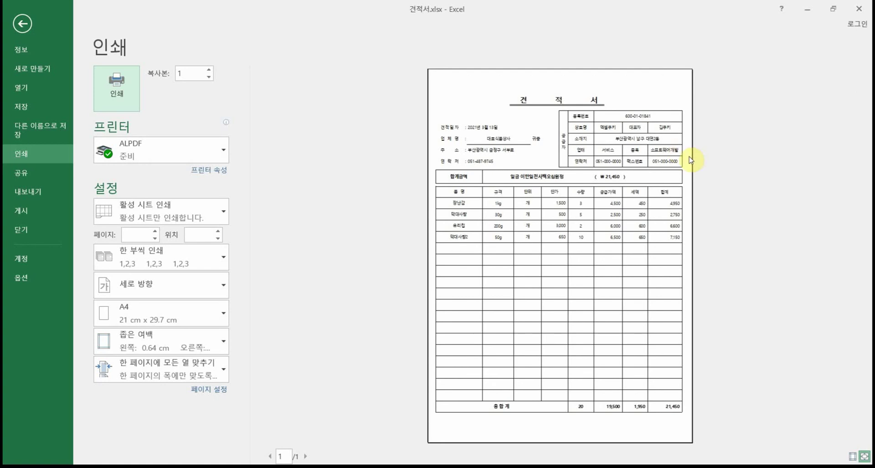
{"action": "left_click", "coordinate": [22, 24]}
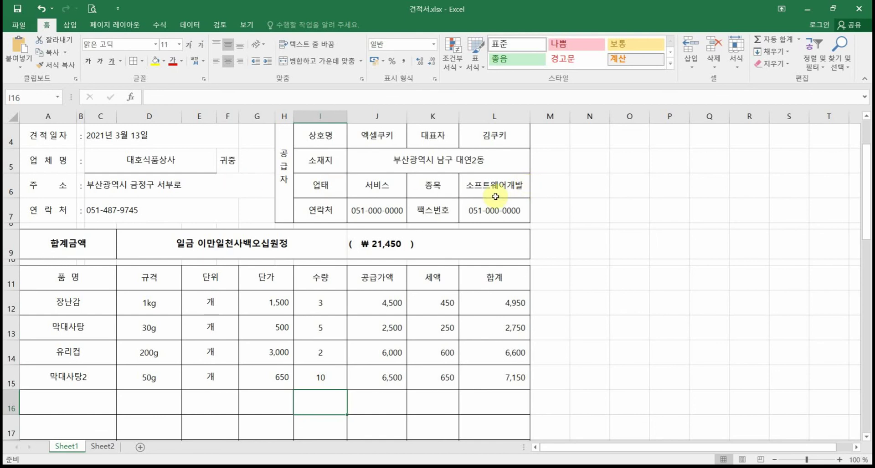
{"action": "left_click", "coordinate": [91, 8]}
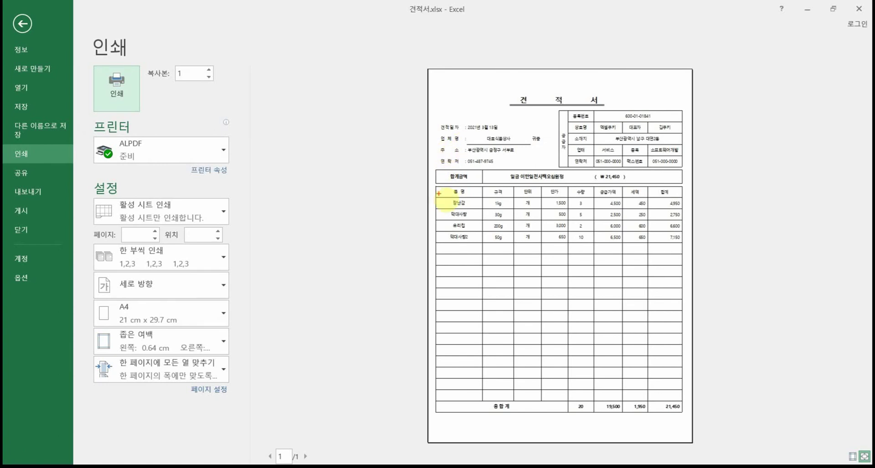
{"action": "mouse_move", "coordinate": [435, 191]}
{"action": "left_mouse_down"}
{"action": "mouse_move", "coordinate": [437, 97]}
{"action": "mouse_move", "coordinate": [626, 83]}
{"action": "mouse_move", "coordinate": [667, 87]}
{"action": "mouse_move", "coordinate": [684, 113]}
{"action": "mouse_move", "coordinate": [692, 207]}
{"action": "left_mouse_up"}
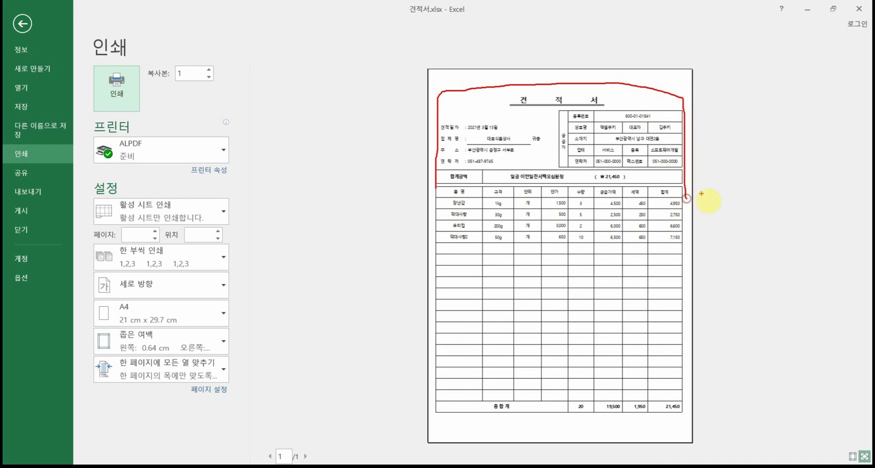
{"action": "key", "text": "Escape"}
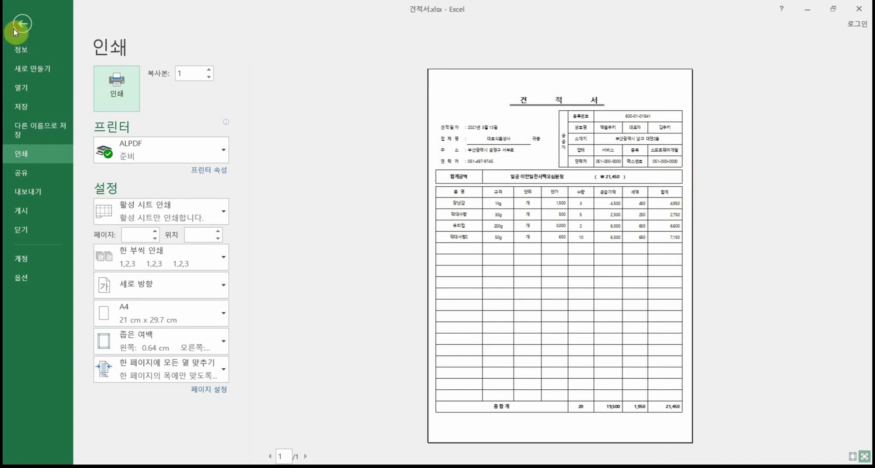
{"action": "left_click", "coordinate": [21, 23]}
{"action": "left_click", "coordinate": [105, 448]}
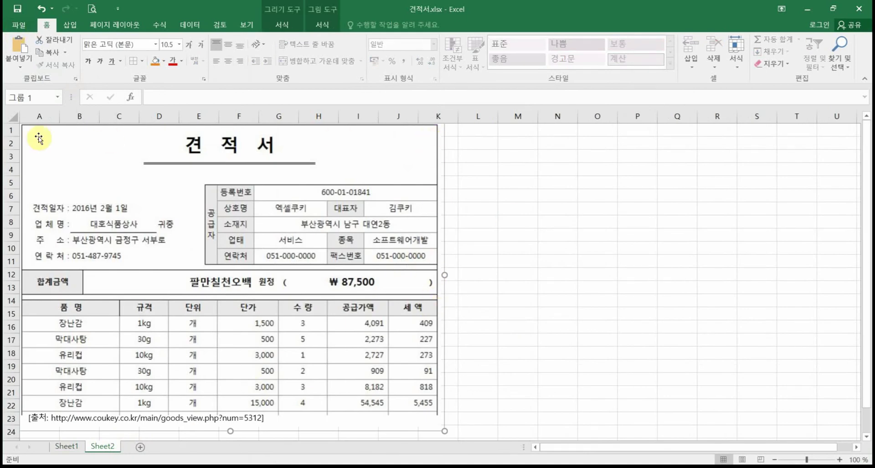
{"action": "left_click", "coordinate": [68, 447]}
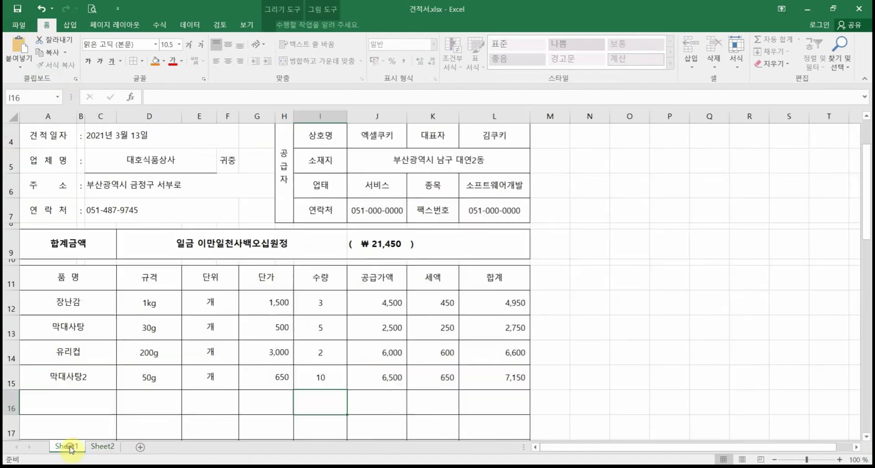
Step: Apply an outside border (바깥쪽 테두리) to the A1:L11 block
{"action": "scroll", "coordinate": [105, 228], "scroll_direction": "up", "scroll_amount": 1}
{"action": "mouse_move", "coordinate": [53, 136]}
{"action": "left_mouse_down"}
{"action": "mouse_move", "coordinate": [101, 221]}
{"action": "mouse_move", "coordinate": [112, 337]}
{"action": "mouse_move", "coordinate": [136, 437]}
{"action": "mouse_move", "coordinate": [149, 428]}
{"action": "mouse_move", "coordinate": [174, 303]}
{"action": "left_mouse_up"}
{"action": "scroll", "coordinate": [215, 228], "scroll_direction": "up", "scroll_amount": 7}
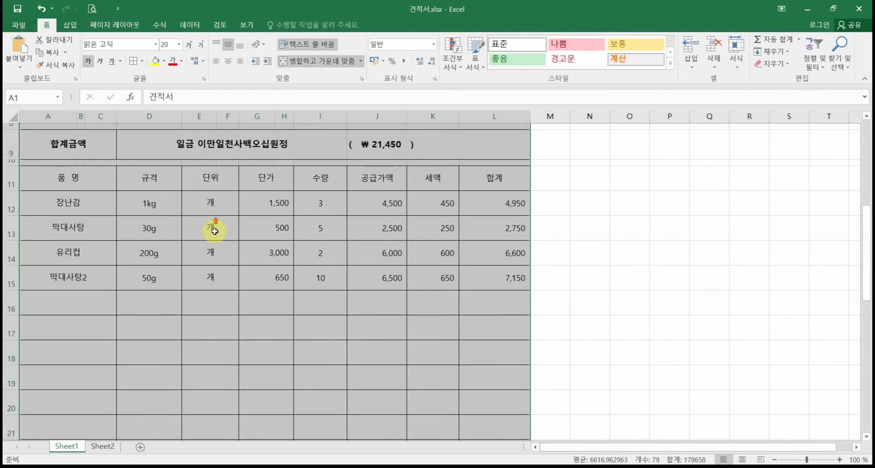
{"action": "left_click_drag", "start_coordinate": [107, 136], "coordinate": [127, 339]}
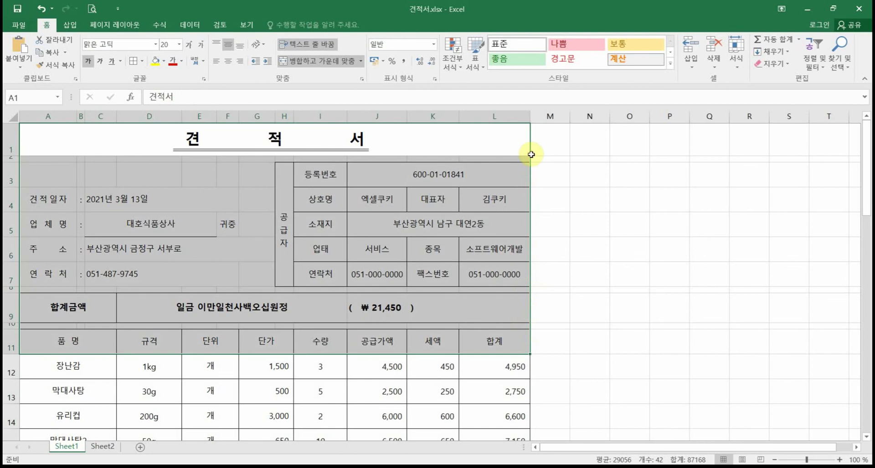
{"action": "left_click", "coordinate": [142, 62]}
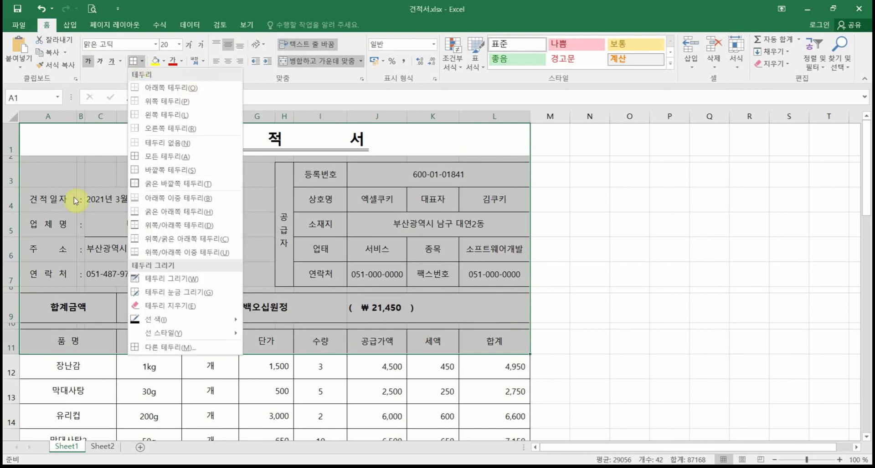
{"action": "left_click", "coordinate": [175, 171]}
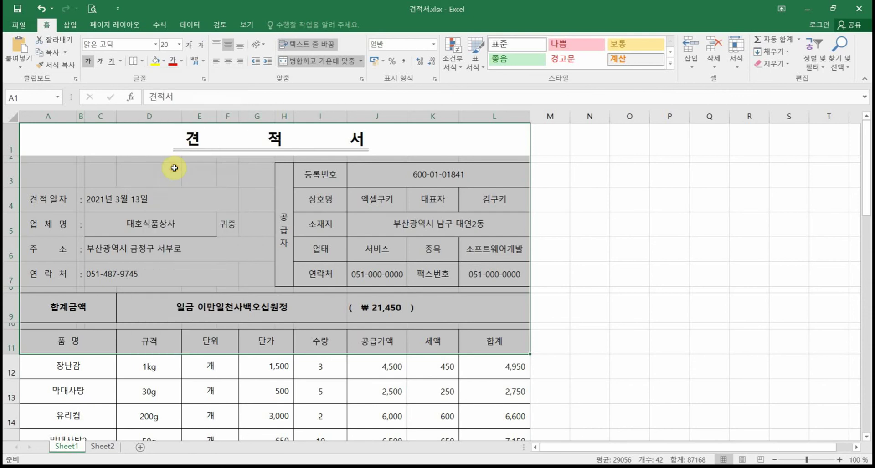
{"action": "left_click", "coordinate": [599, 234]}
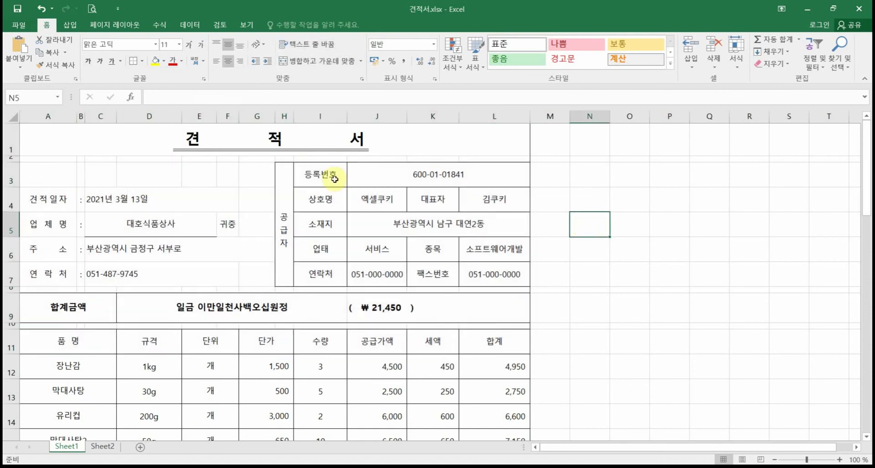
Step: After a print preview check, drag the title row 1 taller
{"action": "left_click", "coordinate": [91, 9]}
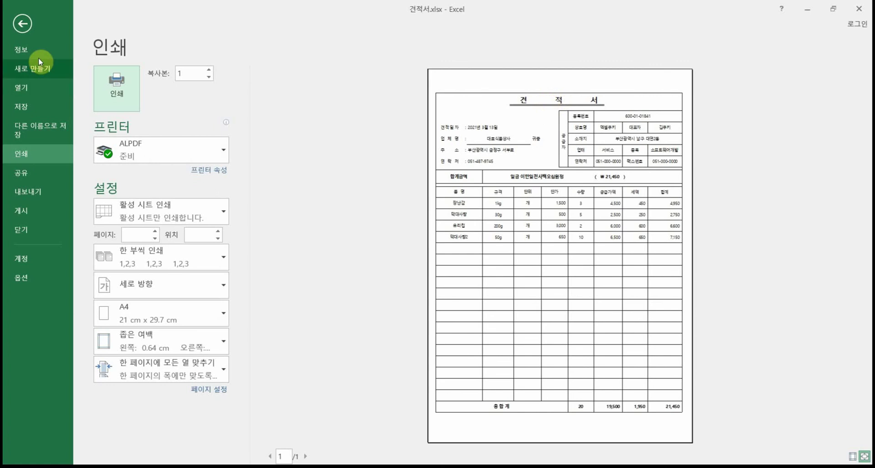
{"action": "left_click", "coordinate": [25, 25]}
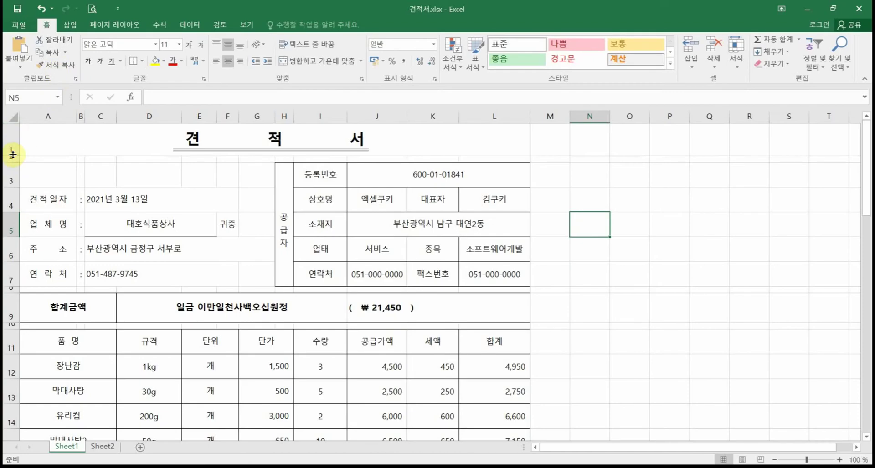
{"action": "left_click_drag", "start_coordinate": [13, 155], "coordinate": [15, 166]}
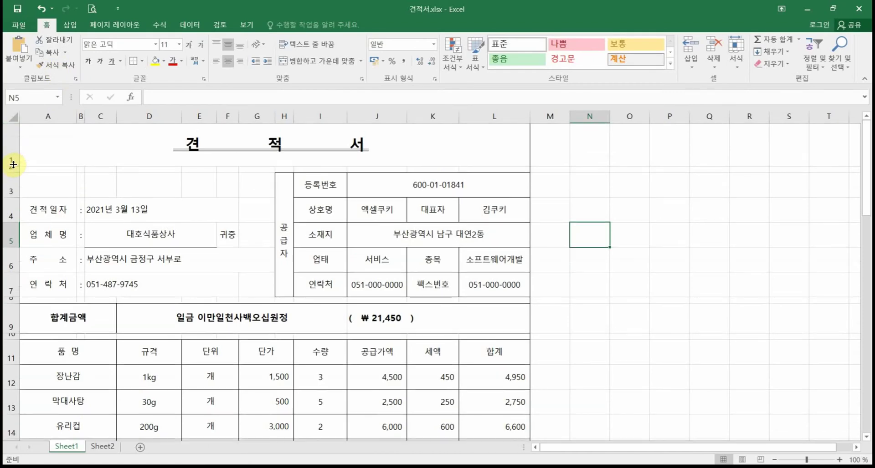
Step: Undo the row 1 resize and insert a short blank row above the title
{"action": "left_click", "coordinate": [40, 8]}
{"action": "left_click", "coordinate": [4, 143]}
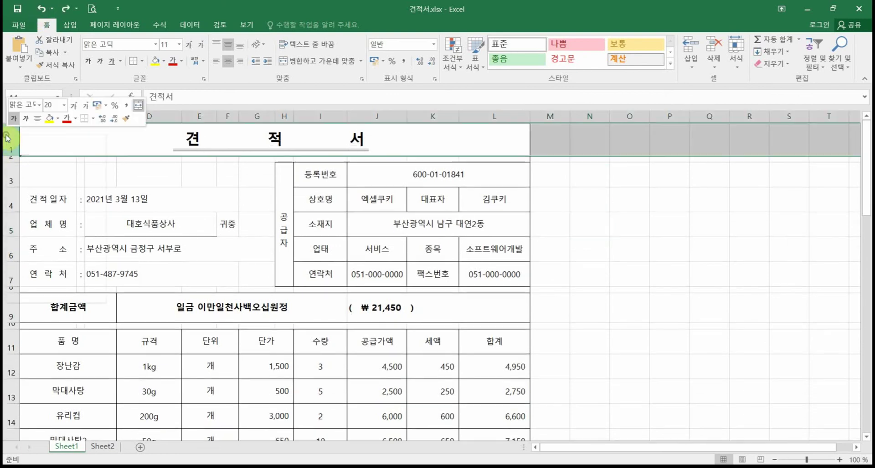
{"action": "right_click", "coordinate": [5, 143]}
{"action": "key", "text": "Escape"}
{"action": "key", "text": "ctrl+shift+plus"}
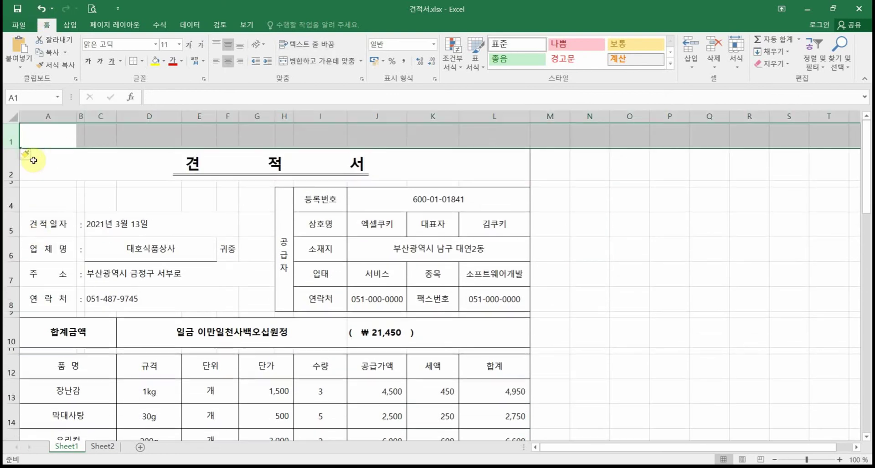
{"action": "left_click_drag", "start_coordinate": [14, 148], "coordinate": [111, 134]}
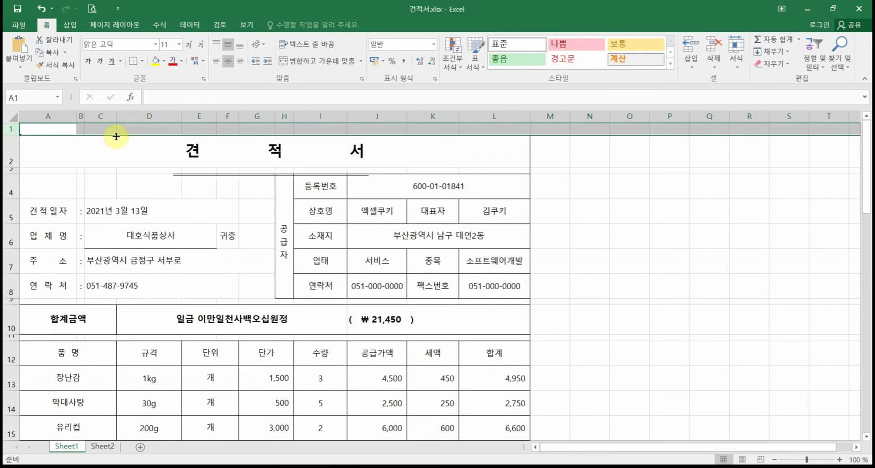
{"action": "left_click", "coordinate": [105, 159]}
{"action": "left_click", "coordinate": [616, 193]}
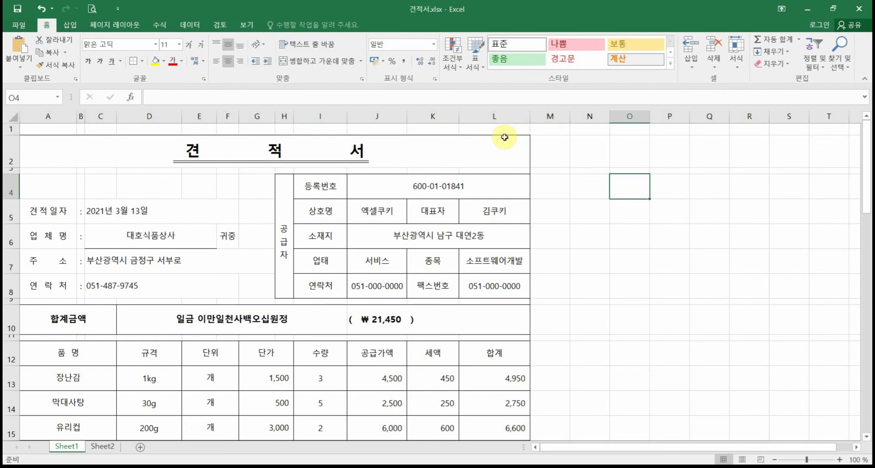
Step: In Format Cells > Border, remove the top line from the merged 견적서 title cell in row 2
{"action": "left_click_drag", "start_coordinate": [322, 123], "coordinate": [453, 122]}
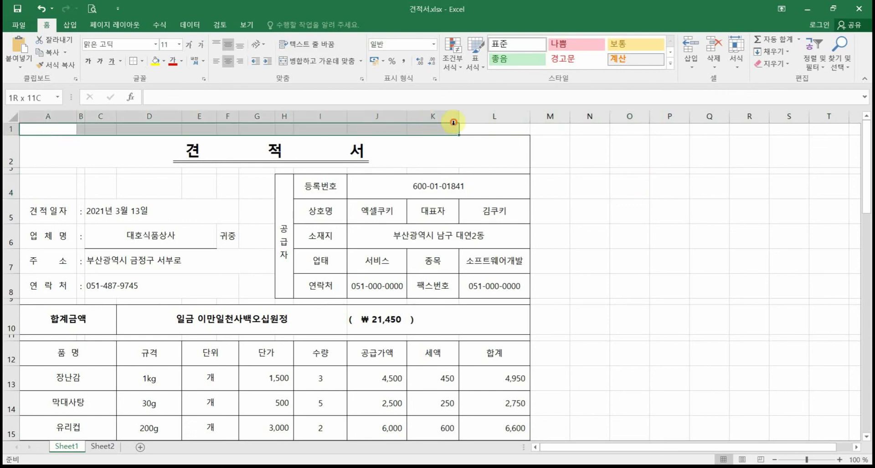
{"action": "left_click", "coordinate": [406, 149]}
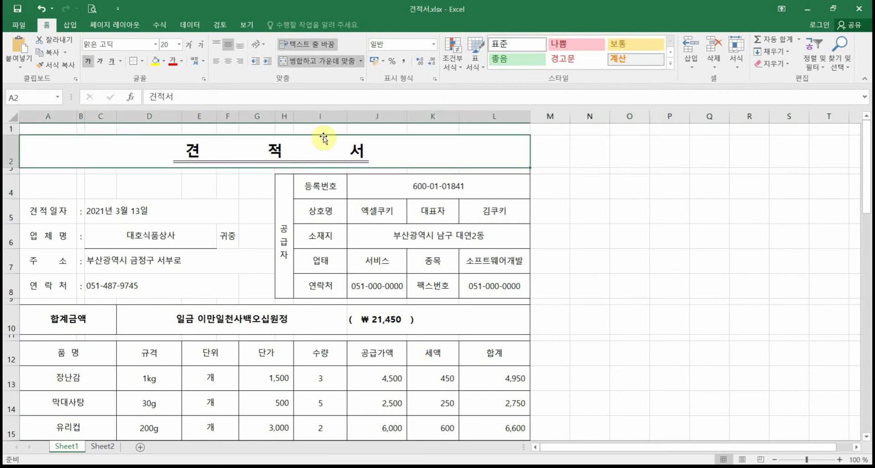
{"action": "right_click", "coordinate": [394, 146]}
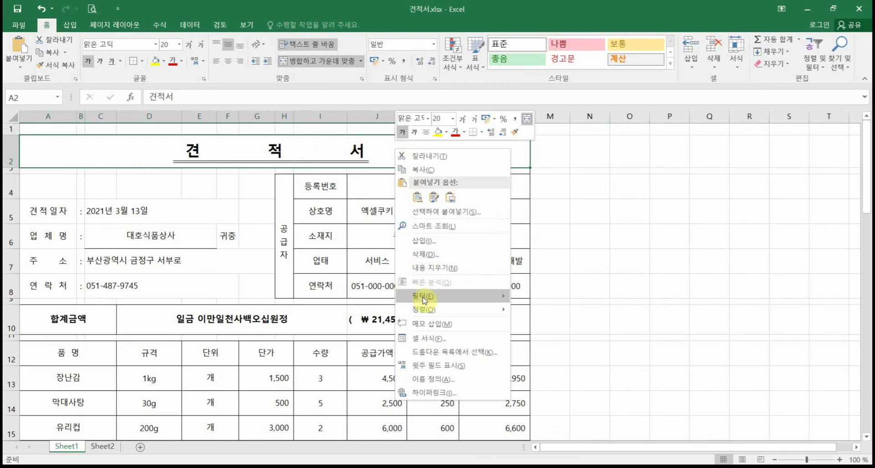
{"action": "left_click", "coordinate": [436, 339]}
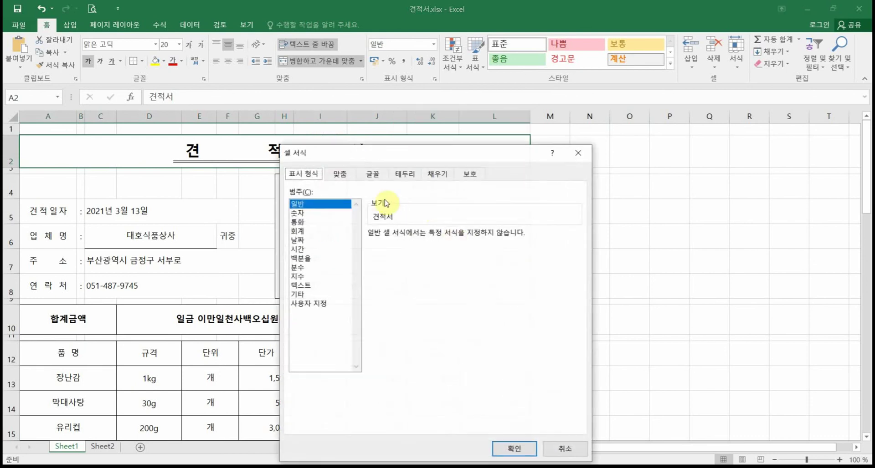
{"action": "left_click", "coordinate": [405, 176]}
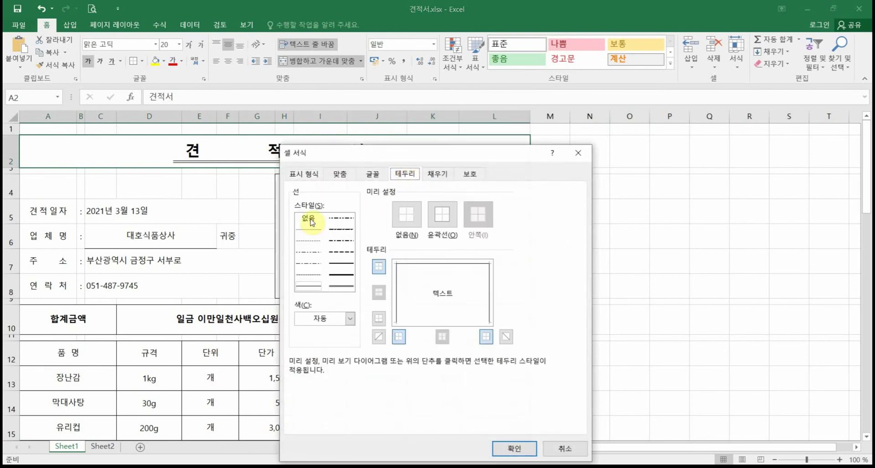
{"action": "left_click", "coordinate": [375, 265]}
{"action": "left_click", "coordinate": [534, 450]}
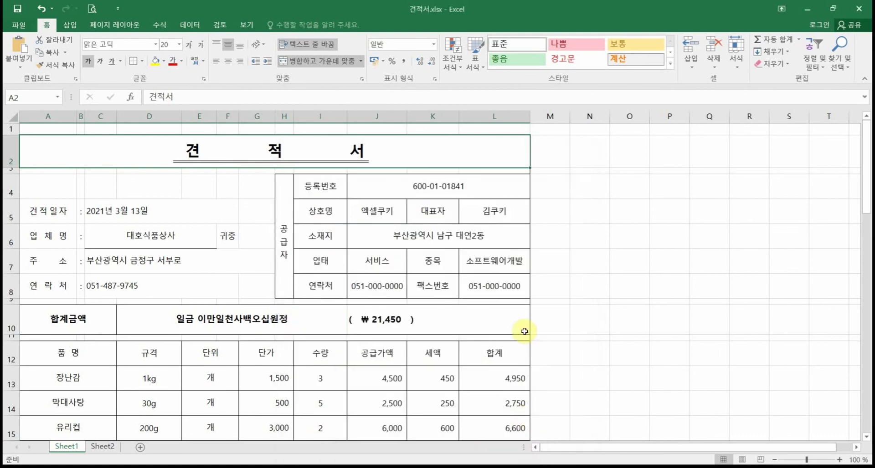
Step: Apply an outside border (바깥쪽 테두리) around A1:L12
{"action": "left_click_drag", "start_coordinate": [31, 129], "coordinate": [460, 353]}
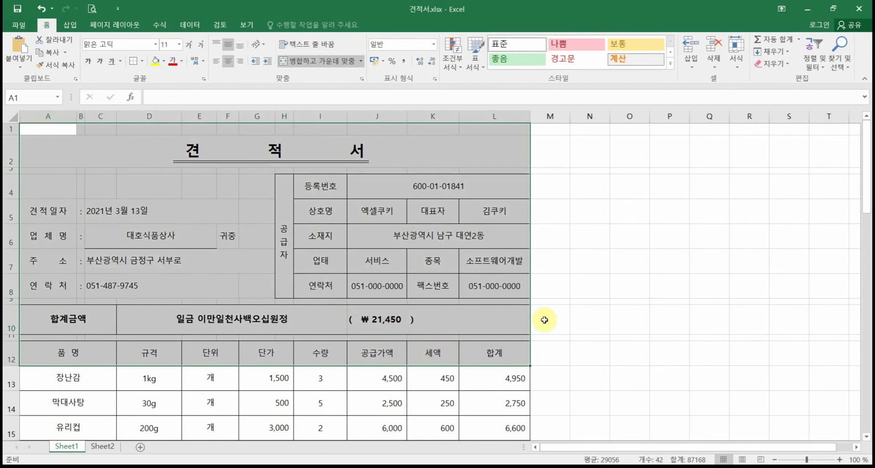
{"action": "left_click", "coordinate": [142, 62]}
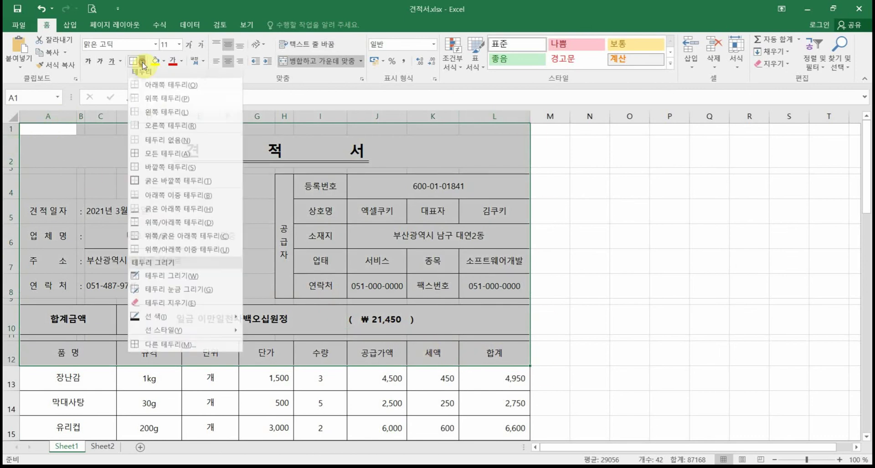
{"action": "left_click", "coordinate": [176, 171]}
{"action": "left_click", "coordinate": [583, 287]}
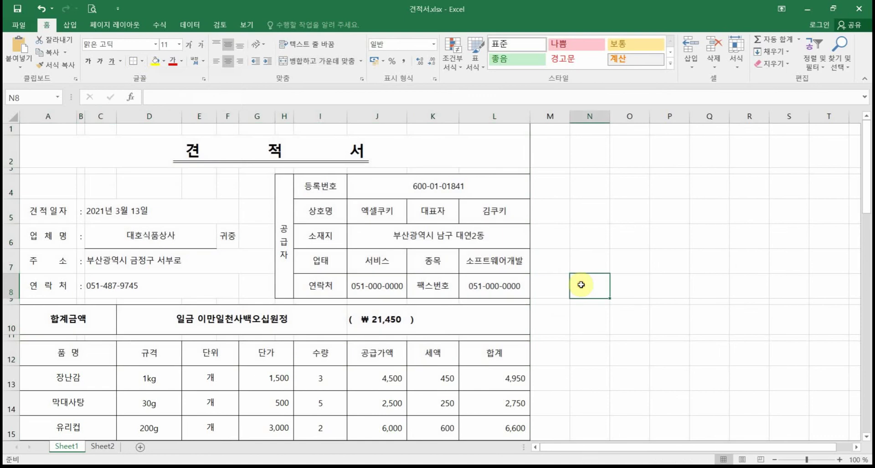
Step: Check the print preview, then make row 3 slightly taller
{"action": "left_click", "coordinate": [92, 8]}
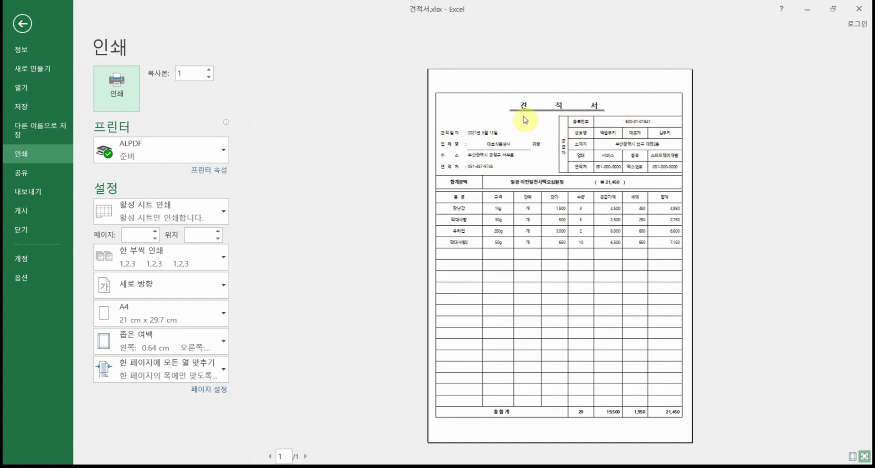
{"action": "left_click", "coordinate": [19, 27]}
{"action": "left_click_drag", "start_coordinate": [7, 172], "coordinate": [11, 181]}
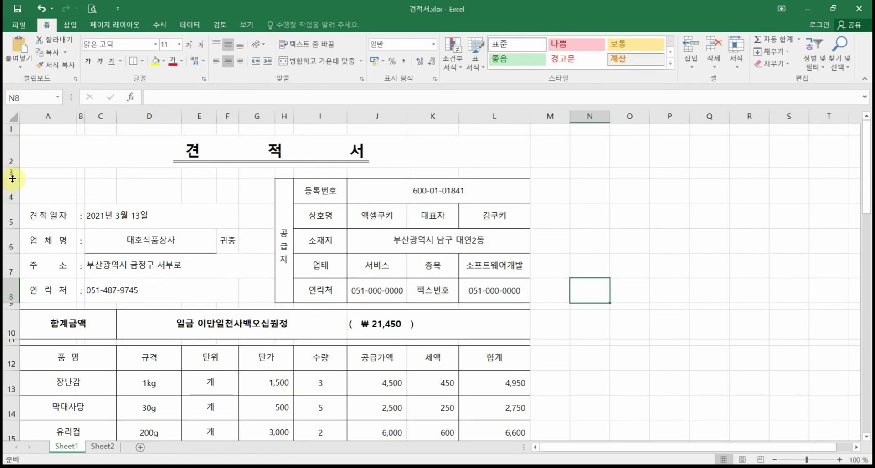
{"action": "scroll", "coordinate": [588, 374], "scroll_direction": "down", "scroll_amount": 9}
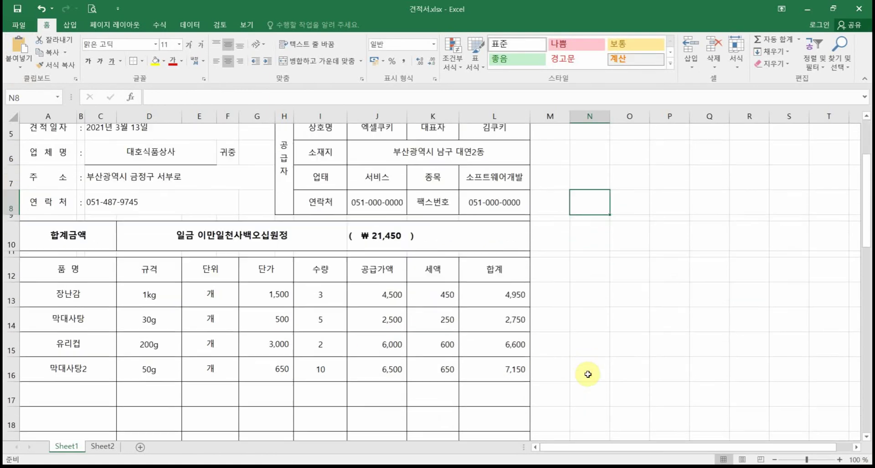
{"action": "scroll", "coordinate": [587, 371], "scroll_direction": "down", "scroll_amount": 1}
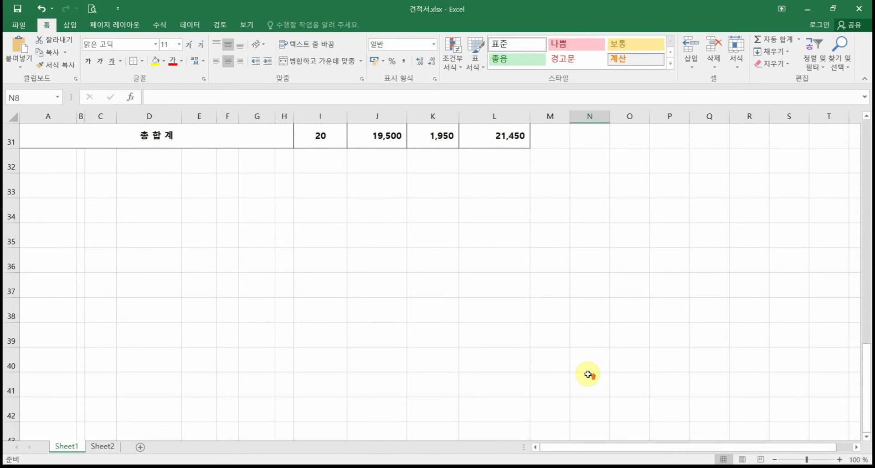
{"action": "scroll", "coordinate": [586, 371], "scroll_direction": "up", "scroll_amount": 1}
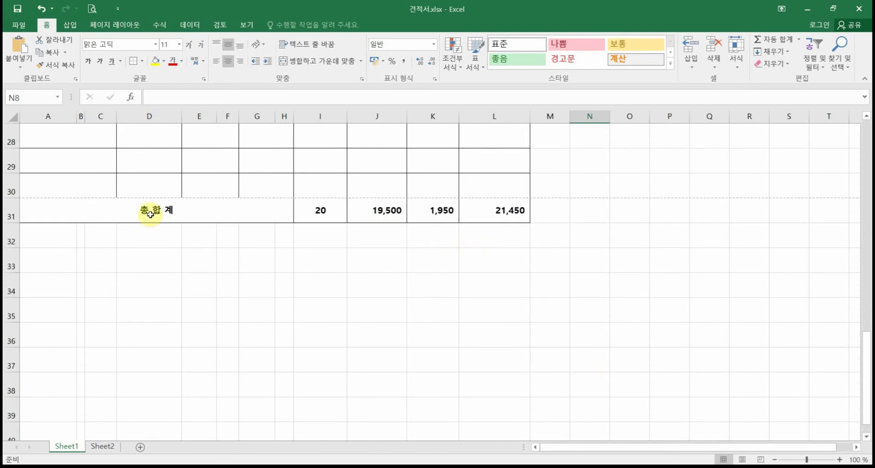
{"action": "left_click", "coordinate": [91, 9]}
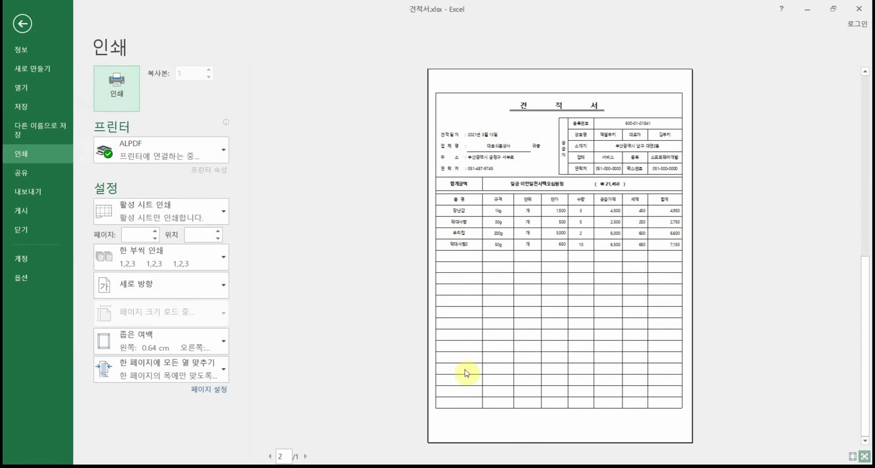
{"action": "left_click", "coordinate": [31, 15]}
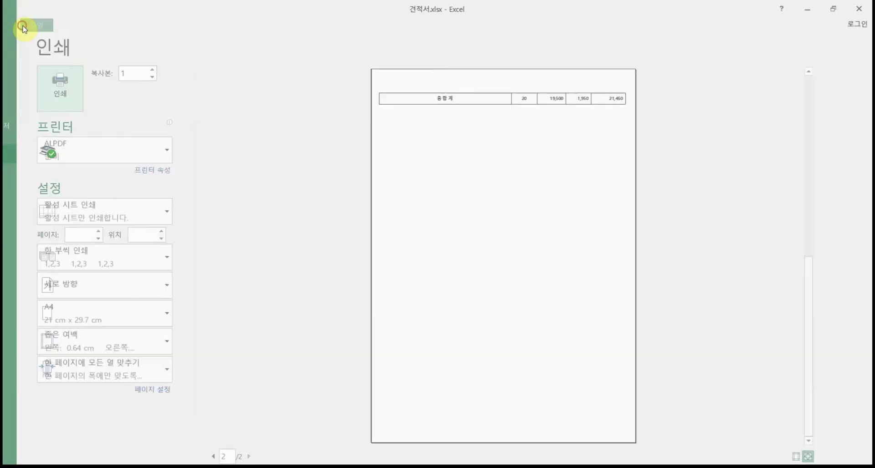
{"action": "scroll", "coordinate": [35, 248], "scroll_direction": "up", "scroll_amount": 4}
Step: Delete blank row 21 so 총 합 계 moves up to row 30, above the page break
{"action": "left_click", "coordinate": [11, 259]}
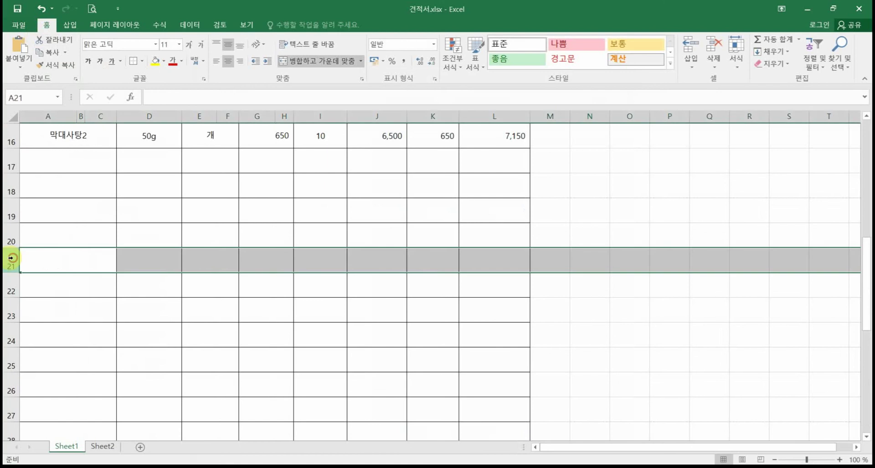
{"action": "right_click", "coordinate": [11, 259]}
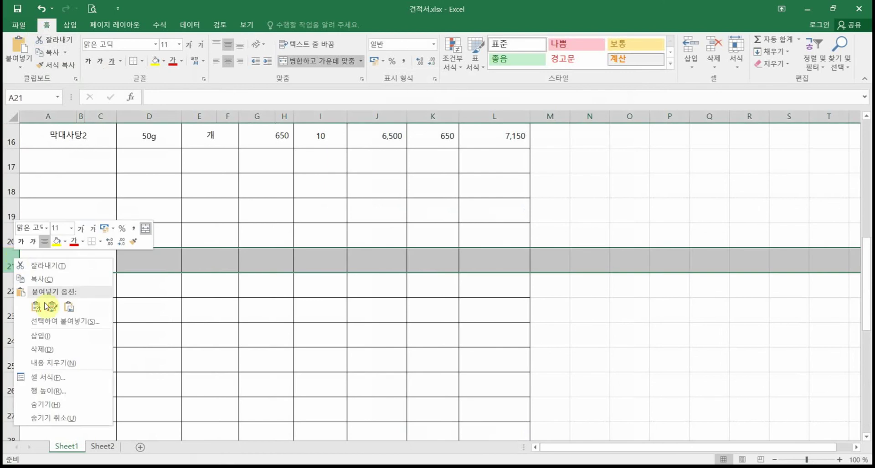
{"action": "left_click", "coordinate": [57, 350]}
{"action": "scroll", "coordinate": [400, 286], "scroll_direction": "down", "scroll_amount": 2}
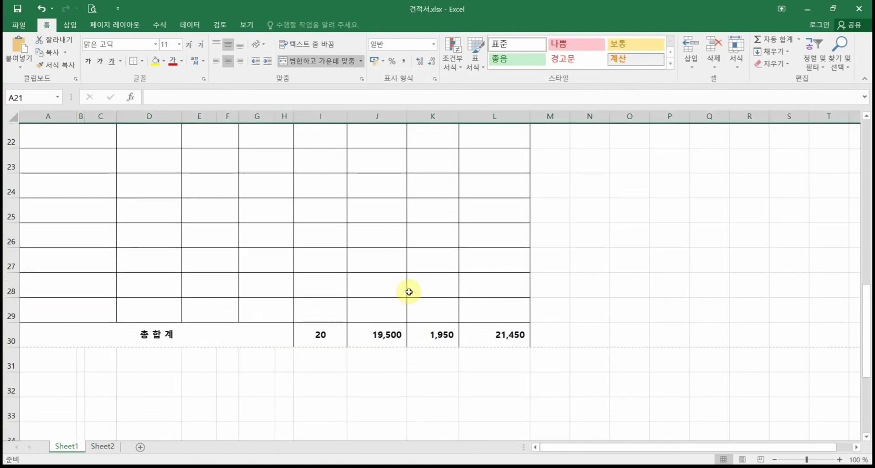
{"action": "scroll", "coordinate": [349, 331], "scroll_direction": "up", "scroll_amount": 4}
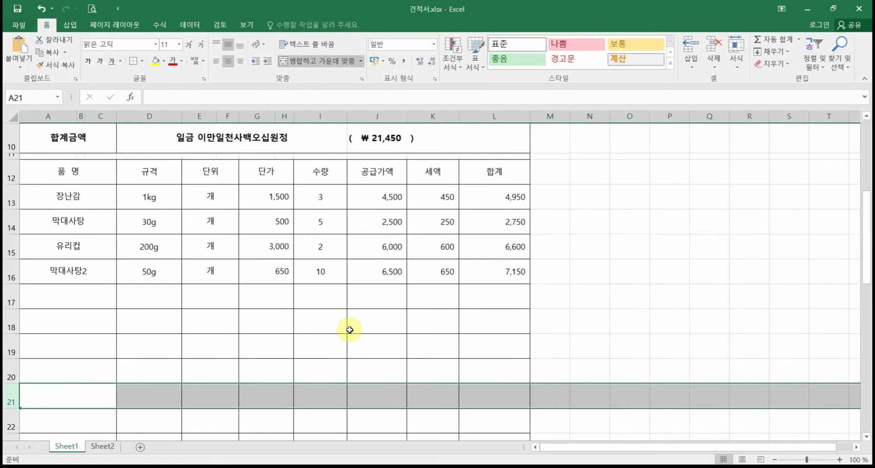
{"action": "left_click", "coordinate": [350, 330]}
{"action": "scroll", "coordinate": [349, 330], "scroll_direction": "up", "scroll_amount": 3}
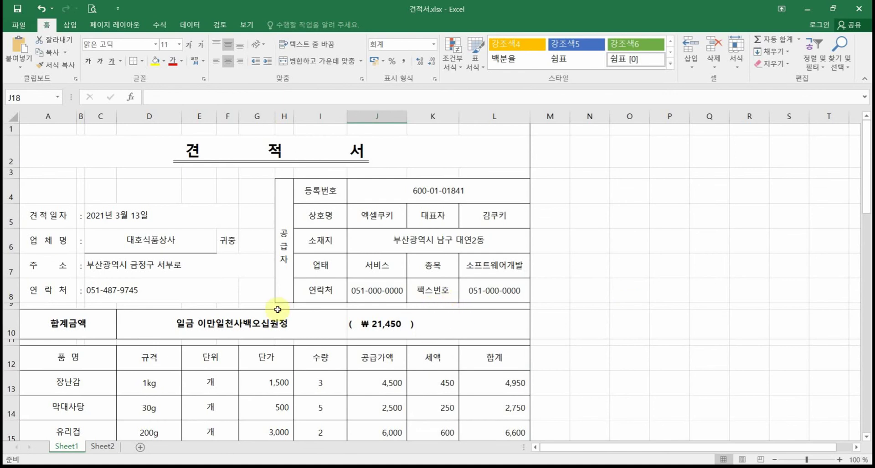
{"action": "scroll", "coordinate": [65, 393], "scroll_direction": "down", "scroll_amount": 1}
{"action": "left_click", "coordinate": [61, 327]}
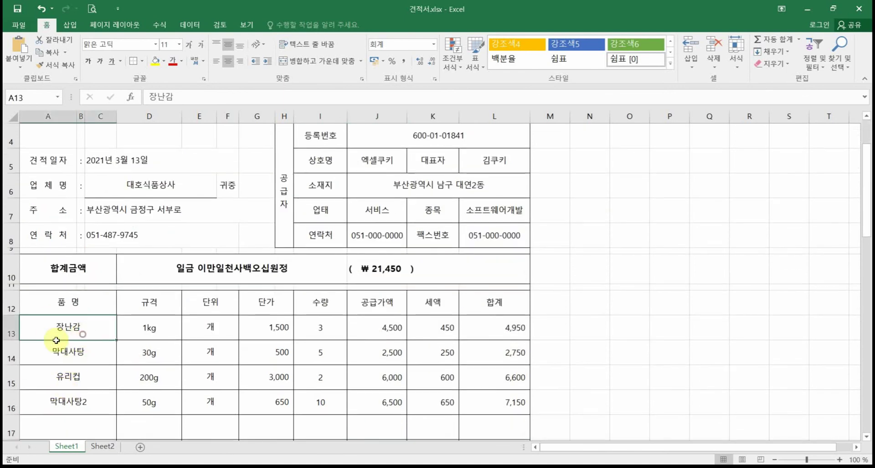
{"action": "left_click", "coordinate": [142, 330]}
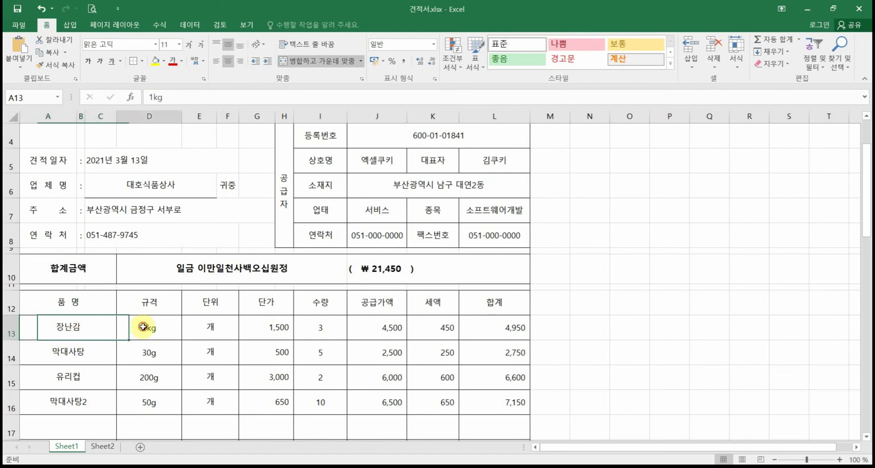
{"action": "left_click", "coordinate": [199, 329]}
{"action": "left_click", "coordinate": [274, 332]}
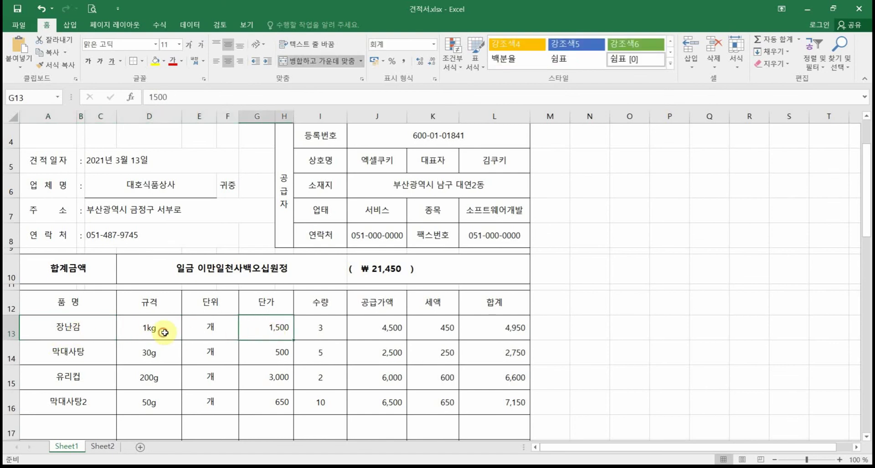
{"action": "left_click_drag", "start_coordinate": [164, 333], "coordinate": [272, 329]}
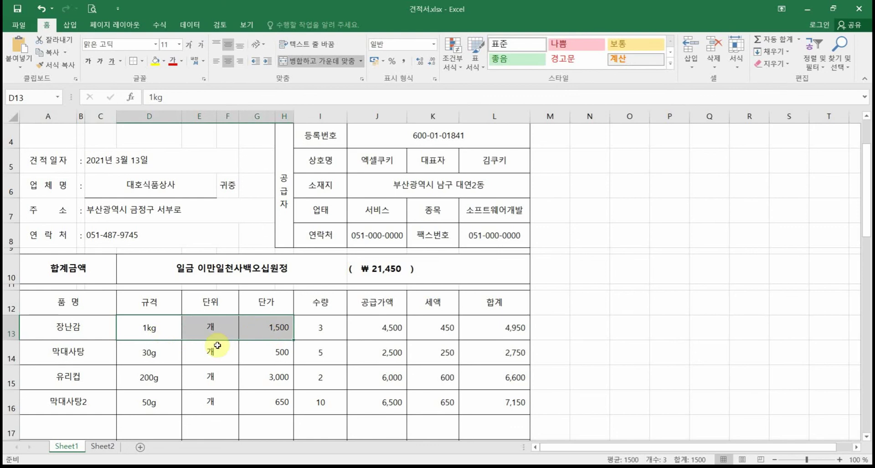
{"action": "left_click", "coordinate": [61, 356]}
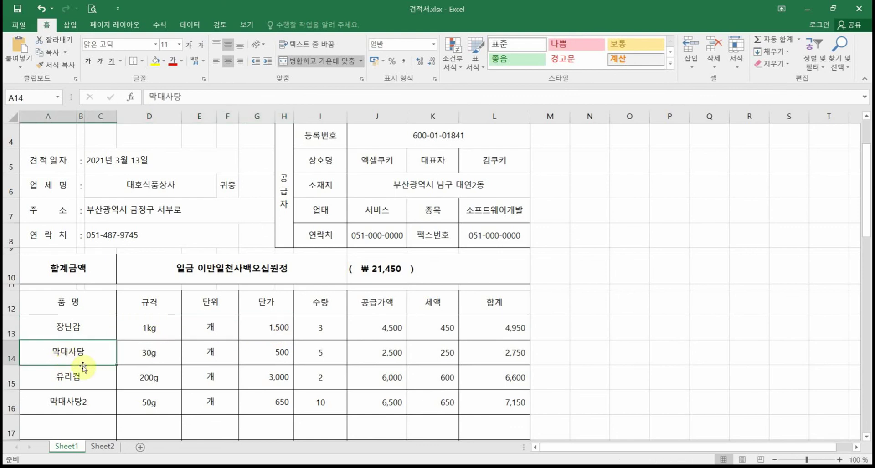
{"action": "left_click", "coordinate": [152, 353]}
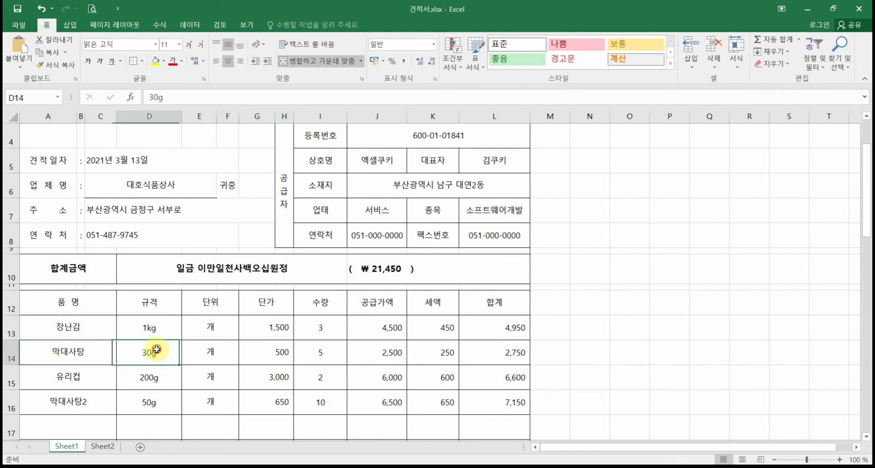
{"action": "left_click", "coordinate": [209, 348]}
{"action": "left_click", "coordinate": [282, 343]}
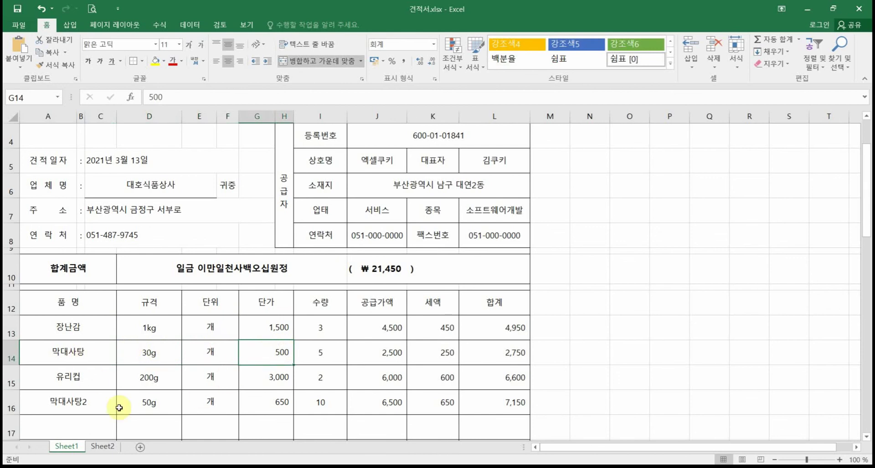
{"action": "scroll", "coordinate": [273, 399], "scroll_direction": "up", "scroll_amount": 1}
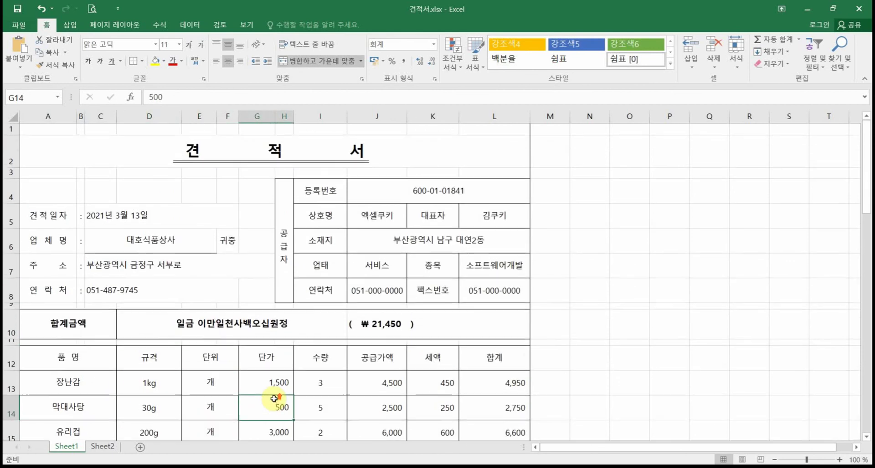